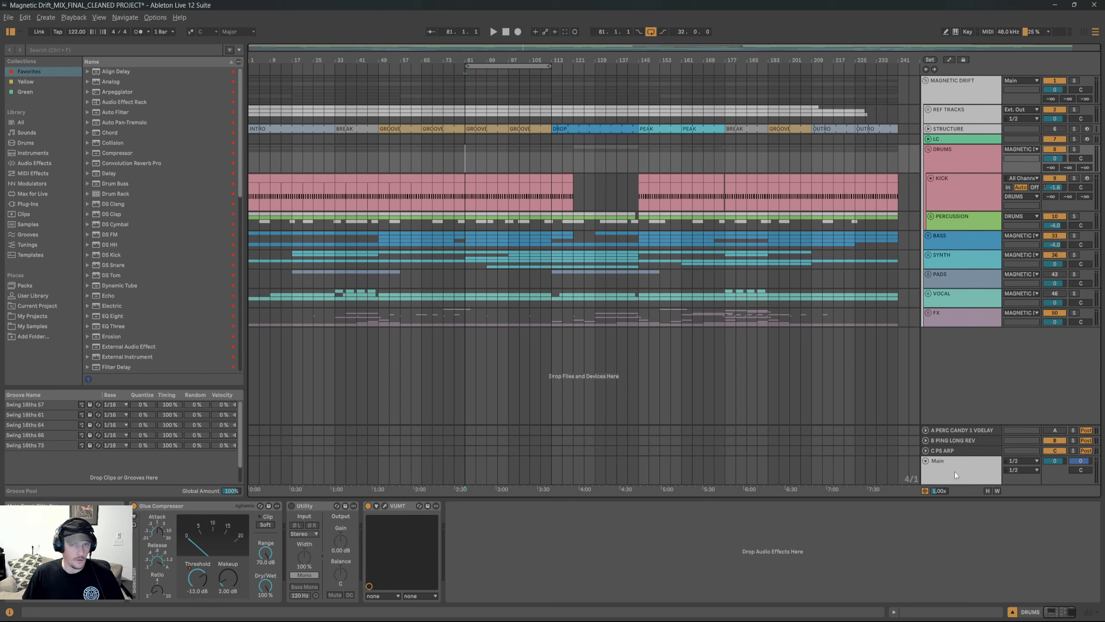
Show the Main track's device chain, and audition the KICK track soloed within DRUMS.
left_click(932, 470)
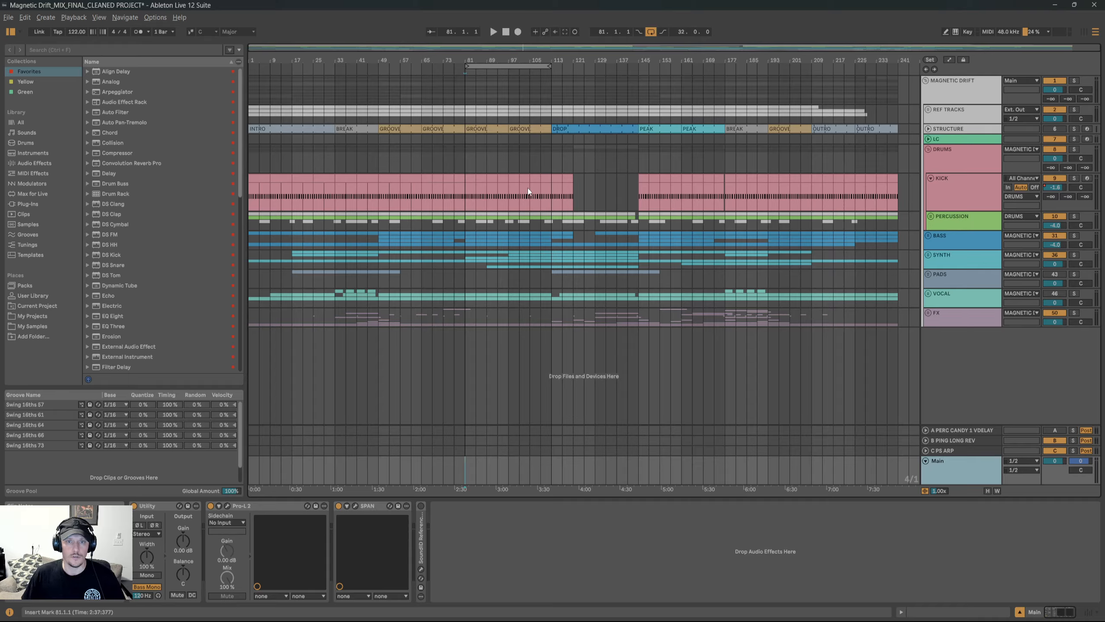
left_click(955, 187)
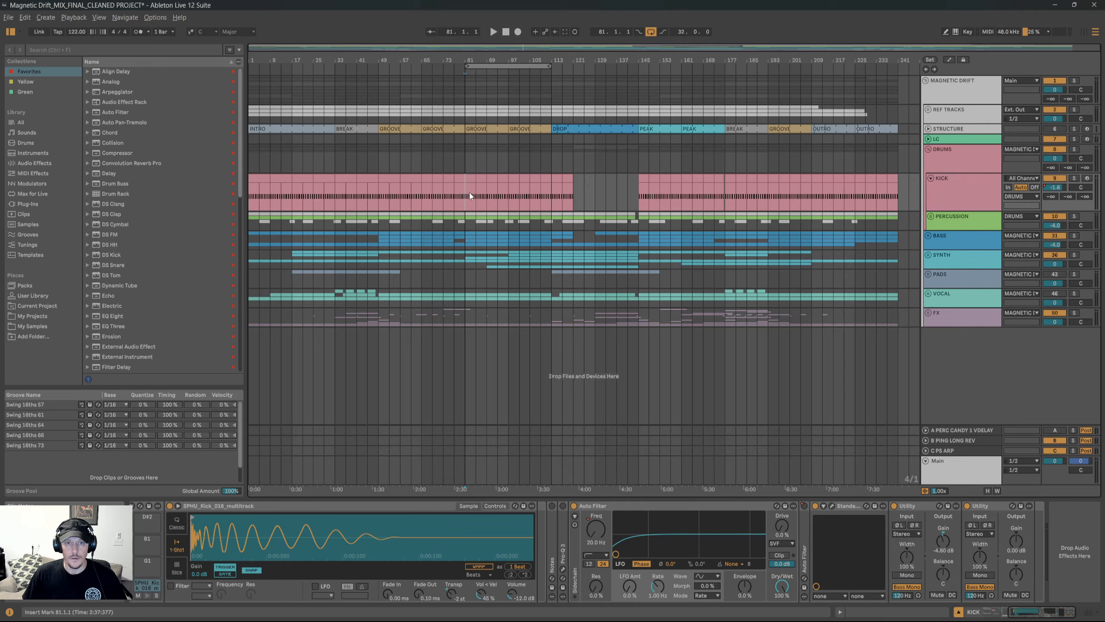
key("space")
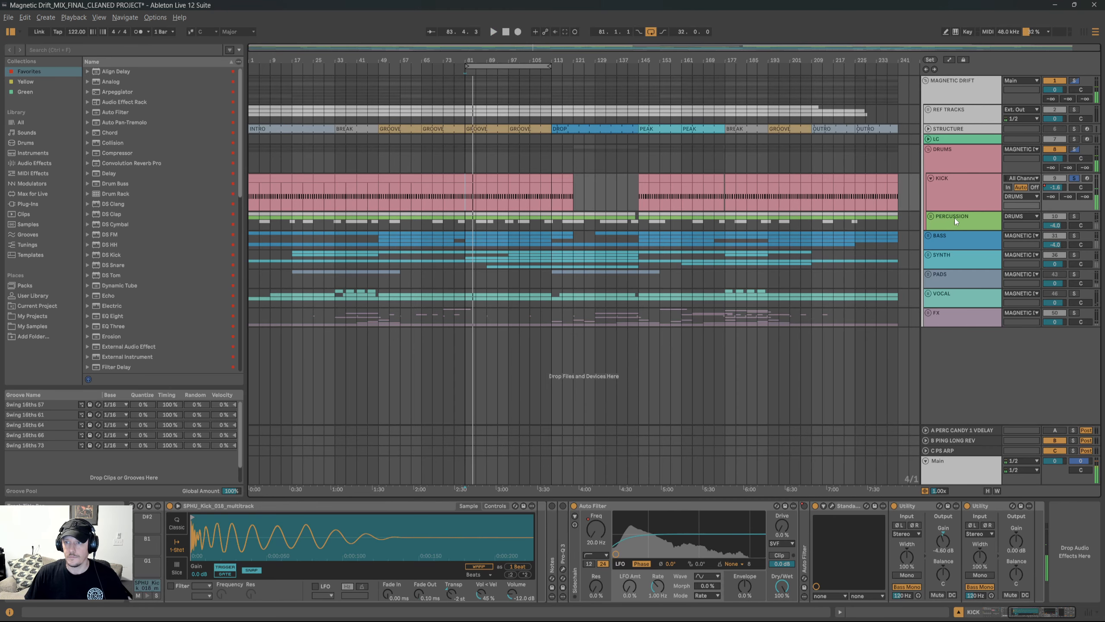
Unfold the PERCUSSION and CORE groups and select the CLAP GROUP, leaving it folded.
left_click(930, 216)
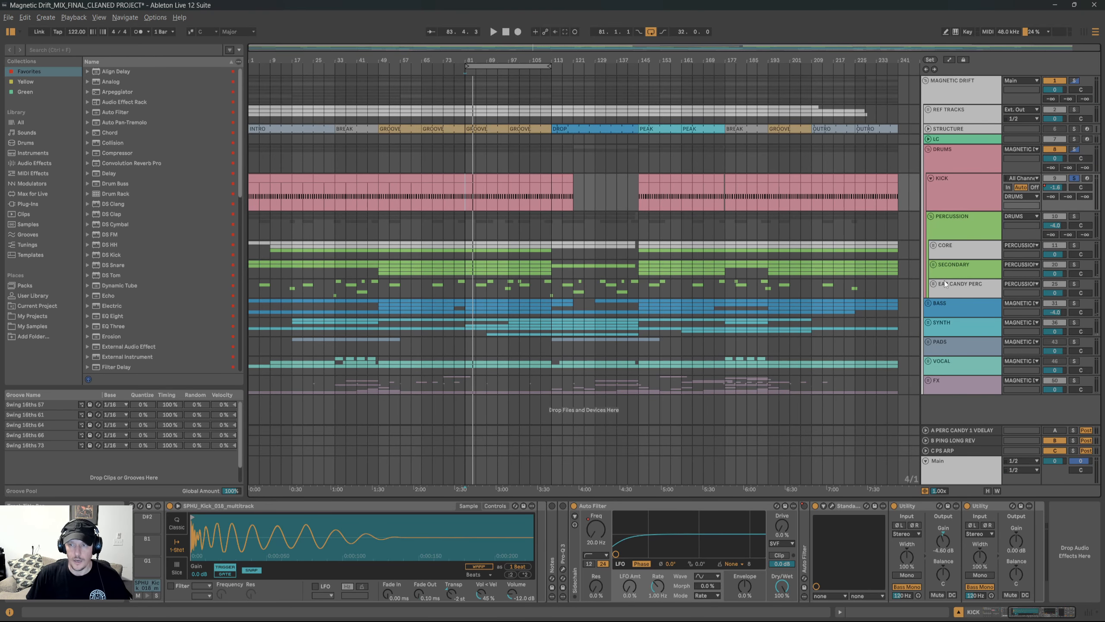
left_click(971, 250)
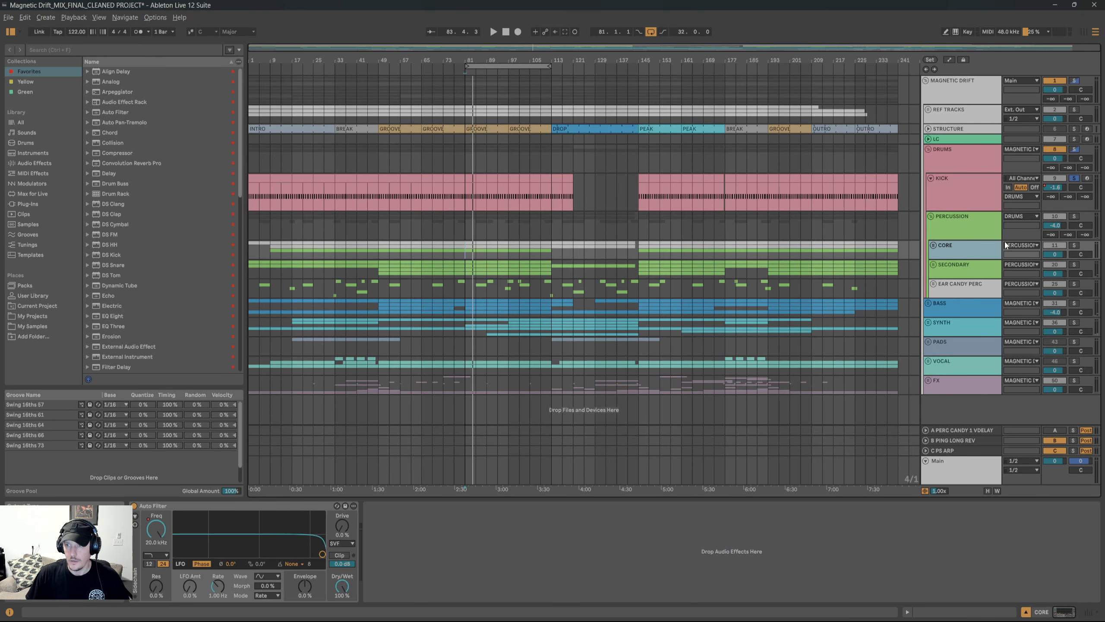
left_click(934, 246)
scroll(865, 269, "down", 1)
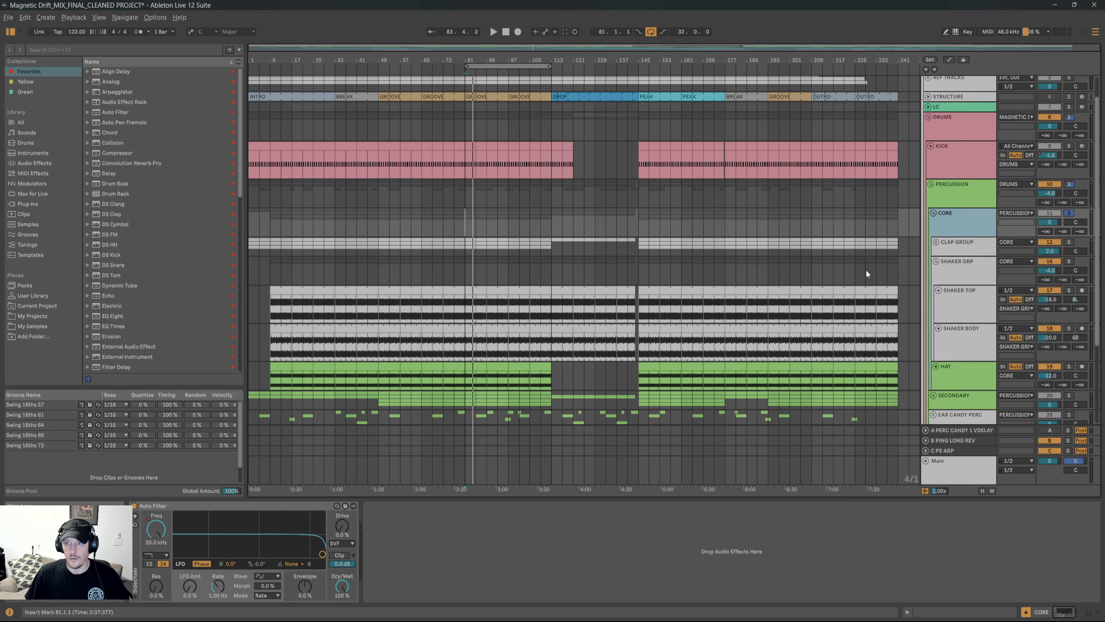
left_click(939, 244)
left_click(937, 242)
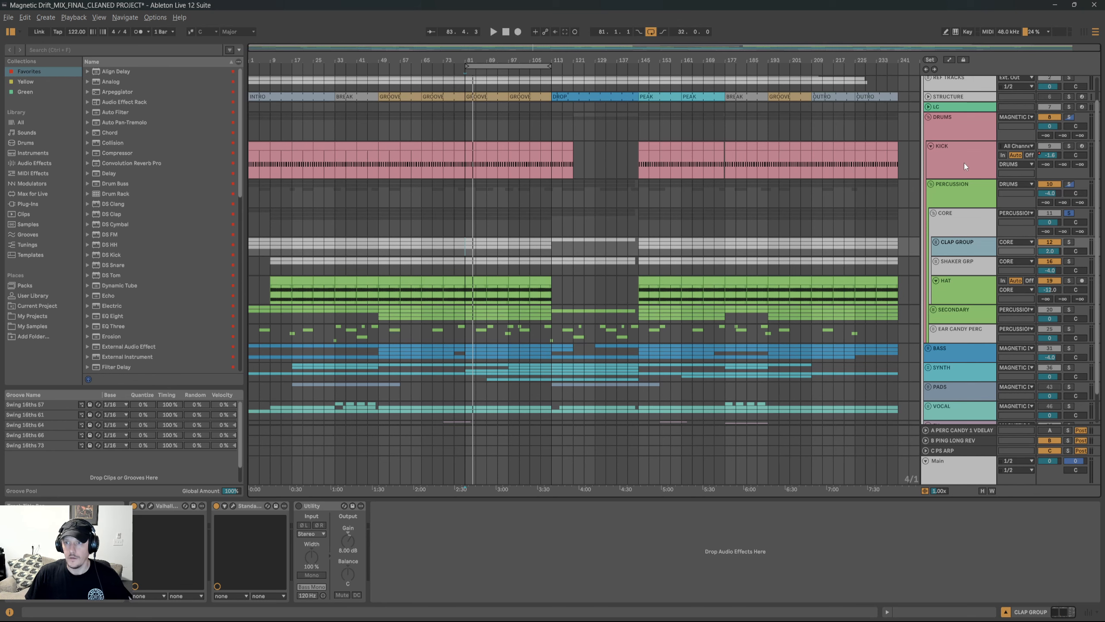
Play the soloed DRUMS group from bar 81 and briefly unfold PERCUSSION to look over its subgroups.
left_click(465, 126)
left_click(936, 184)
left_click(1074, 178)
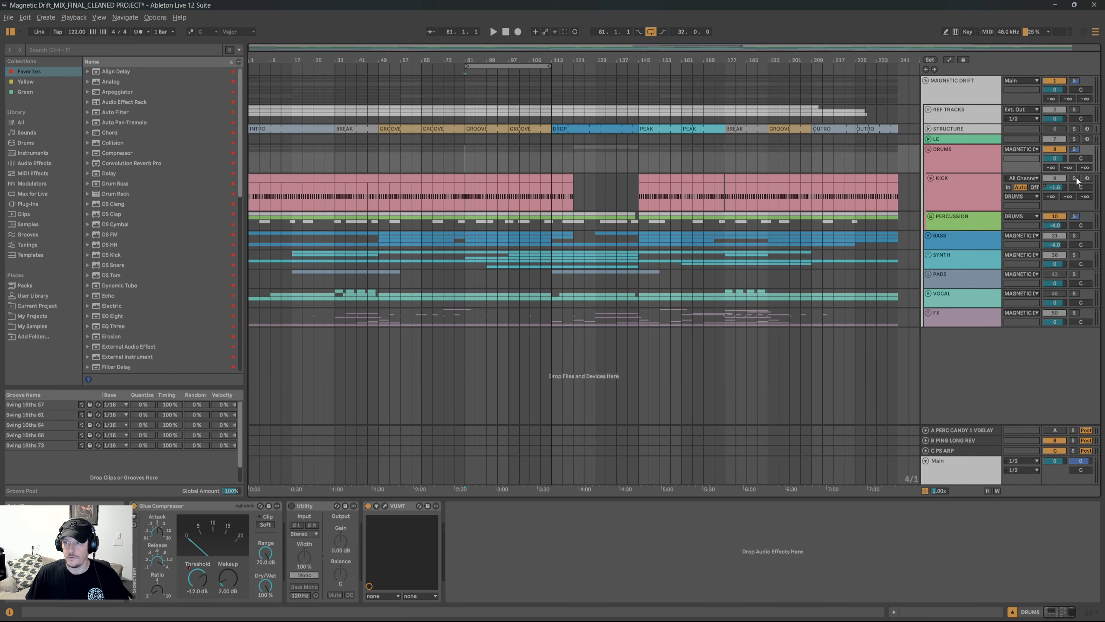
left_click(1074, 149)
key("space")
left_click(930, 216)
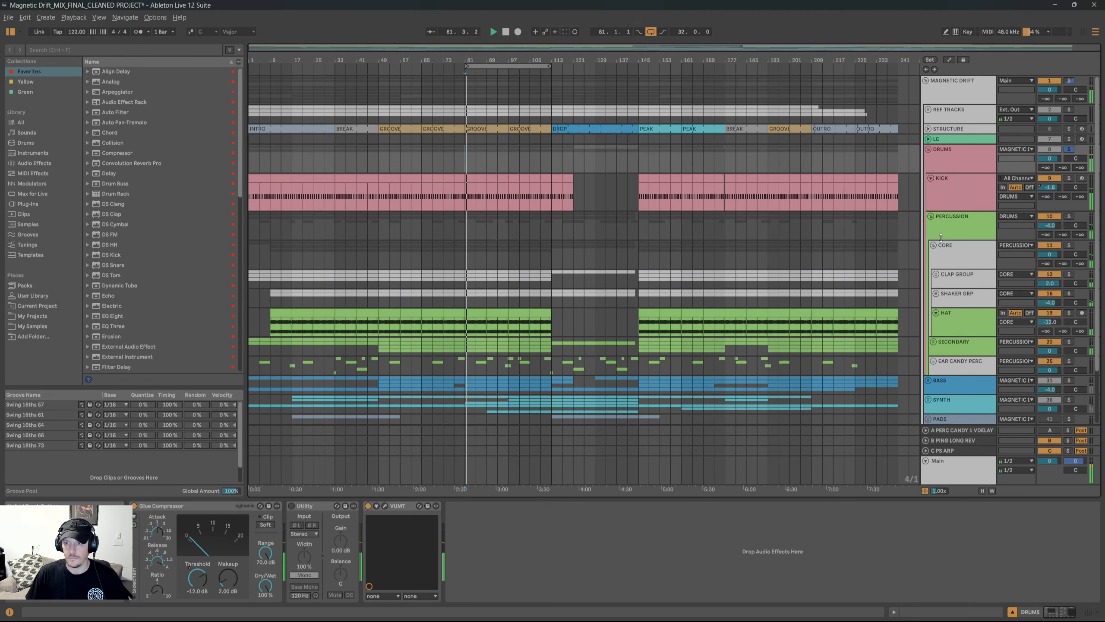
scroll(991, 342, "down", 1)
left_click(931, 183)
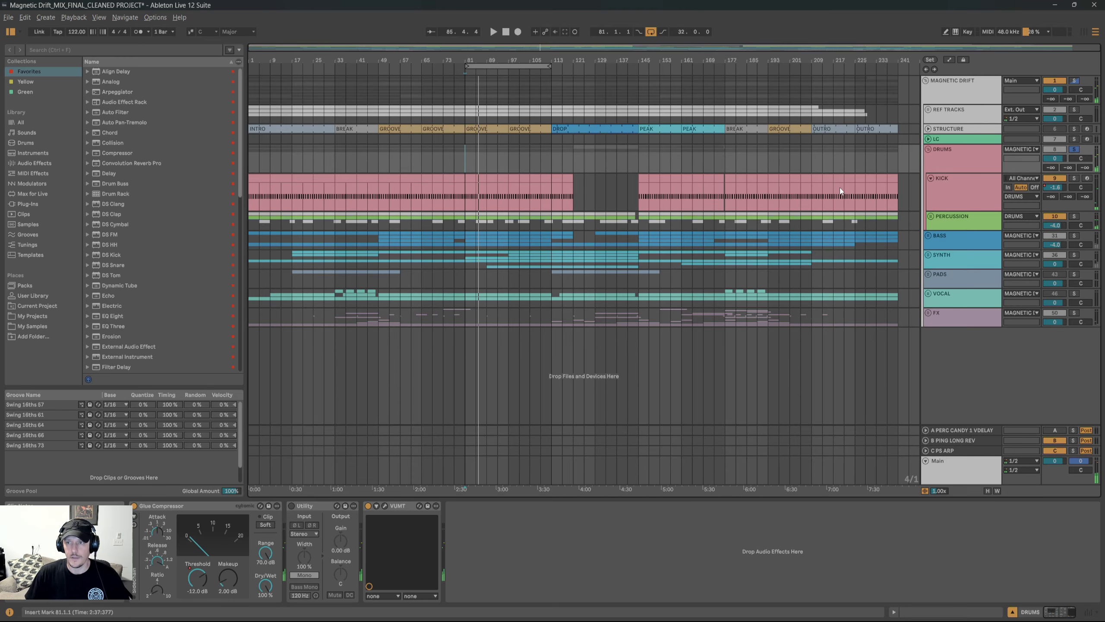
Unfold PERCUSSION and its CLAP GROUP, and audition the whole clap group soloed.
left_click(931, 216)
scroll(1014, 244, "down", 2)
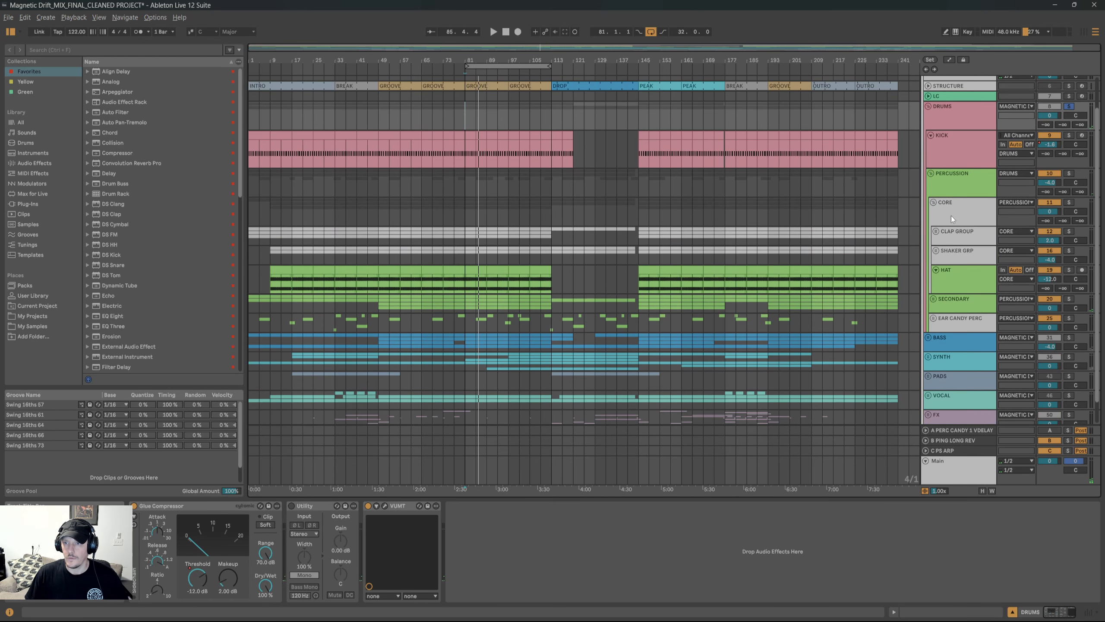
left_click(936, 232)
left_click(953, 252)
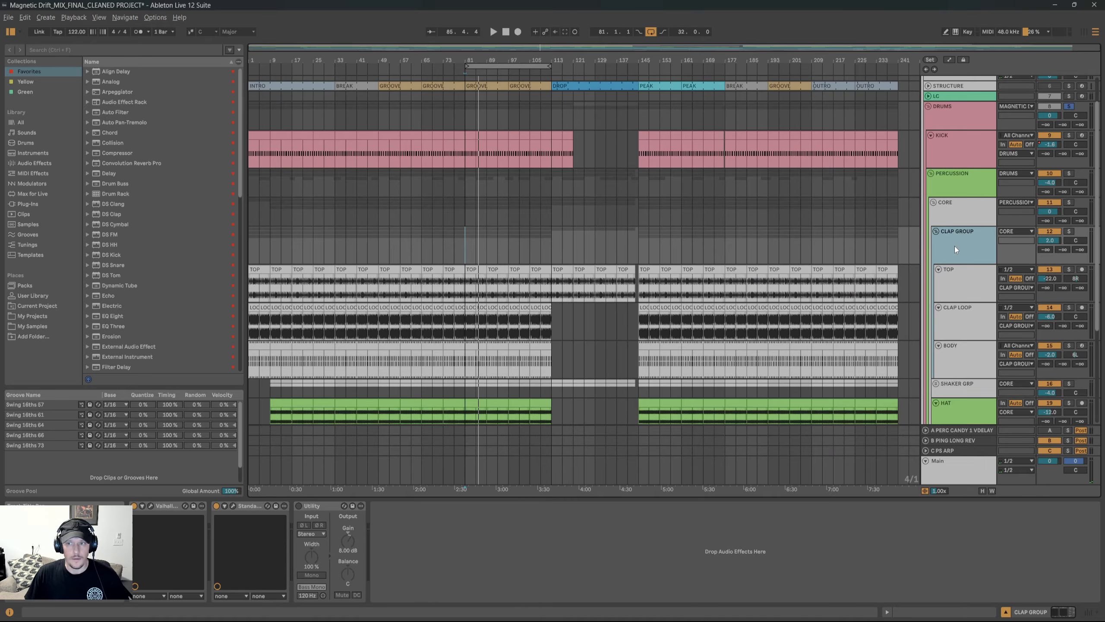
key("space")
scroll(954, 250, "down", 2)
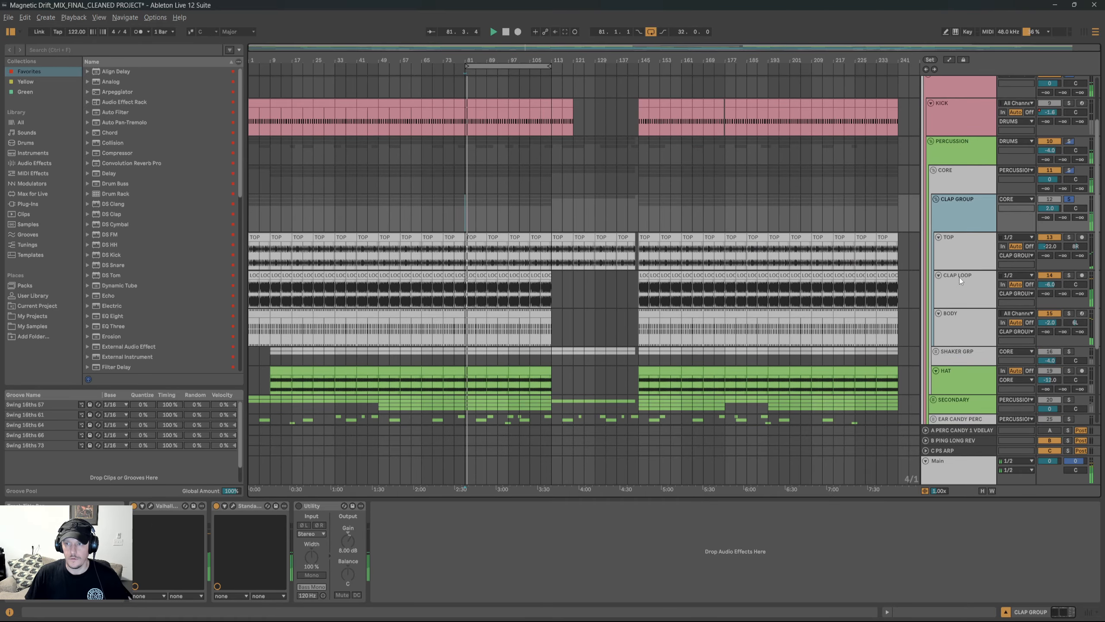
Solo the clap group's TOP track and play it from bar 81.
left_click(956, 251)
left_click(465, 252)
key("s")
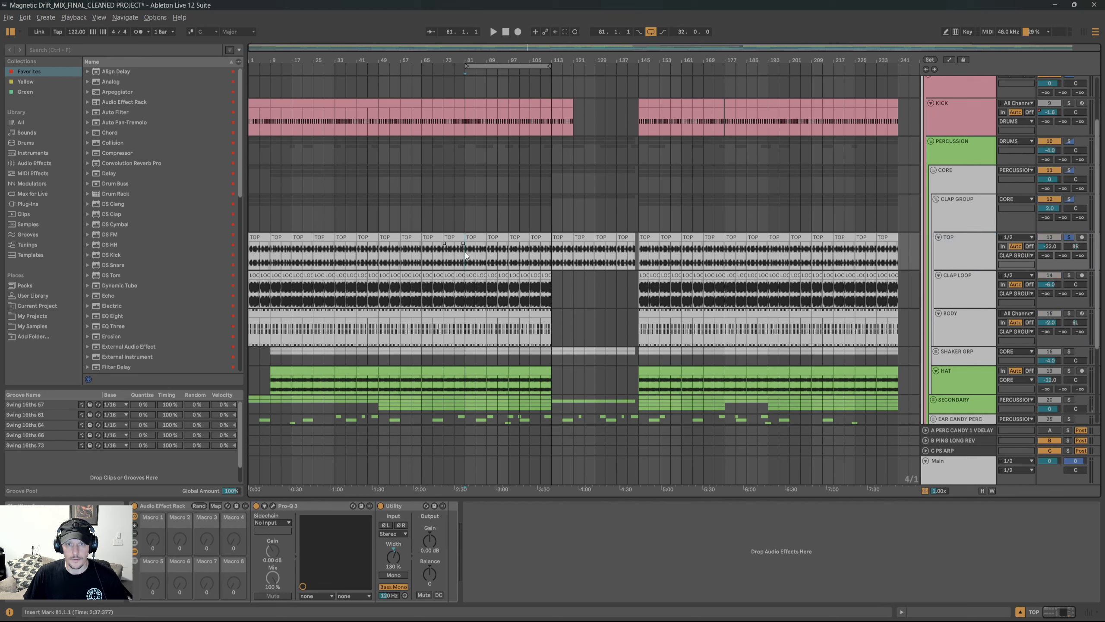
key("space")
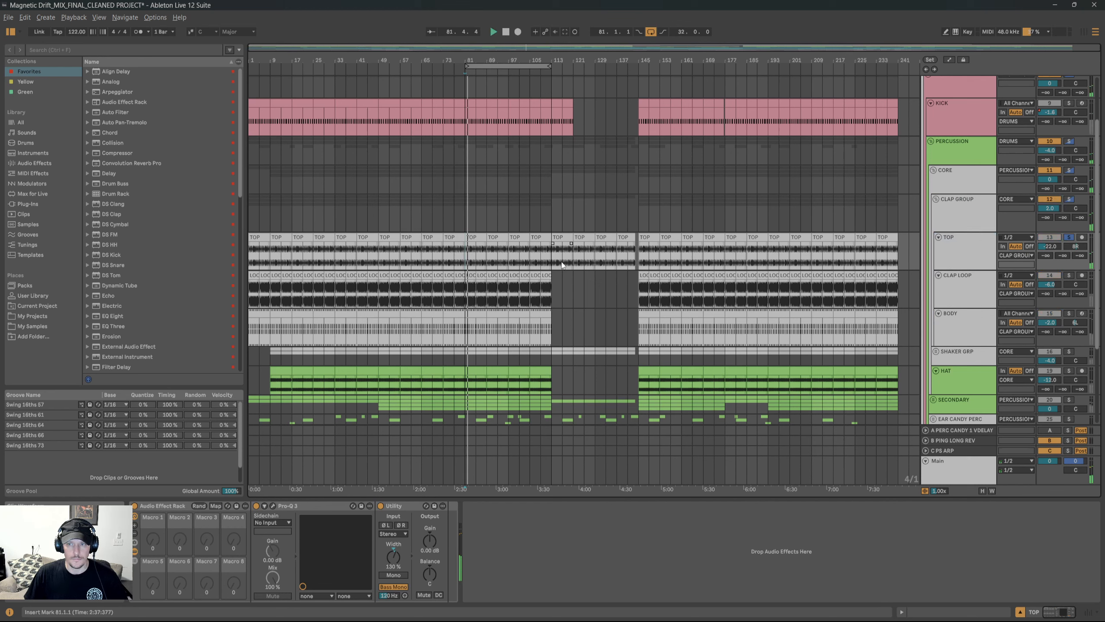
Solo the CLAP LOOP track and audition it.
left_click(948, 296)
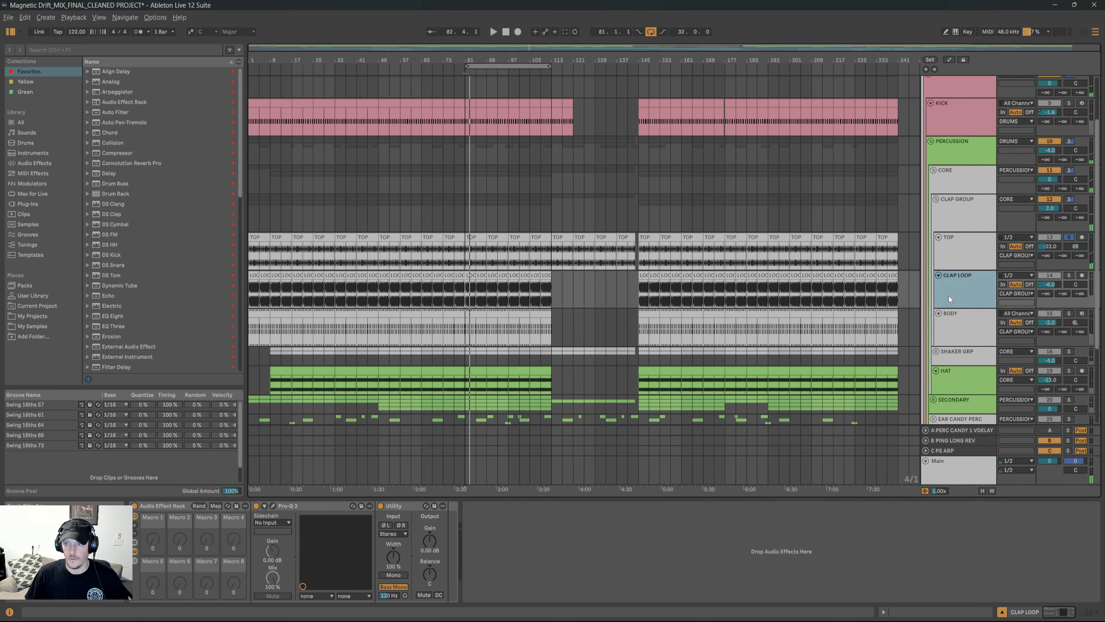
key("s")
key("space")
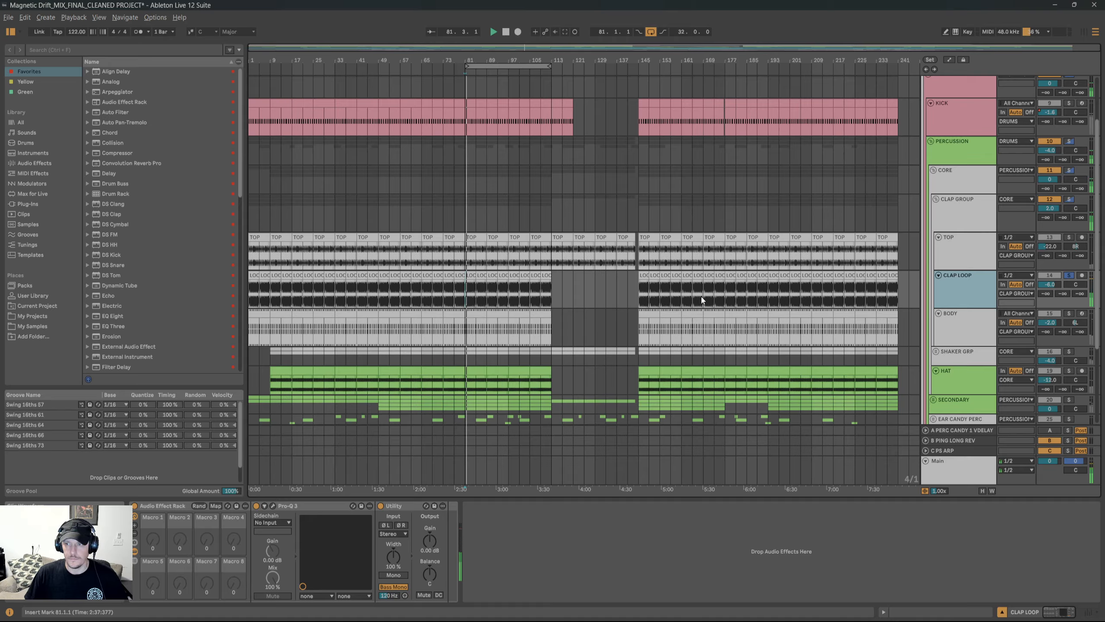
Solo the clap group's BODY track and play it from bar 83.
left_click(955, 329)
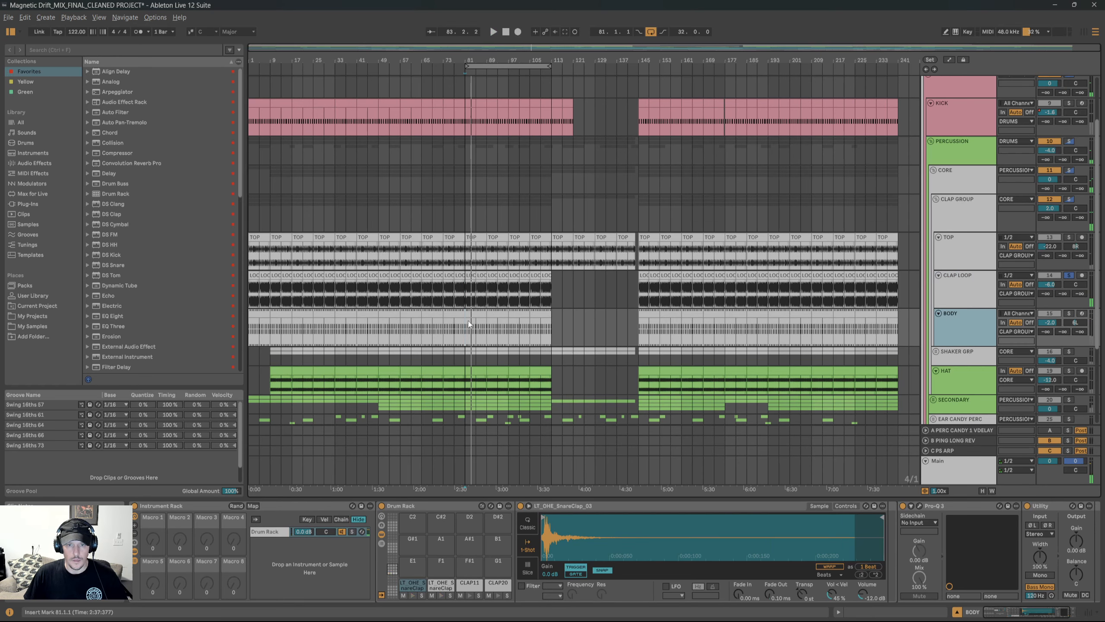
left_click(480, 330)
key("space")
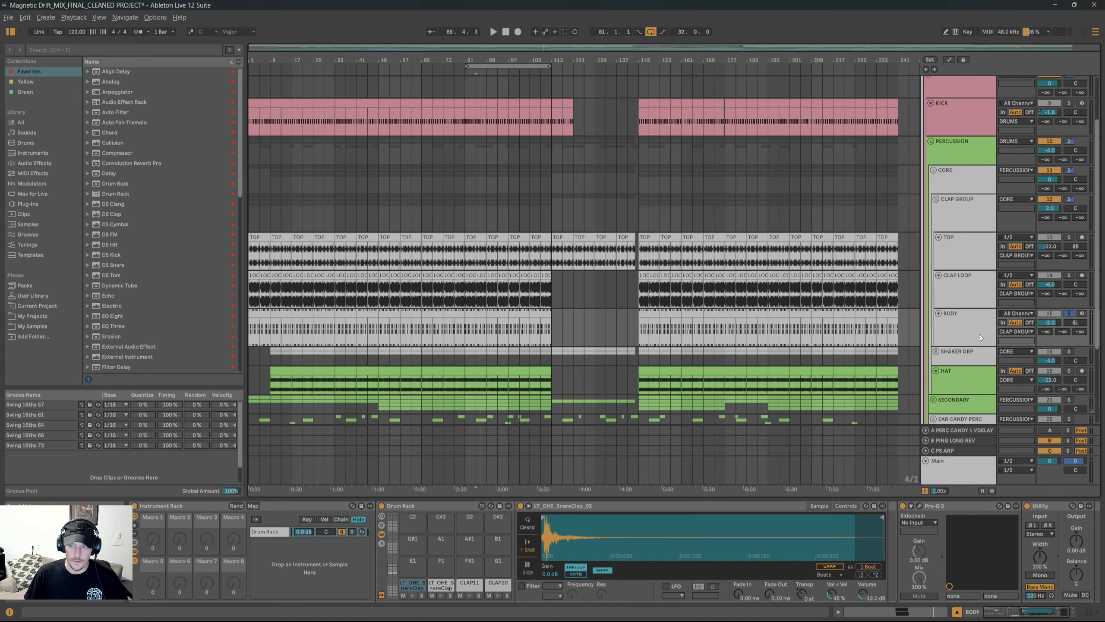
Open the BODY track's Pro-Q 3 equalizer to inspect its filter curve, and close it again.
scroll(689, 517, "down", 3)
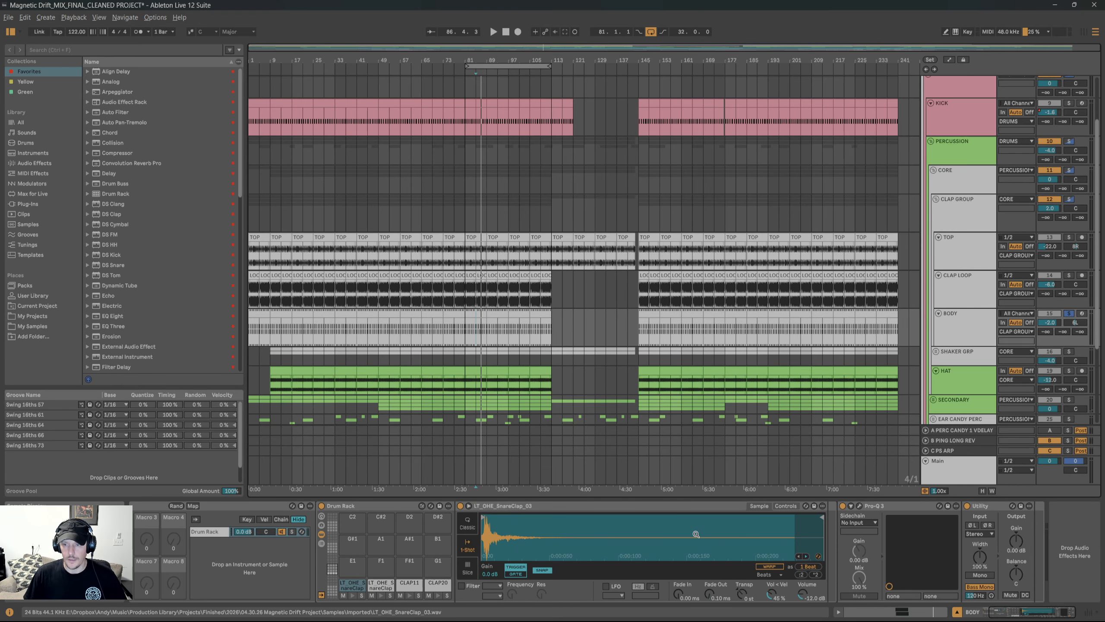
left_click(862, 505)
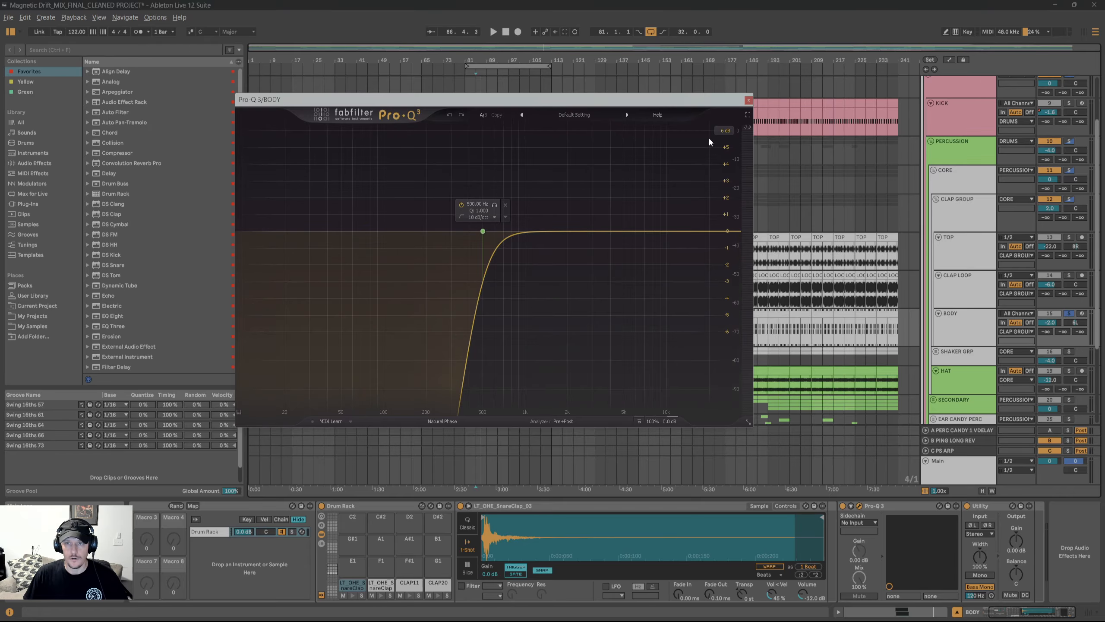
left_click(749, 100)
Audition the soloed CLAP GROUP with all its layers, and fold the group.
left_click(972, 201)
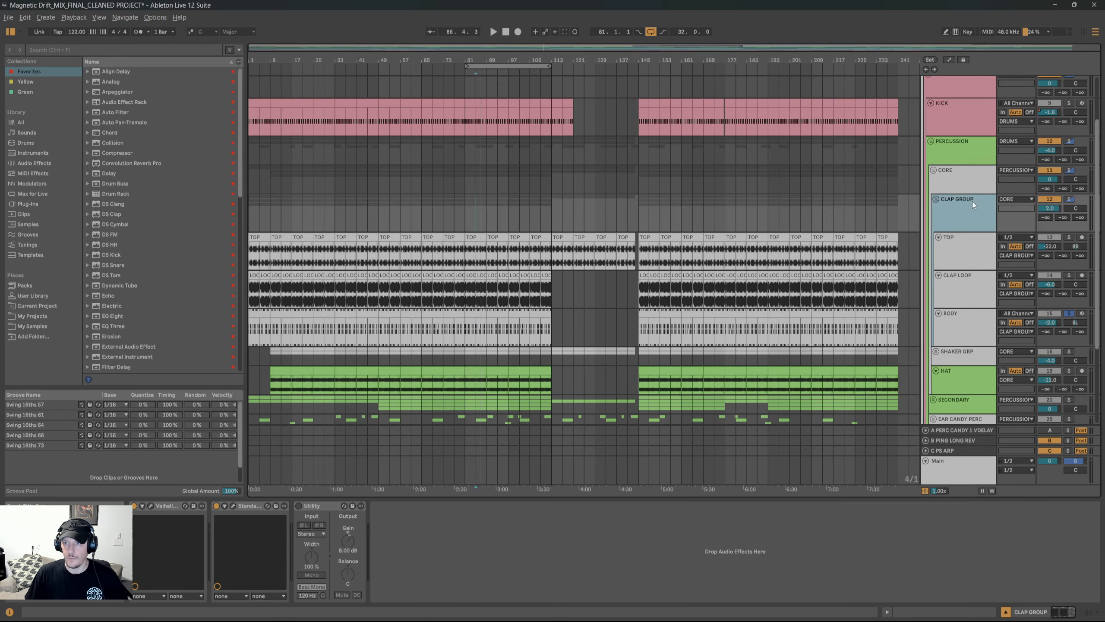
key("space")
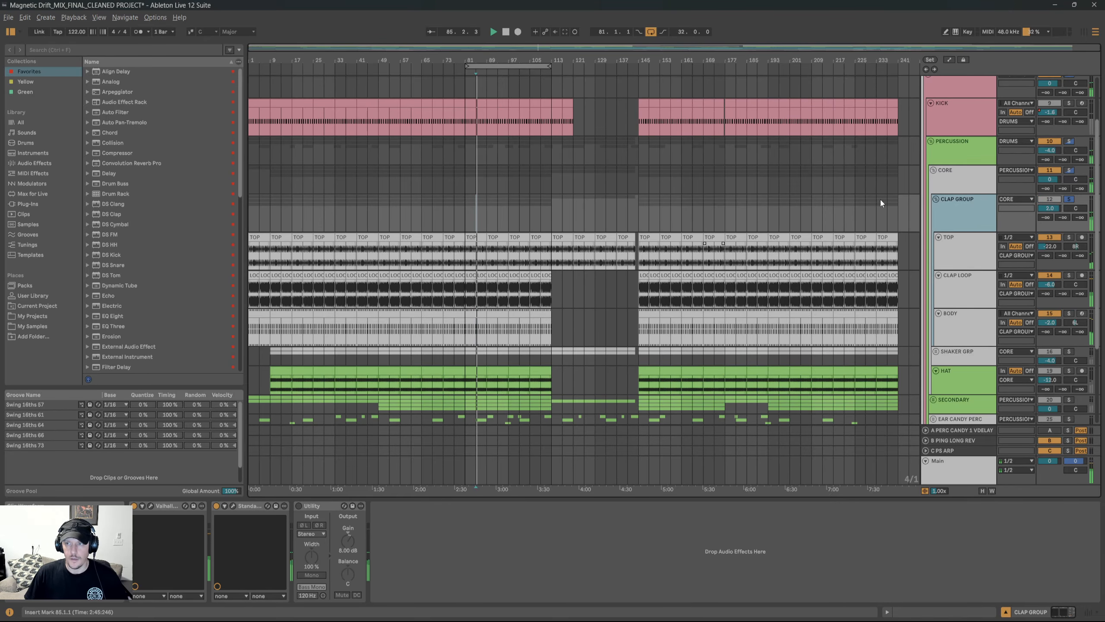
left_click(936, 199)
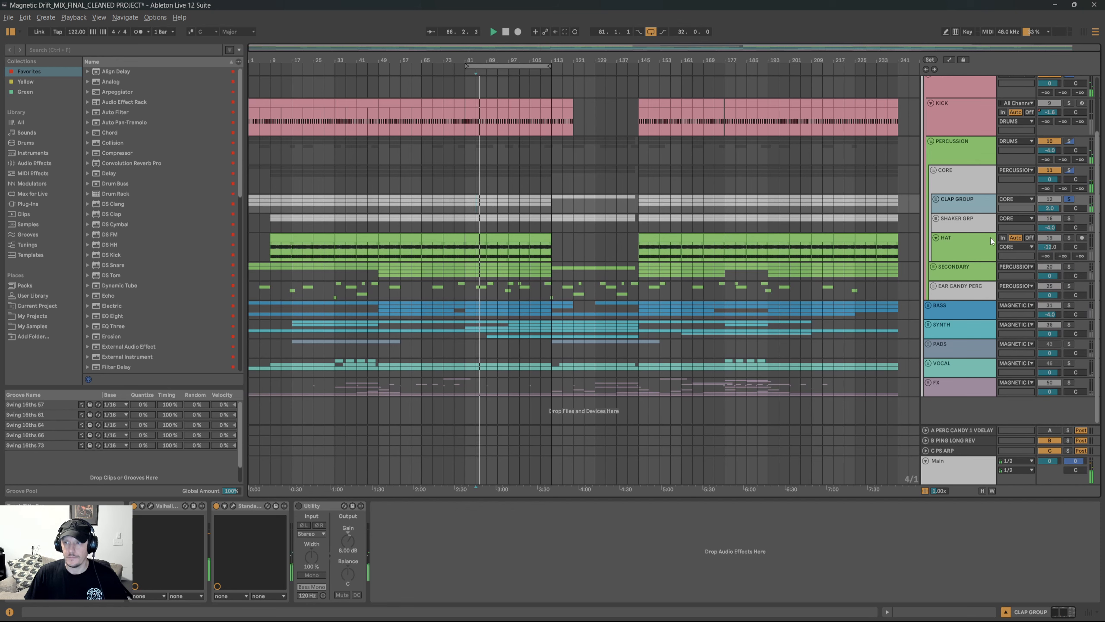
Unfold the SHAKER GRP, solo its SHAKER TOP track and play it from bar 85.
left_click(936, 219)
left_click(963, 234)
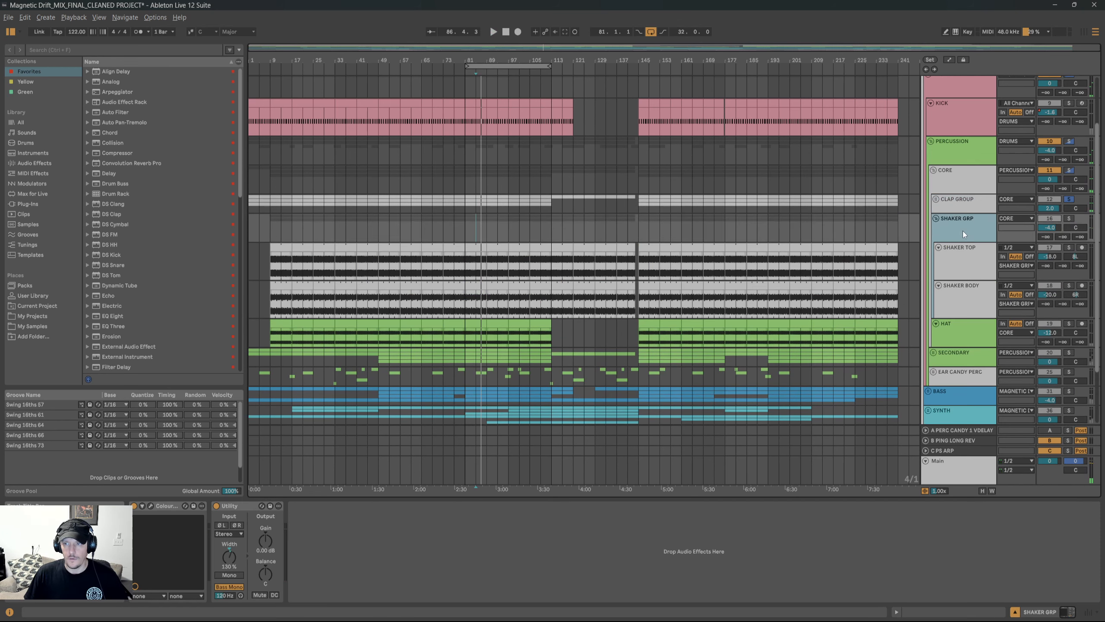
left_click(963, 260)
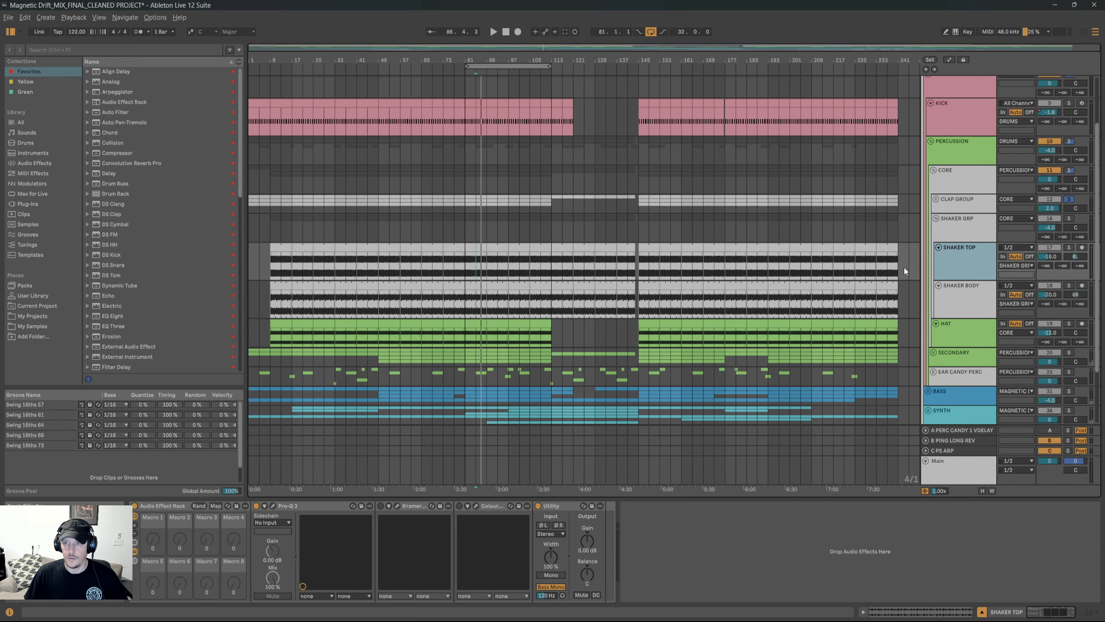
left_click(484, 265)
key("s")
key("space")
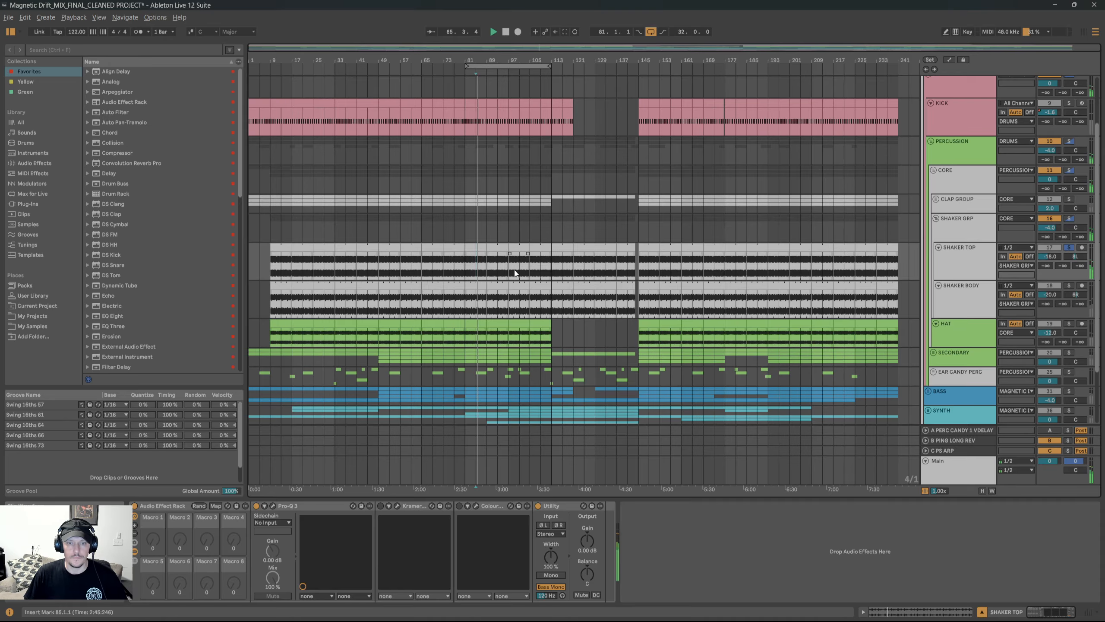
Solo the SHAKER BODY track and audition it.
left_click(964, 300)
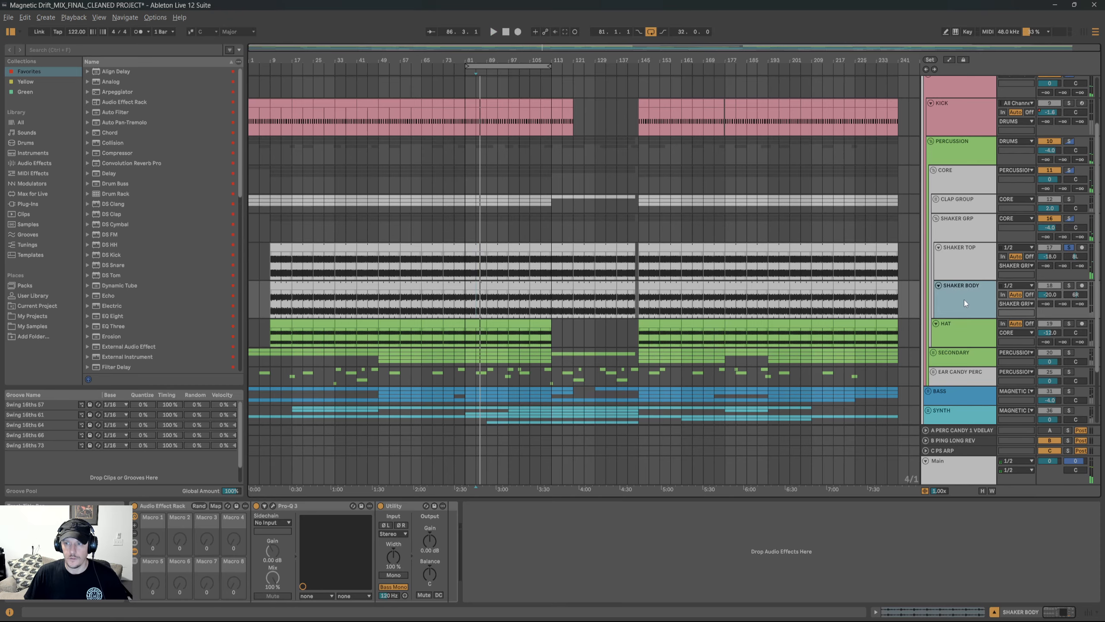
key("s")
key("space")
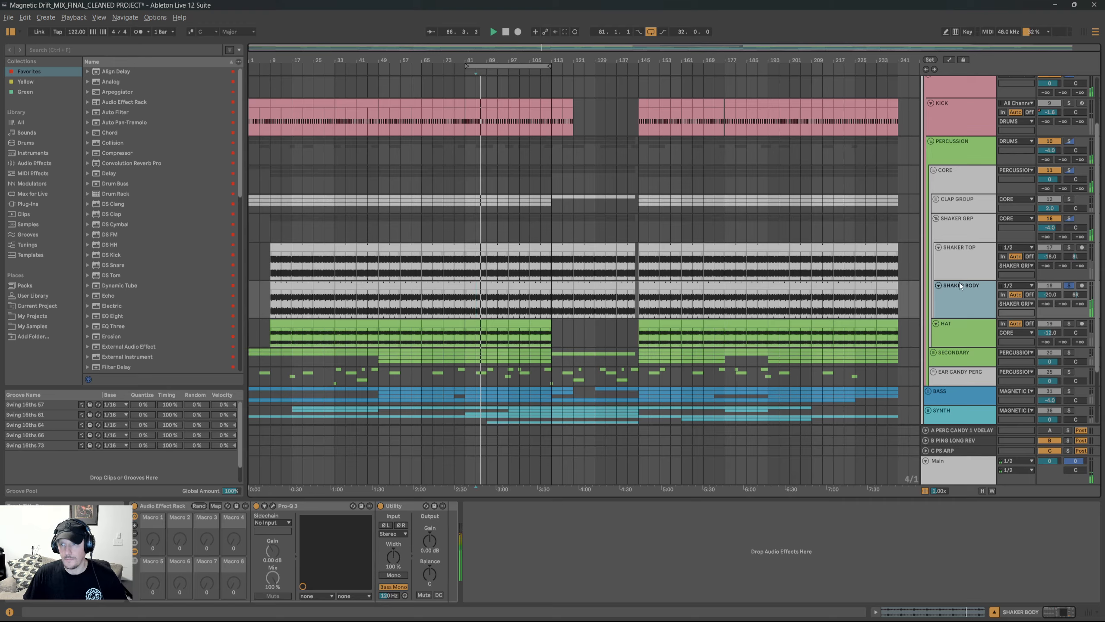
Open the Colour Copy delay on the SHAKER GRP to inspect its settings, and close it.
left_click(955, 226)
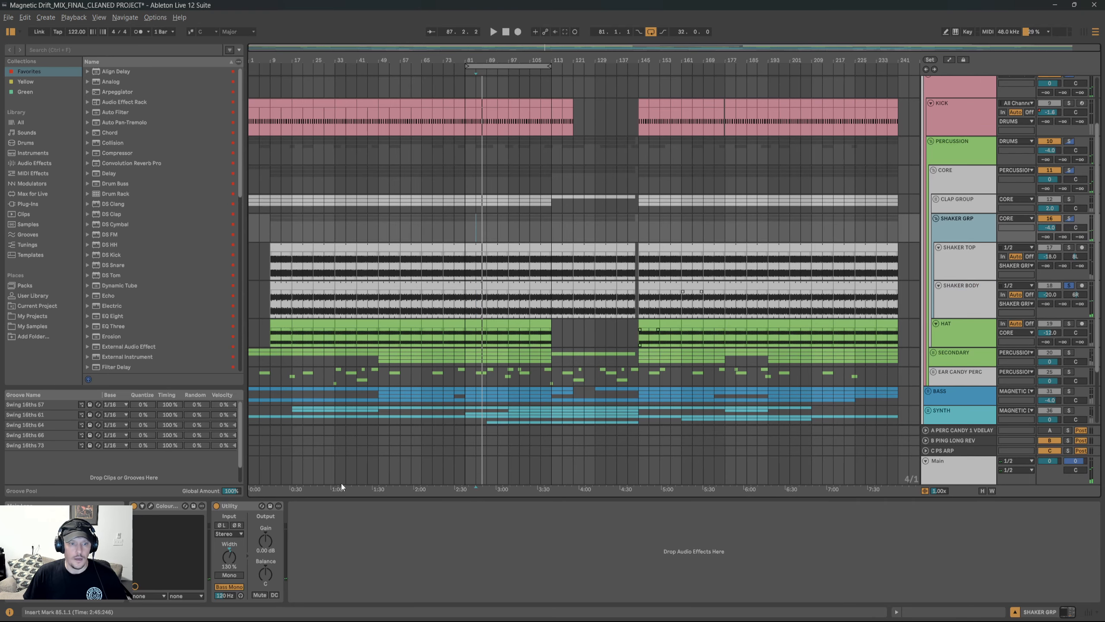
left_click(151, 505)
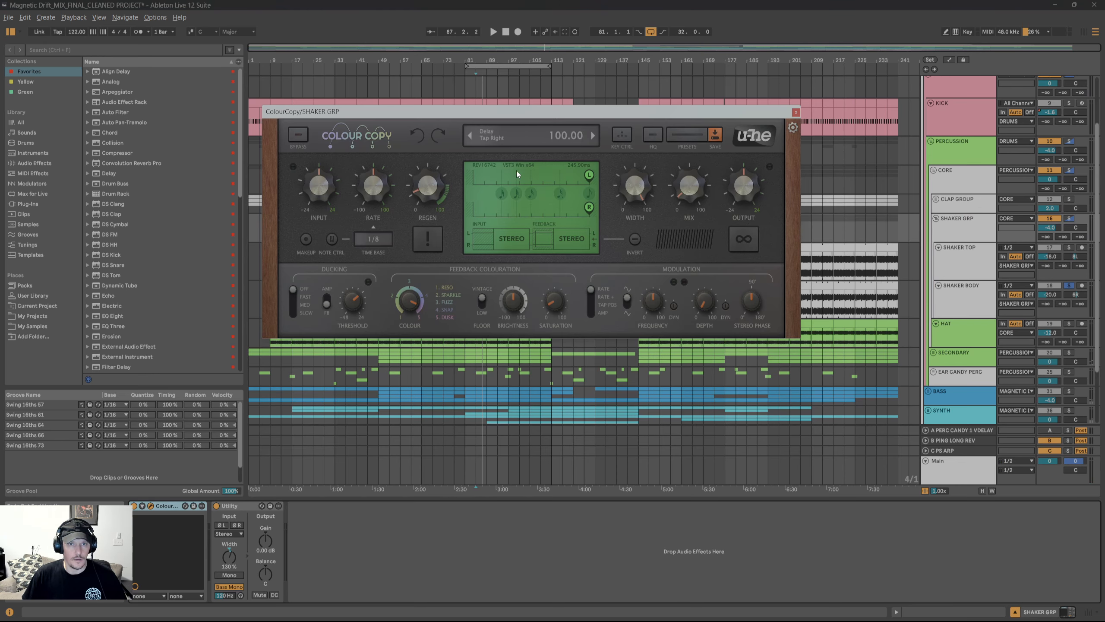
left_click(796, 112)
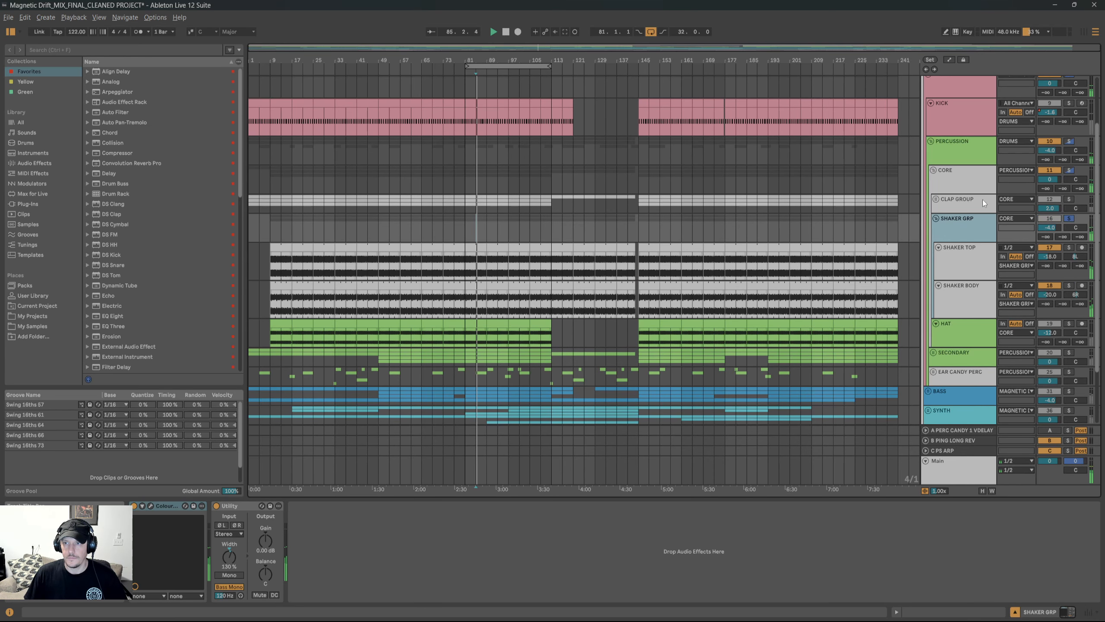
Add the KICK to the soloed SHAKER GRP playback, and solo the CLAP GROUP.
left_click(1069, 103)
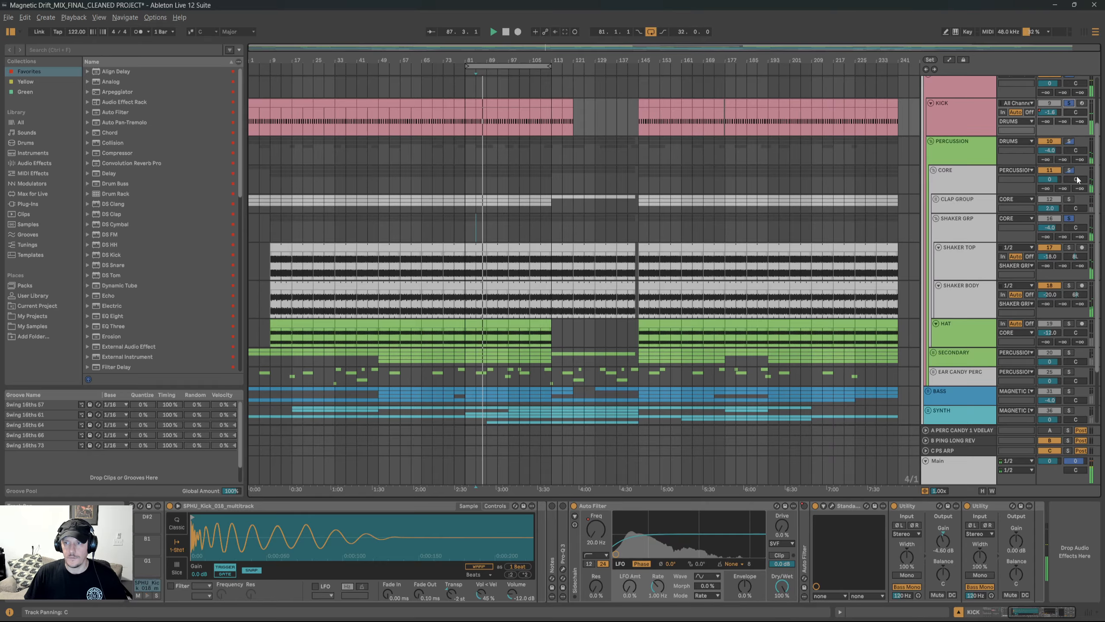
left_click(1070, 199)
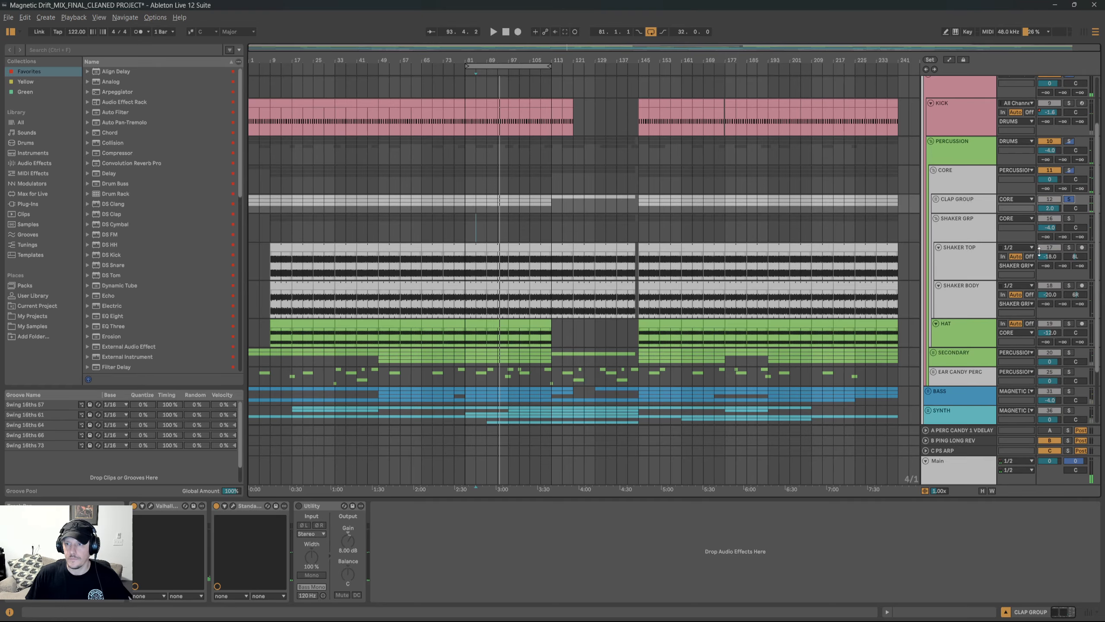
Fold the SHAKER GRP so its SHAKER TOP and SHAKER BODY tracks are hidden.
scroll(990, 271, "down", 2)
left_click(939, 259)
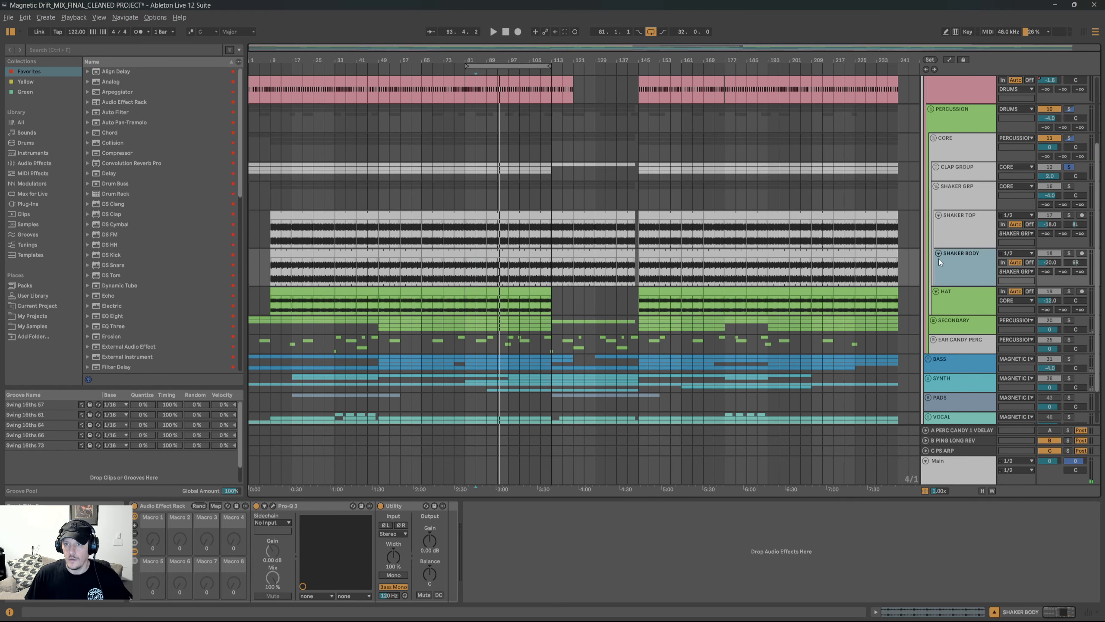
left_click(936, 186)
Solo the HAT track and play it from bar 93.
left_click(975, 217)
scroll(790, 230, "up", 4)
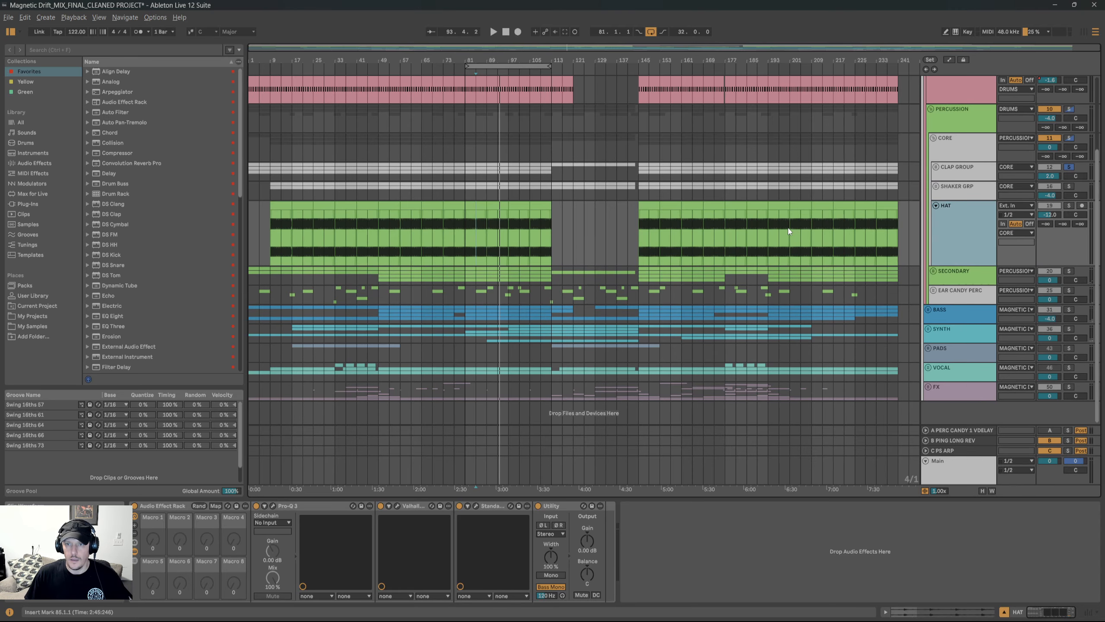
scroll(788, 229, "up", 1)
scroll(510, 216, "up", 4)
left_click(483, 240)
key("s")
key("space")
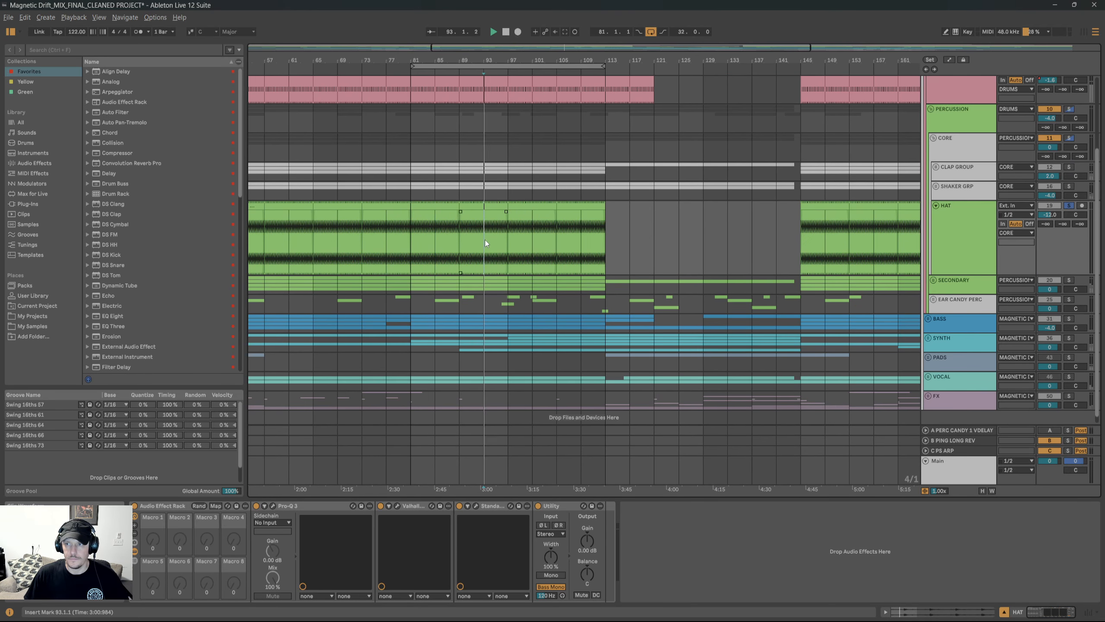
Inspect the sample in the HAT clip at bar 89, return to the devices, and reduce the HAT track's height.
double_click(481, 235)
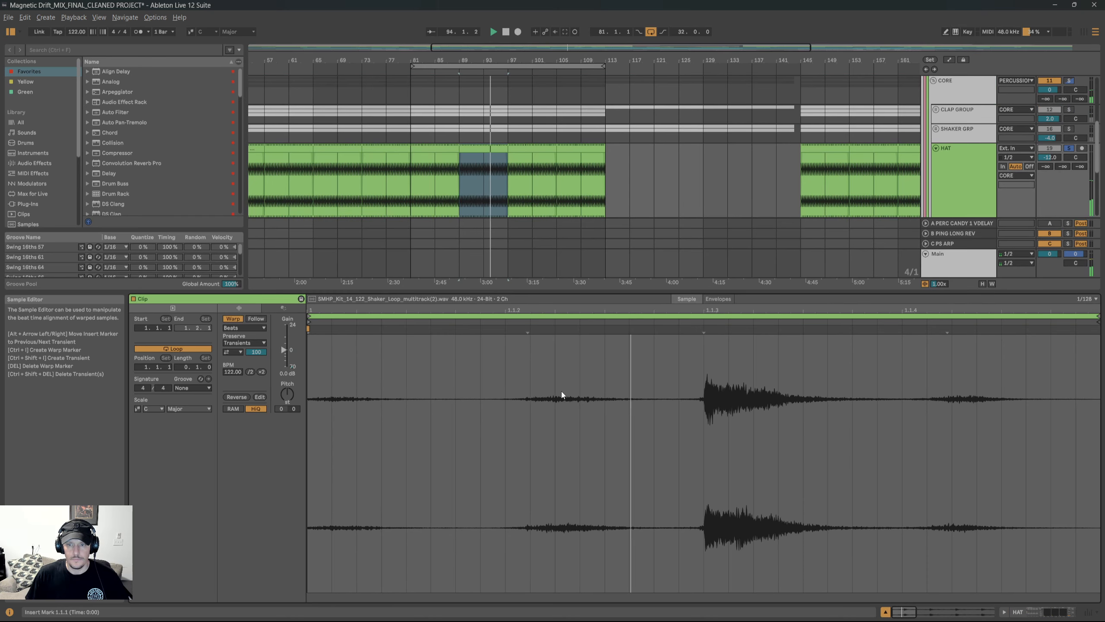
key("shift+Tab")
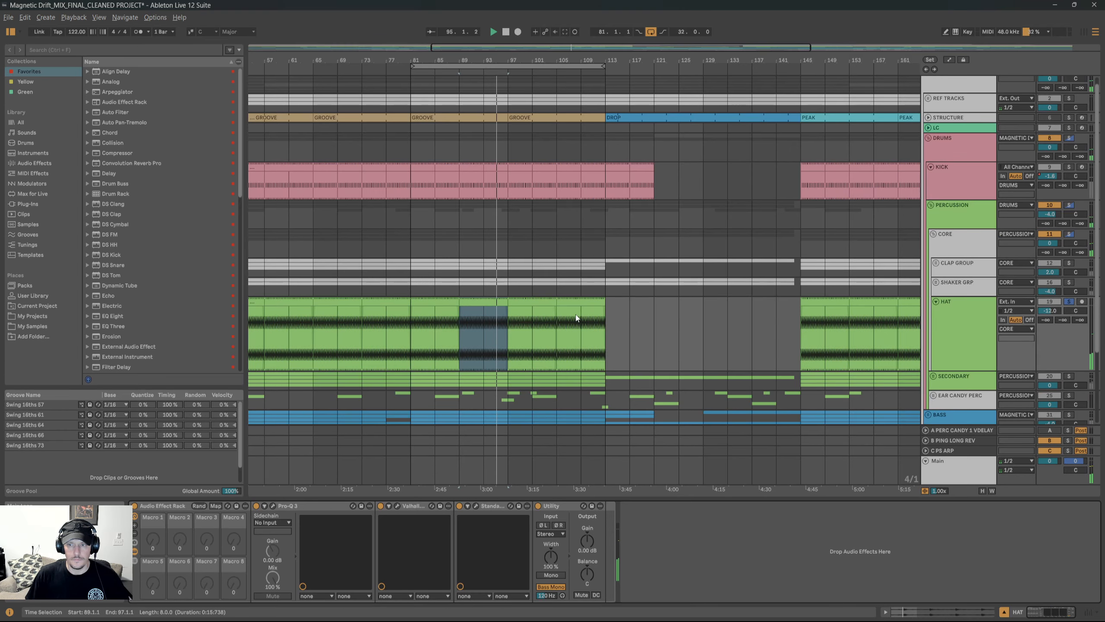
left_click_drag(972, 370, 974, 324)
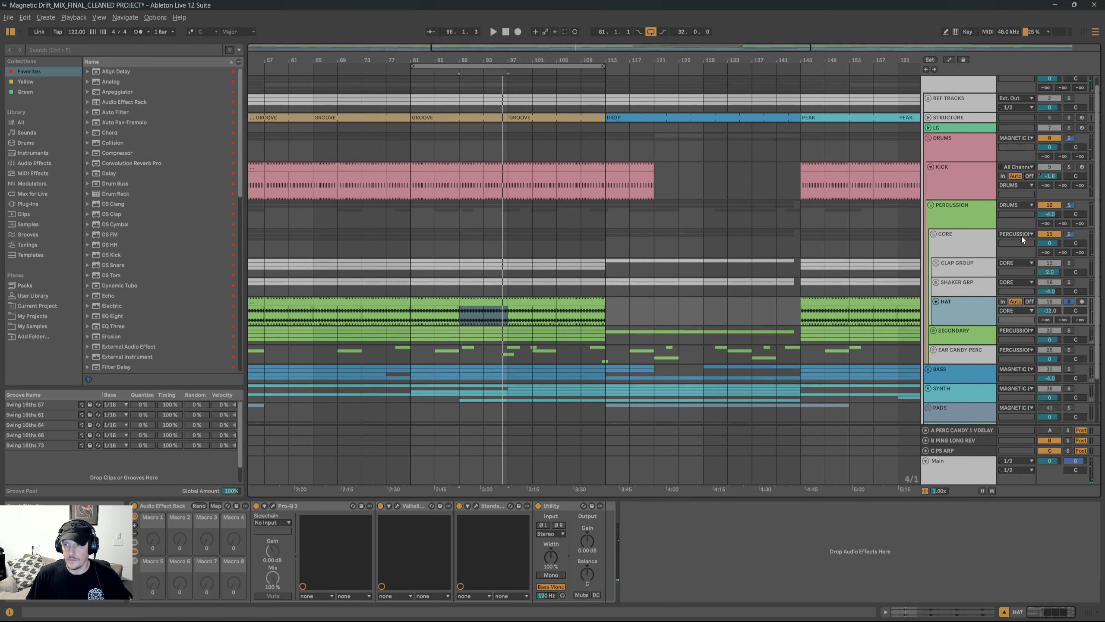
Audition the CORE group soloed together with the KICK, folding the group and clearing the solos at the end.
left_click(1068, 235)
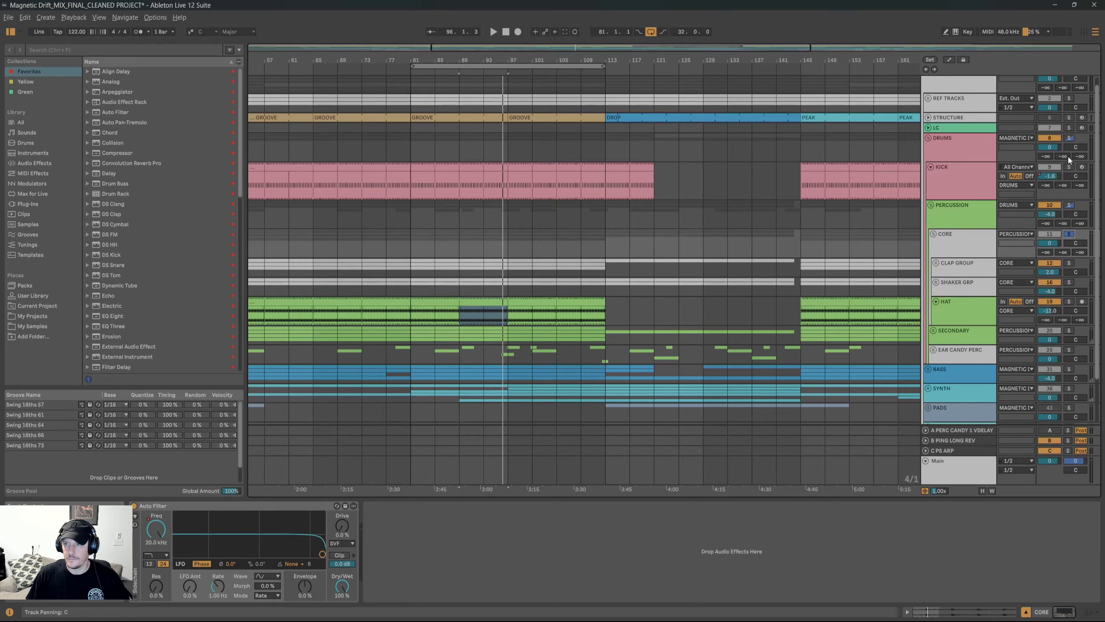
left_click(1068, 167, "ctrl")
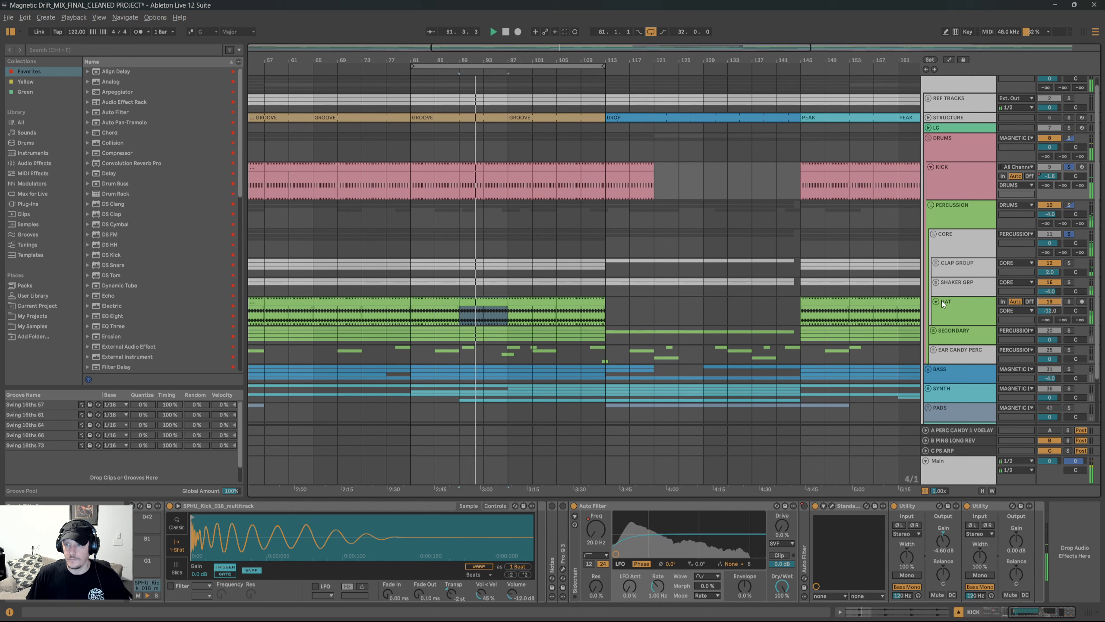
left_click(932, 235)
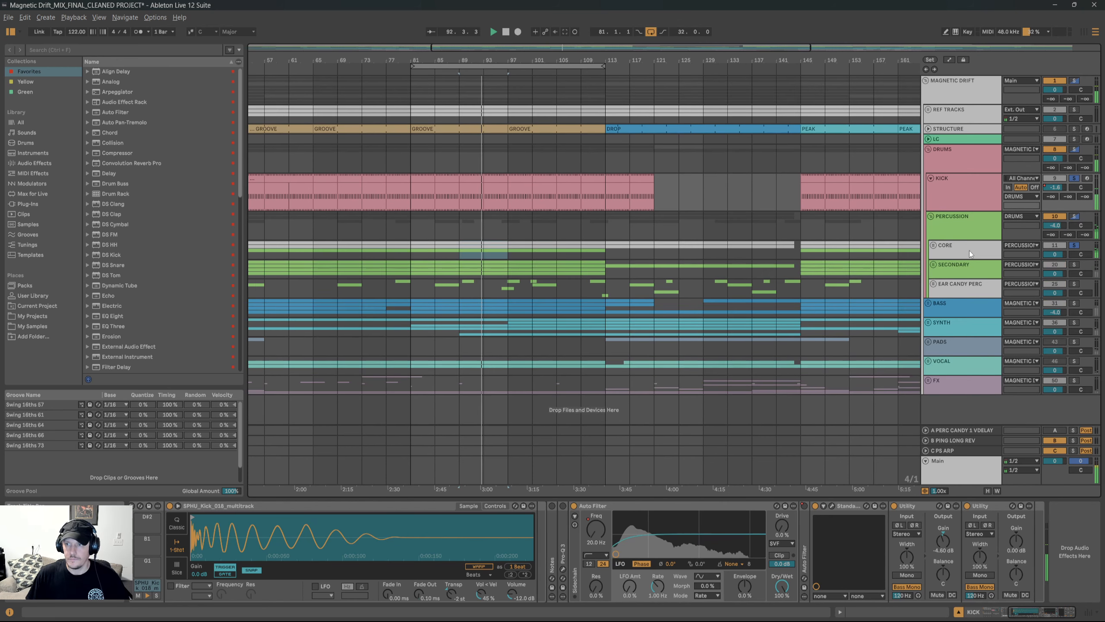
left_click(1075, 246)
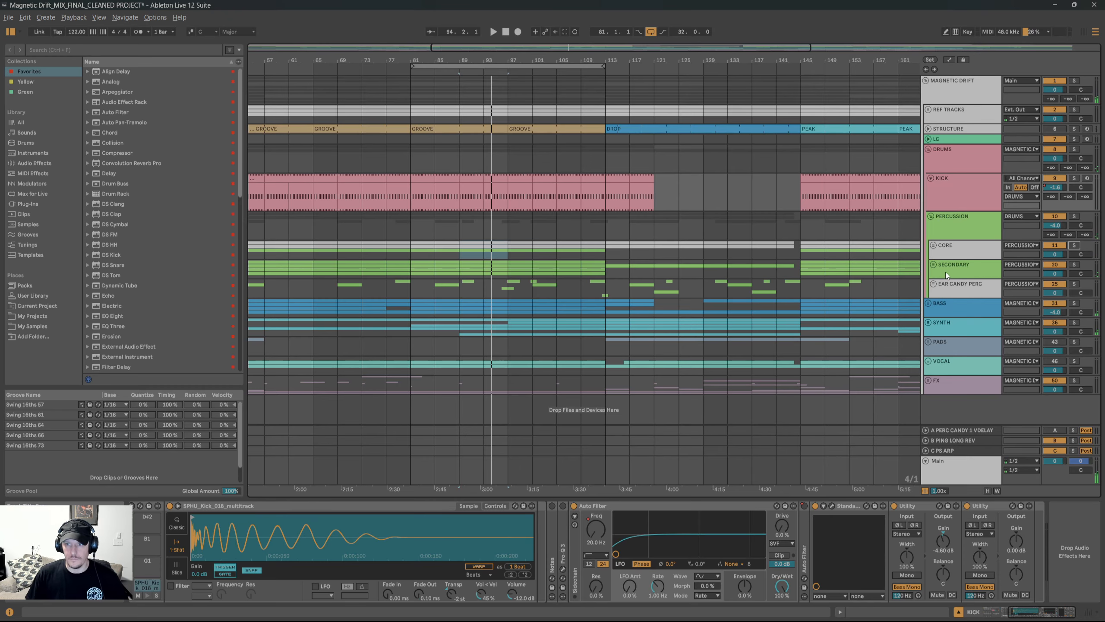
Unfold the SECONDARY group and solo its PERC HITS track, with the arrangement focused on bars 89 to 97.
left_click(933, 265)
scroll(539, 275, "down", 2)
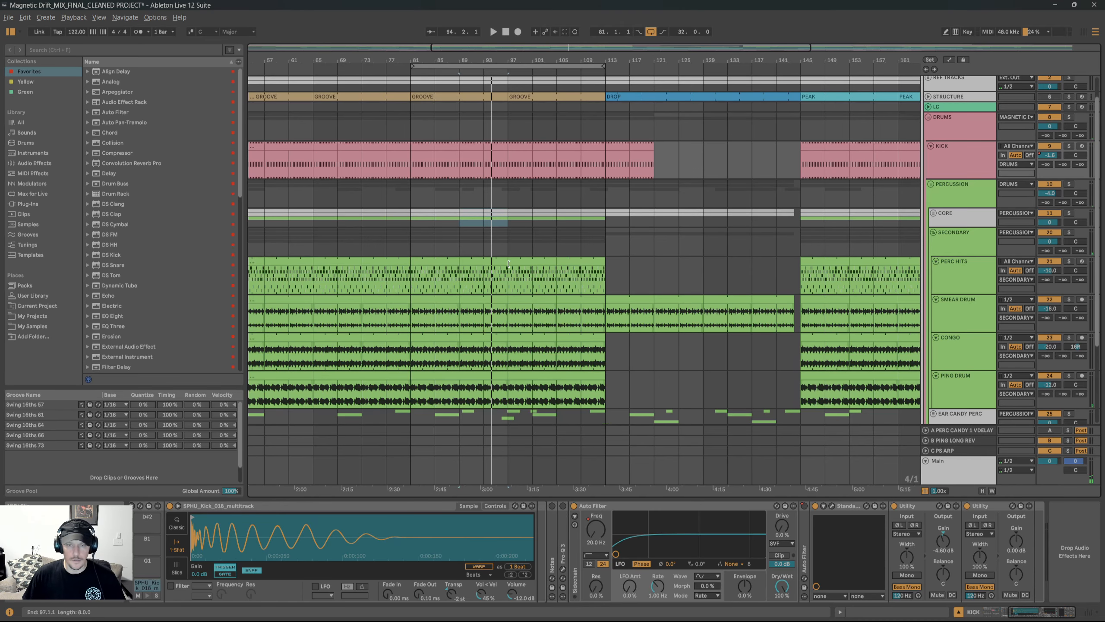
left_click(958, 283)
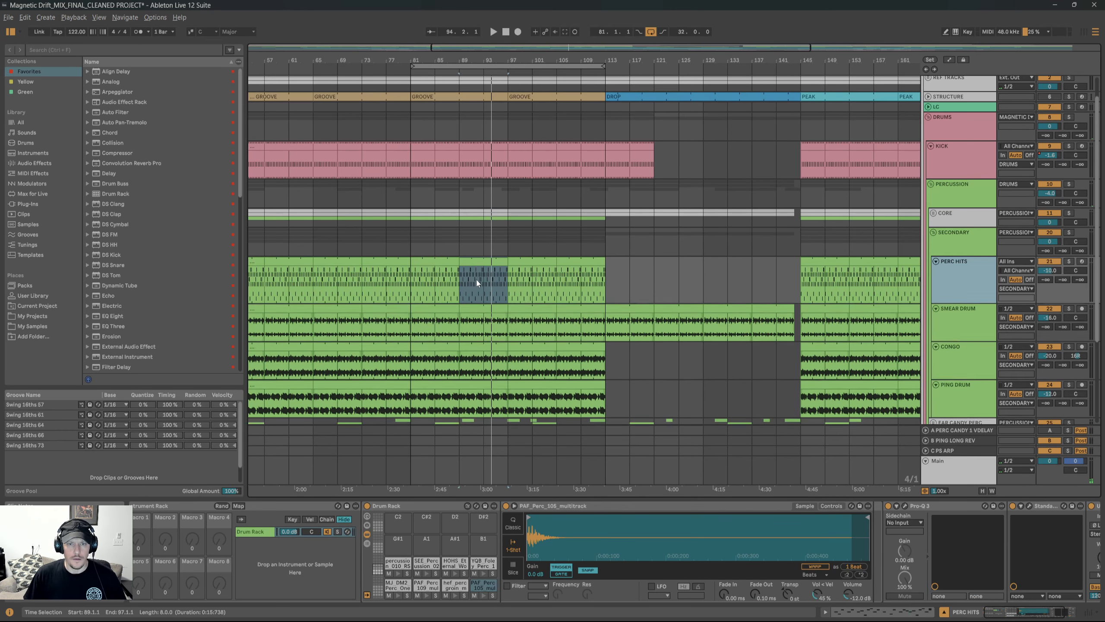
key("alt+plus")
key("plus")
key("plus")
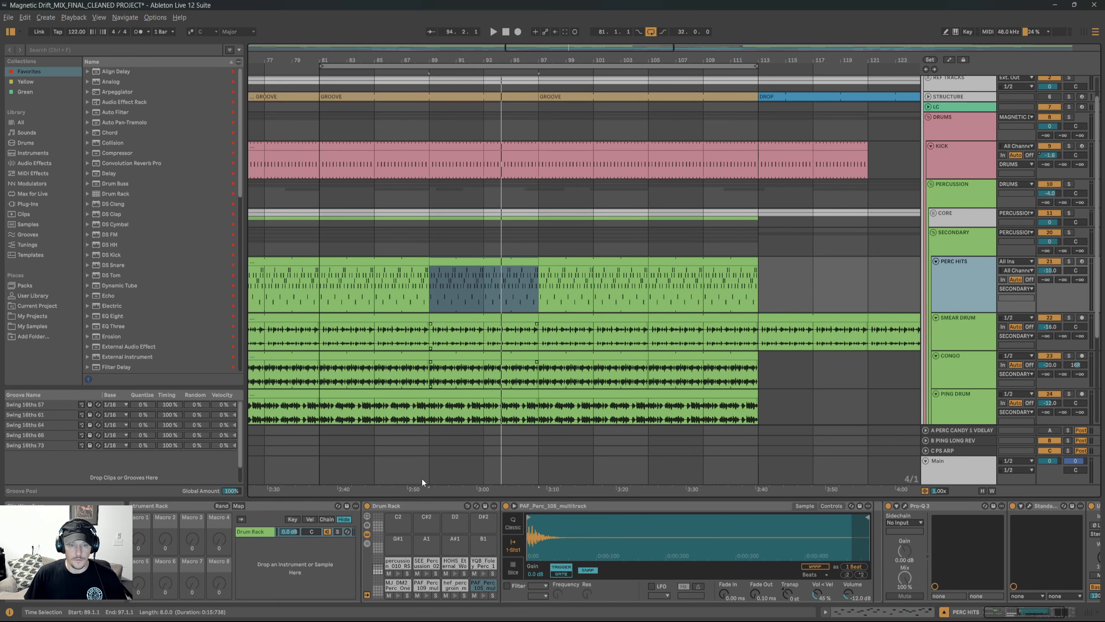
key("s")
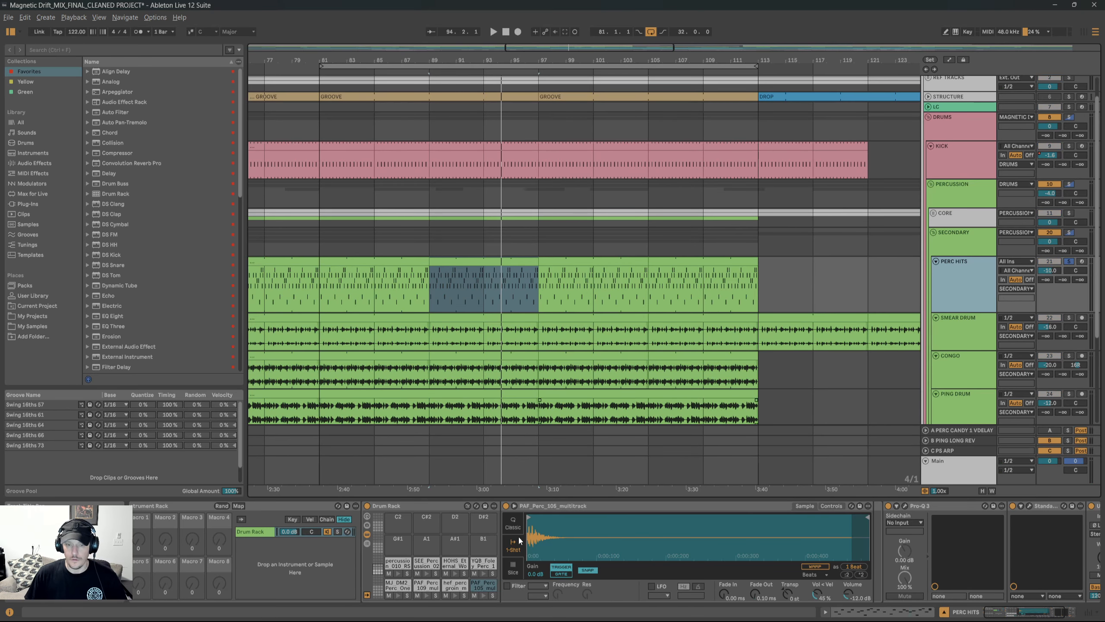
Preview the individual percussion samples on the pads of the PERC HITS Drum Rack.
left_click(397, 573)
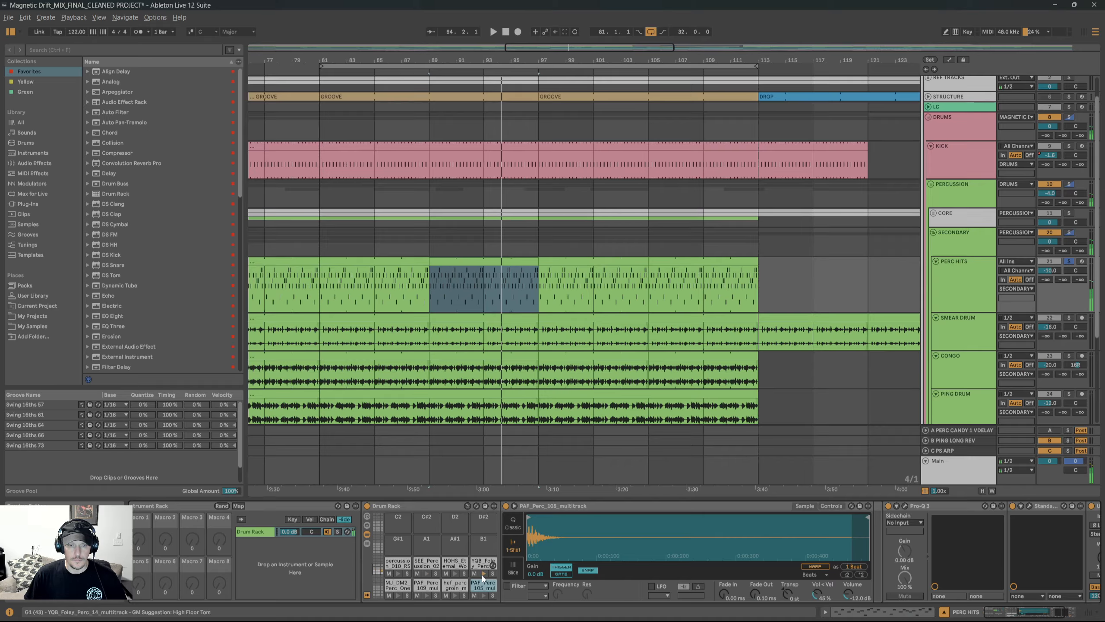
left_click(399, 596)
left_click(425, 595)
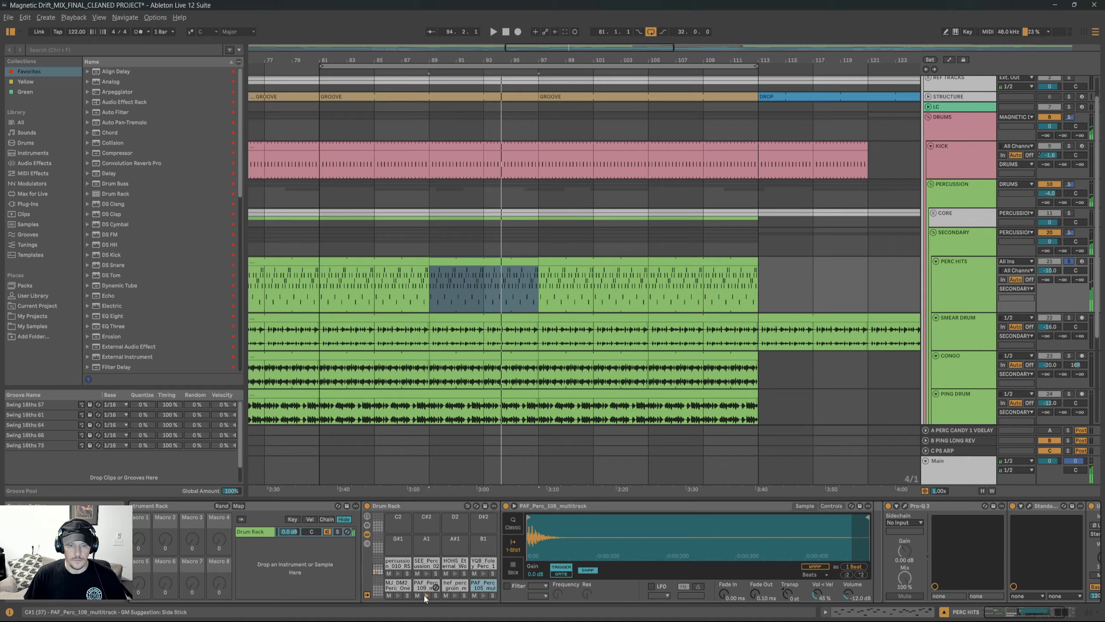
left_click(455, 596)
left_click(481, 595)
left_click(481, 595)
left_click(480, 595)
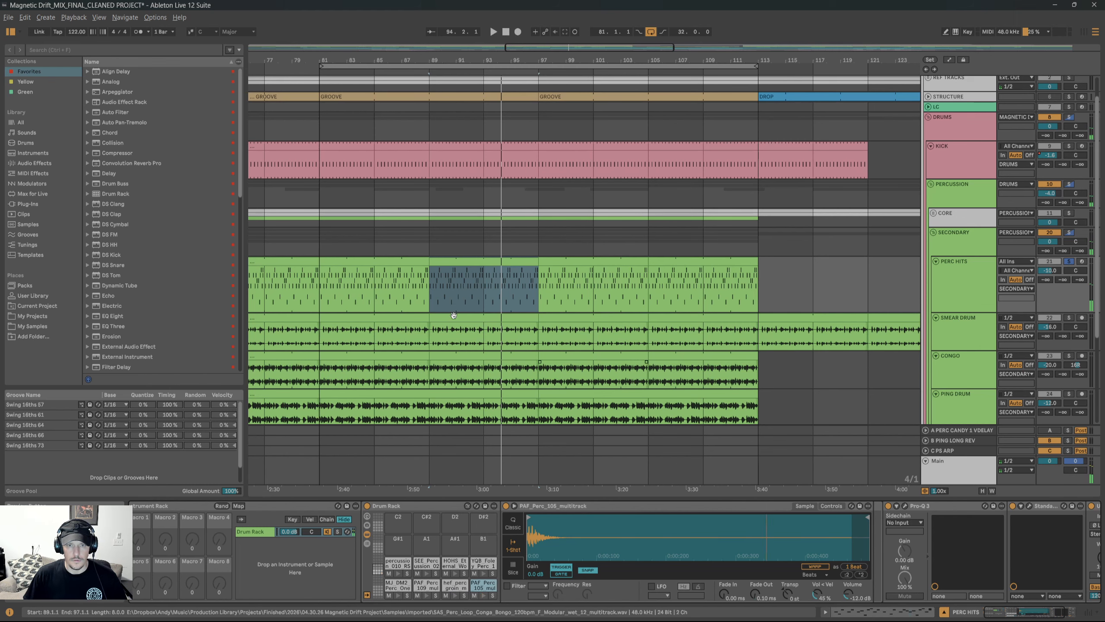
Play the PERC HITS from bar 89, inspect the notes in its MIDI clip, and return to the devices.
left_click(429, 289)
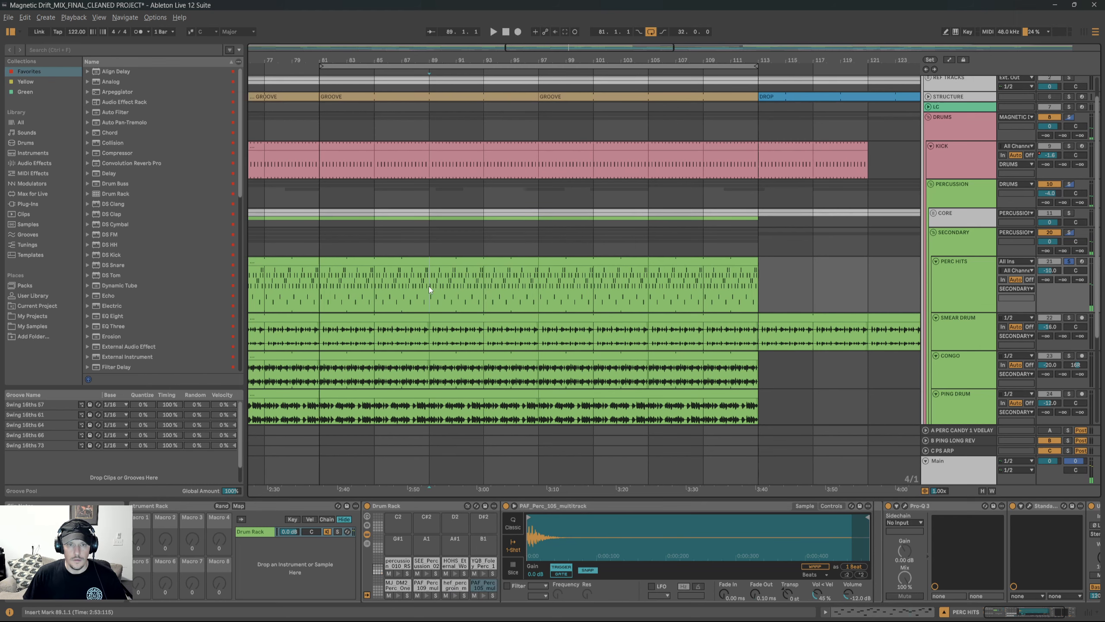
key("space")
double_click(446, 261)
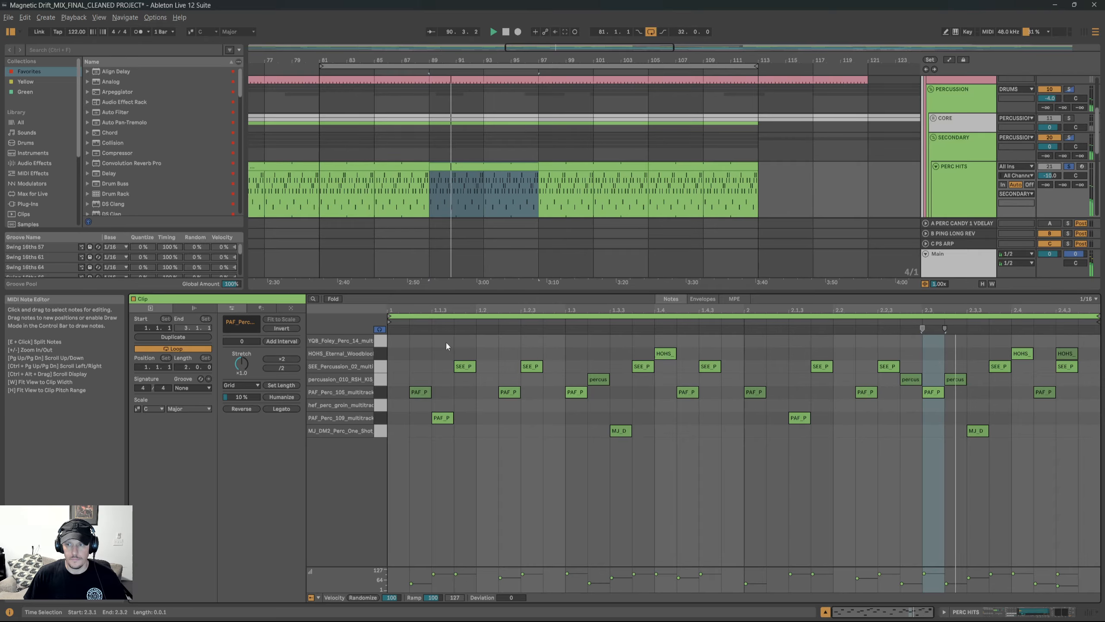
key("shift+Tab")
scroll(1071, 168, "up", 3)
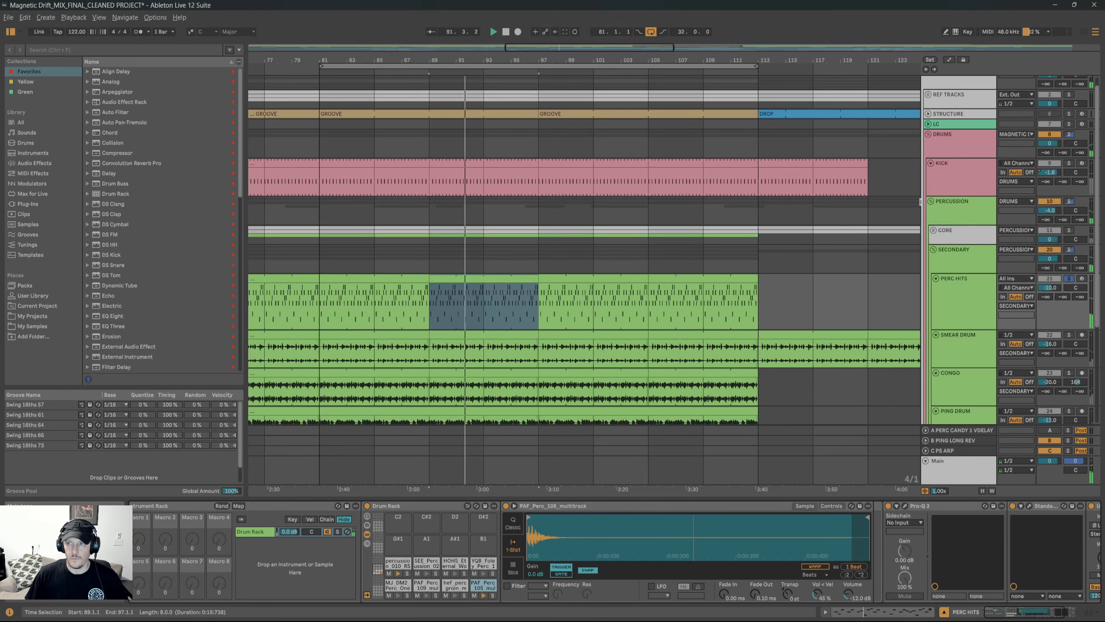
Add the KICK and the CORE group to the soloed PERC HITS playback.
left_click(1069, 164)
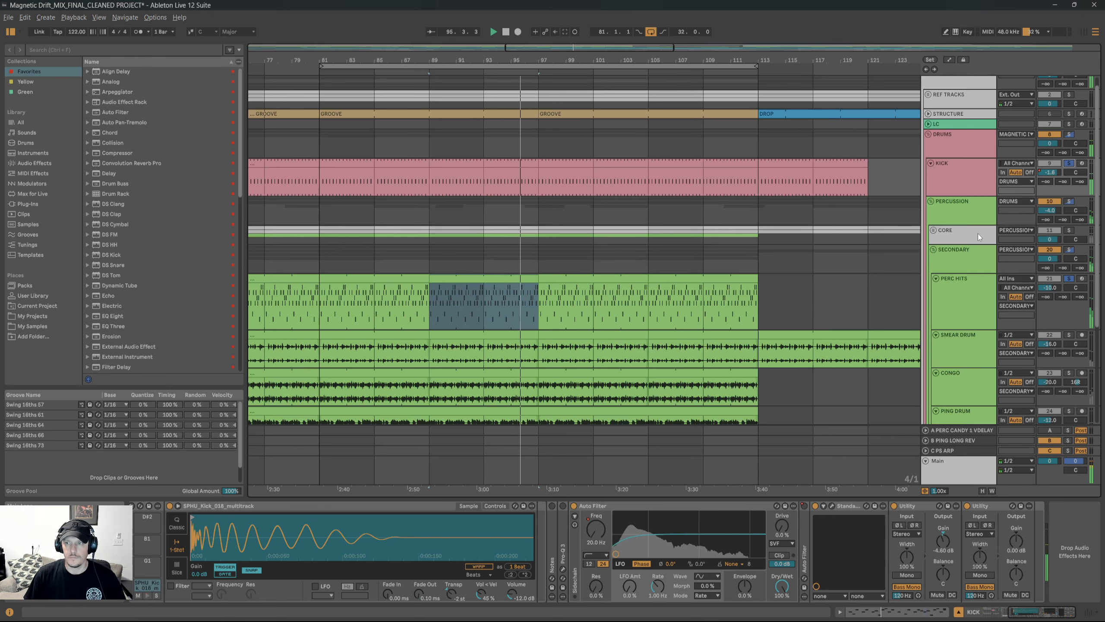
left_click(1066, 230)
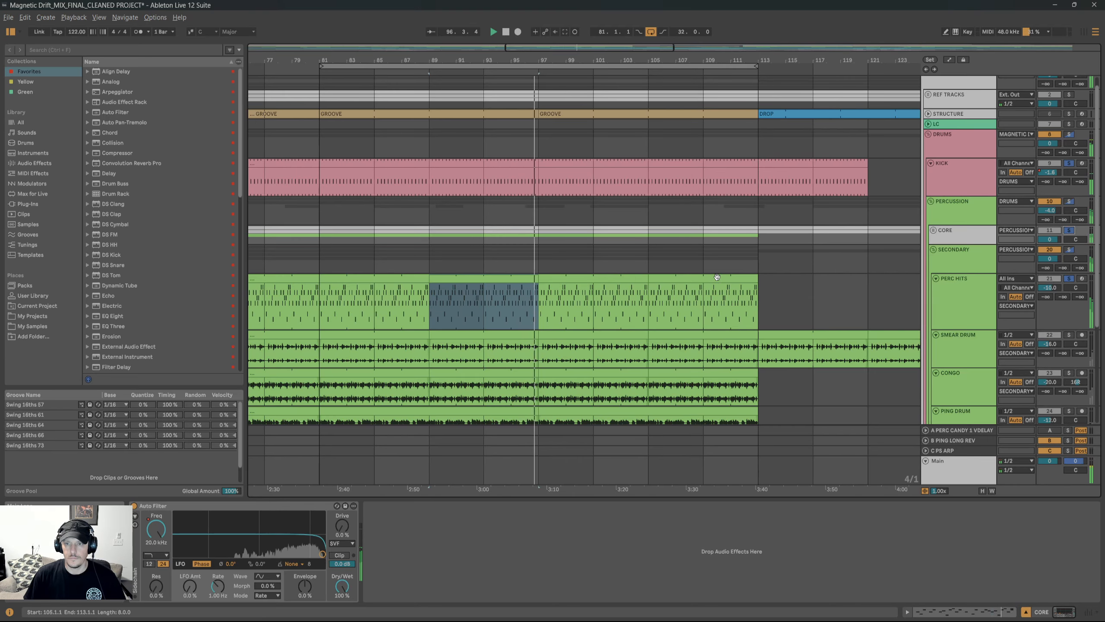
scroll(686, 285, "down", 3)
scroll(642, 257, "up", 1)
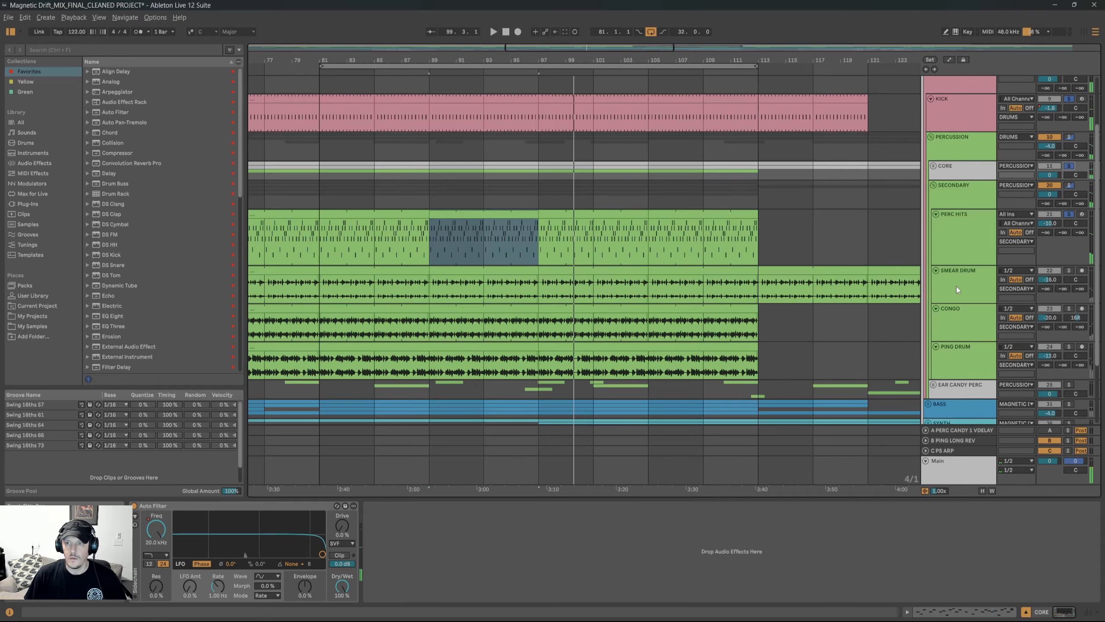
Solo the SMEAR DRUM track and play its clip from bar 89.
left_click(938, 288)
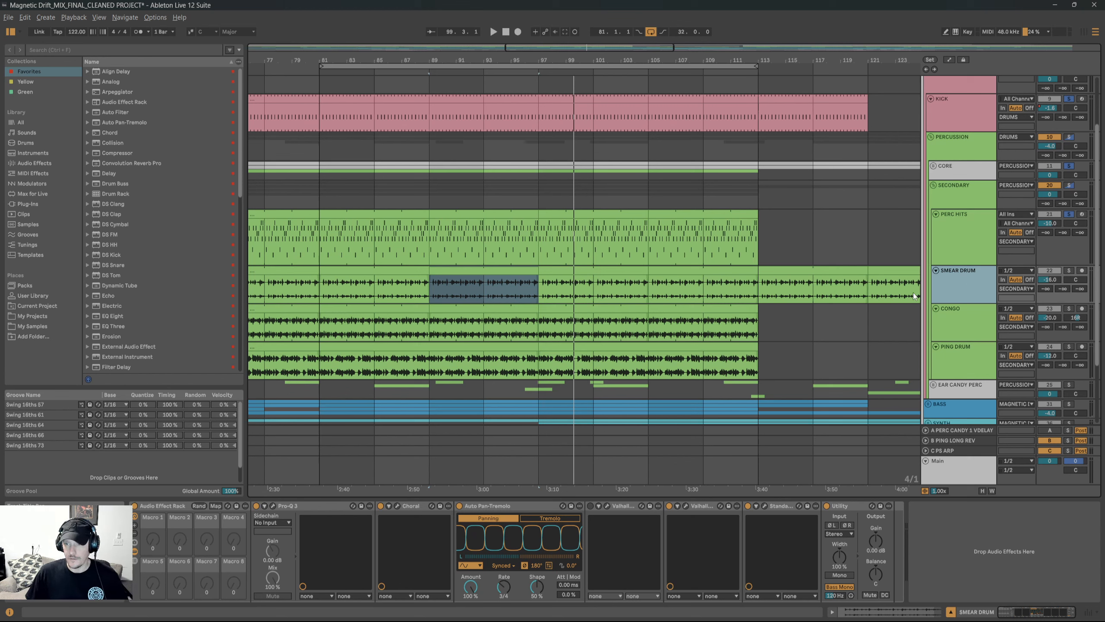
left_click(439, 292)
key("s")
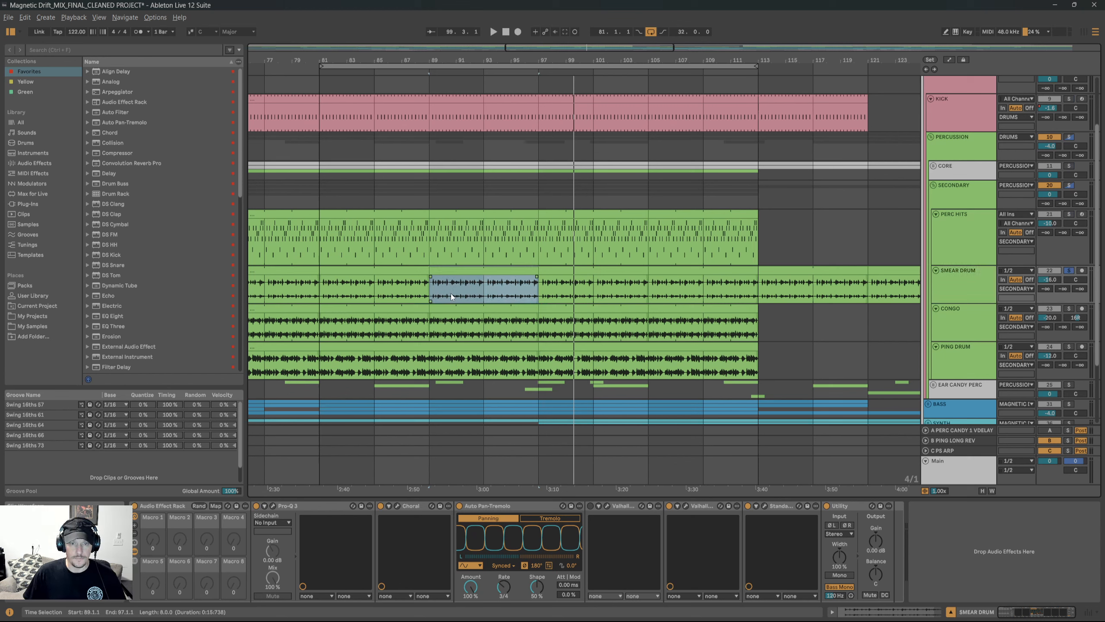
key("space")
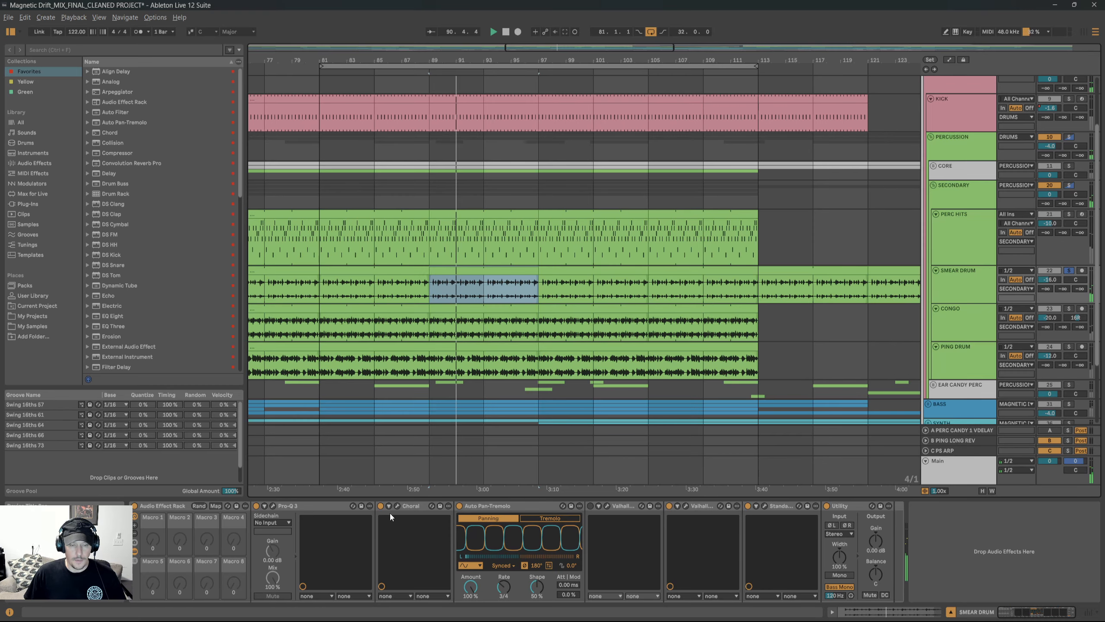
Open the Pro-Q 3 and ValhallaRoom plug-ins on the SMEAR DRUM to inspect their settings, closing each one.
left_click(273, 505)
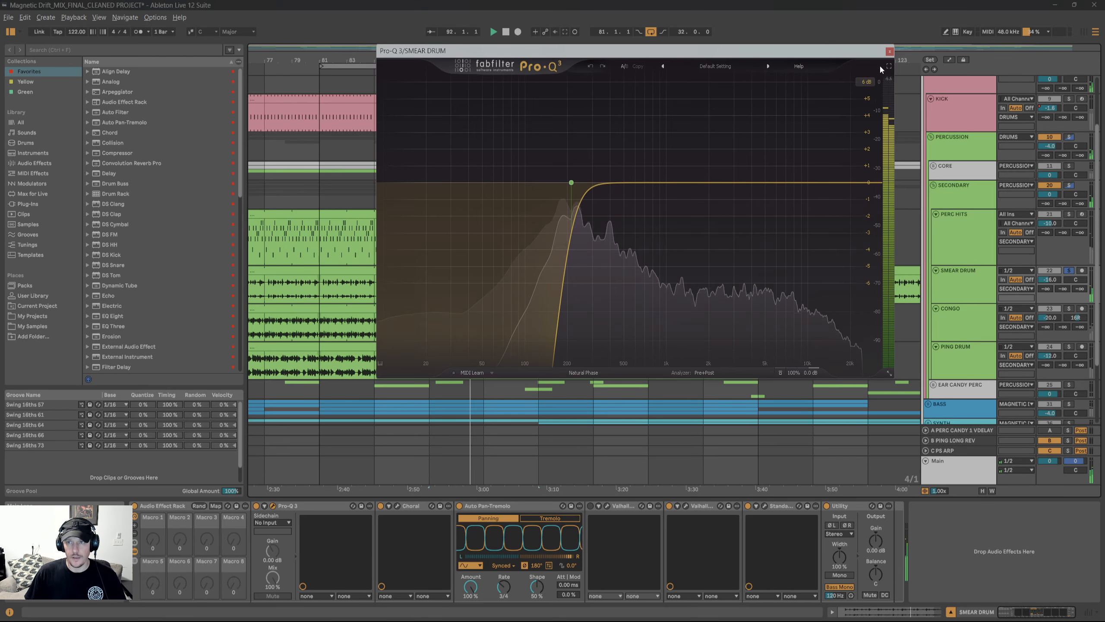
left_click(890, 51)
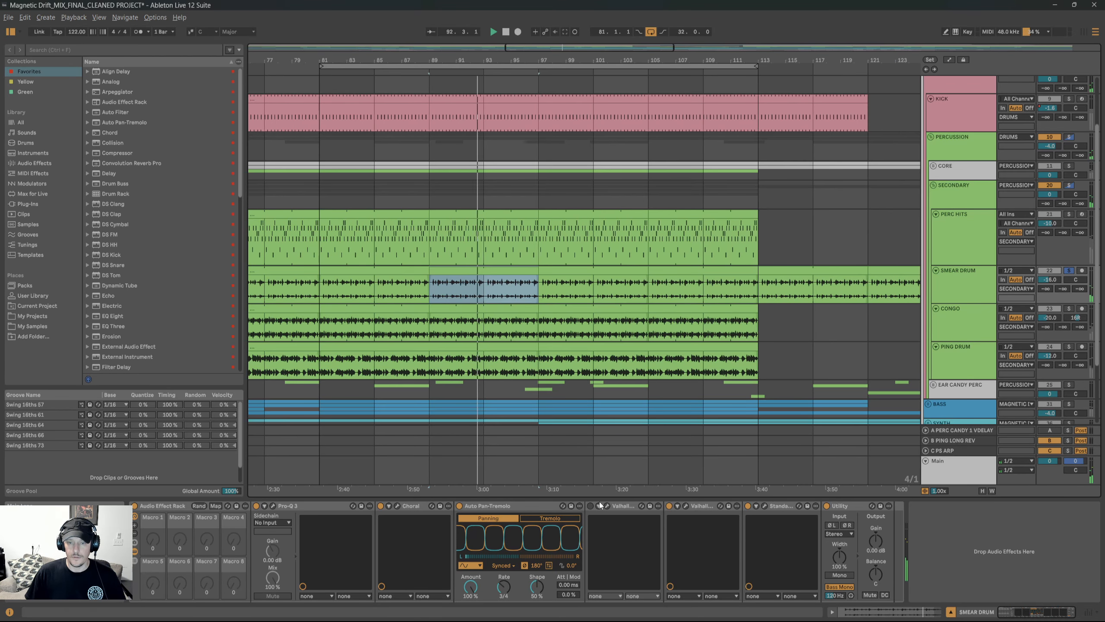
left_click(686, 506)
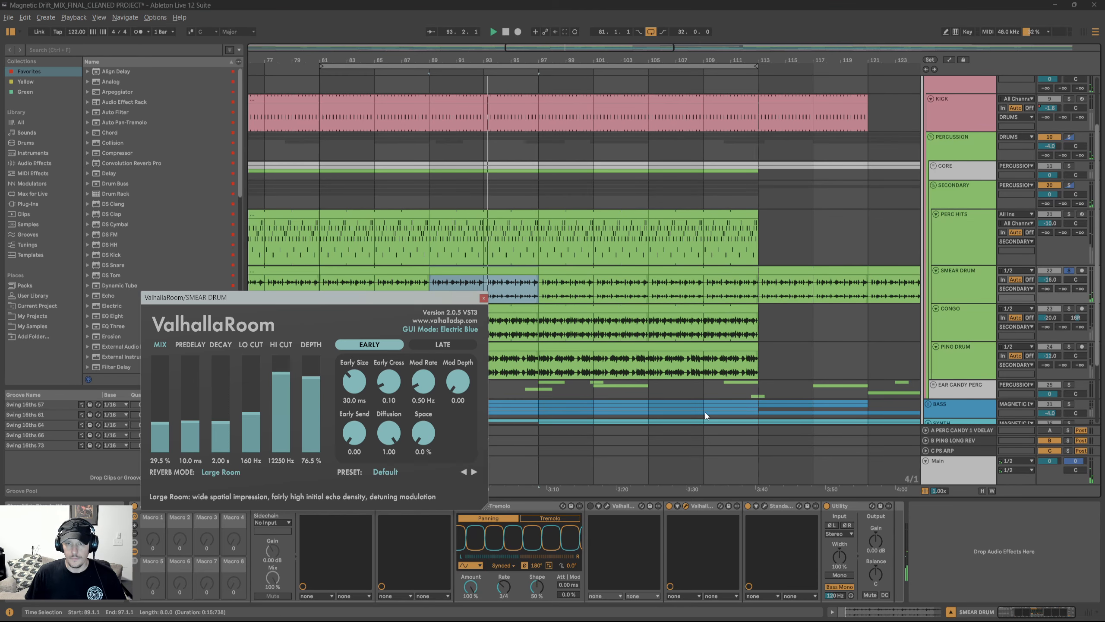
left_click(484, 298)
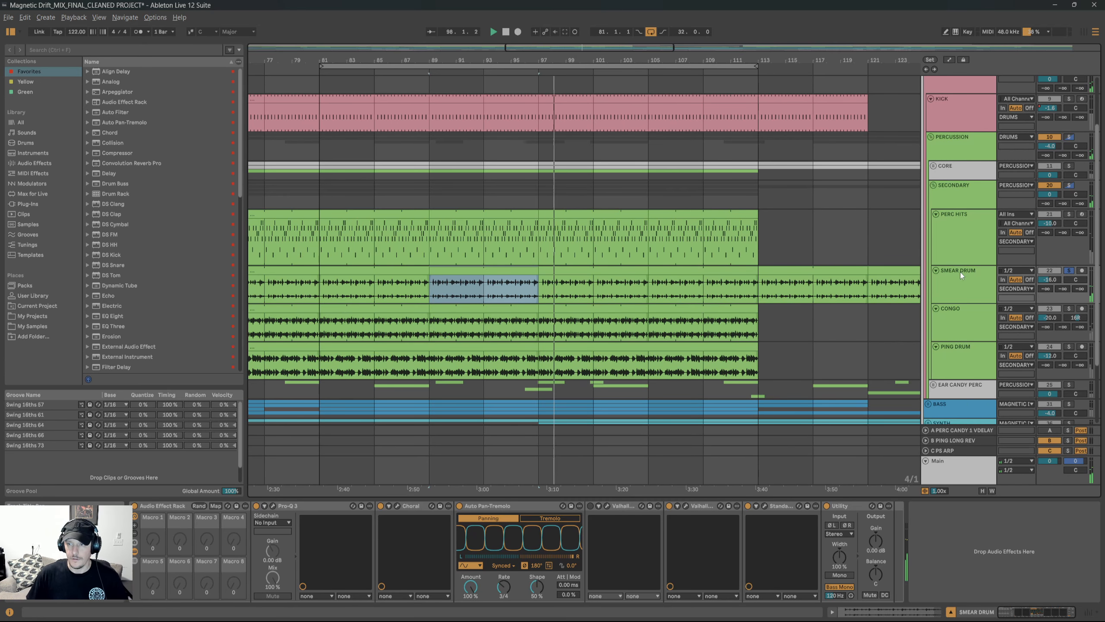
Solo the CONGO track and play it from bar 89.
left_click(967, 287)
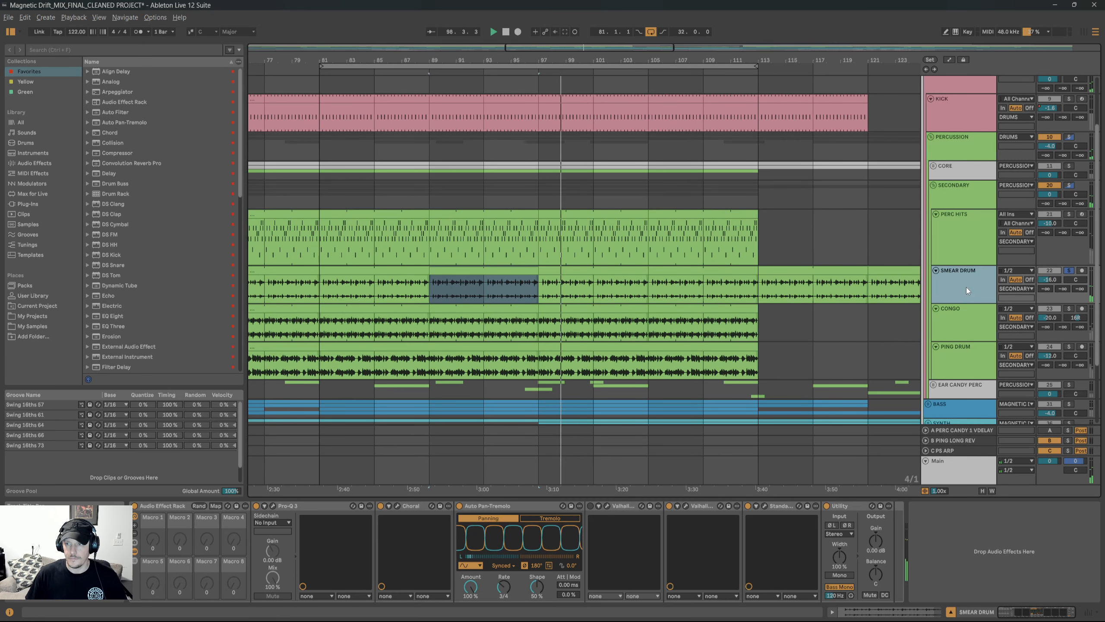
left_click(965, 325)
scroll(959, 291, "down", 2)
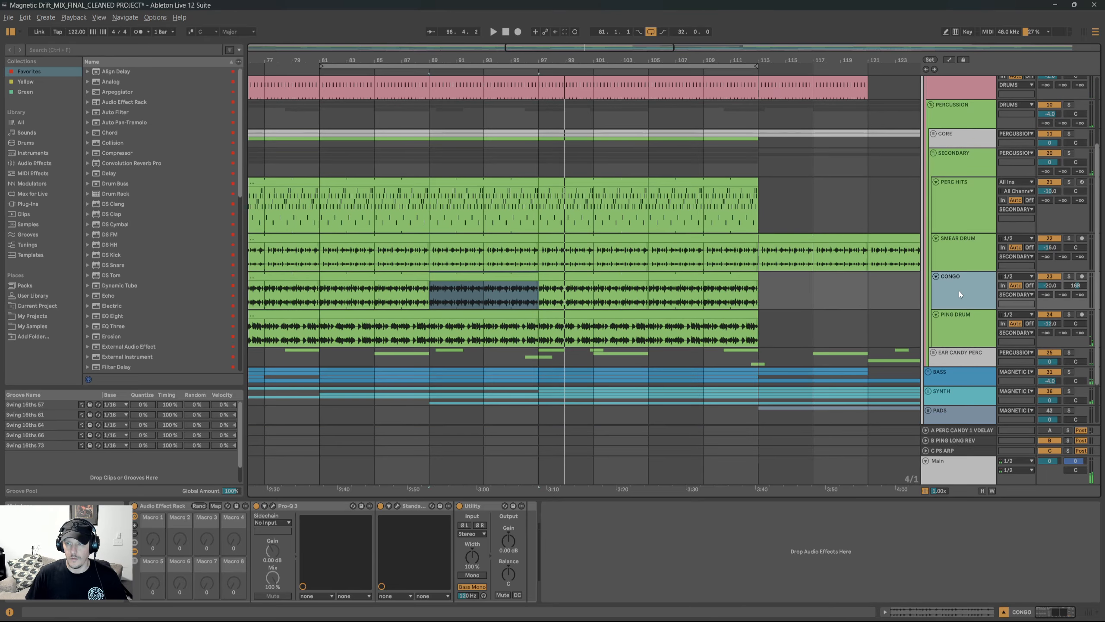
key("s")
key("space")
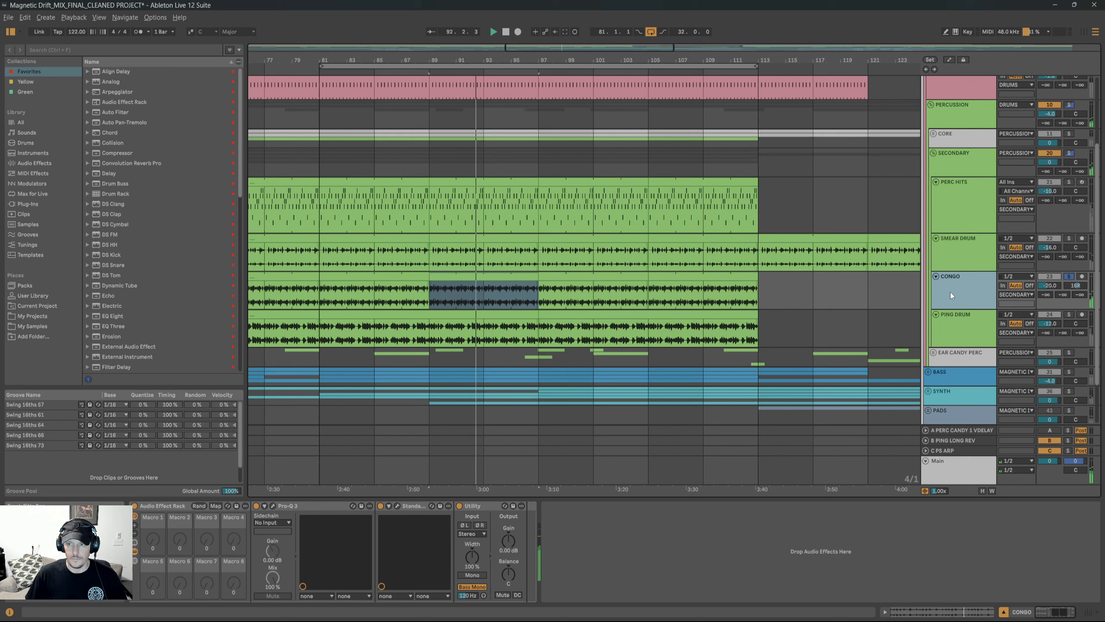
Solo the PING DRUM track and play it from bar 89.
left_click(961, 327)
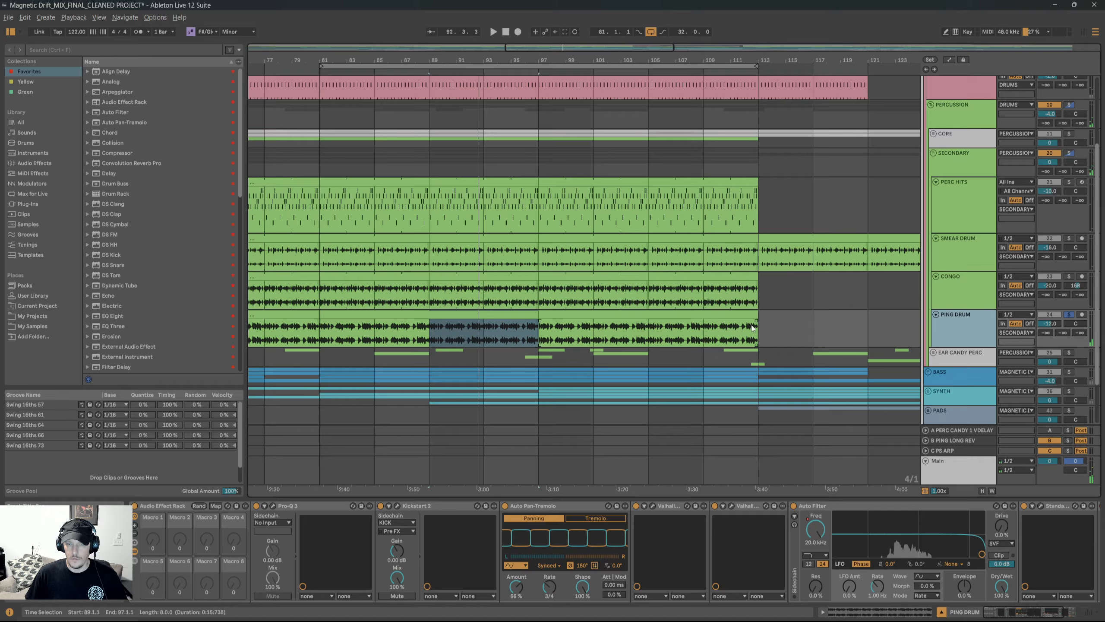
key("space")
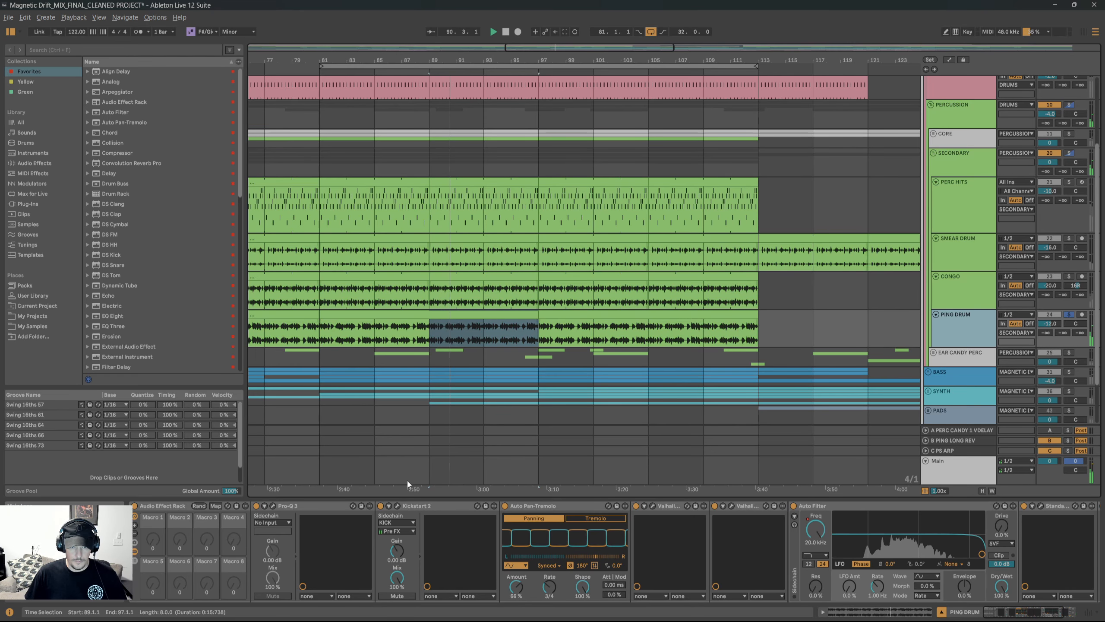
Open the Kickstart 2, ValhallaDelay and ValhallaRoom plug-ins on the PING DRUM to inspect their settings, closing each one.
left_click(398, 505)
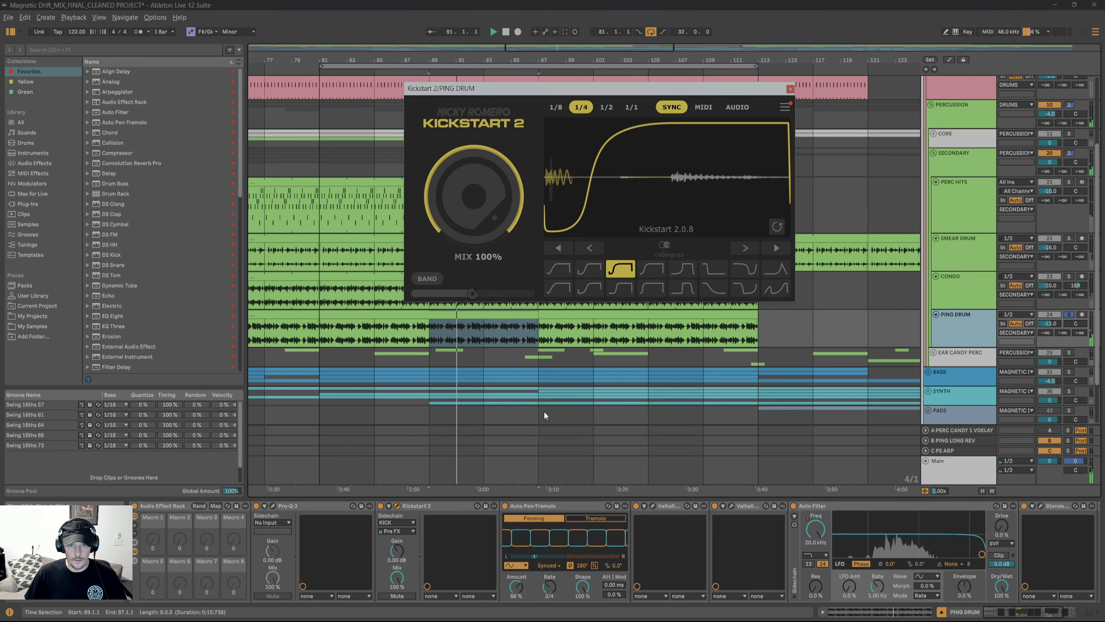
left_click(790, 90)
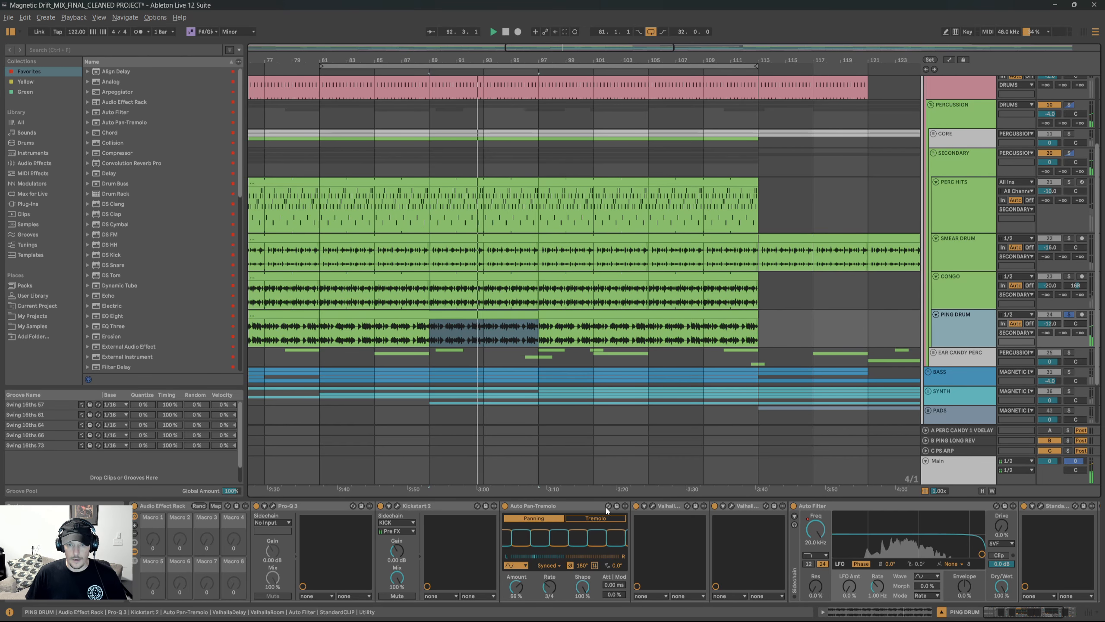
left_click(654, 506)
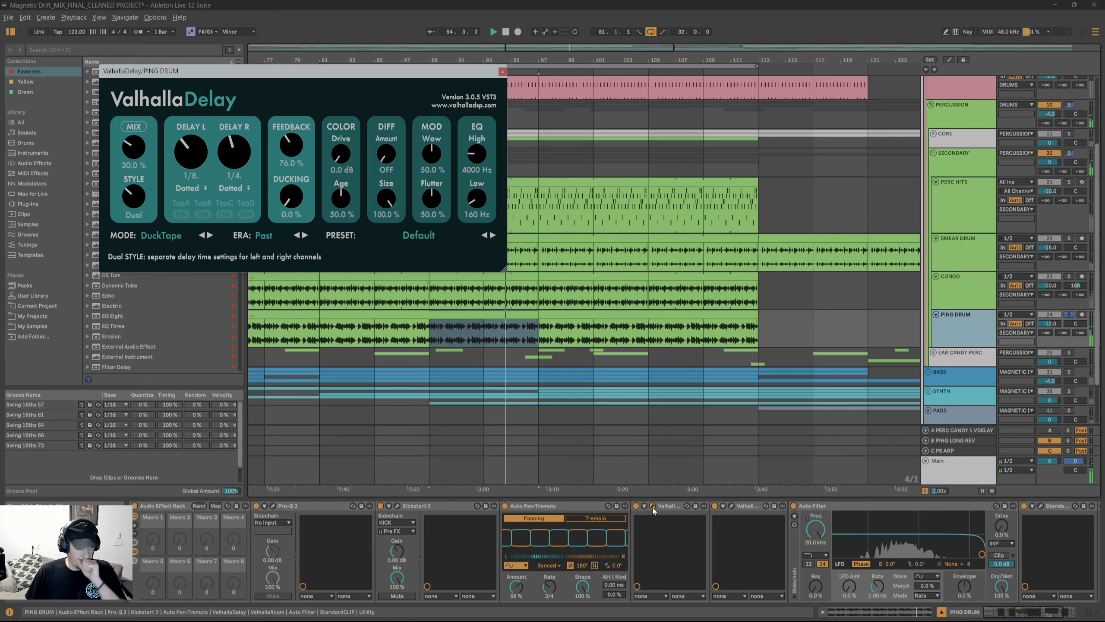
left_click(653, 506)
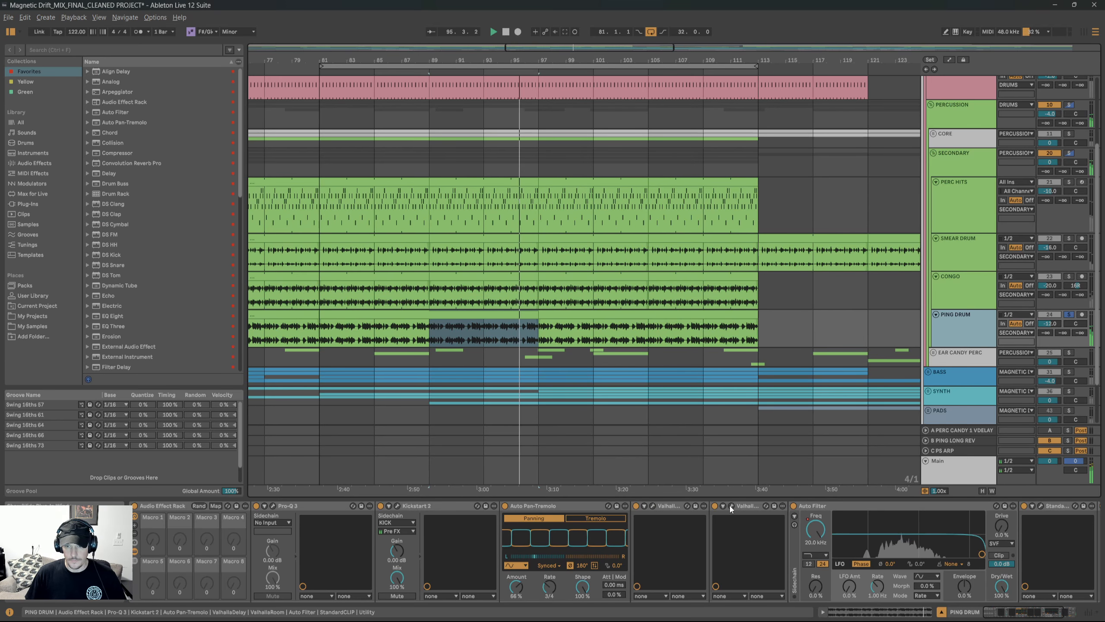
left_click(731, 505)
left_click_drag(1091, 86, 803, 126)
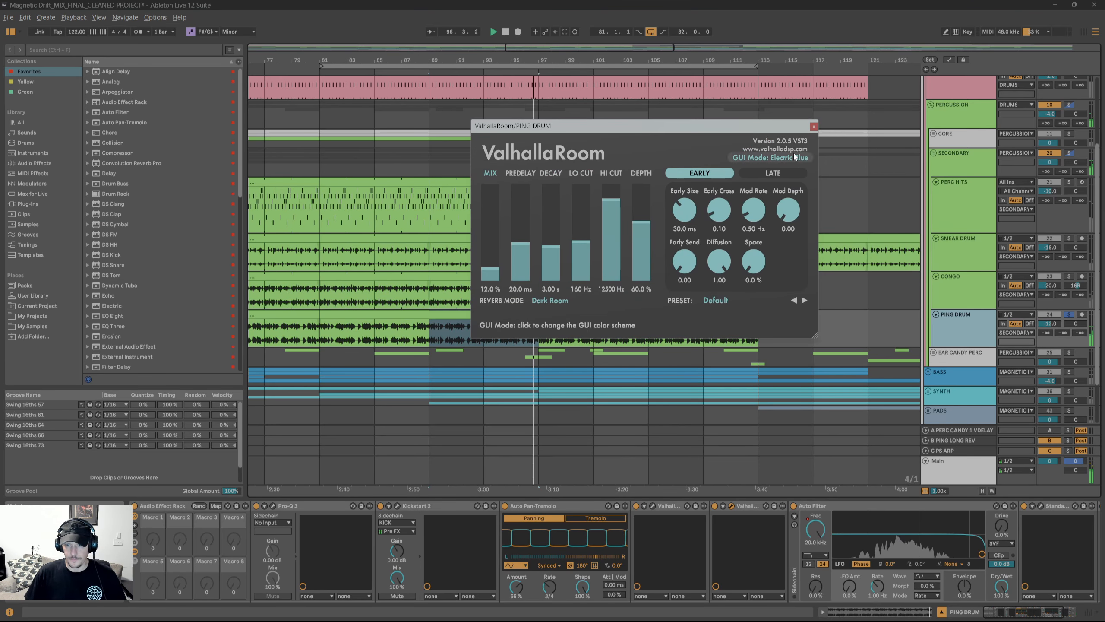
left_click(814, 127)
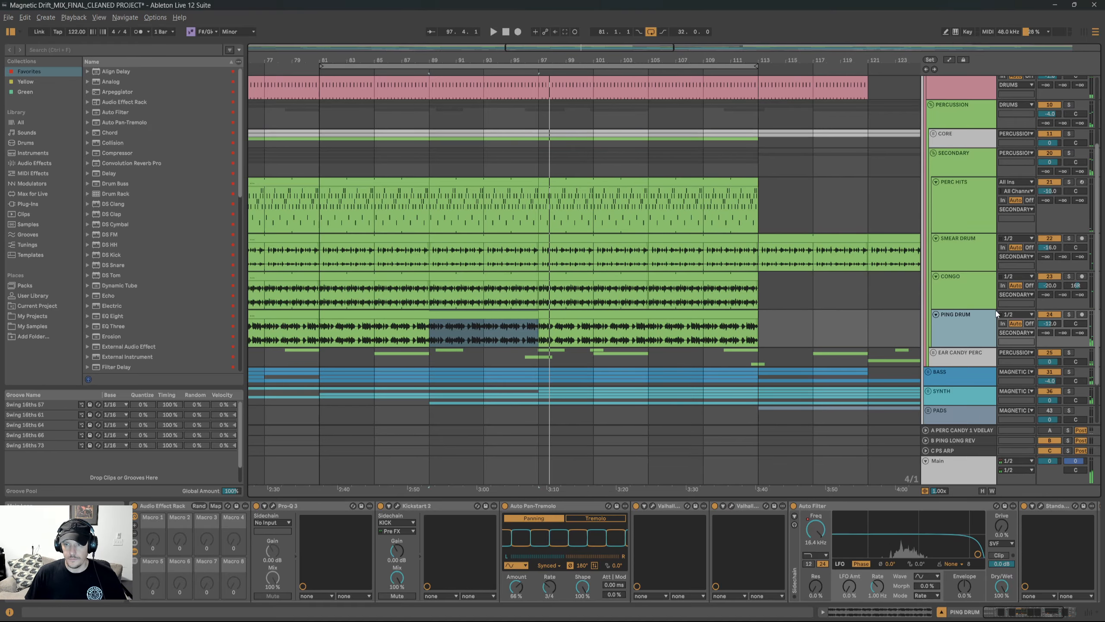
Collapse the SECONDARY group and expand the EAR CANDY PERC group to look over its tracks and clips.
scroll(1056, 288, "up", 1)
scroll(967, 324, "down", 2)
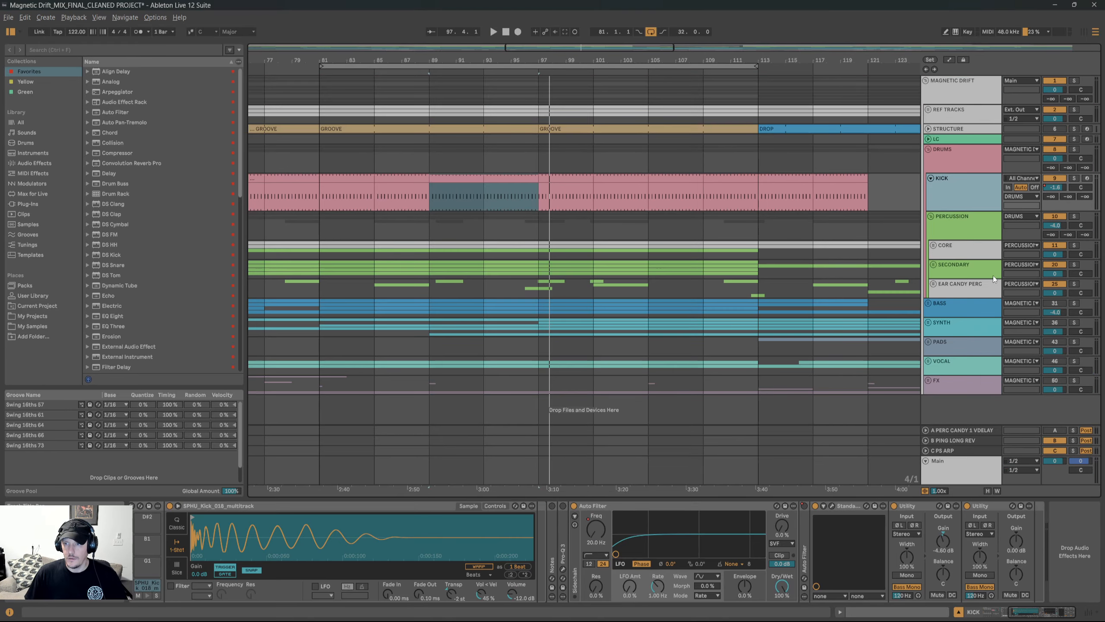
left_click(942, 287)
scroll(958, 278, "down", 2)
left_click(970, 261)
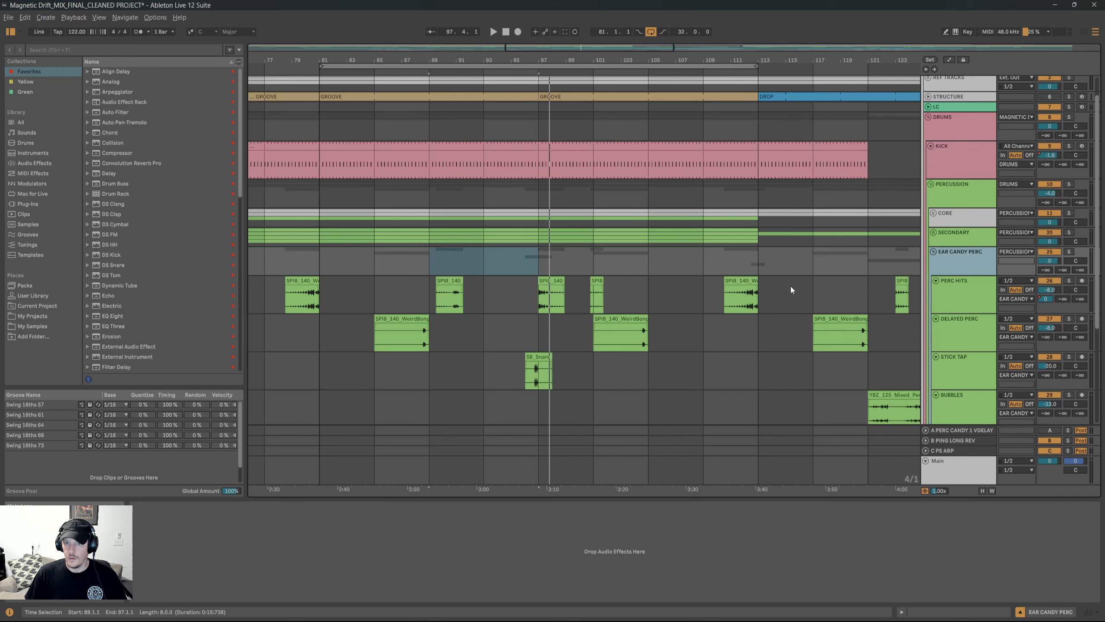
scroll(567, 286, "up", 3)
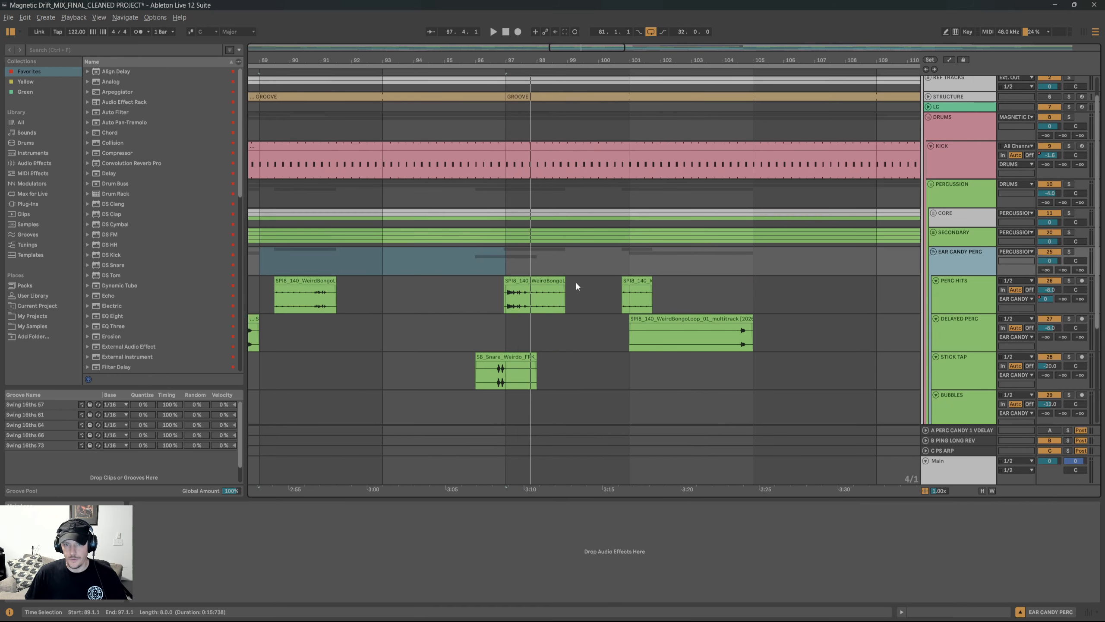
scroll(603, 288, "down", 3)
scroll(625, 292, "down", 3)
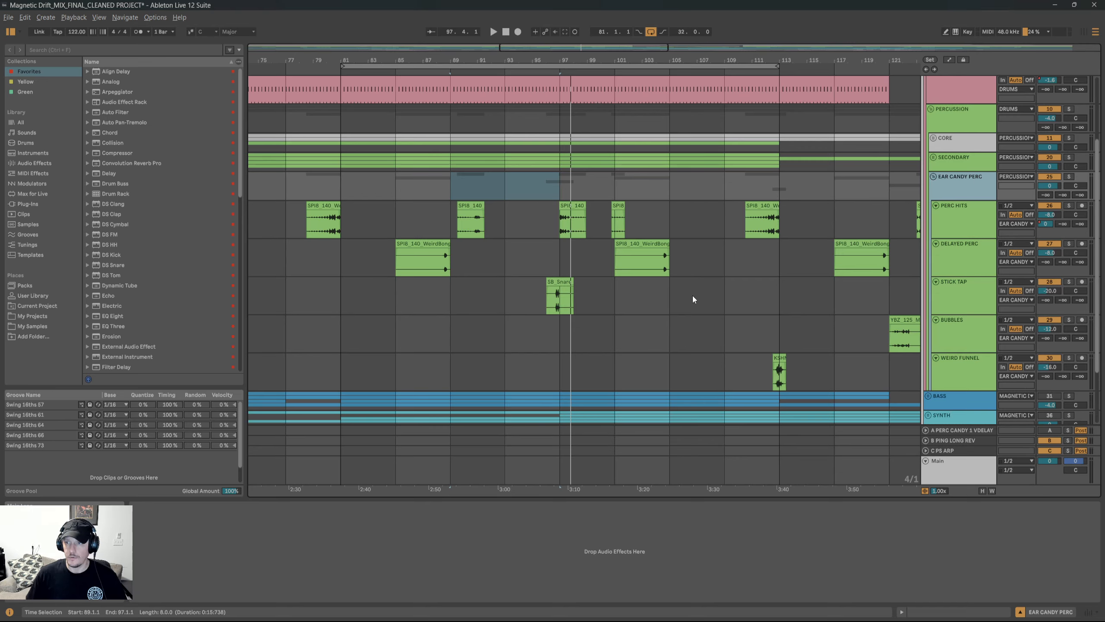
Solo the PERC HITS track in the EAR CANDY PERC group and play its clip at bar 89.
left_click(972, 221)
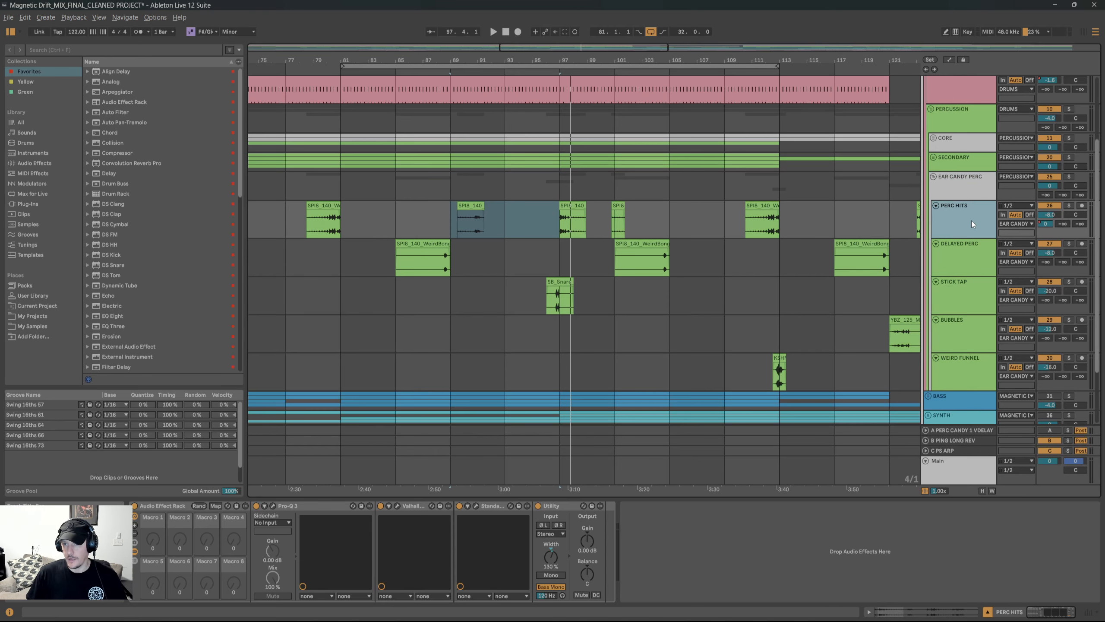
left_click(468, 225)
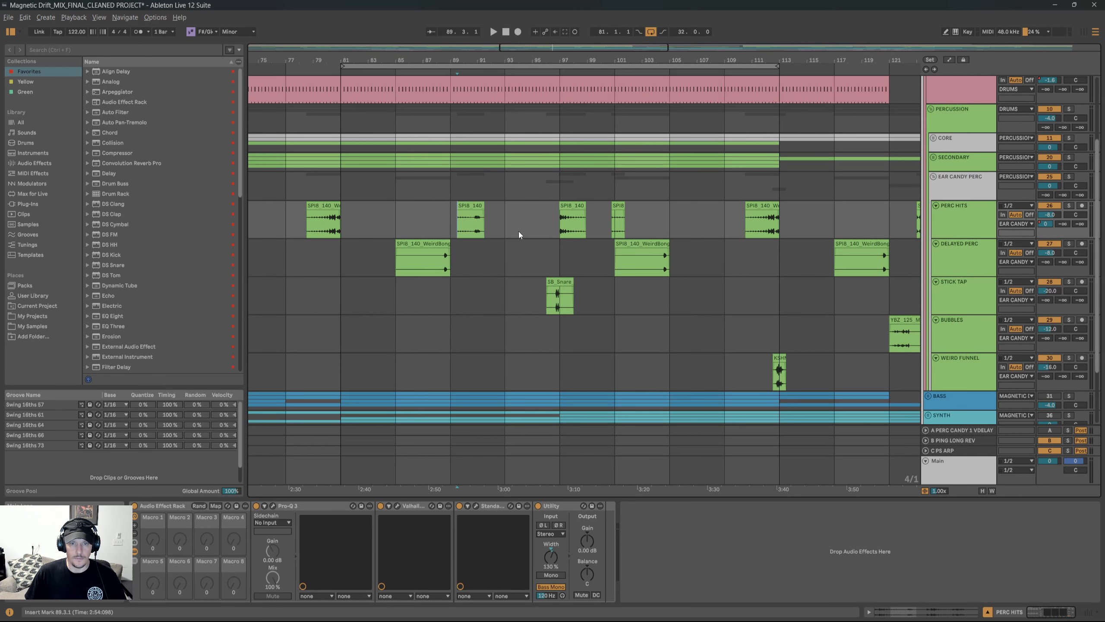
key("ctrl+1")
key("ctrl+1")
key("ctrl+1")
scroll(479, 230, "up", 3)
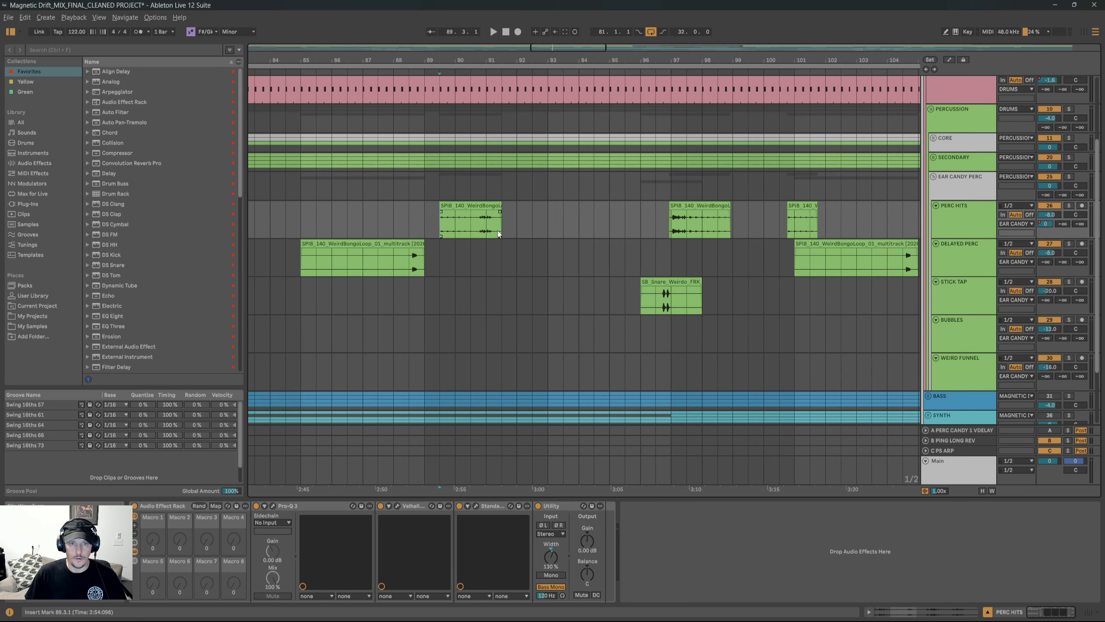
key("space")
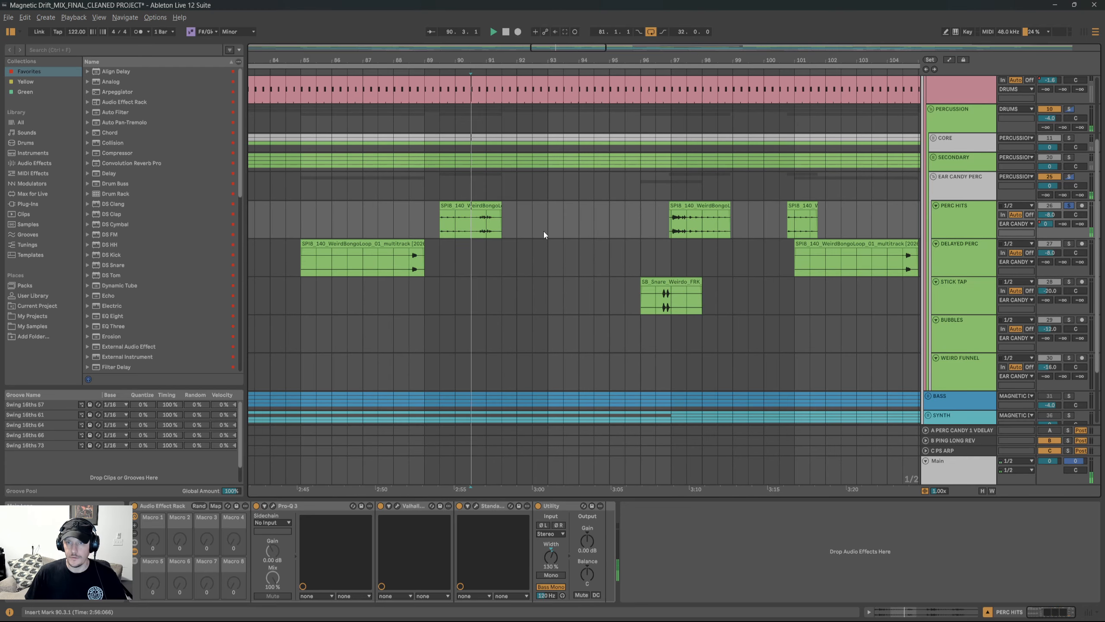
Play the soloed PERC HITS clips starting at bars 97, 100 and 110.
left_click_drag(627, 223, 451, 219)
left_click(490, 222)
key("space")
key("space")
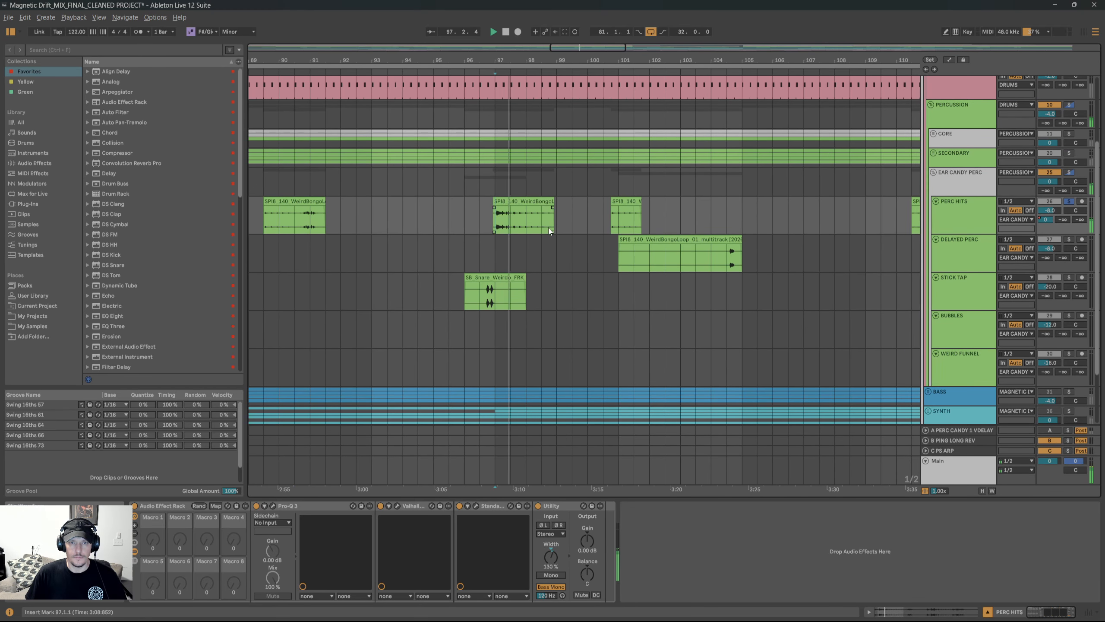
left_click_drag(595, 231, 530, 230)
left_click(547, 222)
key("space")
key("space")
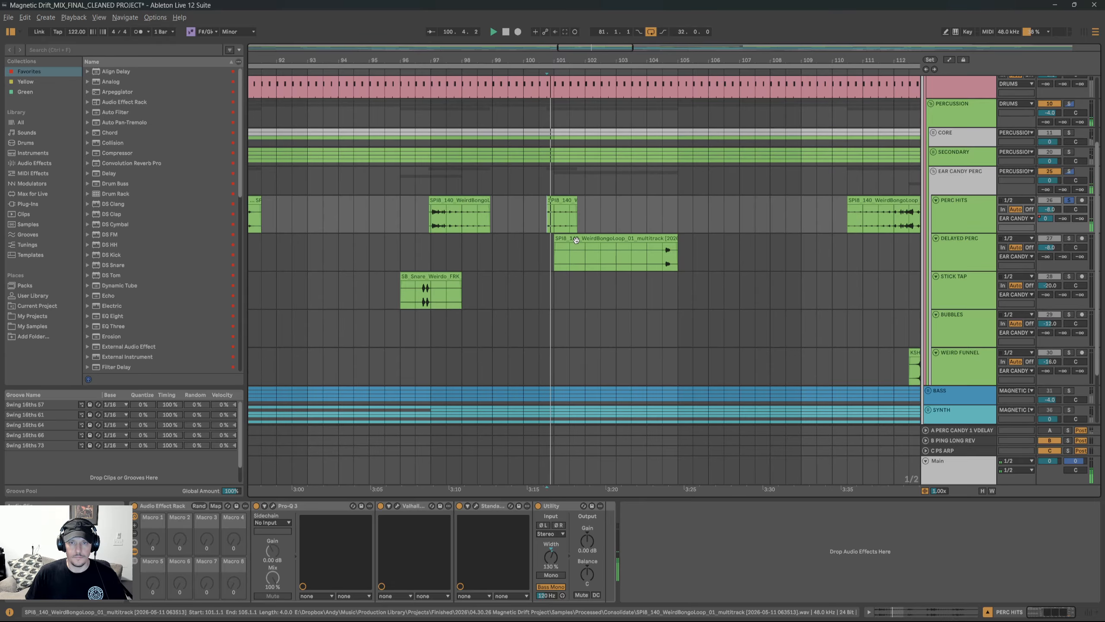
left_click_drag(696, 223, 430, 211)
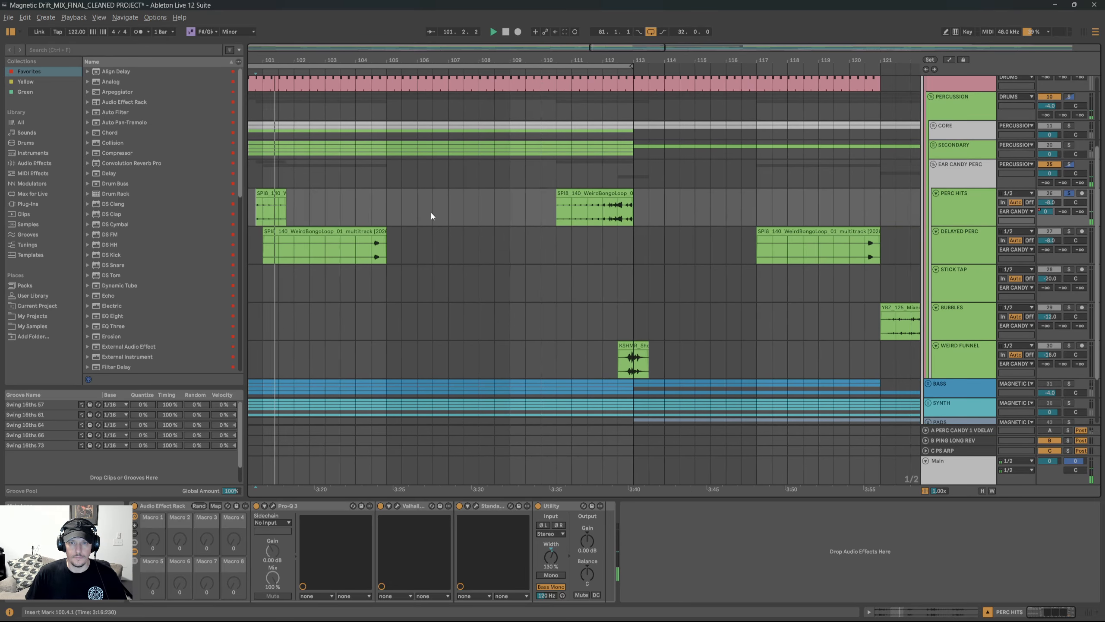
left_click(559, 214)
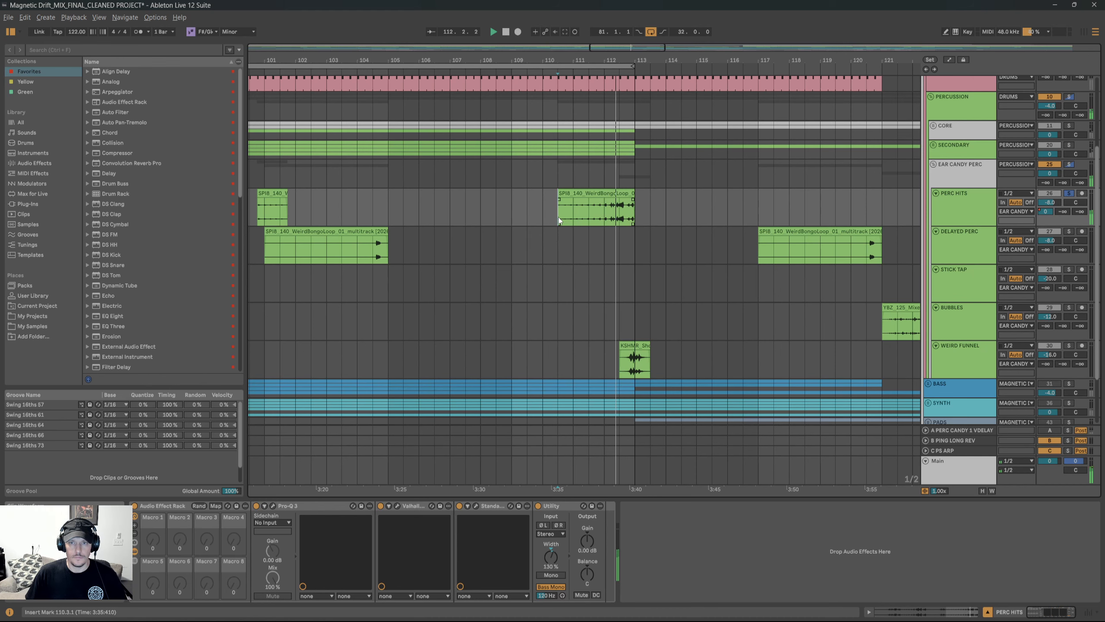
key("space")
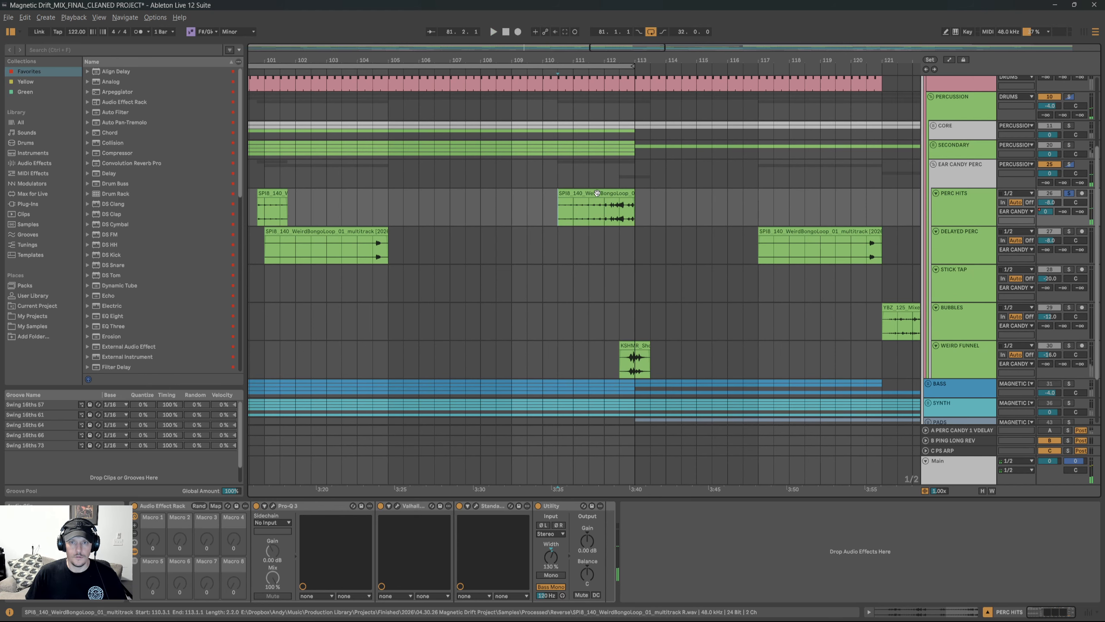
Solo the DELAYED PERC track and play its clip from bar 104.
left_click_drag(619, 211, 468, 209)
scroll(453, 208, "left", 5)
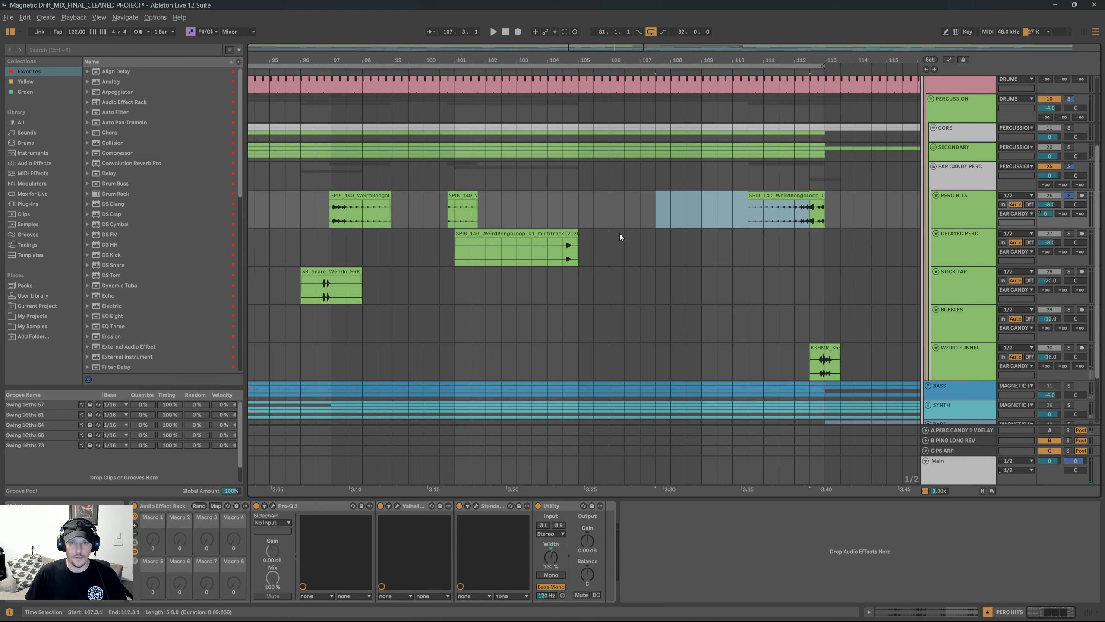
scroll(620, 237, "down", 1)
left_click(534, 223)
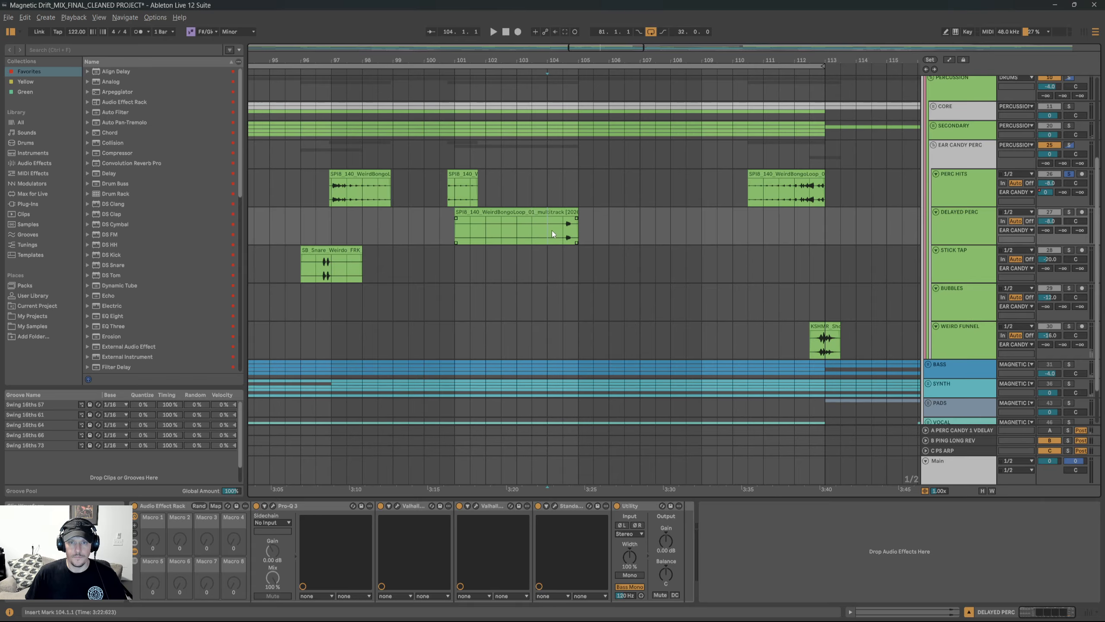
key("space")
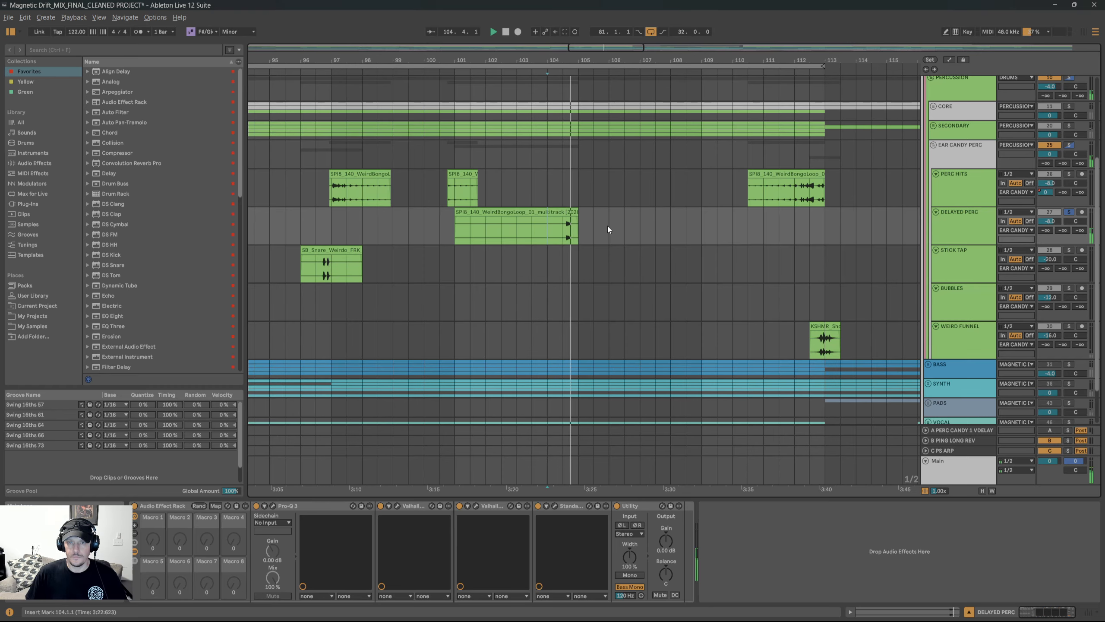
Solo the STICK TAP track and play its clip from bar 96.
scroll(607, 226, "down", 3)
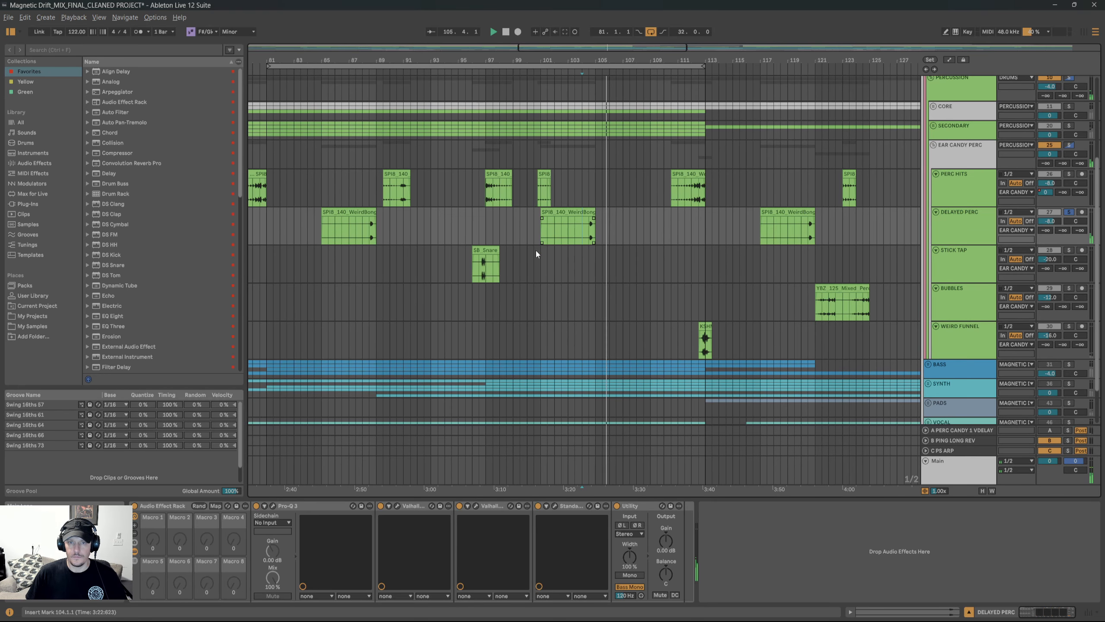
left_click(478, 269)
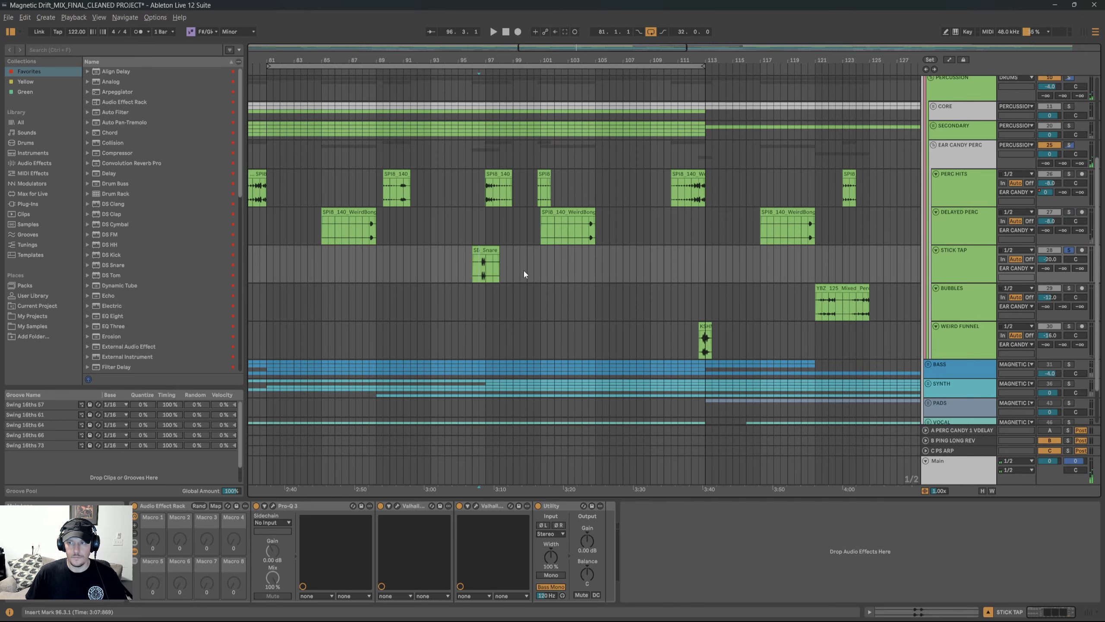
key("space")
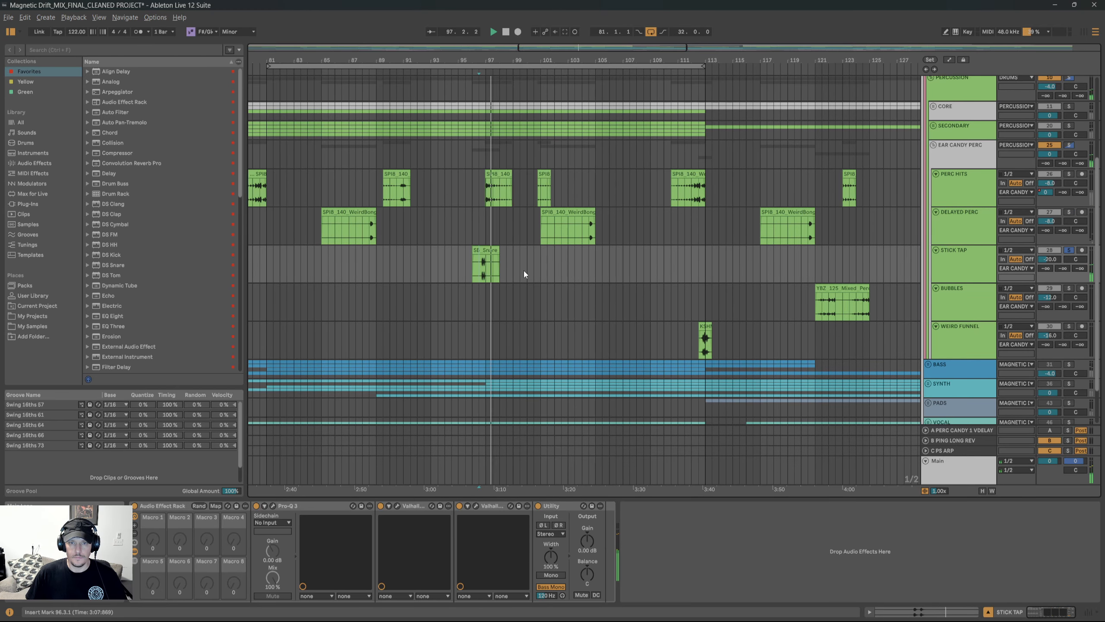
key("space")
Solo the BUBBLES track and play its clip from bar 121.
left_click_drag(808, 303, 625, 278, "ctrl+alt")
left_click(635, 284)
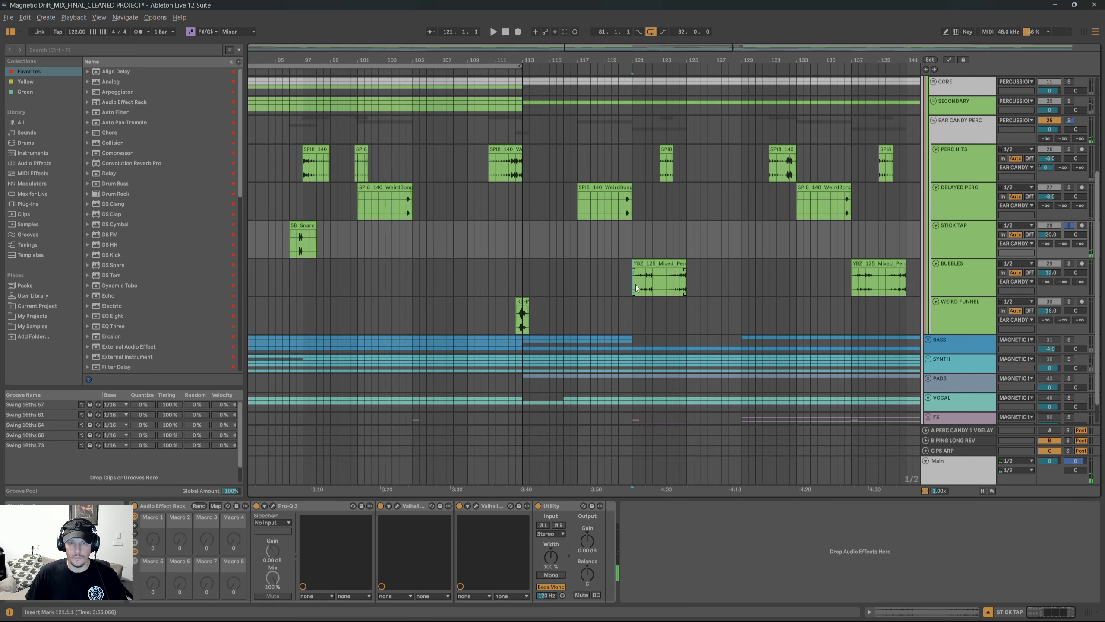
key("space")
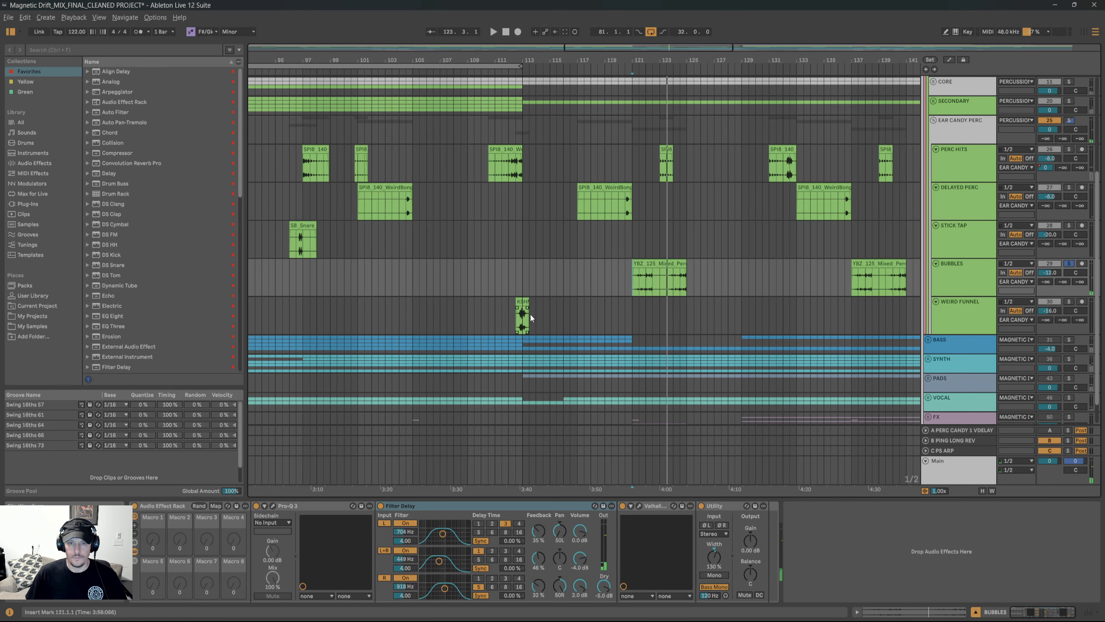
Solo the WEIRD FUNNEL track and play its clip from bar 112.
scroll(531, 313, "down", 2)
scroll(531, 313, "left", 2)
left_click(576, 283)
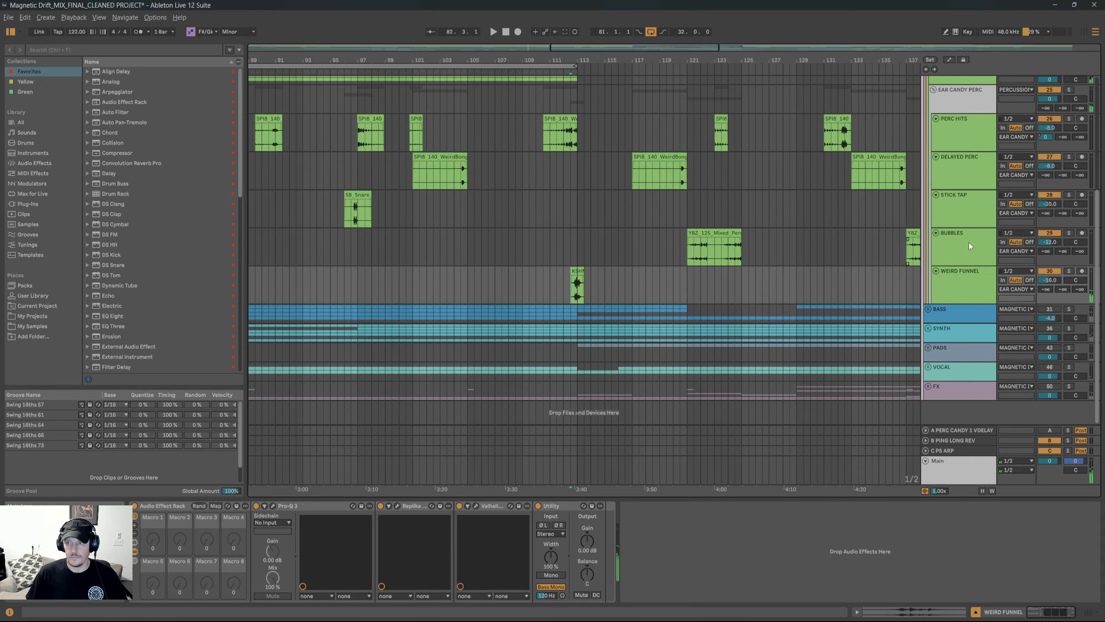
Collapse the EAR CANDY PERC group and solo the whole DRUMS group.
scroll(982, 220, "up", 2)
left_click(935, 132)
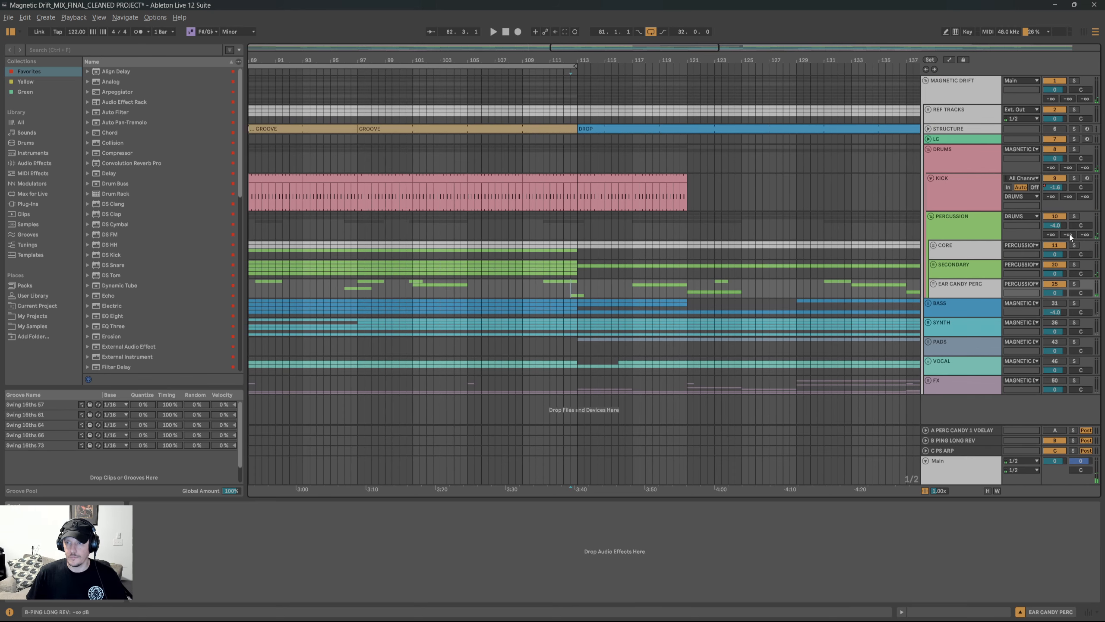
left_click(1073, 216)
left_click(1074, 149)
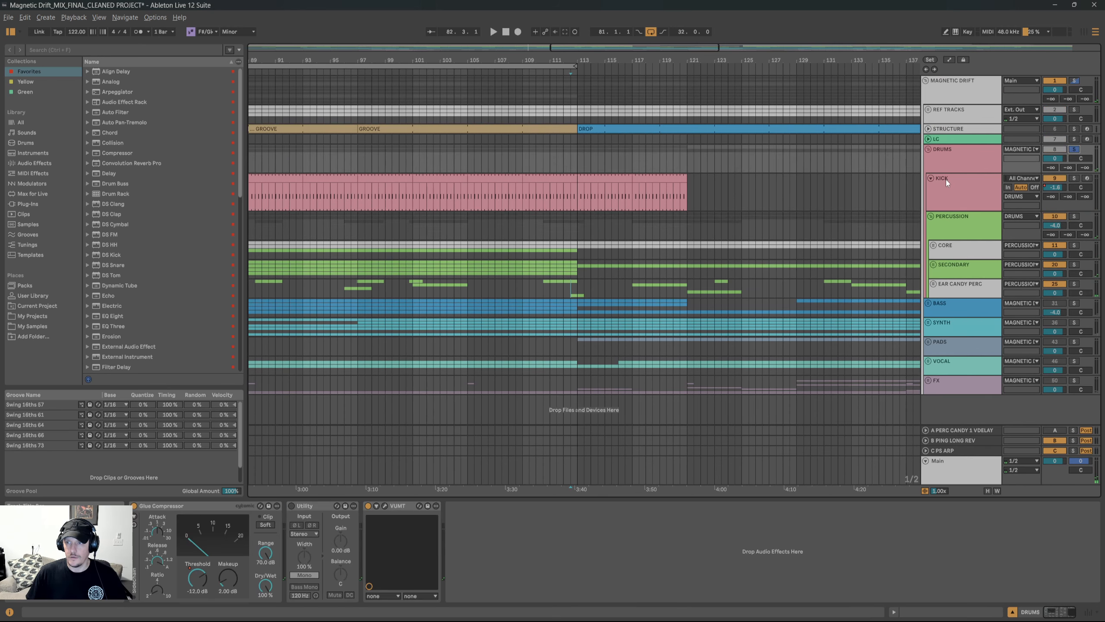
Play the soloed DRUMS group from bar 81, the start of the GROOVE section.
scroll(552, 217, "left", 6)
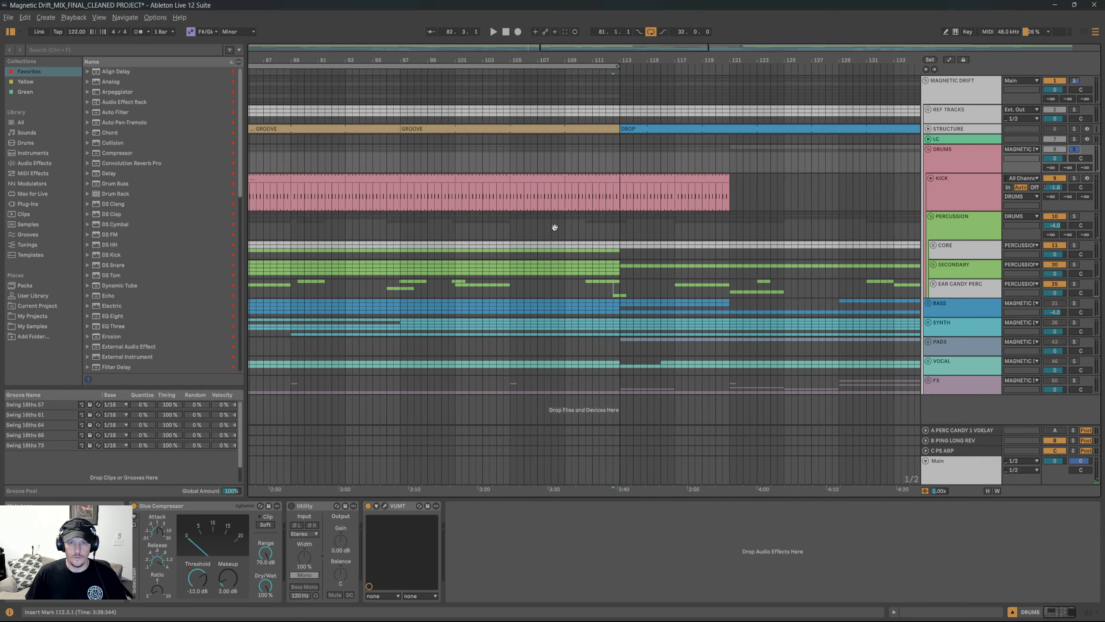
scroll(438, 202, "down", 4)
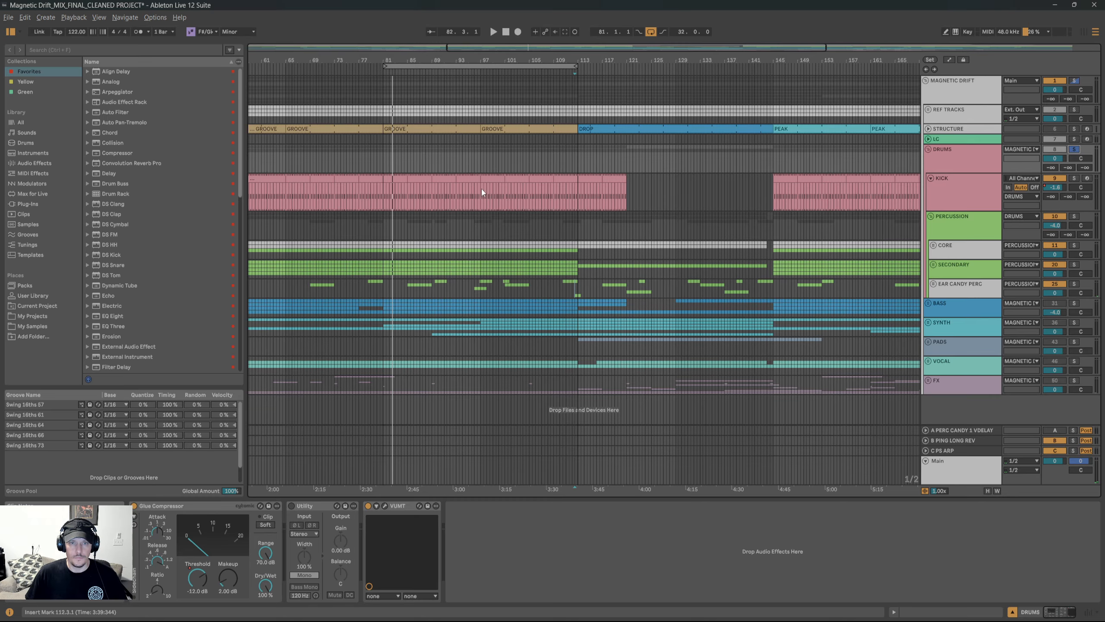
key("ctrl+2")
left_click(384, 192)
key("space")
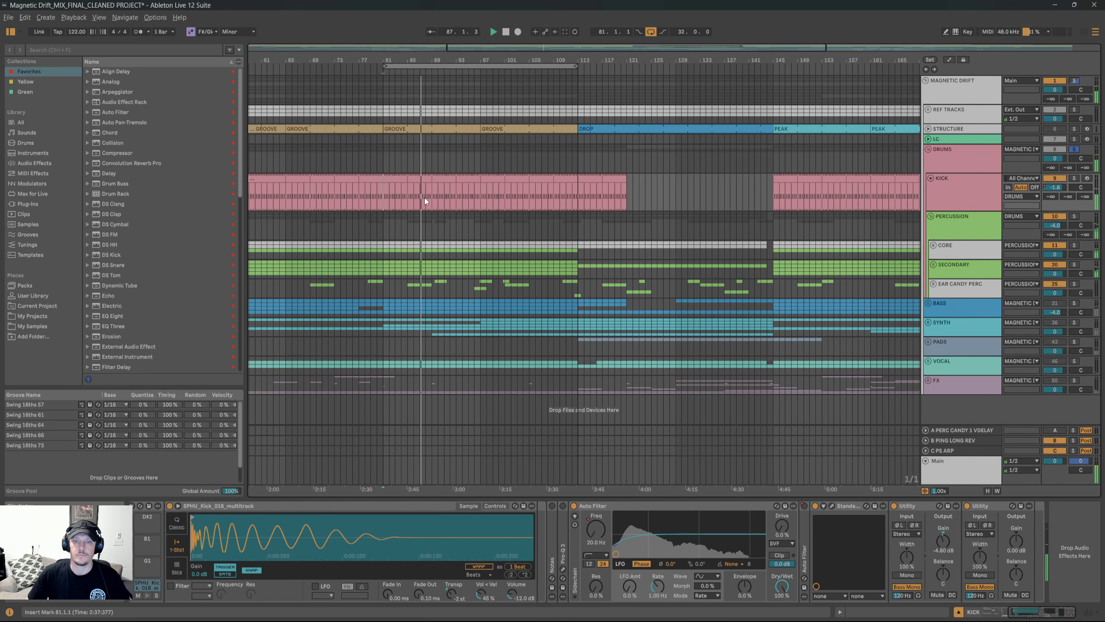
Collapse the PERCUSSION group and fold the KICK track.
left_click(931, 216)
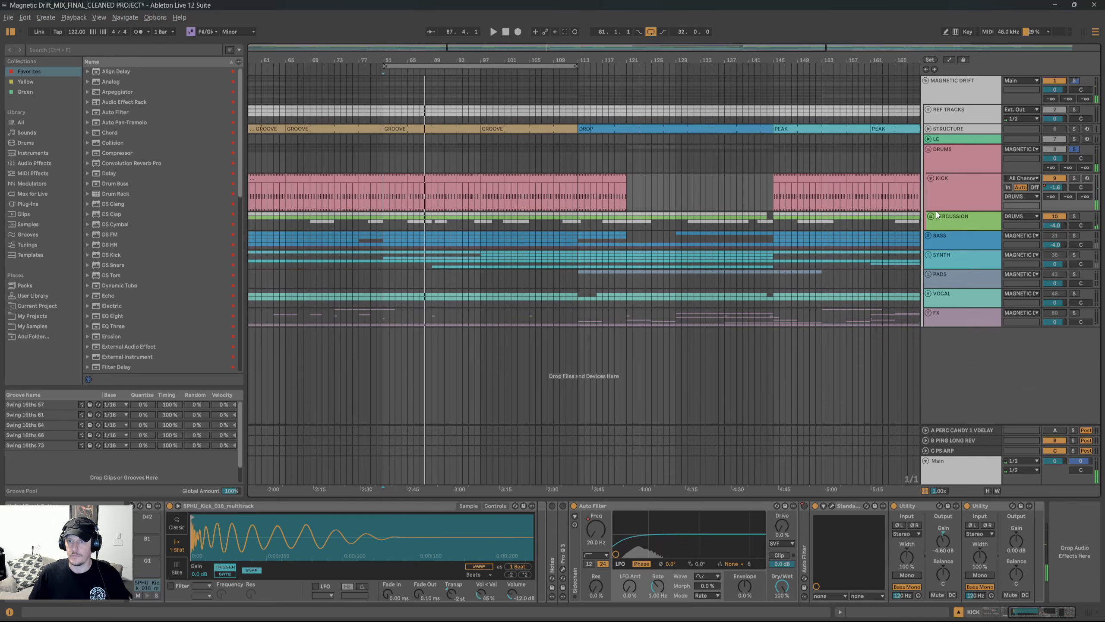
left_click(930, 178)
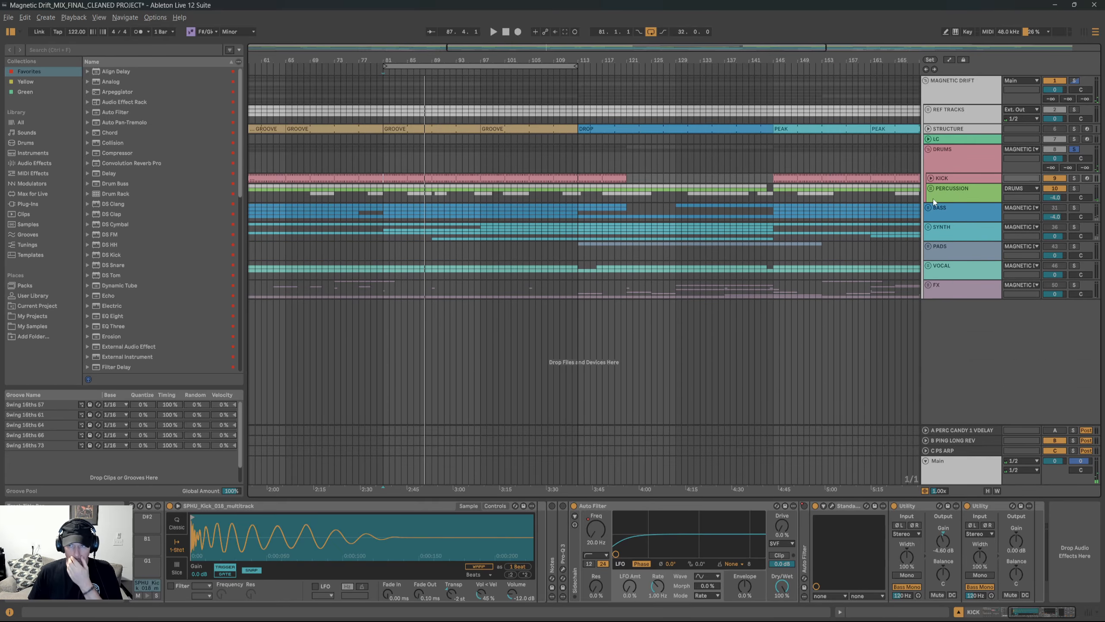
Solo the BASS group and expand it to show its individual tracks.
left_click(956, 213)
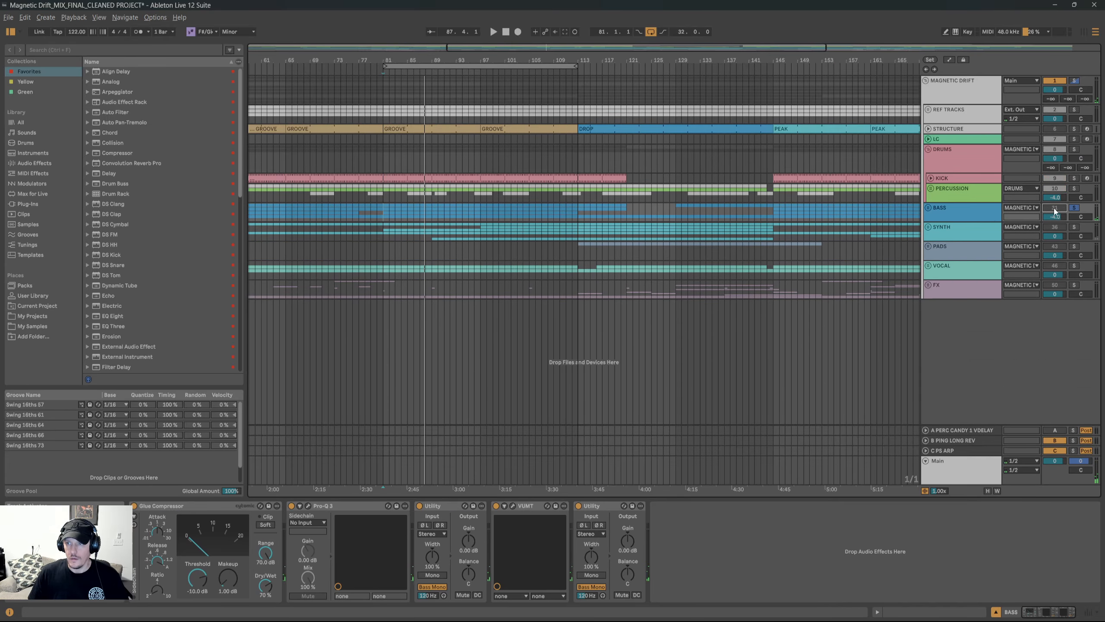
left_click(928, 208)
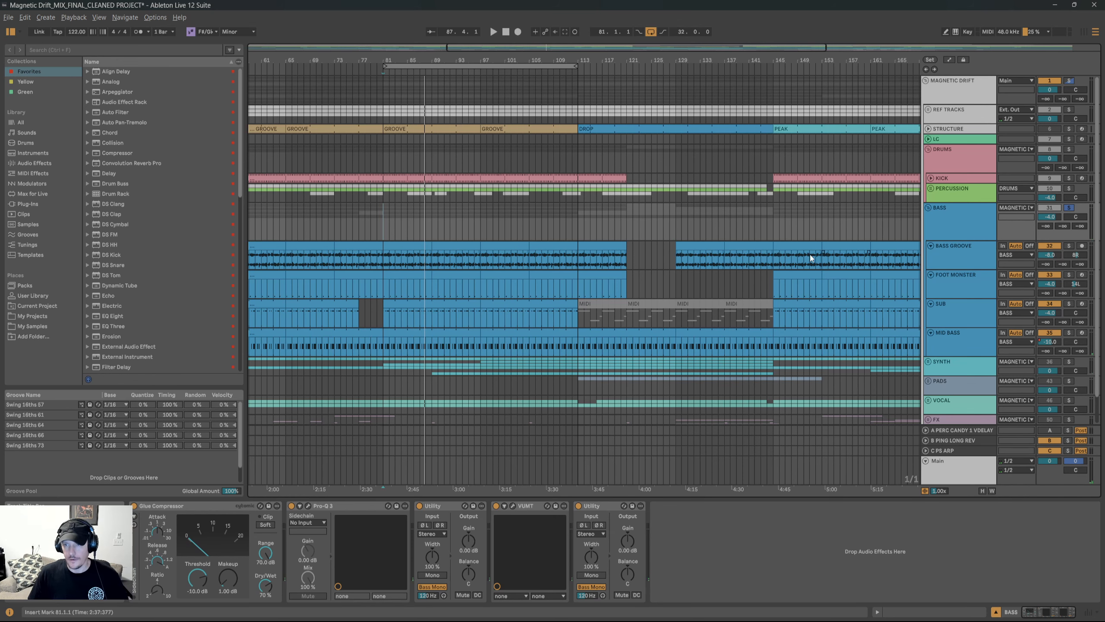
scroll(810, 253, "down", 2)
Solo the BASS GROOVE track and play it from bar 84.
left_click(940, 230)
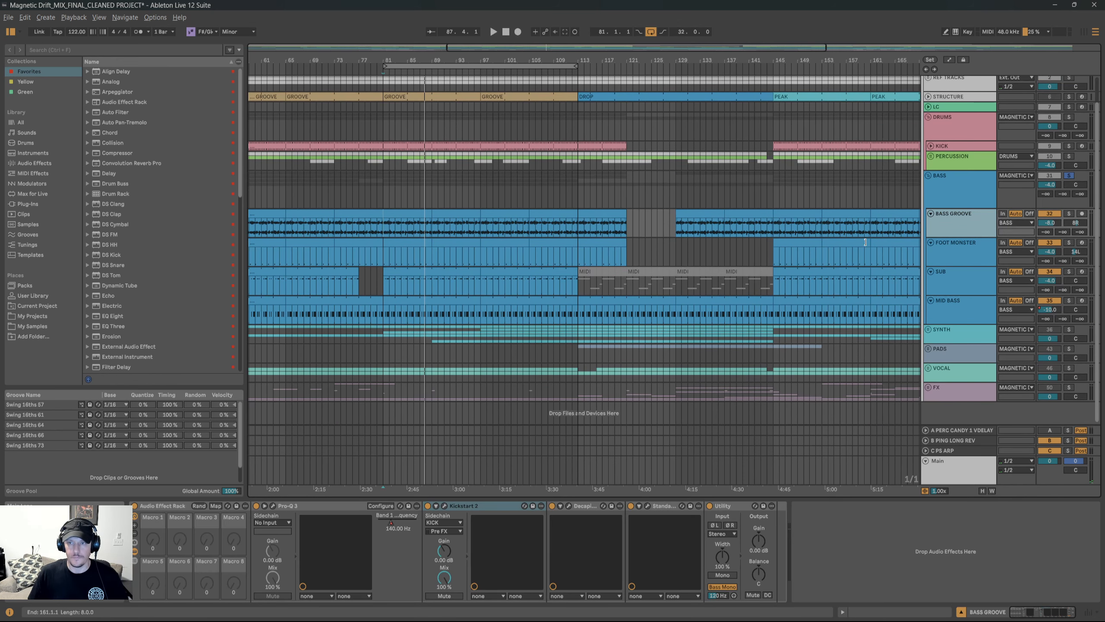
left_click(413, 227)
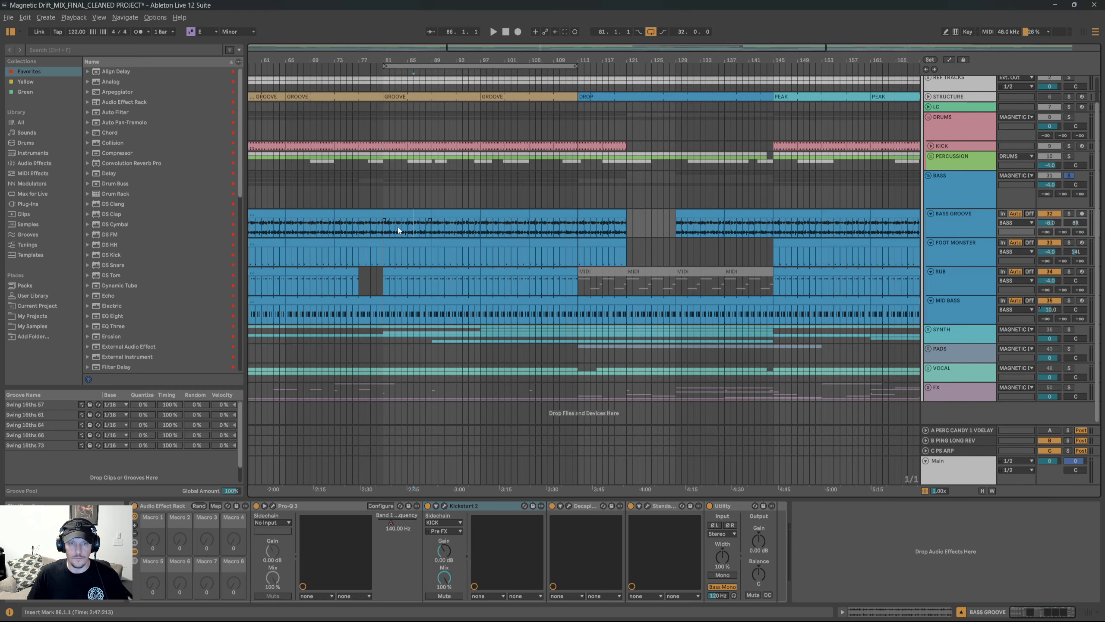
key("space")
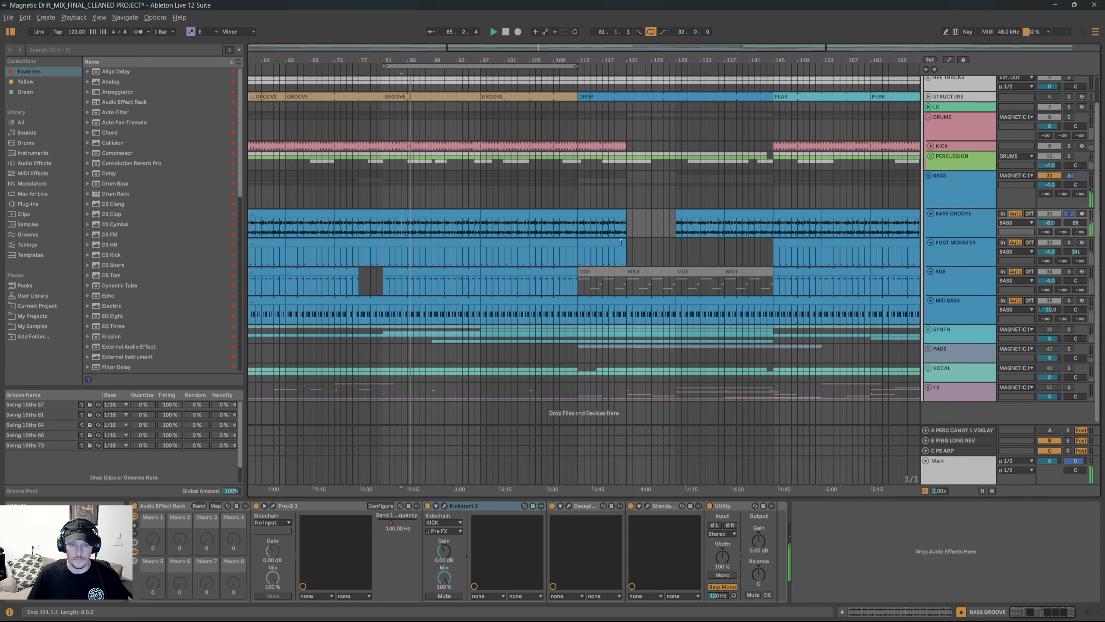
Inspect the Kickstart 2, Pro-Q 3 and Decapitator settings on the BASS GROOVE track while it plays.
left_click(443, 505)
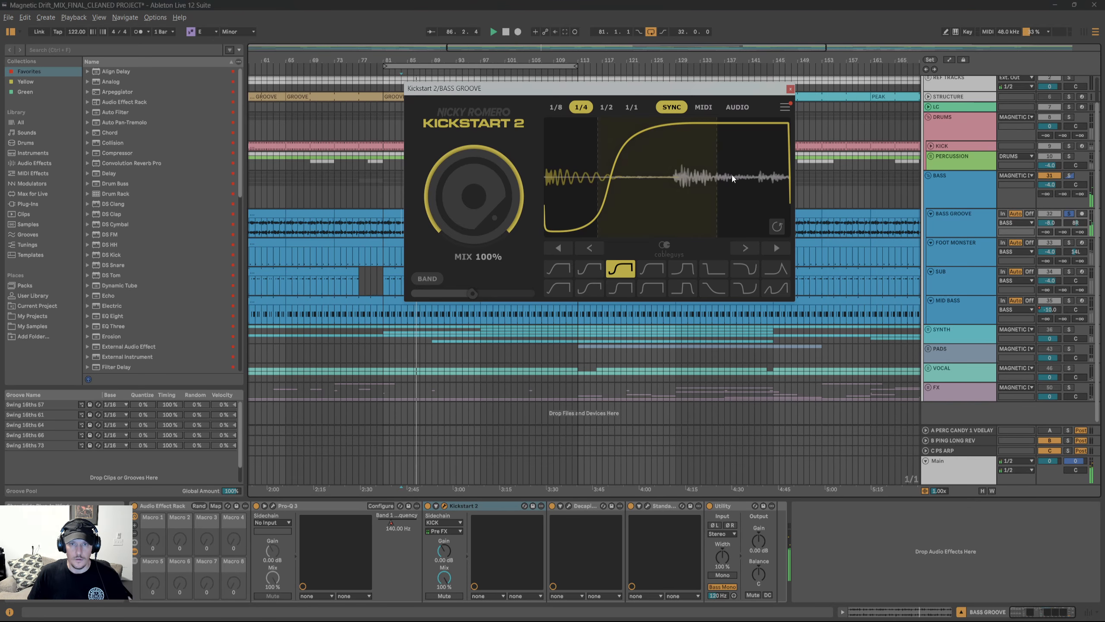
left_click(791, 89)
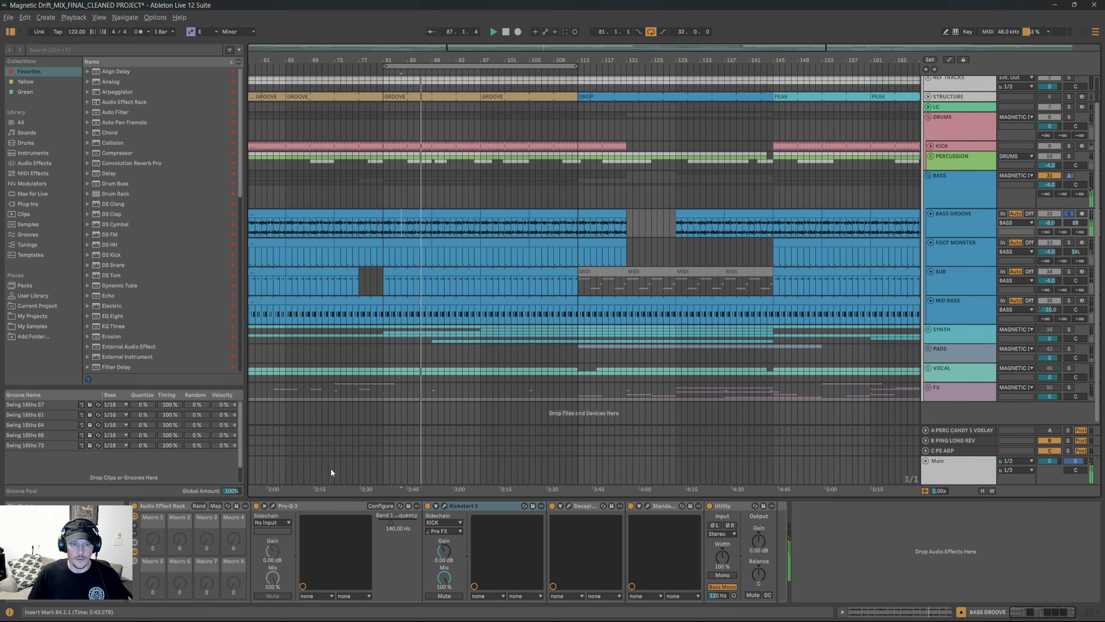
left_click(273, 505)
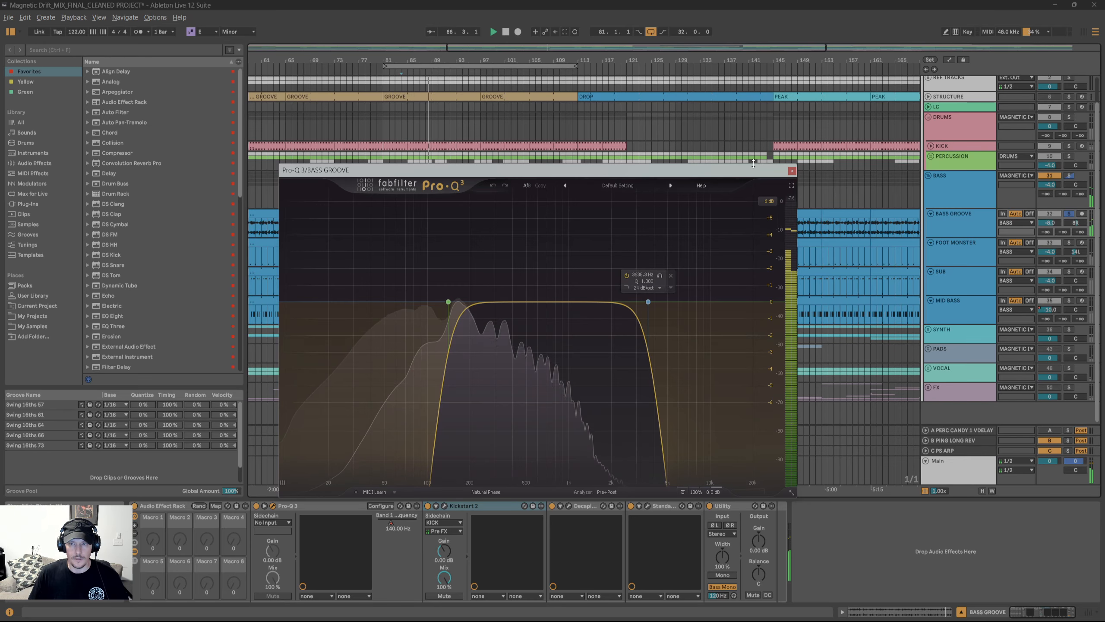
left_click(791, 170)
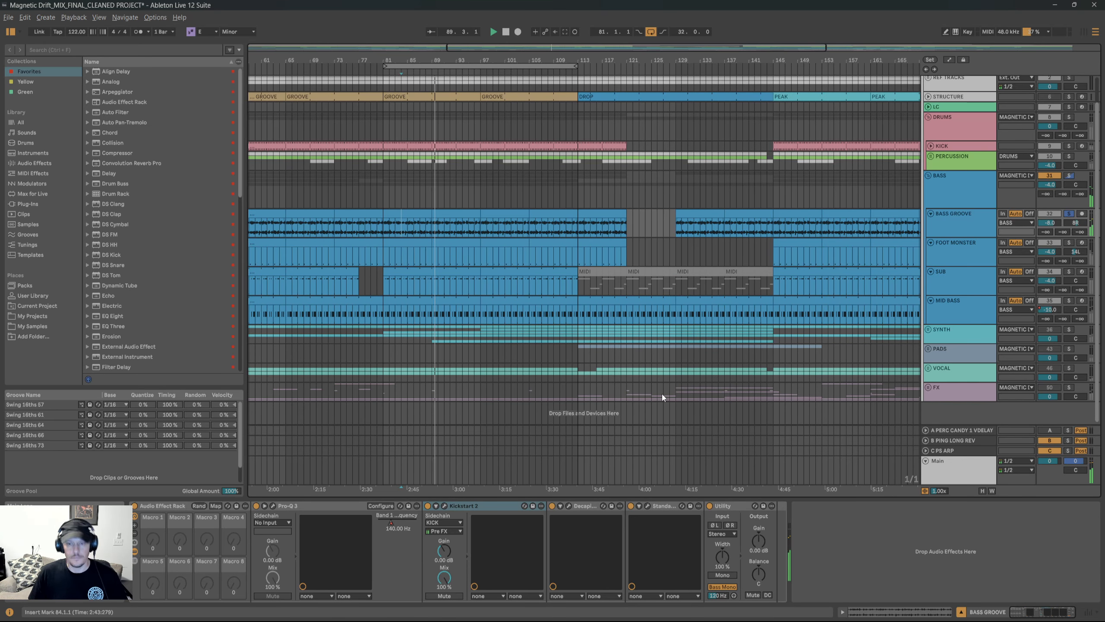
left_click(569, 506)
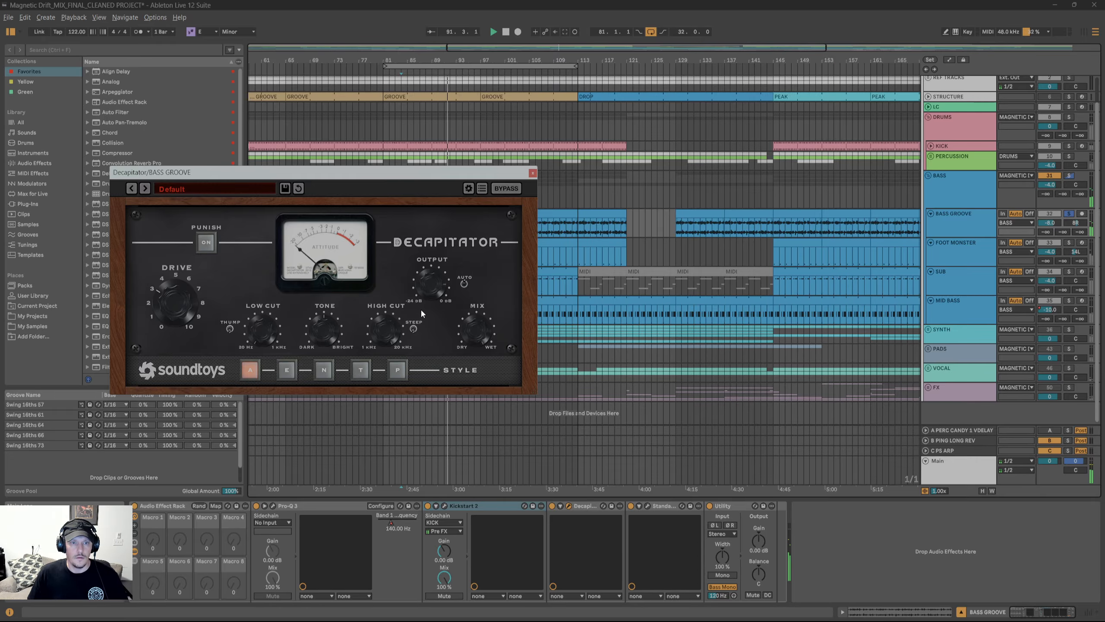
left_click(533, 173)
Solo the FOOT MONSTER track and play it from bar 92.
left_click(962, 251)
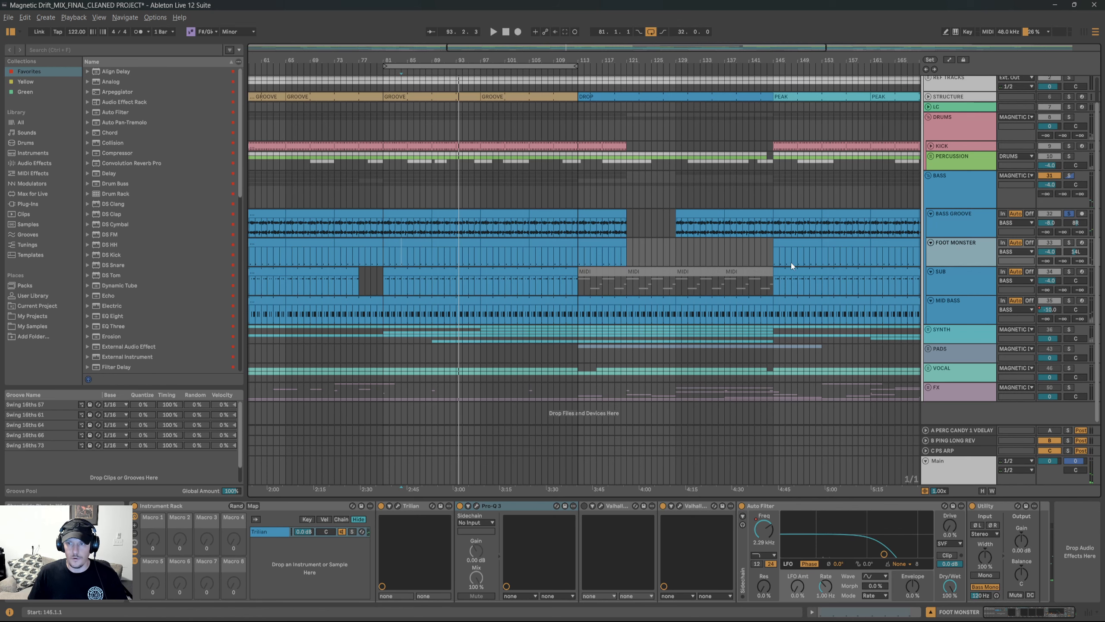
left_click(449, 262)
key("space")
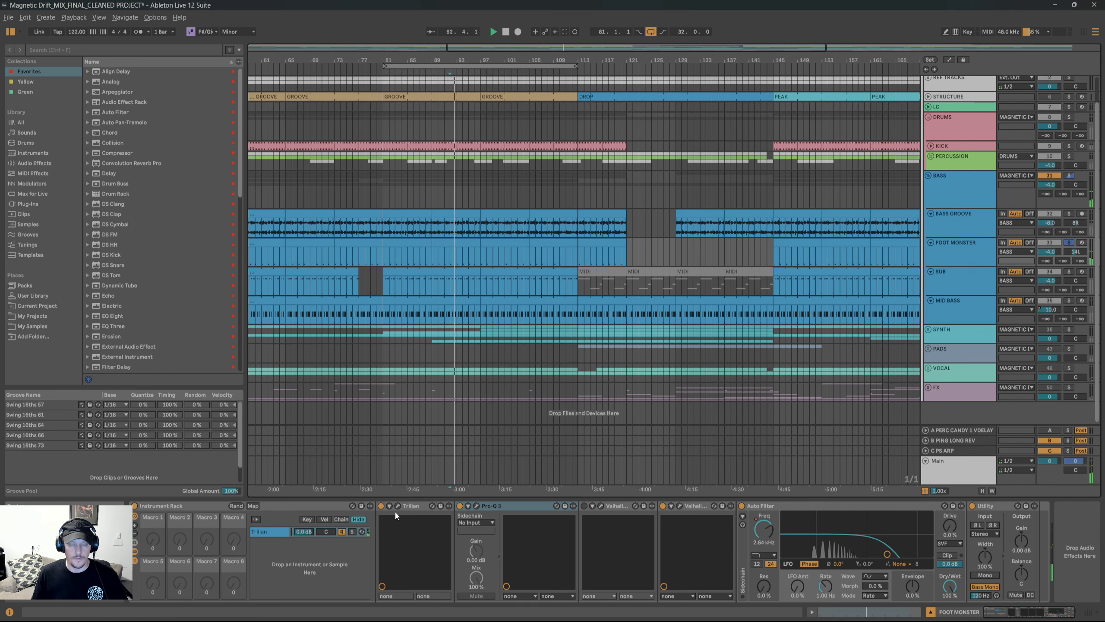
Inspect the Trilian patch, ValhallaRoom reverb and Pro-Q 3 EQ on the FOOT MONSTER track.
left_click(398, 506)
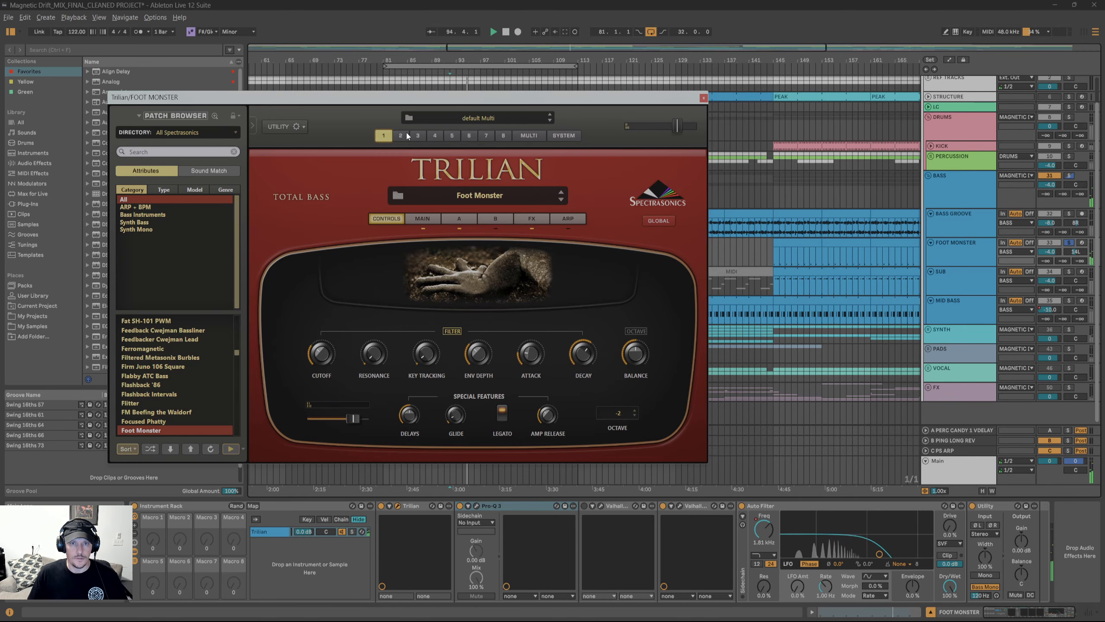
left_click(703, 98)
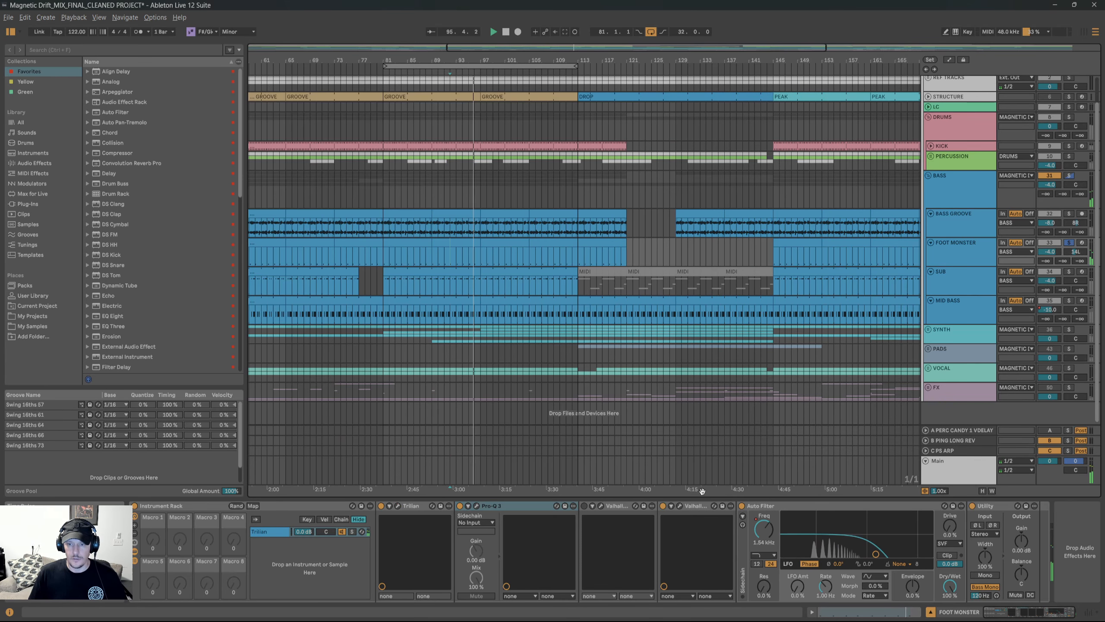
left_click(680, 506)
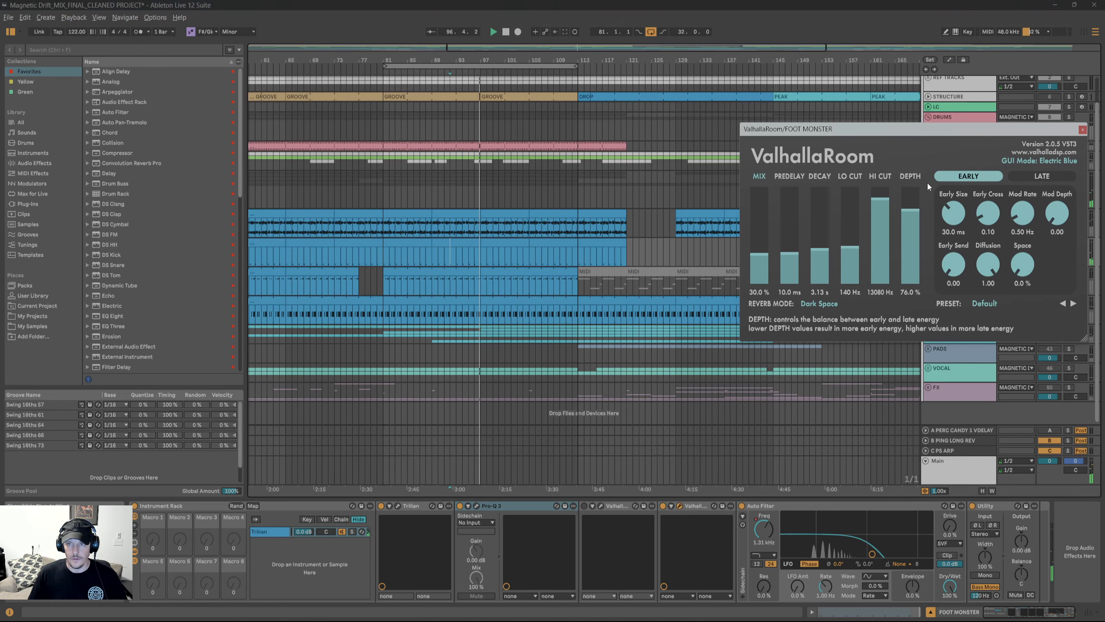
left_click(1082, 130)
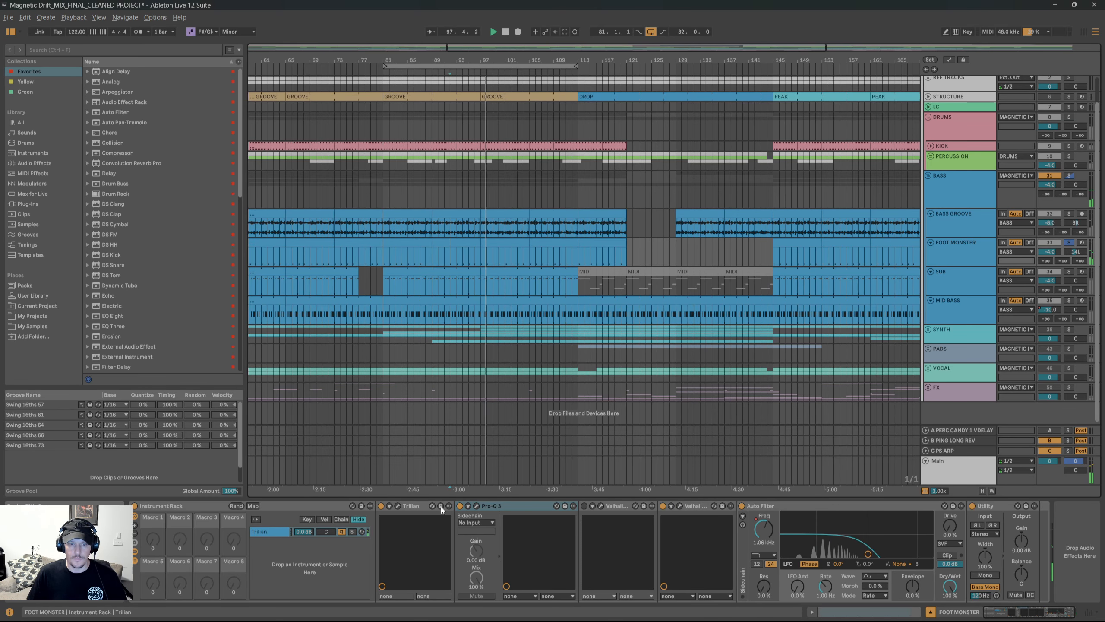
left_click(476, 506)
mouse_move(507, 250)
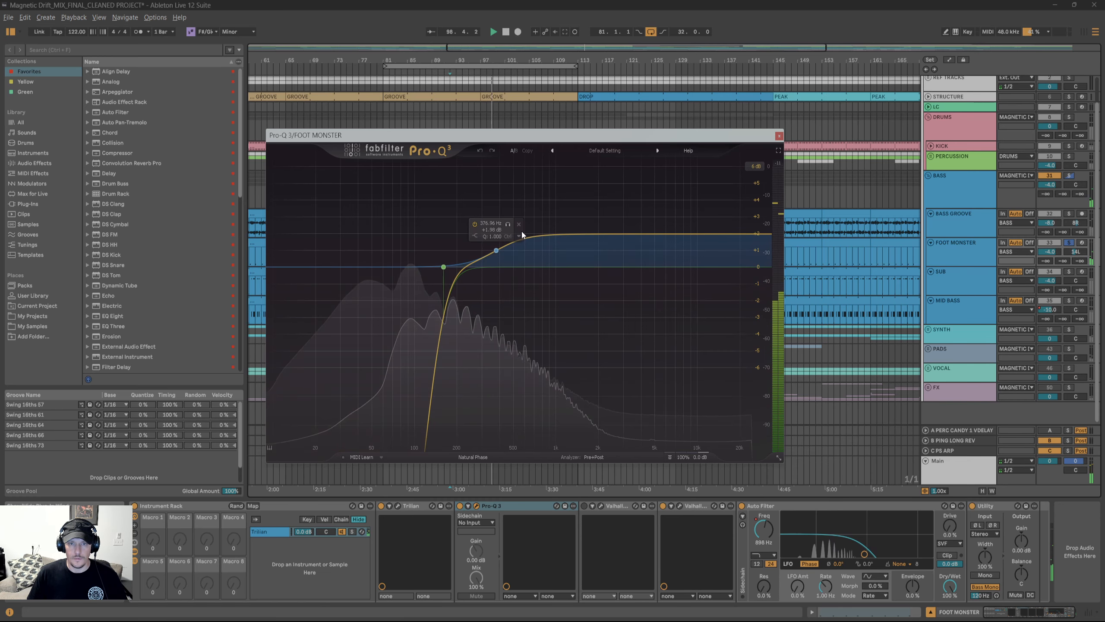
left_click(778, 137)
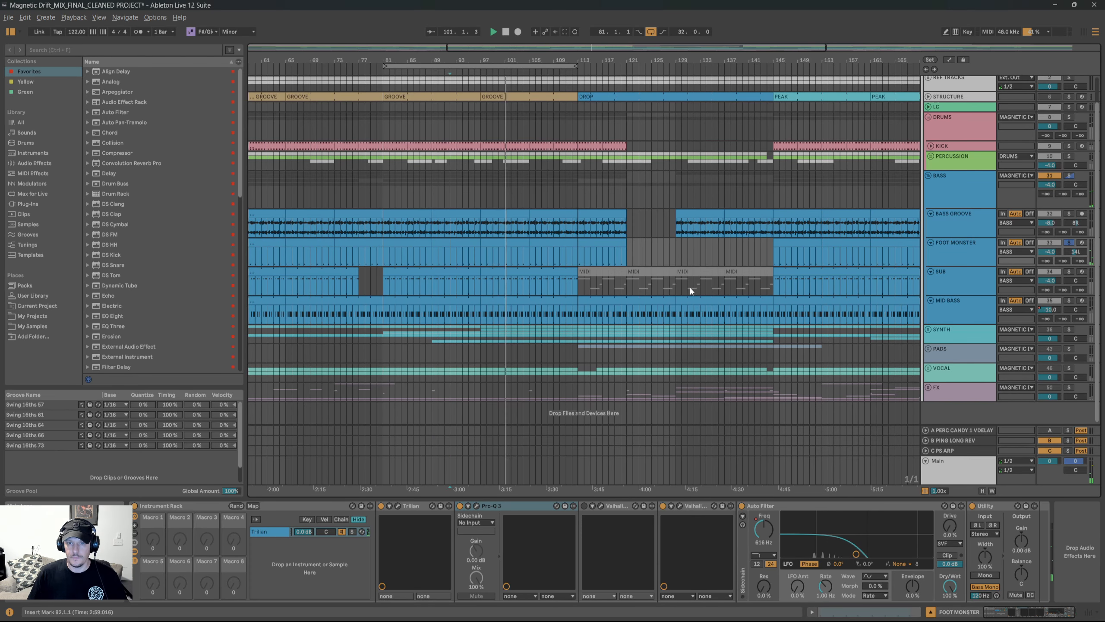
Solo the SUB track and play it from bar 93 with its lane enlarged.
left_click(951, 282)
left_click(456, 281)
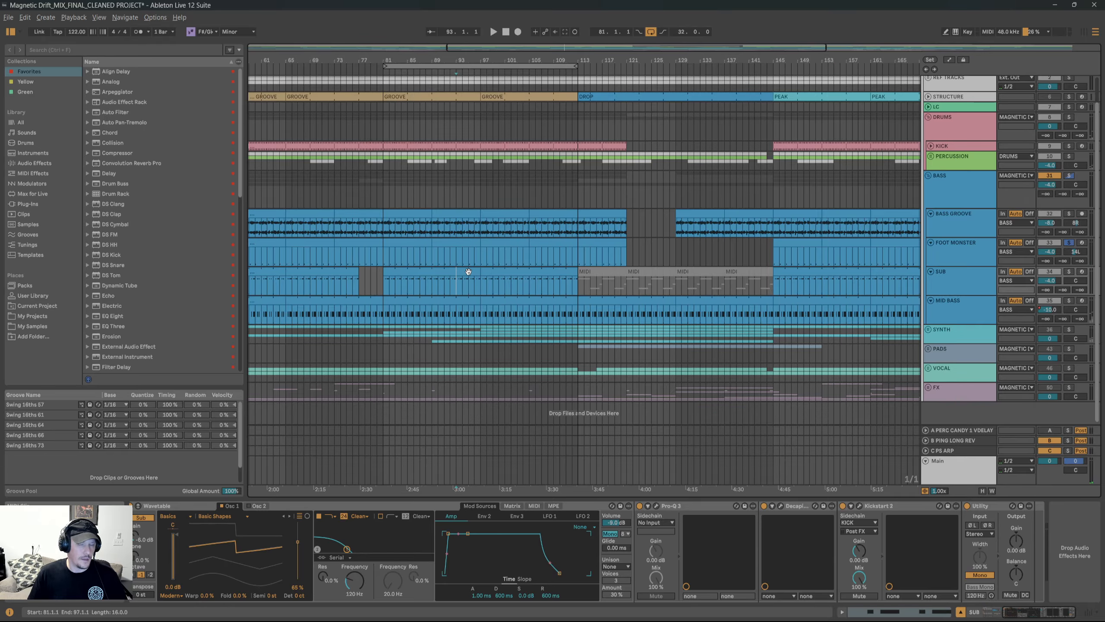
scroll(477, 297, "up", 3)
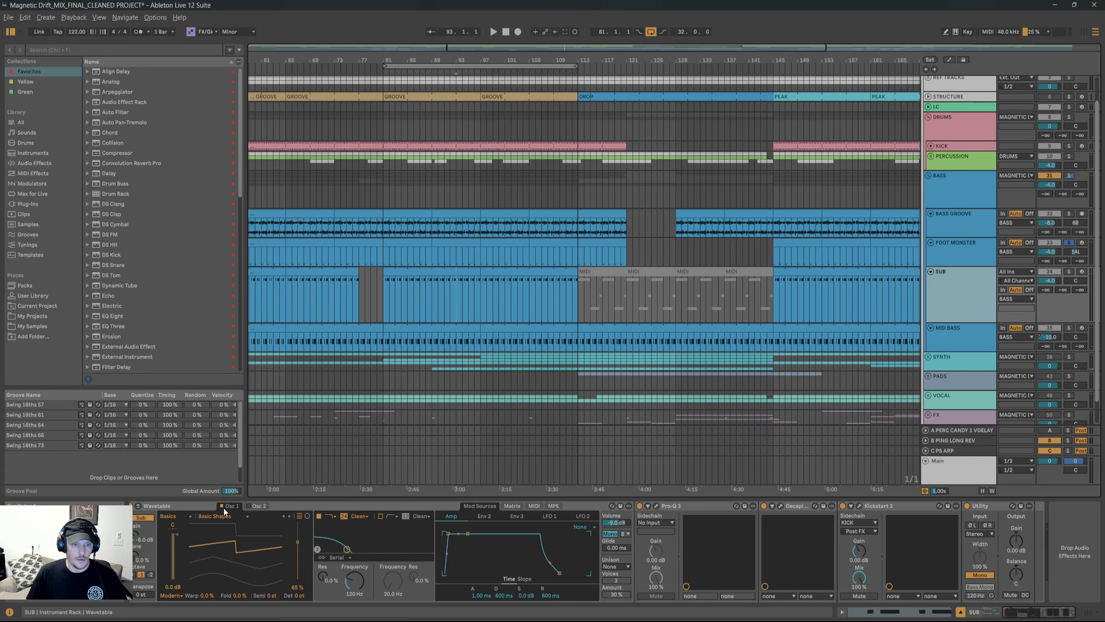
scroll(211, 542, "up", 3)
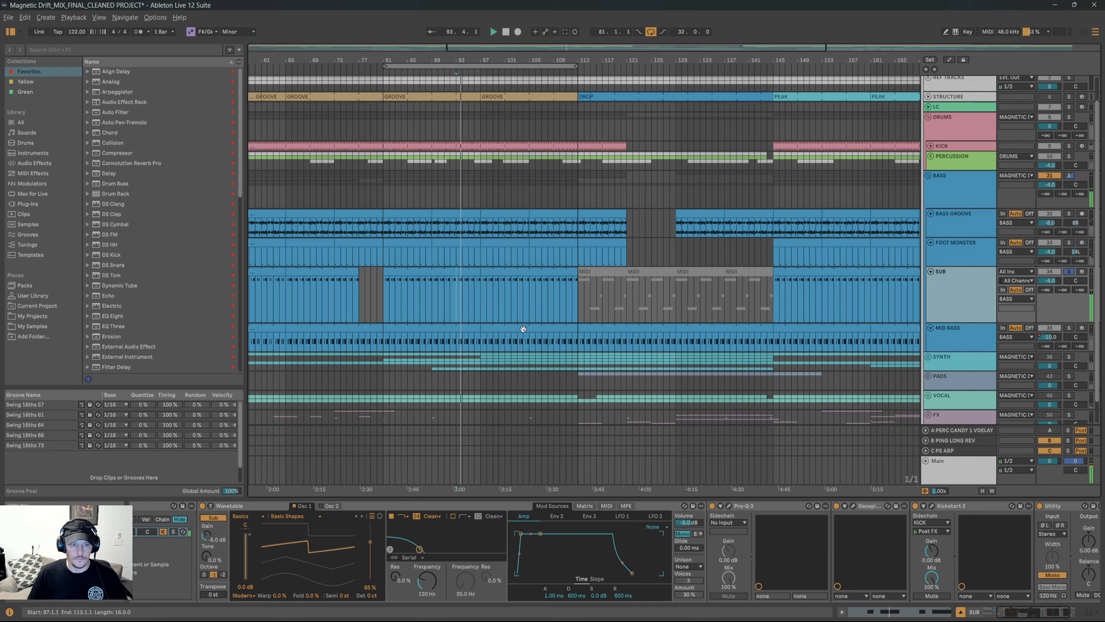
Examine the SUB track's Wavetable synth and the filter band in its Pro-Q 3 EQ.
scroll(323, 528, "up", 1)
scroll(324, 528, "up", 6)
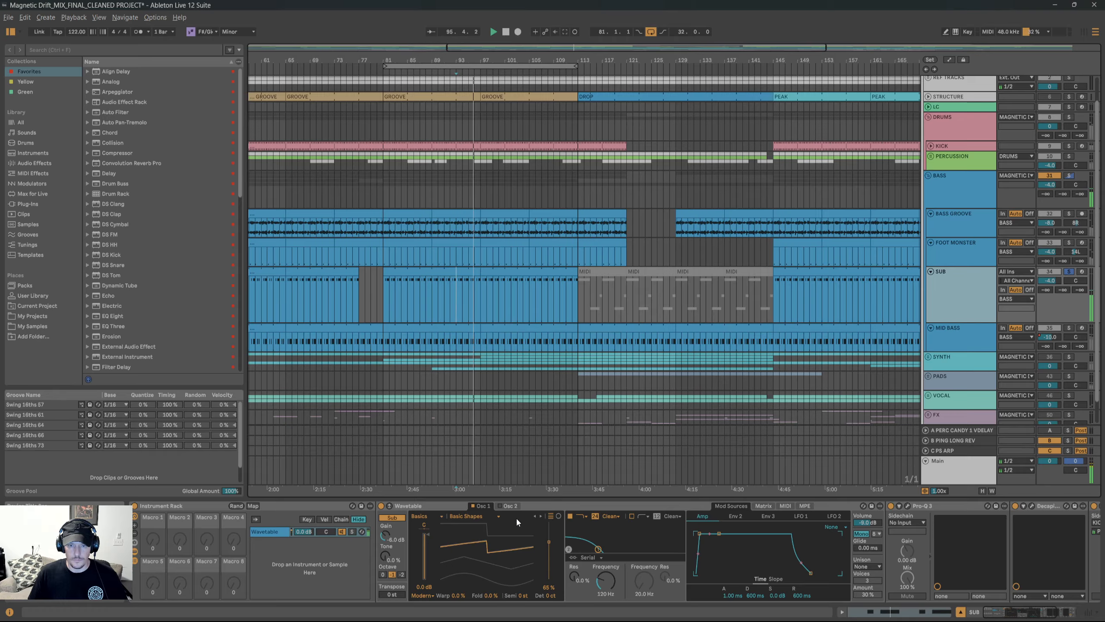
scroll(589, 518, "down", 2)
scroll(589, 519, "down", 5)
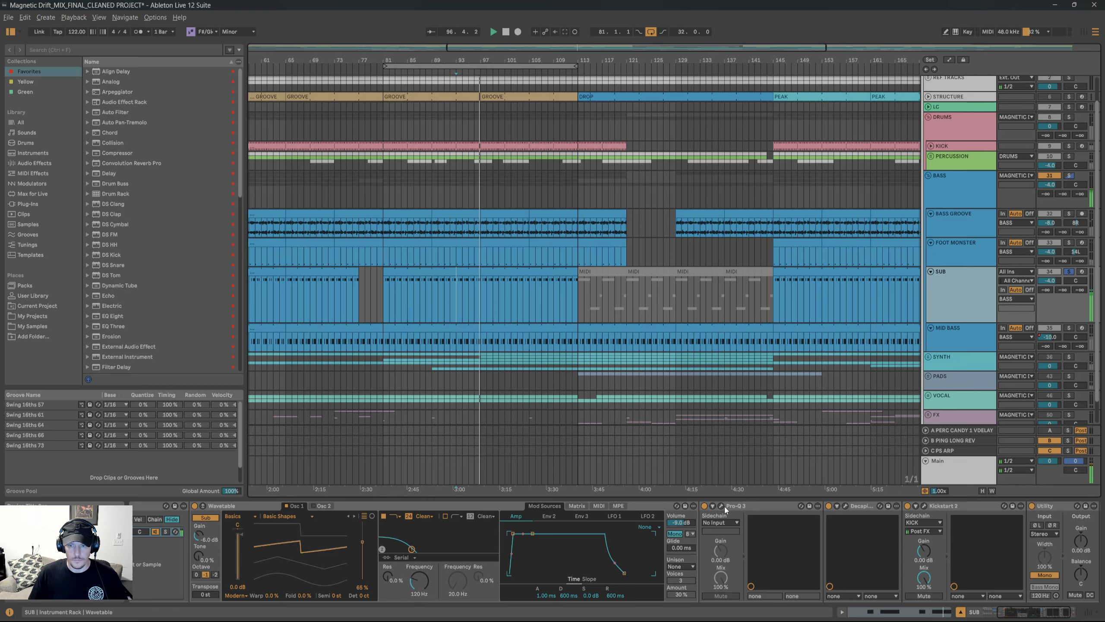
left_click(721, 506)
left_click(353, 255)
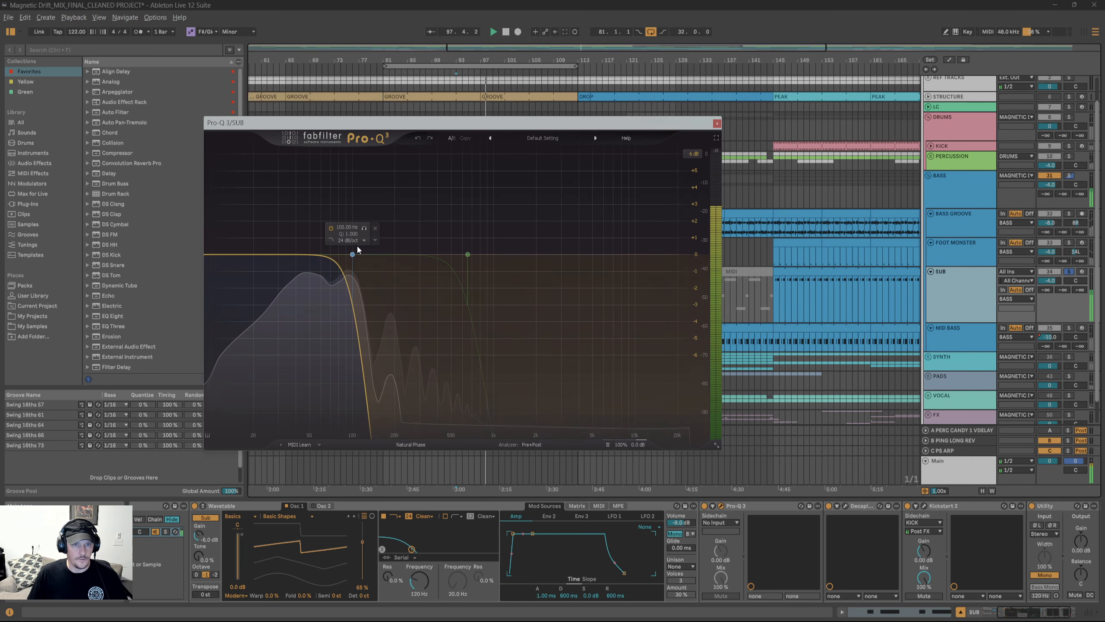
left_click(718, 124)
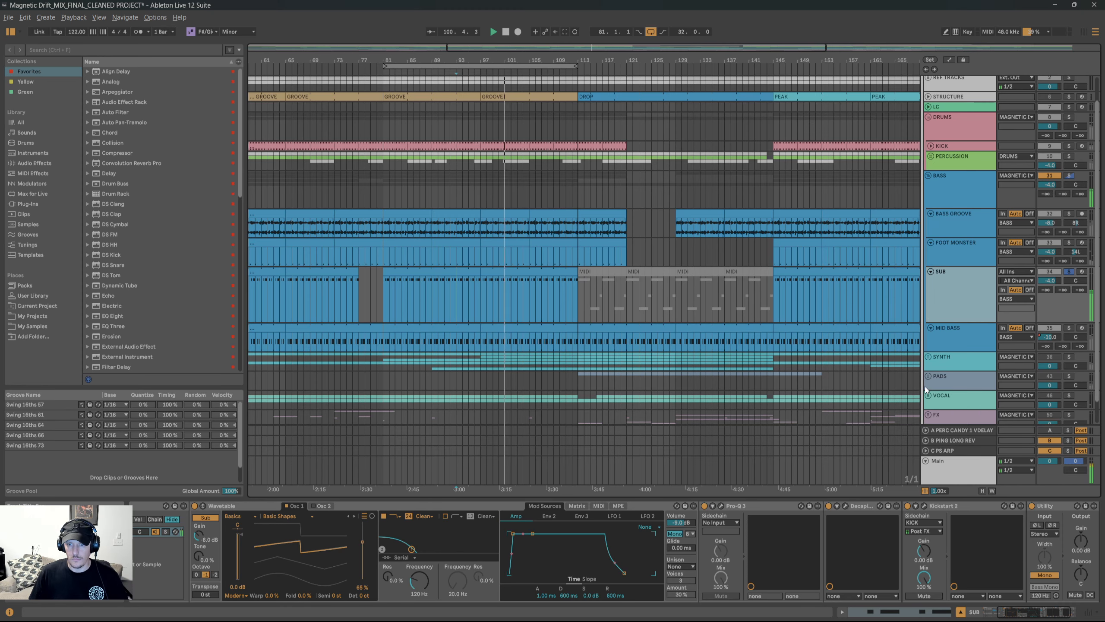
Inspect the Decapitator saturation and Kickstart 2 sidechain settings on the SUB track.
left_click(845, 506)
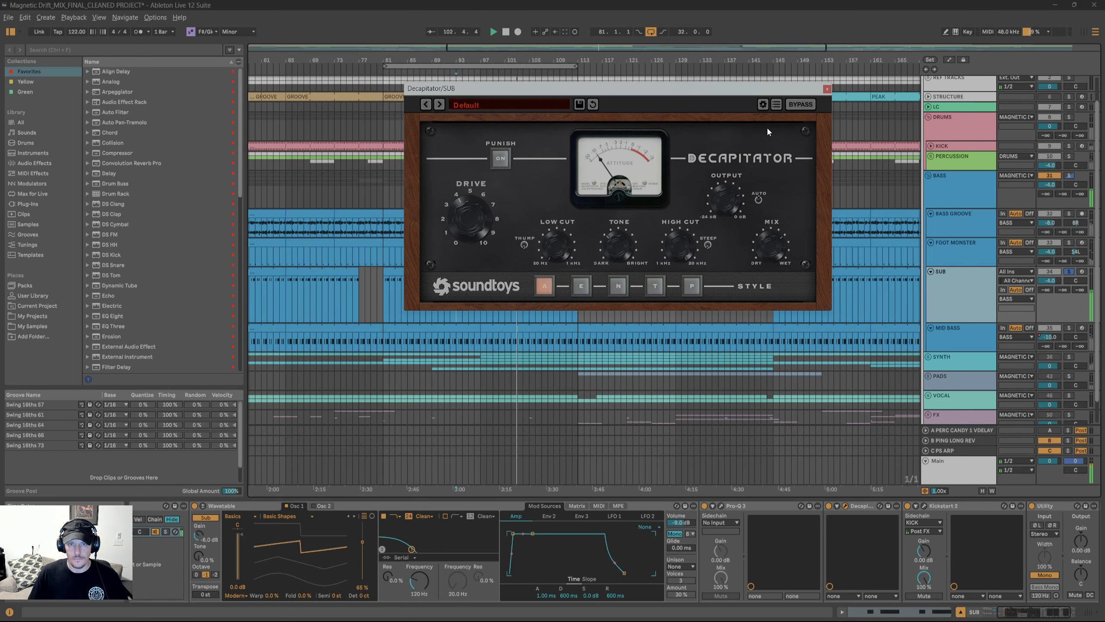
left_click(827, 89)
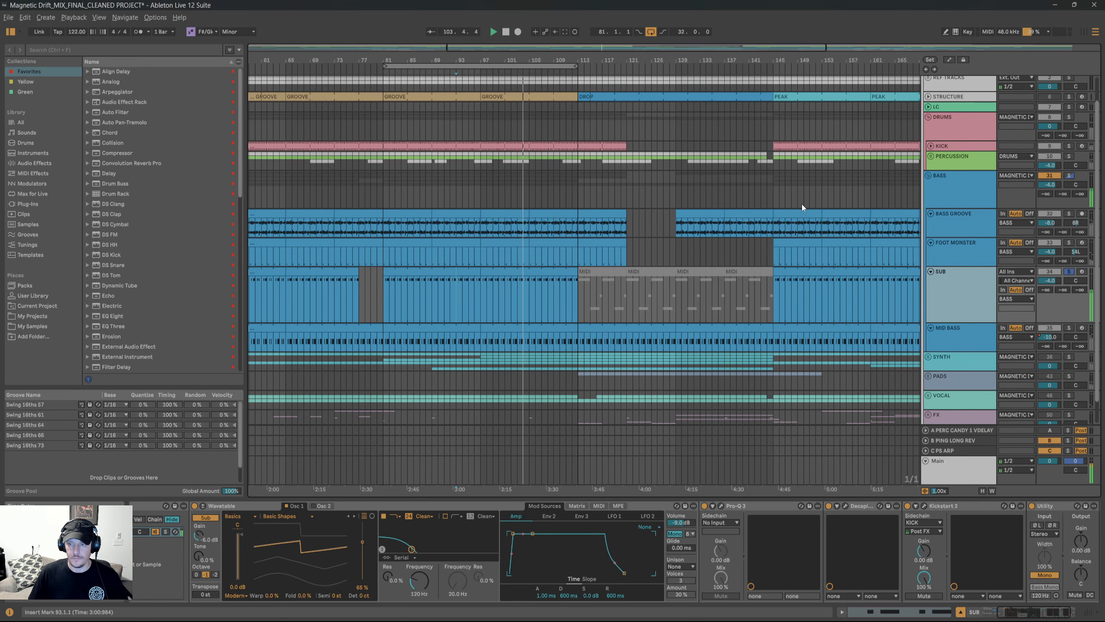
left_click(924, 506)
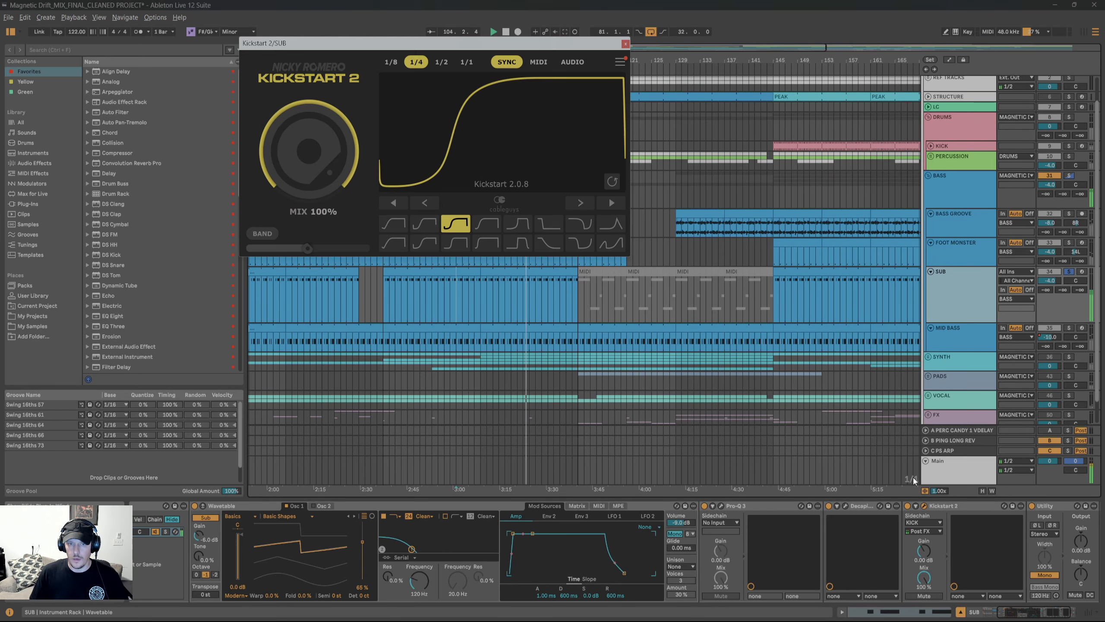
left_click(625, 44)
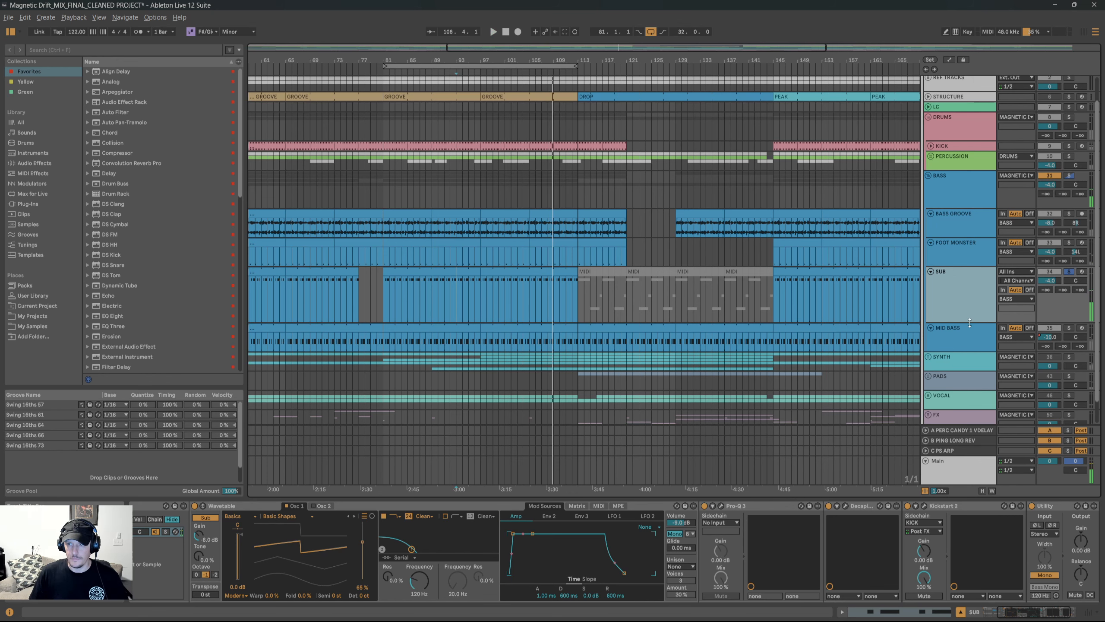
Select the MID BASS track at bar 91 and view the patch in its Diva synth.
left_click_drag(970, 322, 951, 353)
left_click(956, 314)
left_click(445, 339)
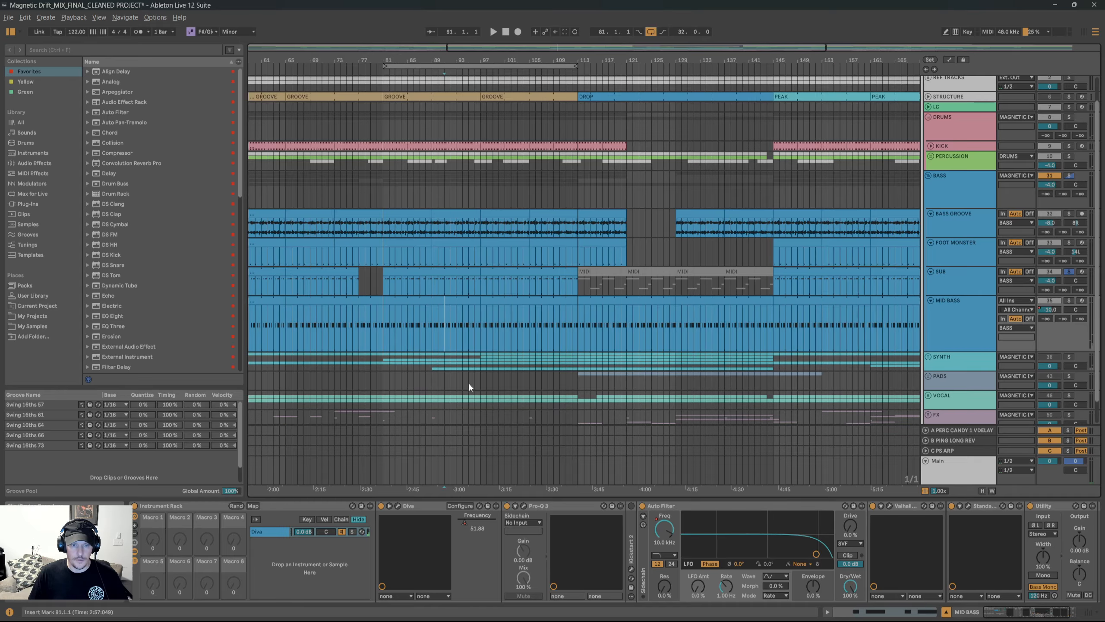
left_click(397, 506)
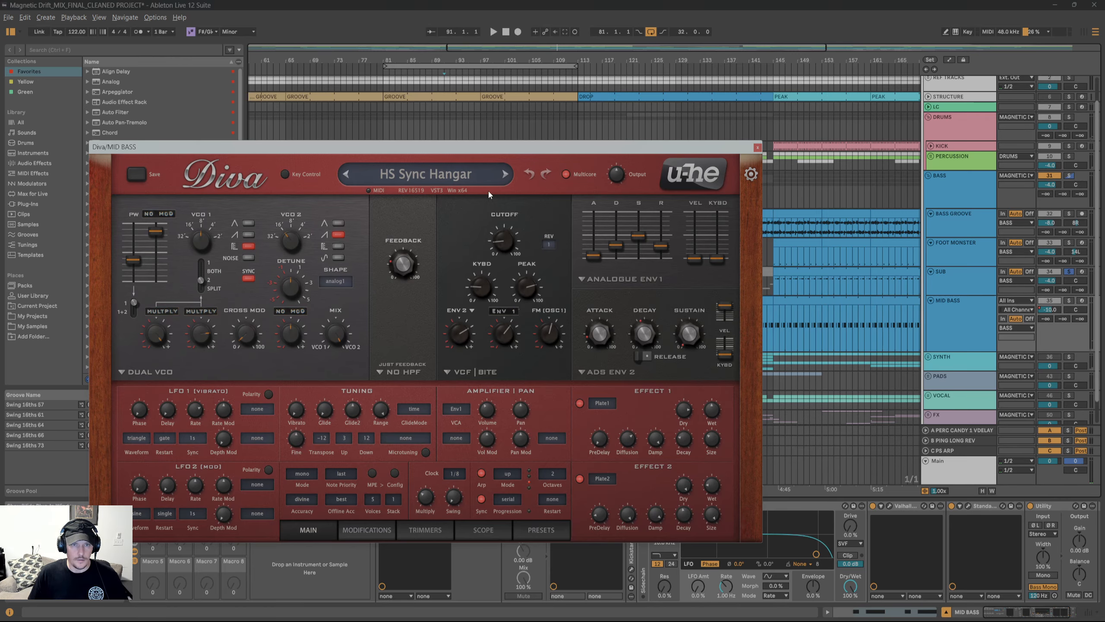
left_click(758, 147)
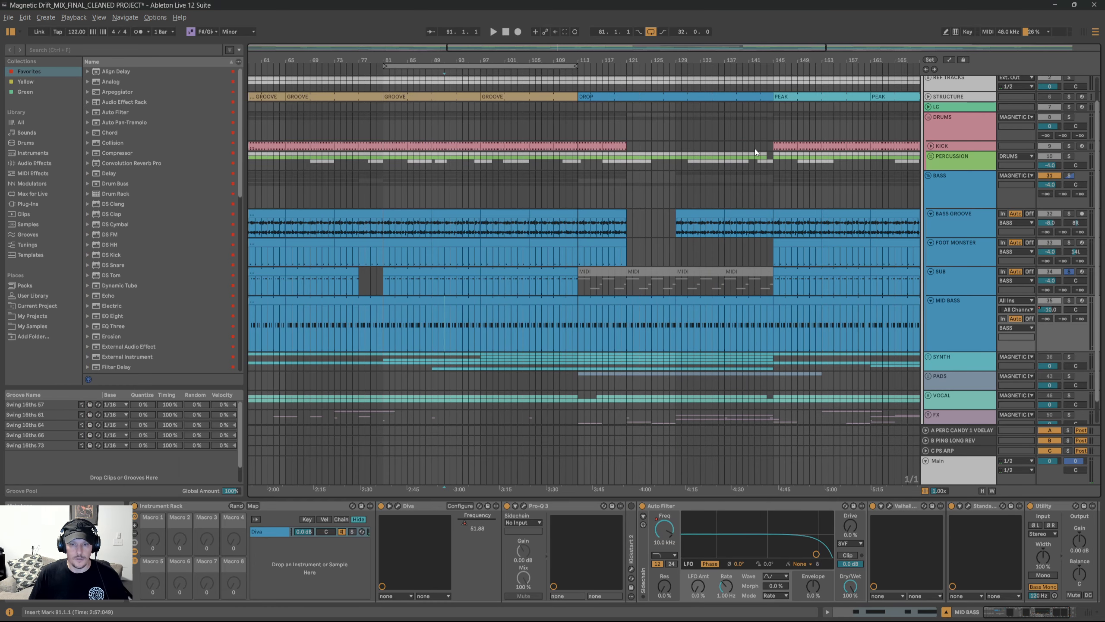
Play the MID BASS track soloed from bar 91 and inspect its Pro-Q 3 EQ.
key("space")
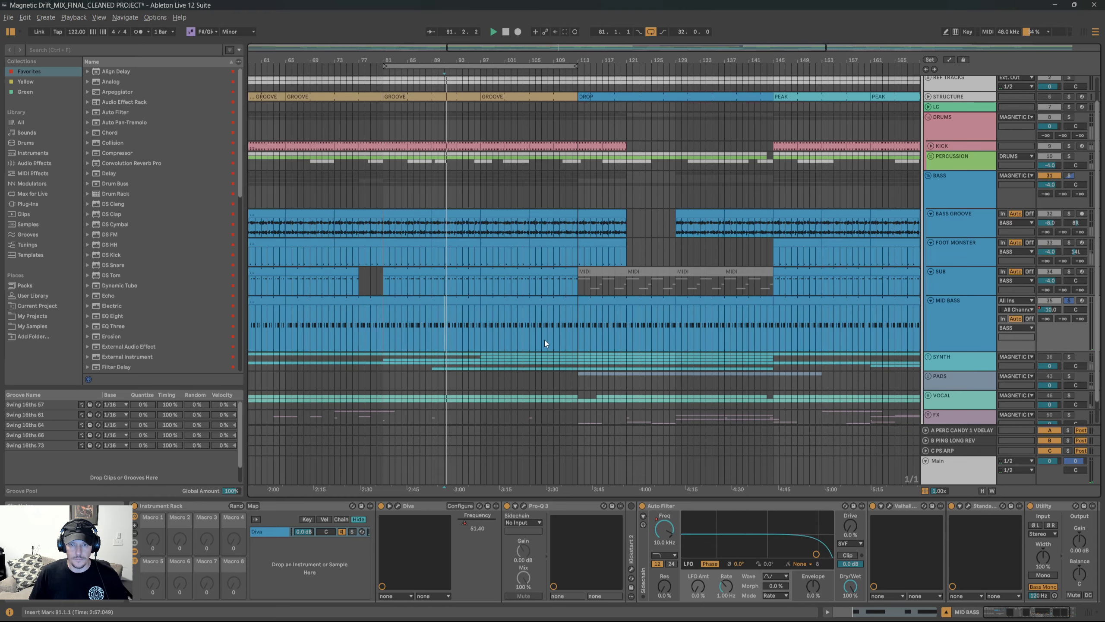
left_click(524, 506)
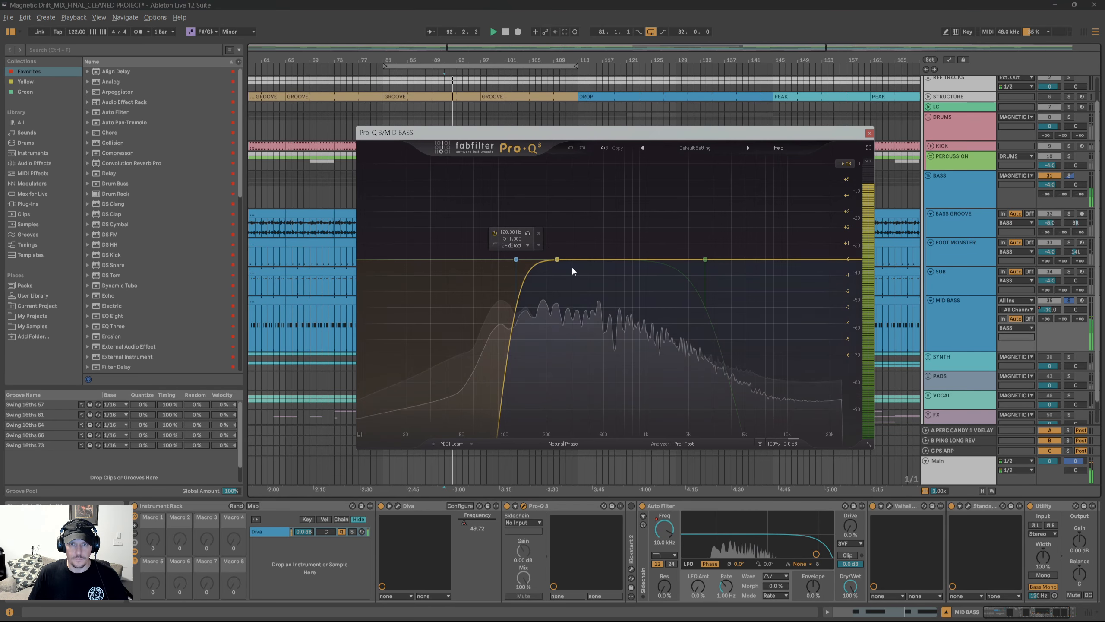
left_click(870, 133)
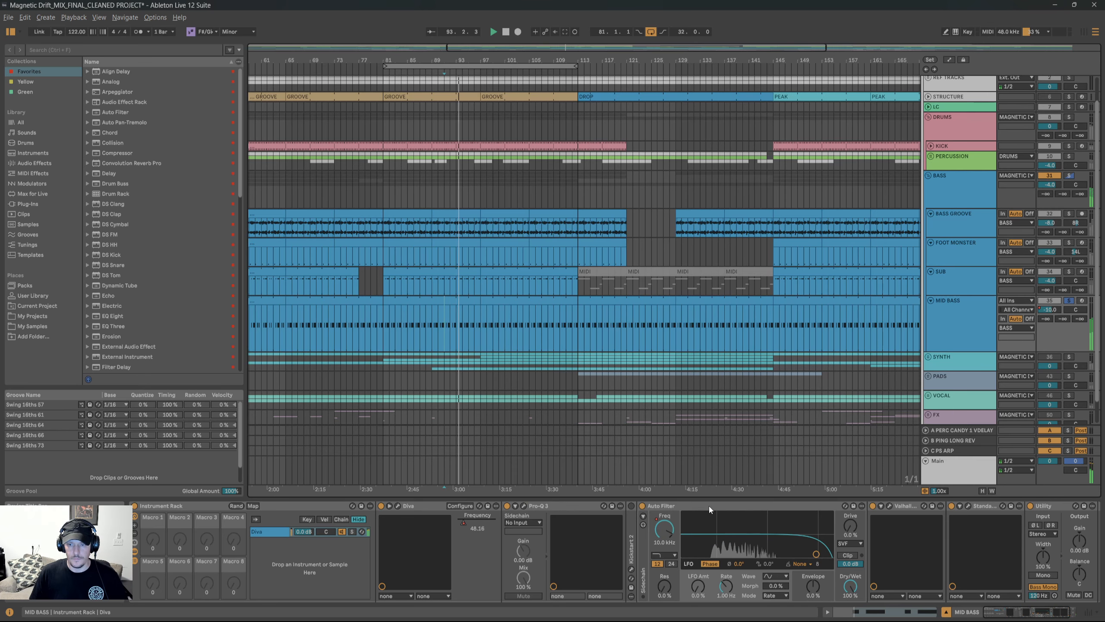
Inspect the ValhallaDelay and StandardCLIP settings on the MID BASS track.
left_click(889, 506)
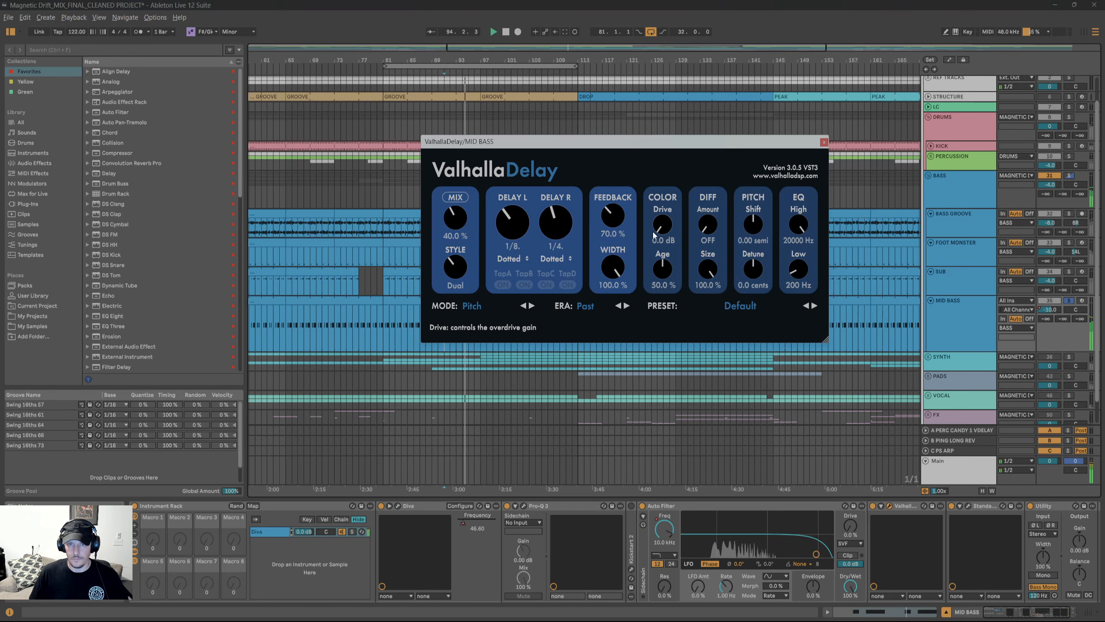
left_click(825, 143)
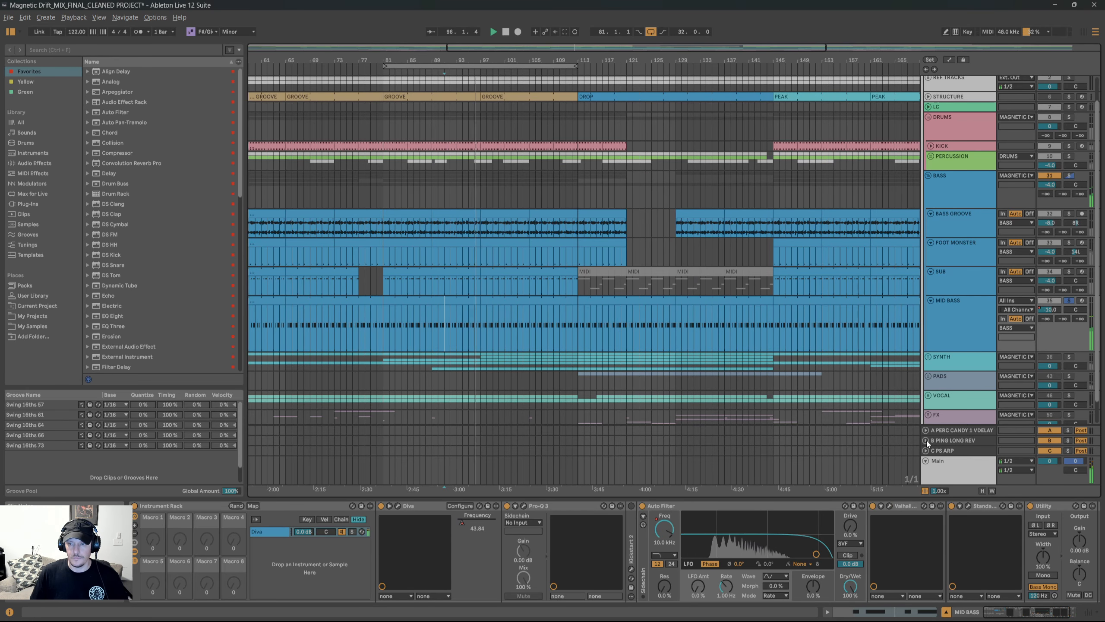
left_click(968, 506)
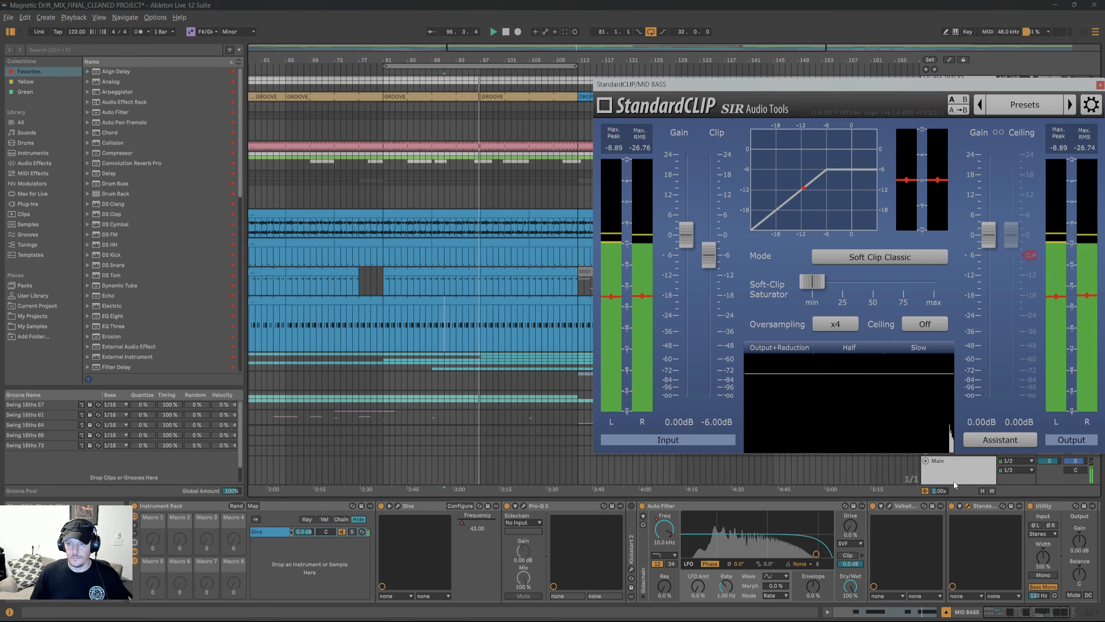
left_click(1100, 85)
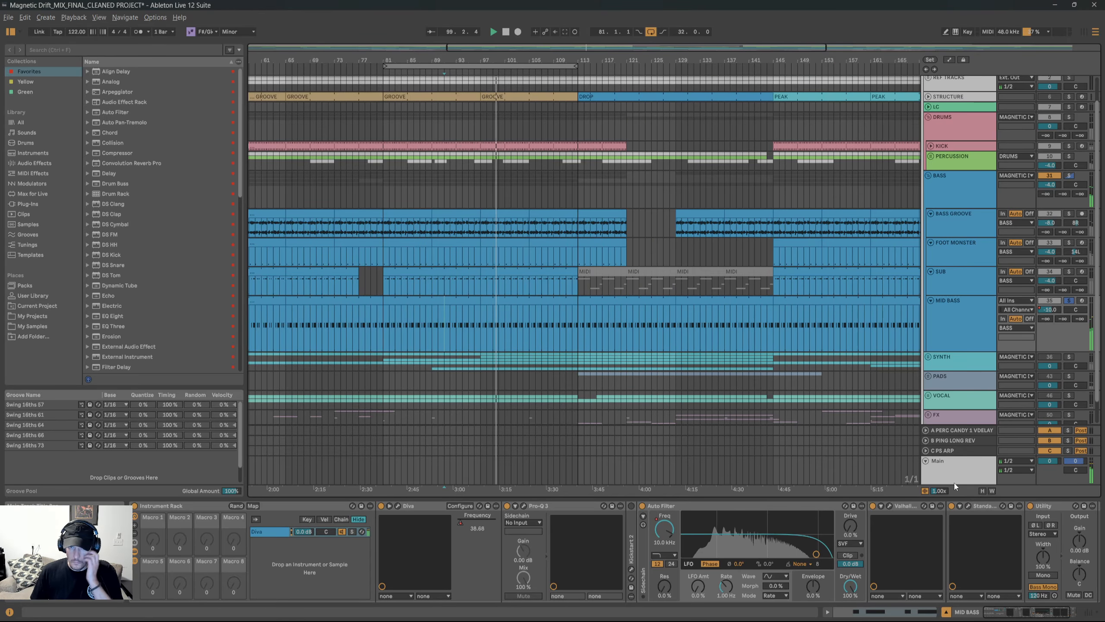
Audition the whole BASS group soloed from bar 81 with all of its tracks active.
left_click(1051, 181)
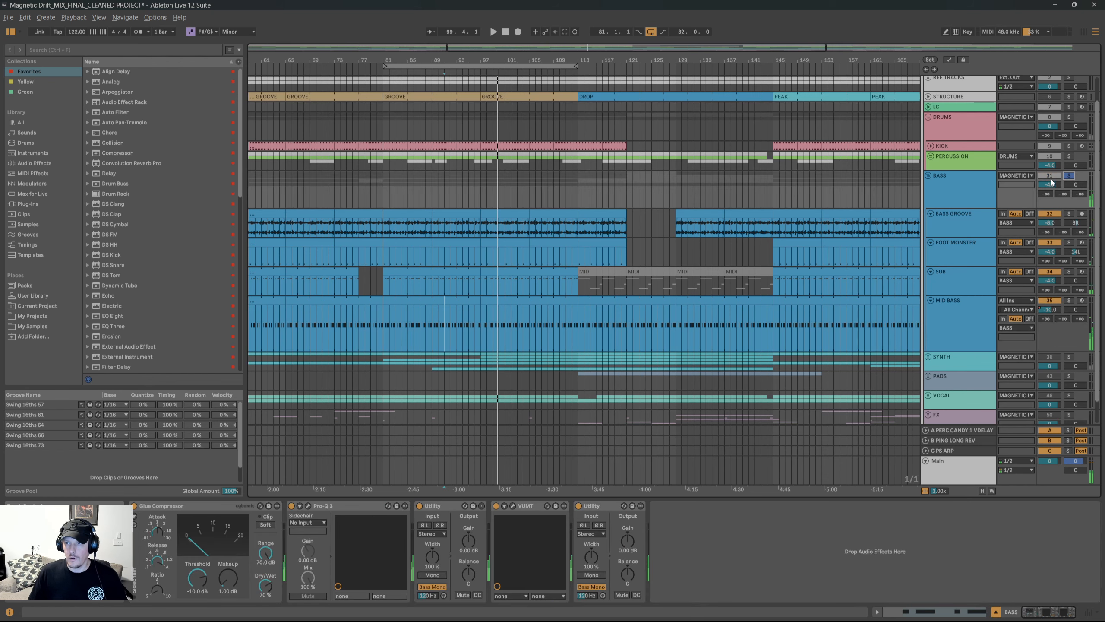
scroll(565, 224, "left", 10)
scroll(631, 219, "up", 1)
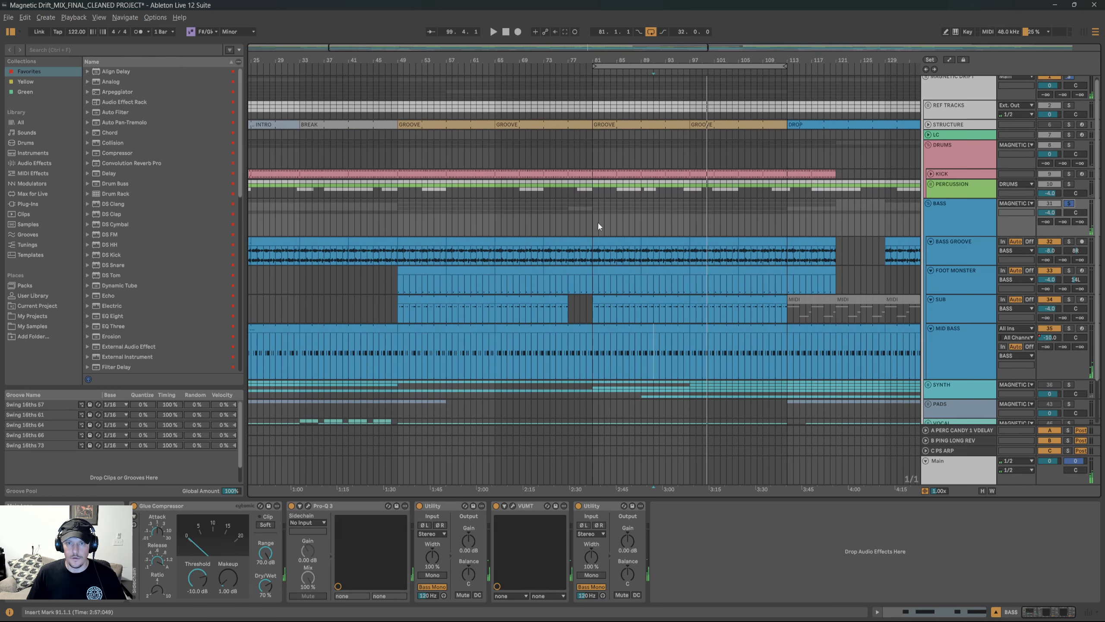
left_click(592, 222)
scroll(725, 235, "up", 1)
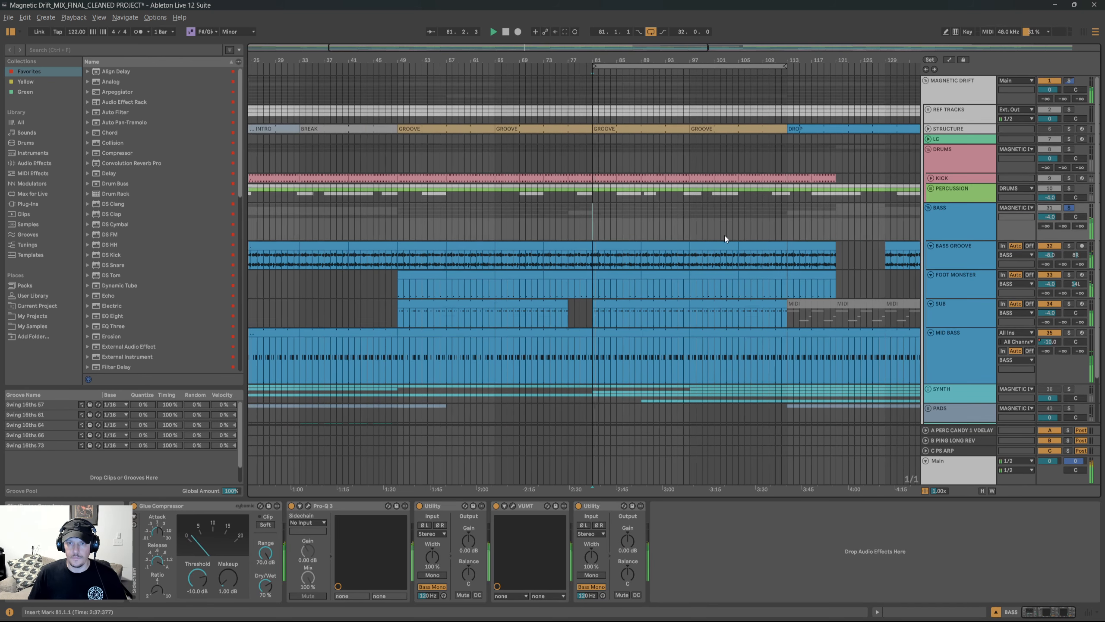
scroll(725, 238, "right", 7)
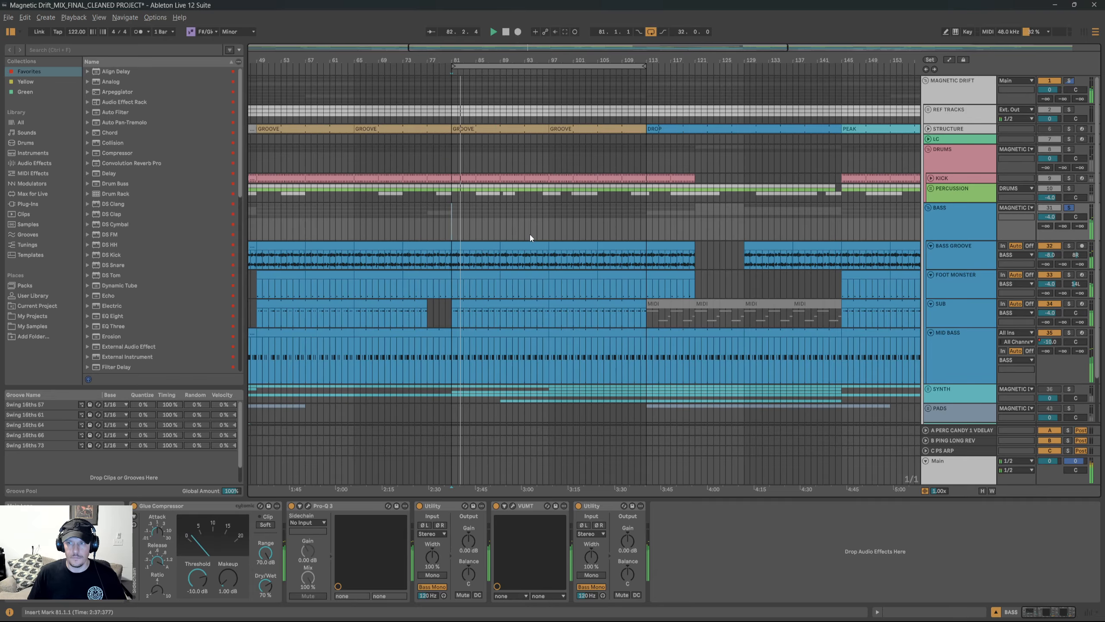
scroll(530, 235, "down", 1)
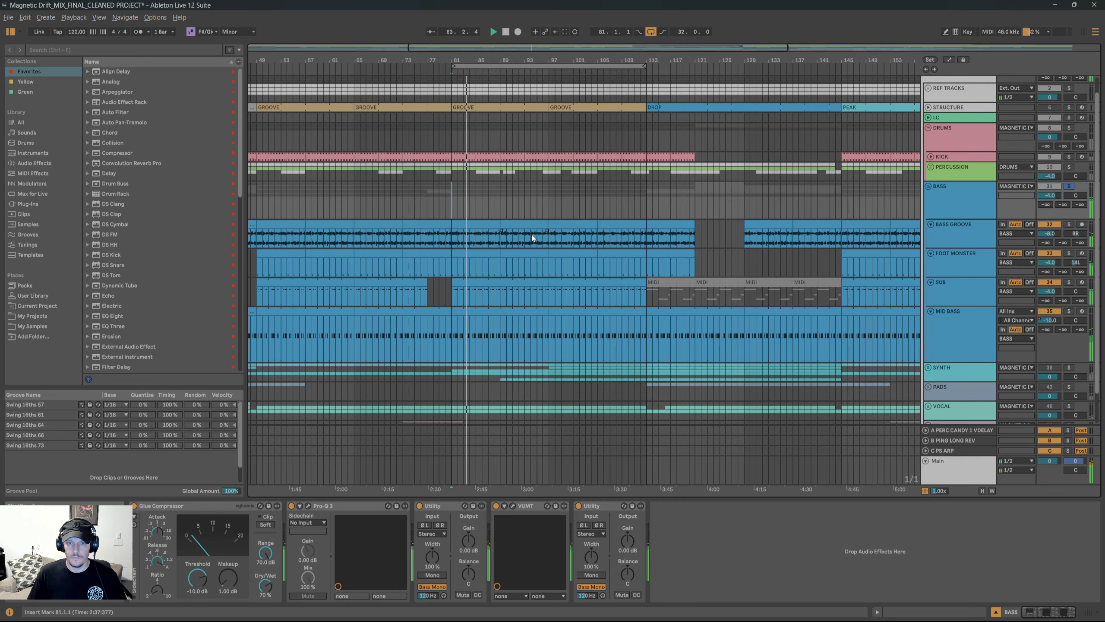
Add the KICK track to the soloed BASS group and reduce the MID BASS track's height.
left_click(1070, 156)
scroll(676, 221, "up", 1)
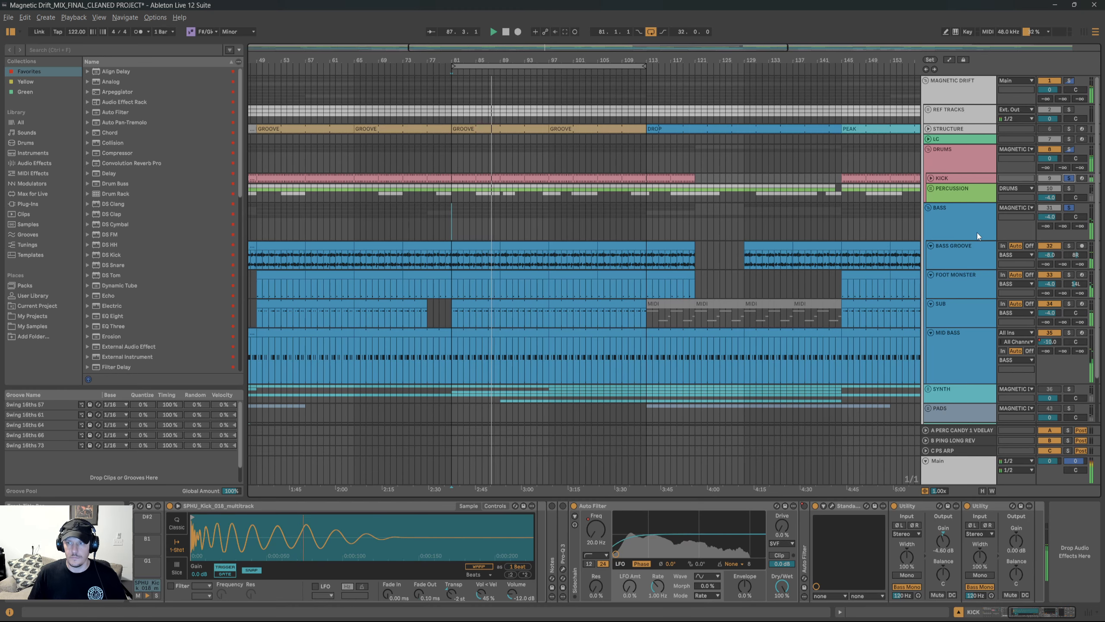
left_click(967, 374)
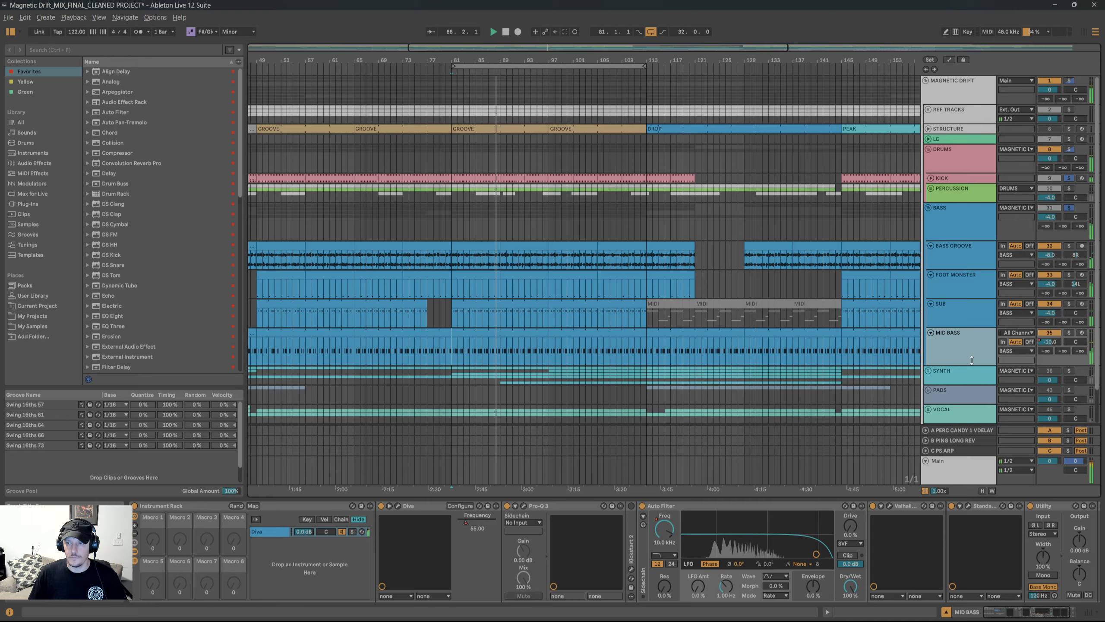
Inspect the BASS group's processing, including its Pro-Q 3 analyser and VUMT level meter.
left_click(966, 228)
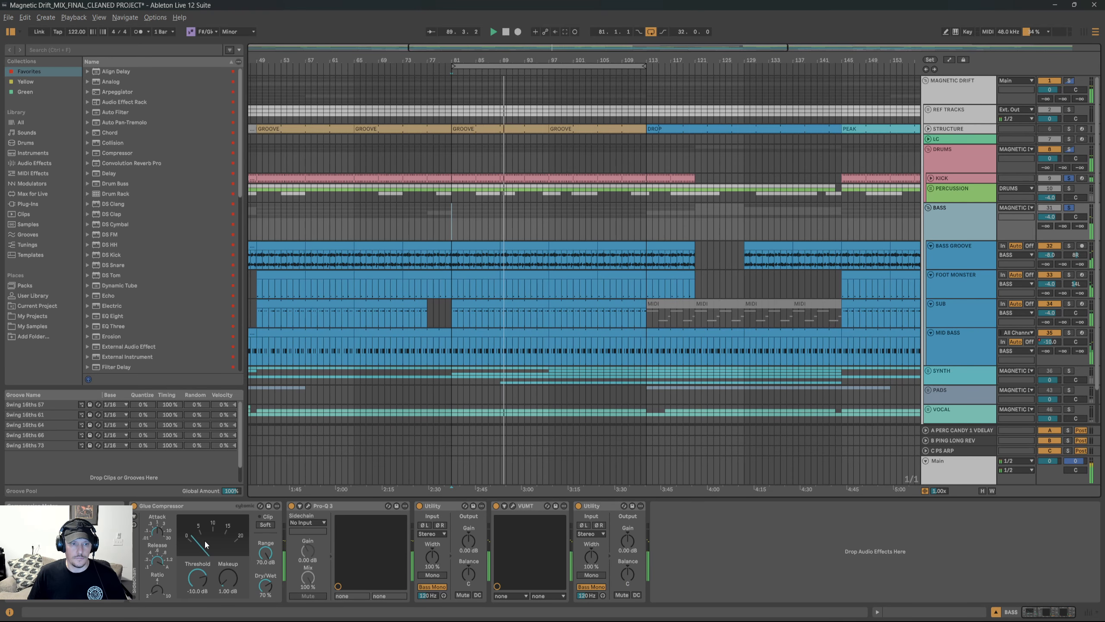
left_click(308, 506)
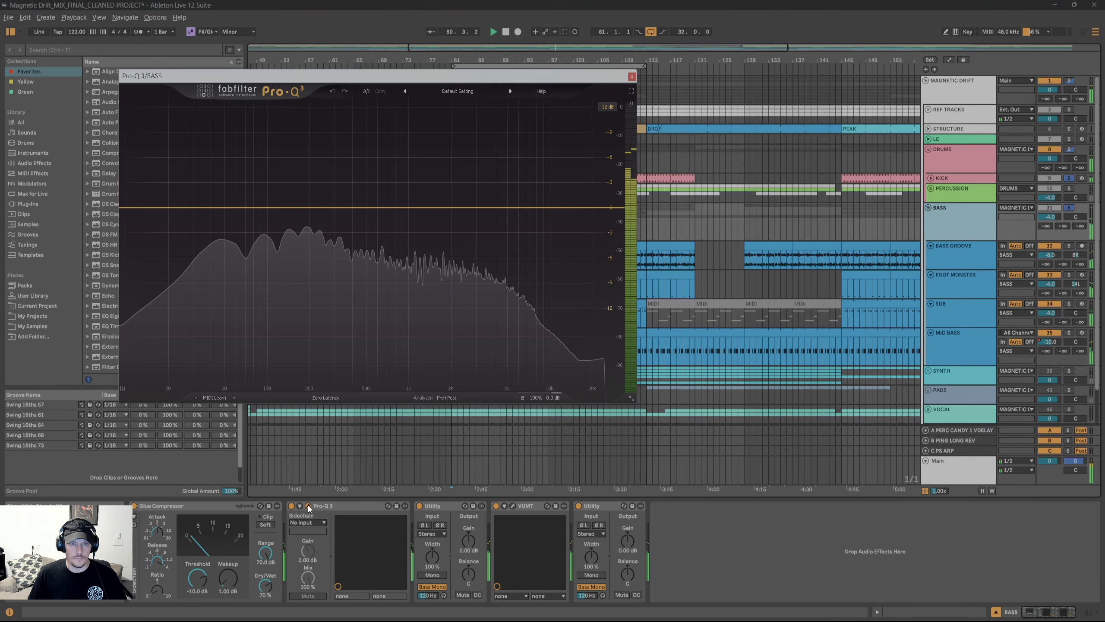
left_click(308, 506)
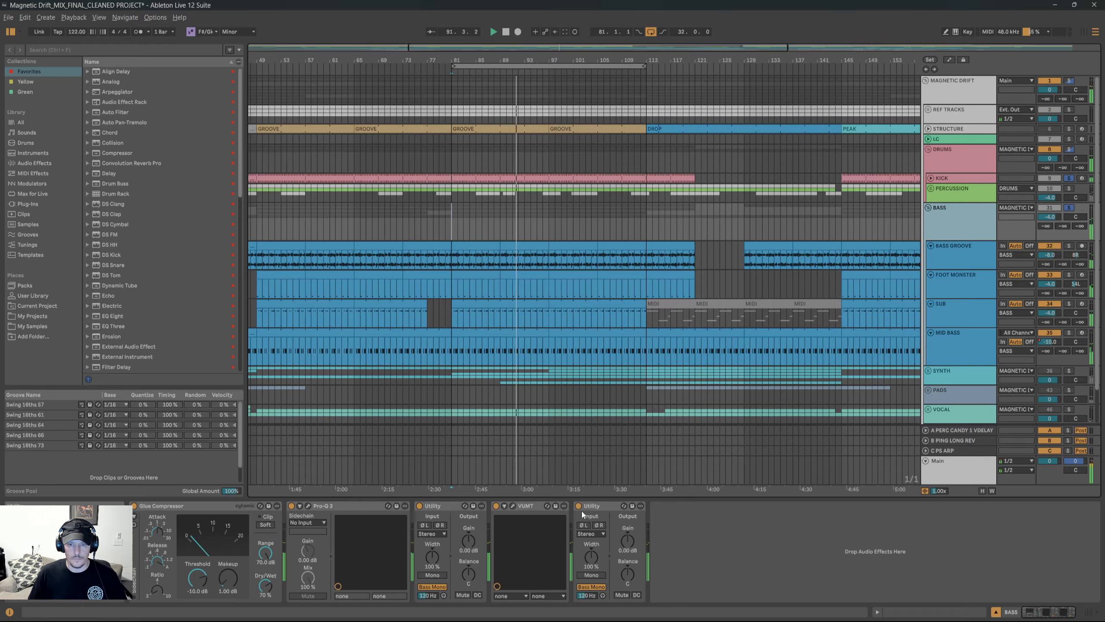
left_click(513, 506)
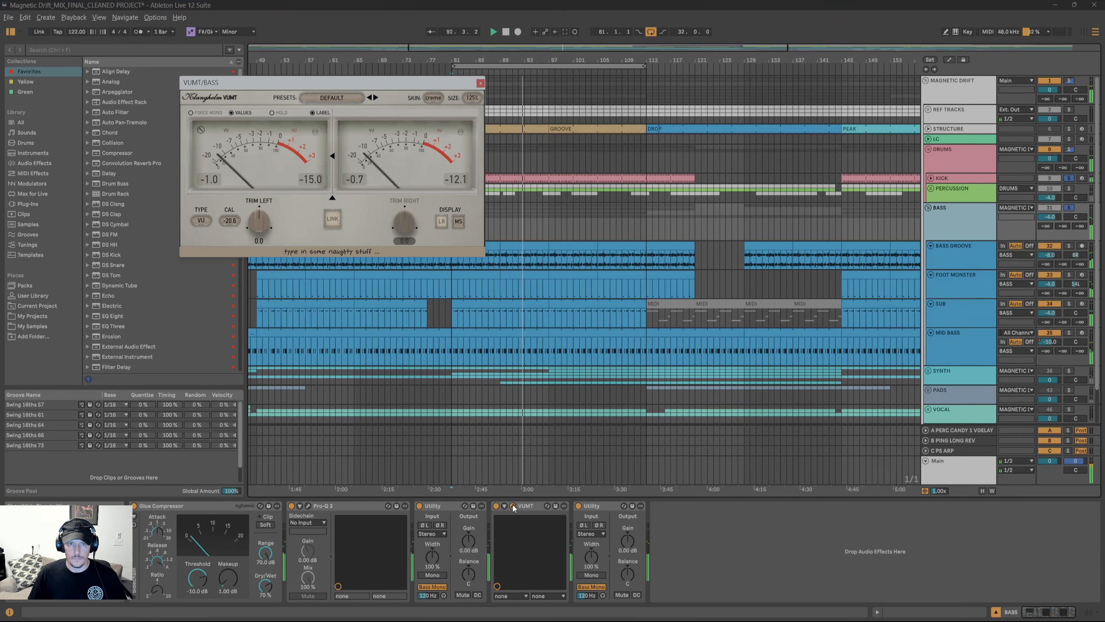
left_click(514, 506)
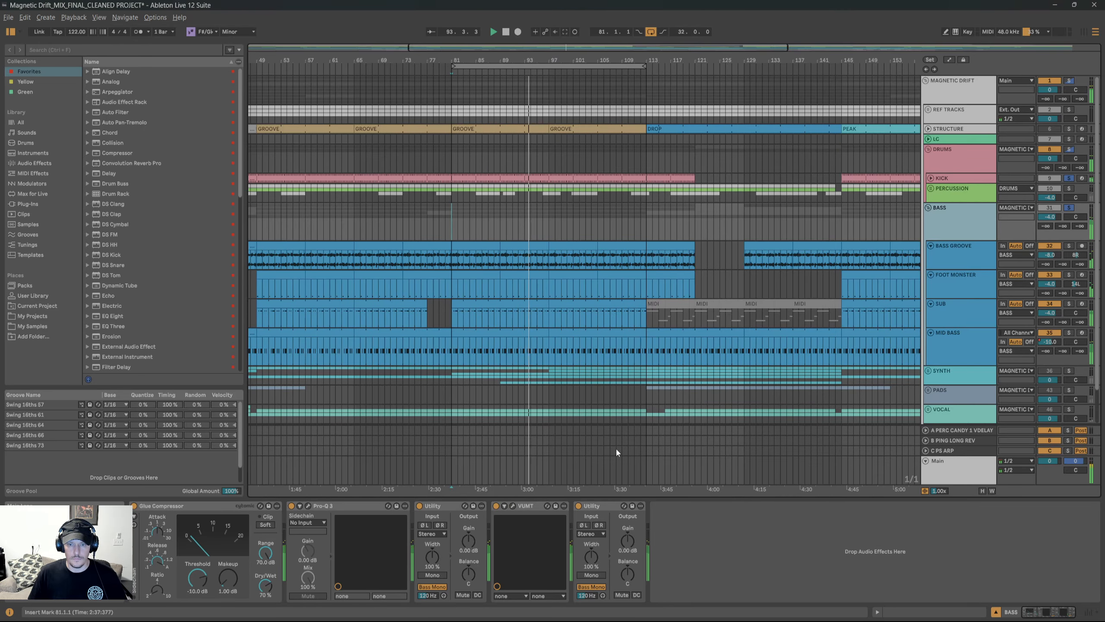
Audition the PERCUSSION group soloed together with the kick and bass, and fold the BASS group.
left_click(1070, 188)
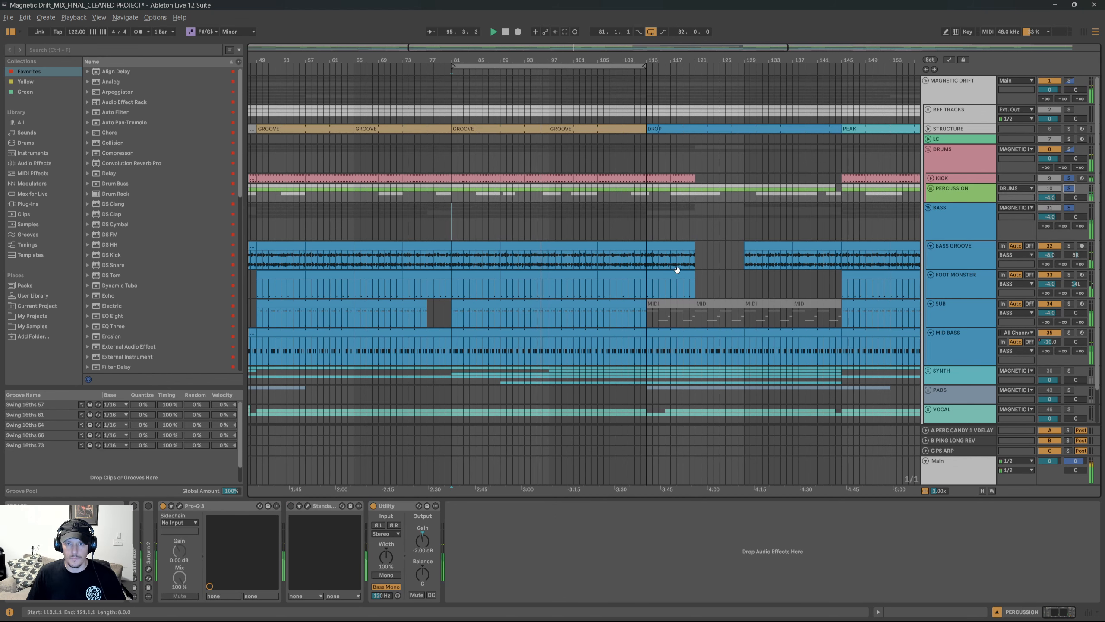
left_click(929, 206)
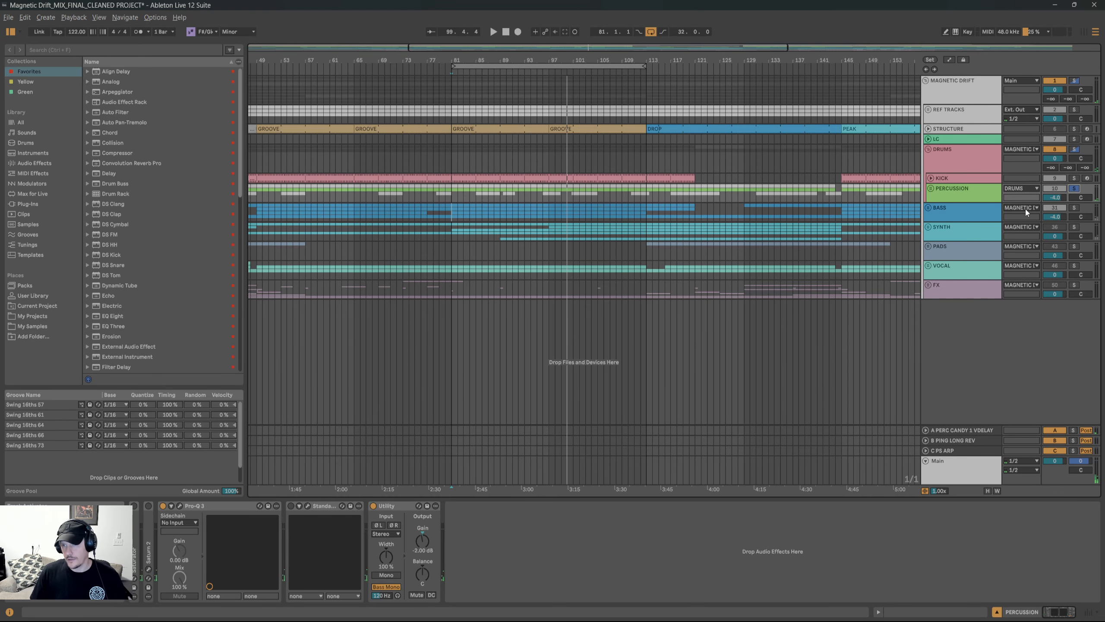
Unfold the SYNTH group and clear all track solos.
left_click(944, 213)
left_click(929, 227)
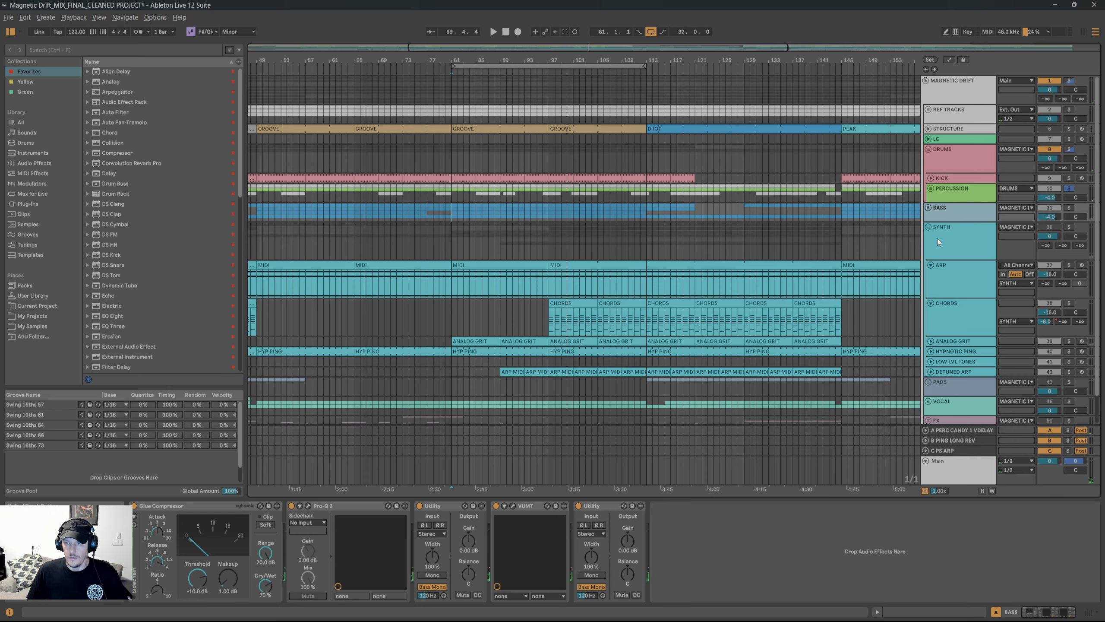
left_click(984, 243)
key("s")
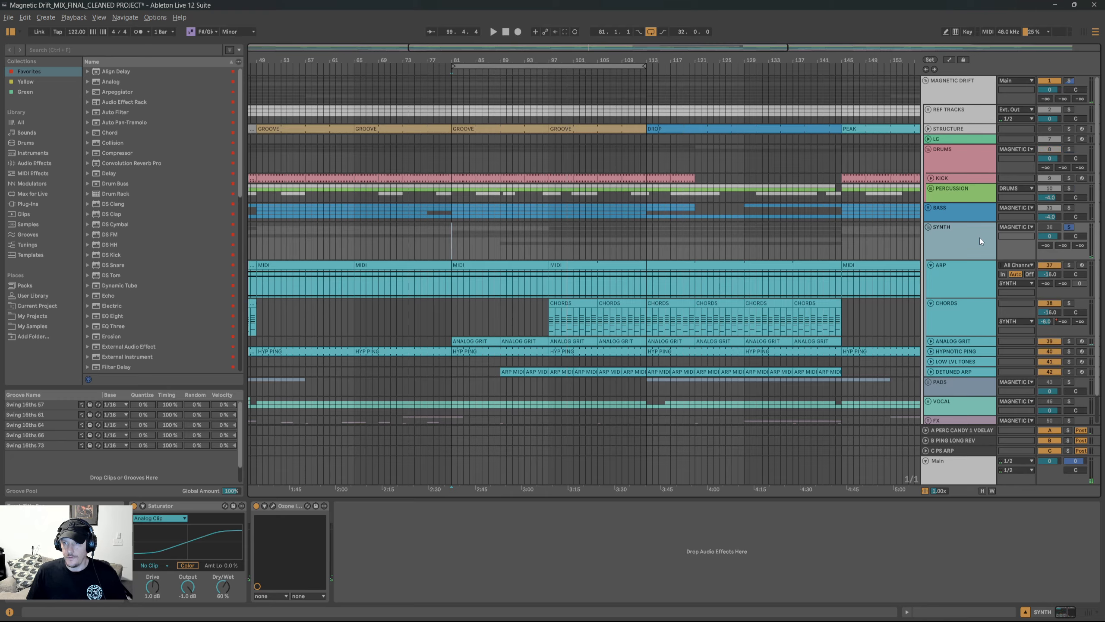
key("s")
left_click(1045, 227)
Enlarge the ARP track and view the LD – Soft Saw patch in its Diva synth.
left_click(945, 277)
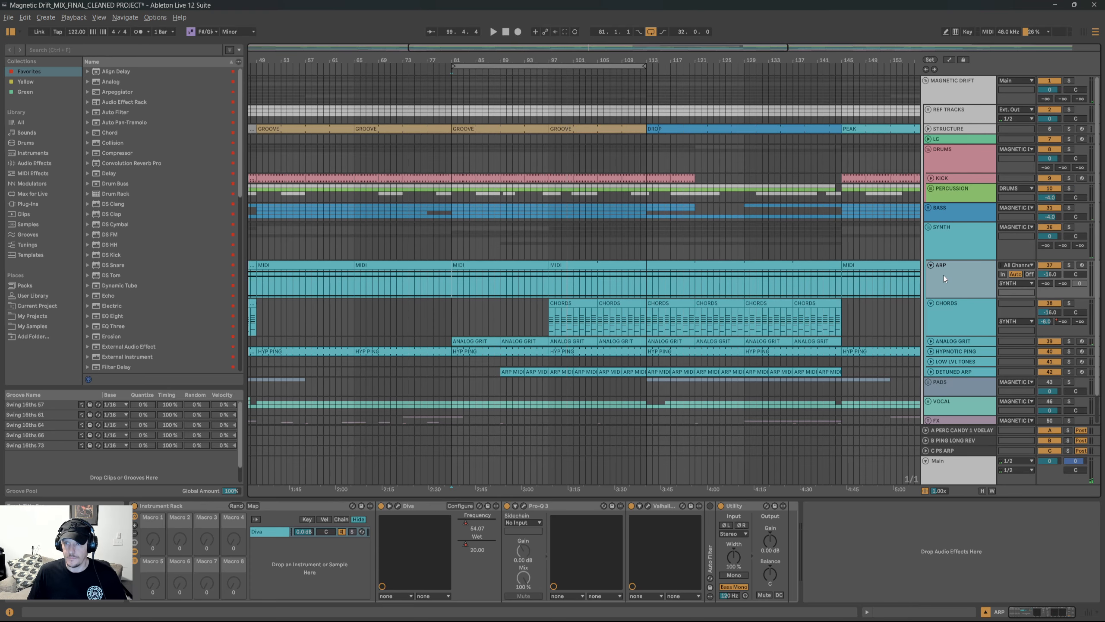
scroll(678, 294, "up", 5)
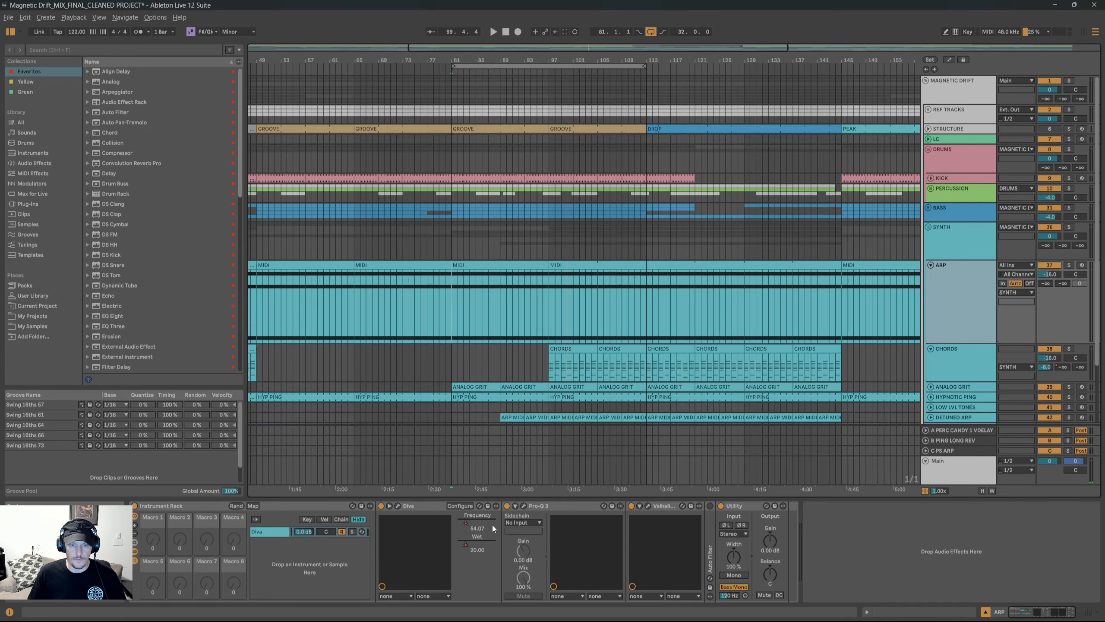
left_click(398, 505)
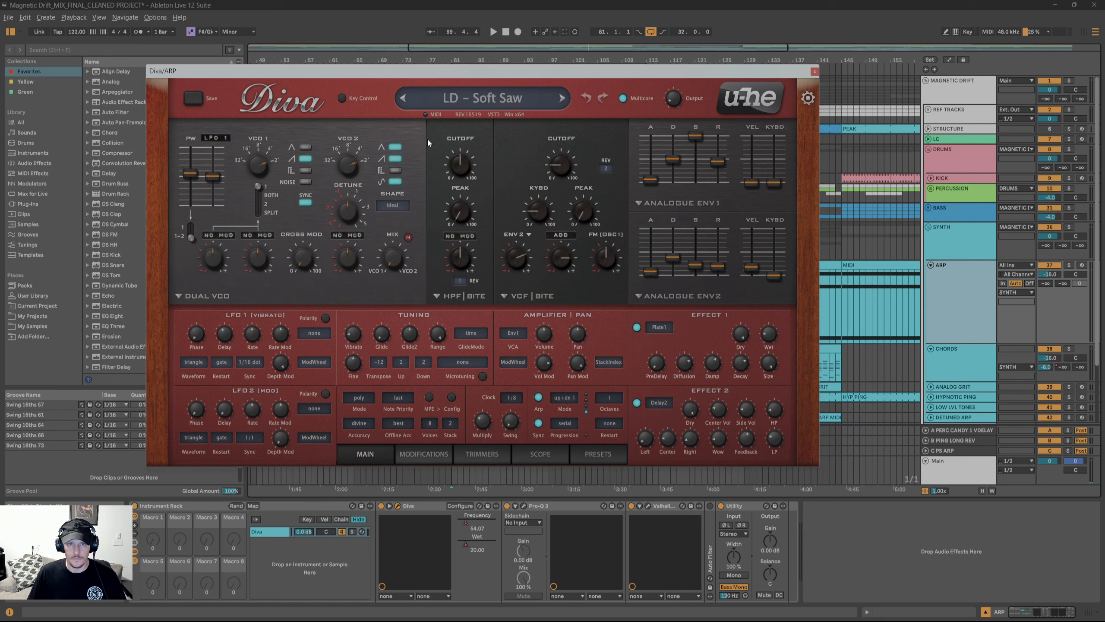
left_click(814, 72)
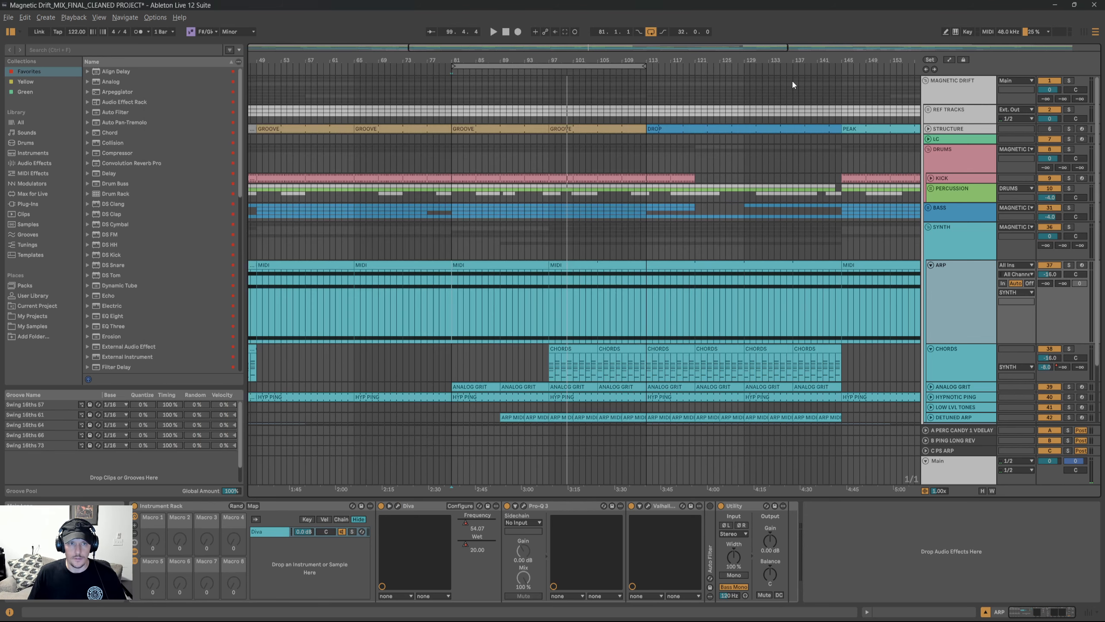
Play the ARP track soloed from bar 80 and examine the notes of its MIDI clip at bar 81.
left_click(444, 304)
key("space")
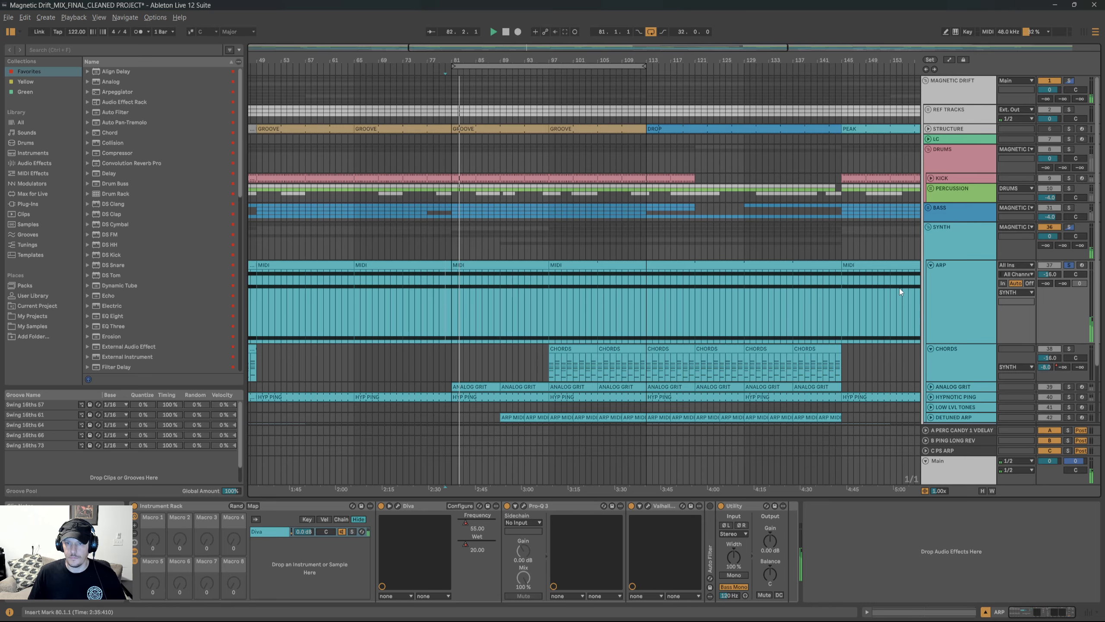
double_click(518, 263)
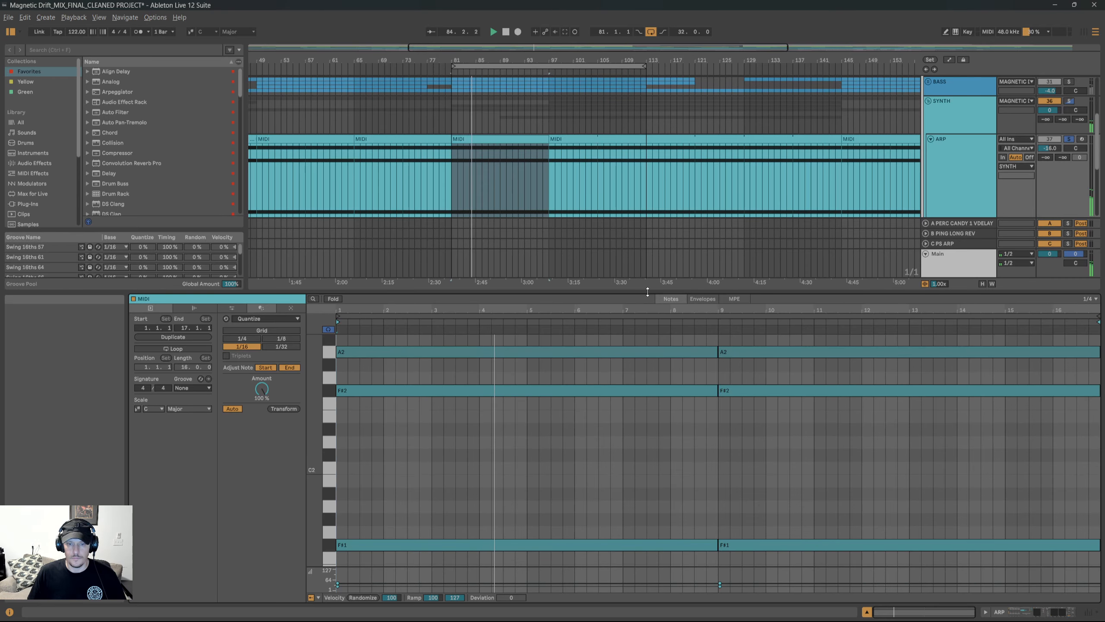
key("shift+Tab")
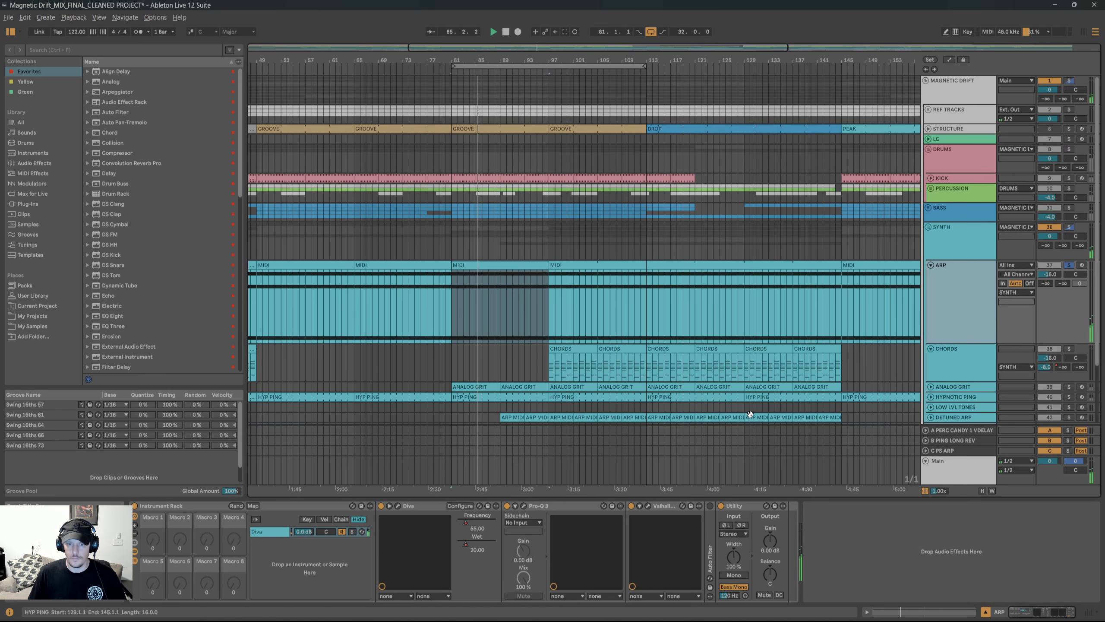
Inspect the Pro-Q 3 filter curve and ValhallaDelay settings on the ARP track.
left_click(525, 505)
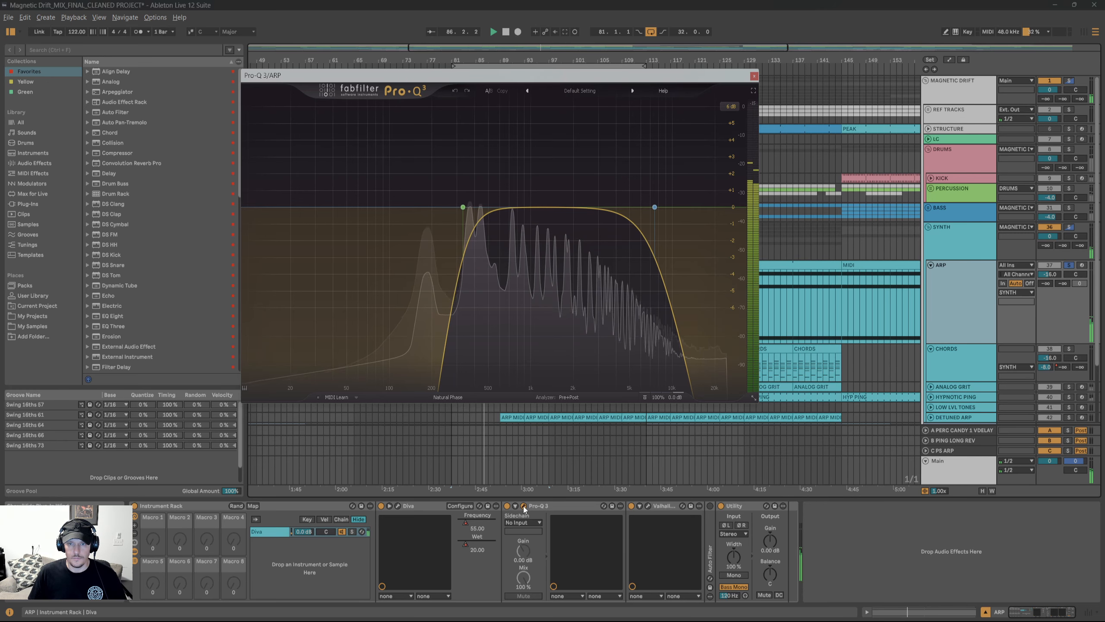
left_click(523, 506)
left_click(649, 506)
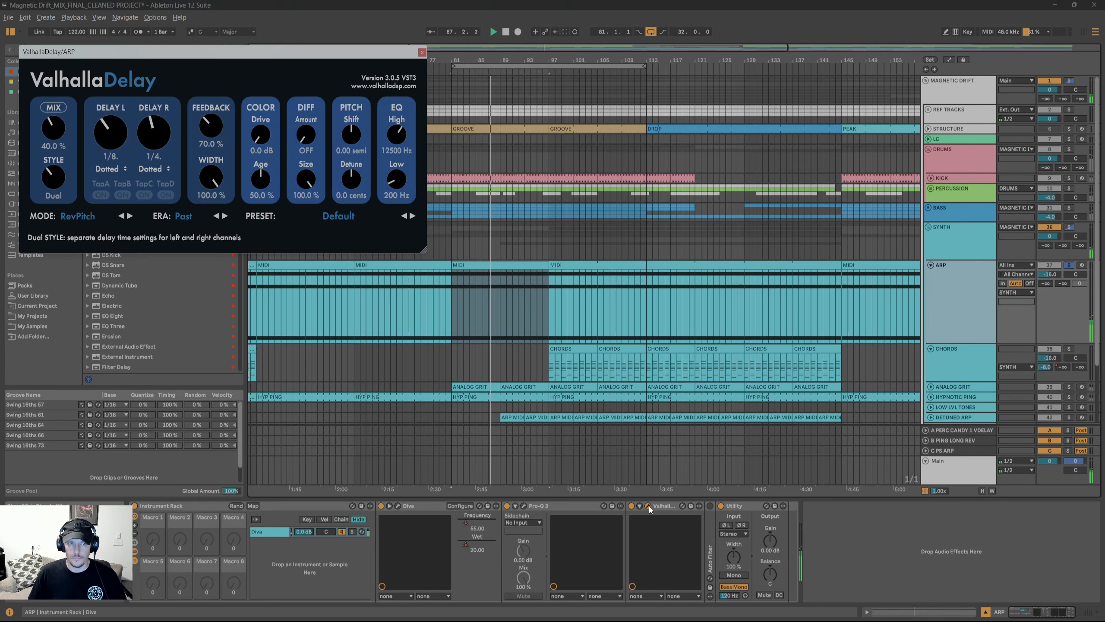
left_click(649, 506)
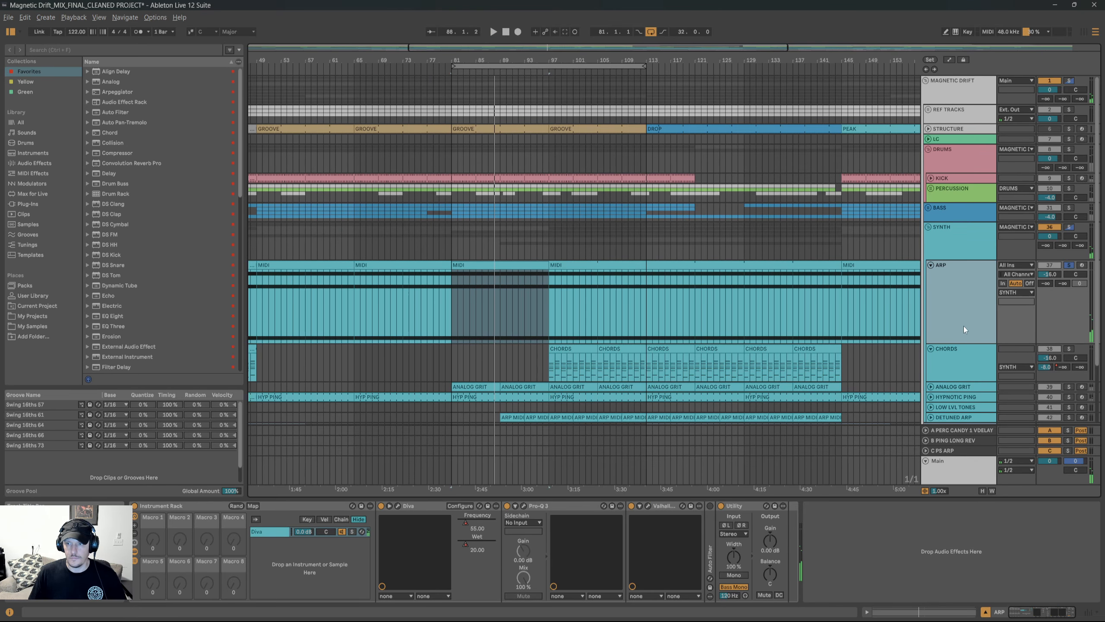
Reduce the ARP track's height and select the CHORDS track to show its devices.
left_click_drag(958, 343, 963, 296)
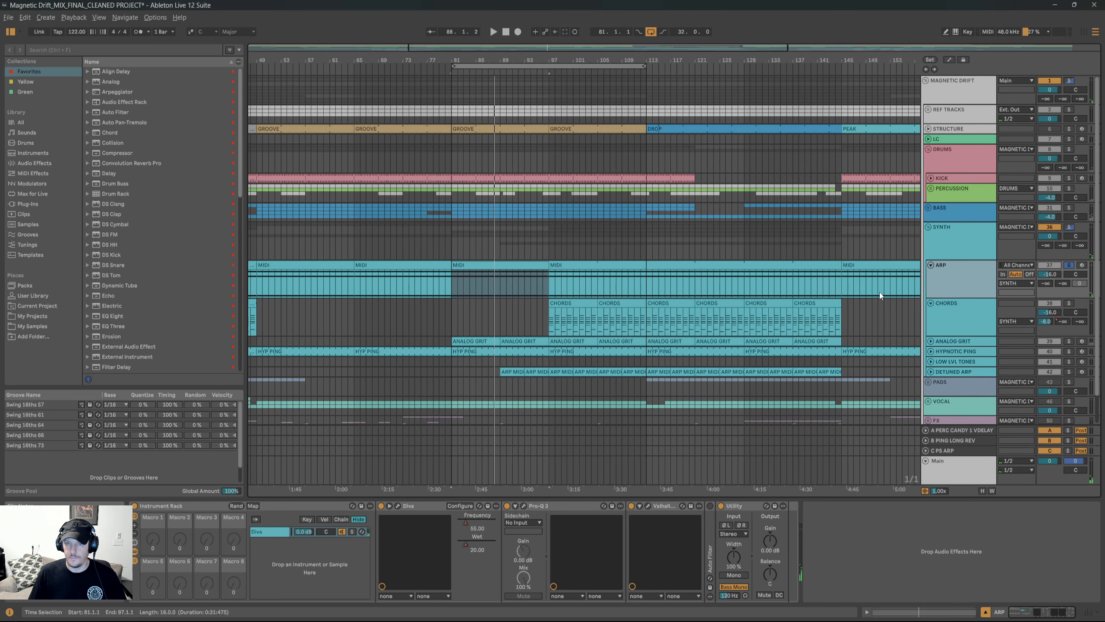
scroll(602, 261, "down", 2)
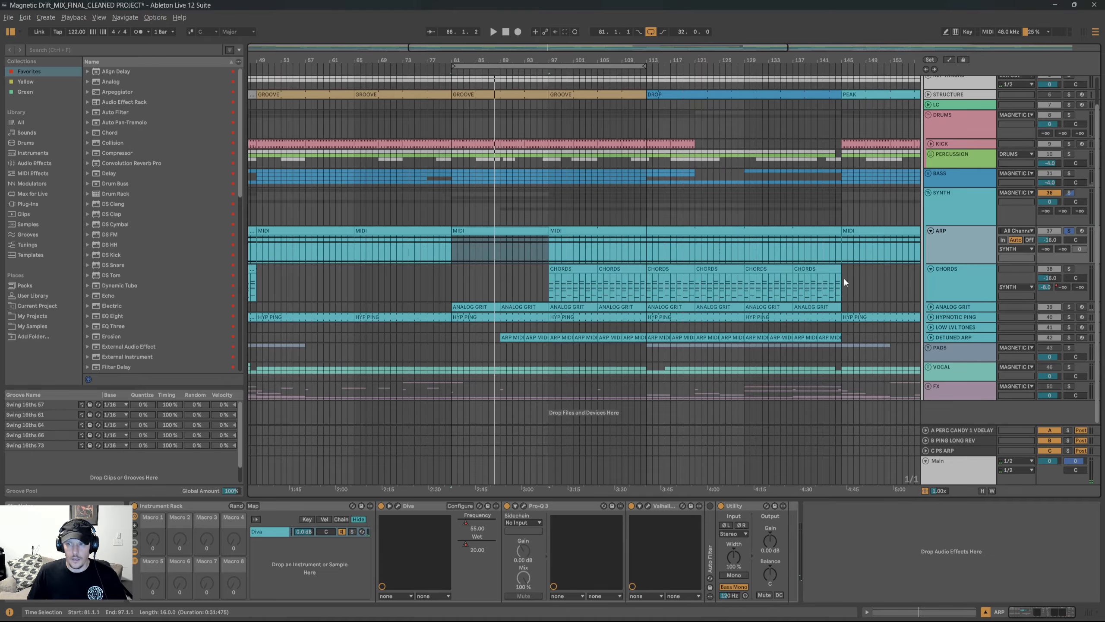
left_click(939, 296)
scroll(849, 296, "left", 10)
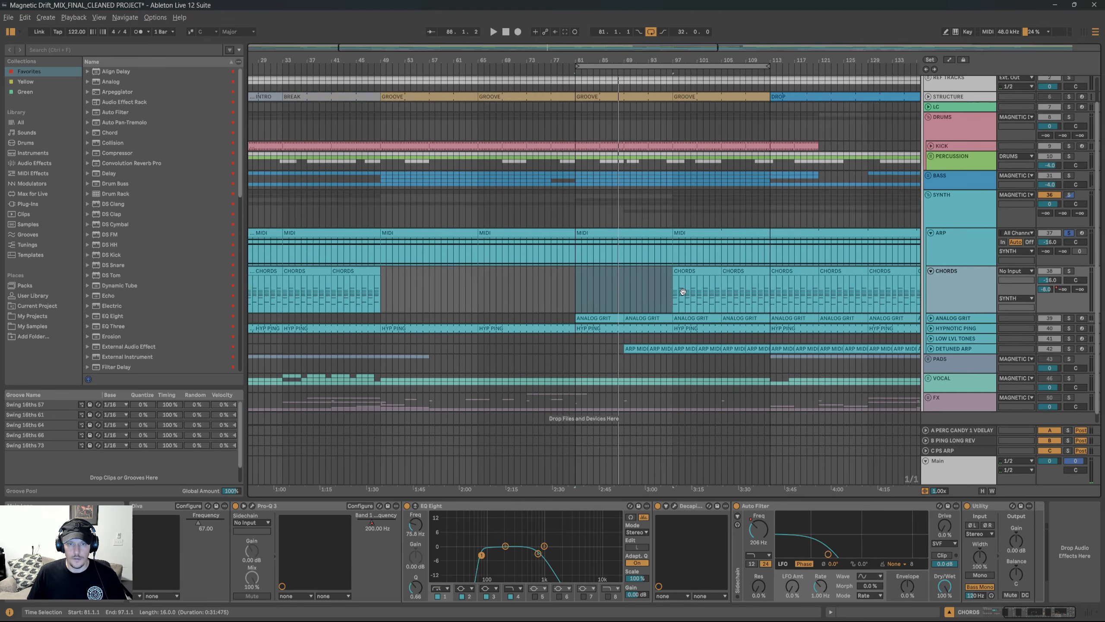
Play the CHORDS track soloed from bar 17 and view the notes of its first MIDI clip.
left_click(344, 293)
key("space")
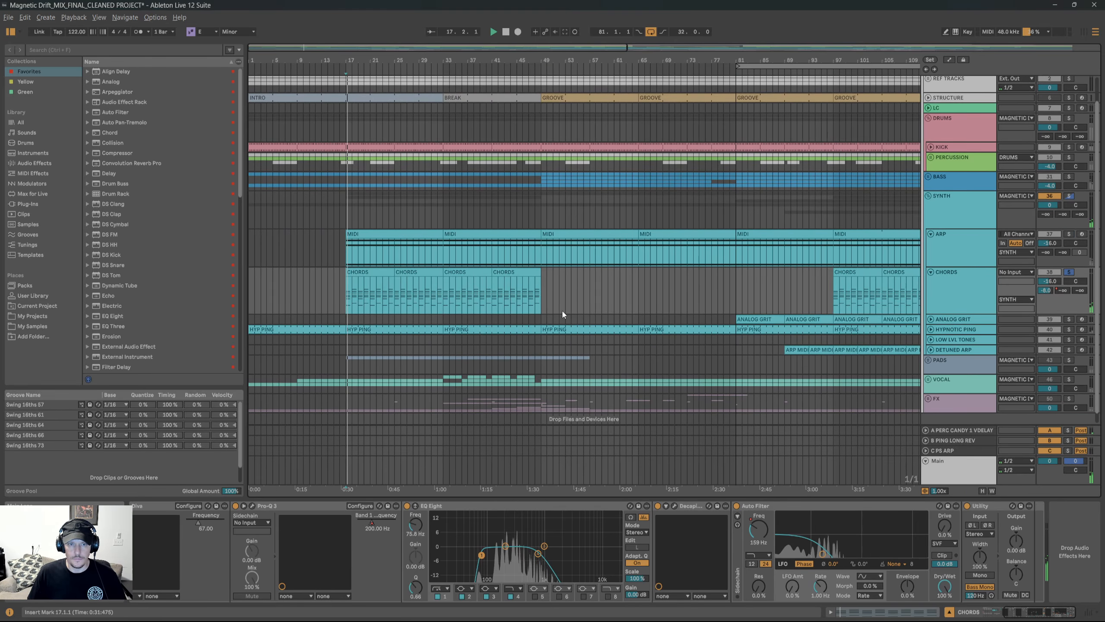
double_click(370, 292)
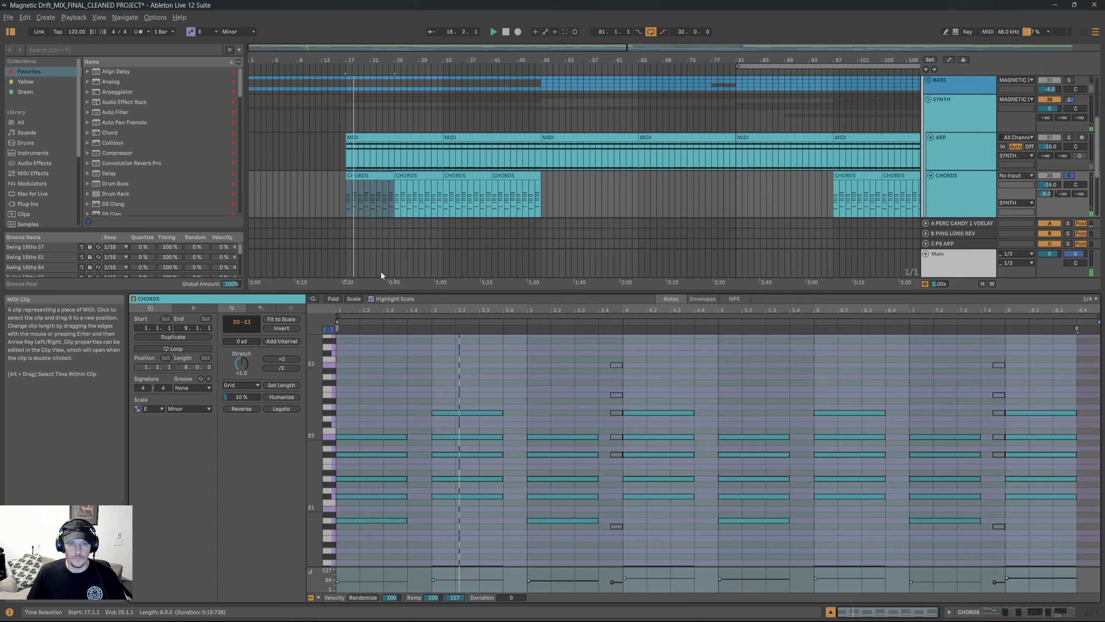
Show the CHORDS track's devices and inspect the filter curve in its Pro-Q 3.
key("shift+Tab")
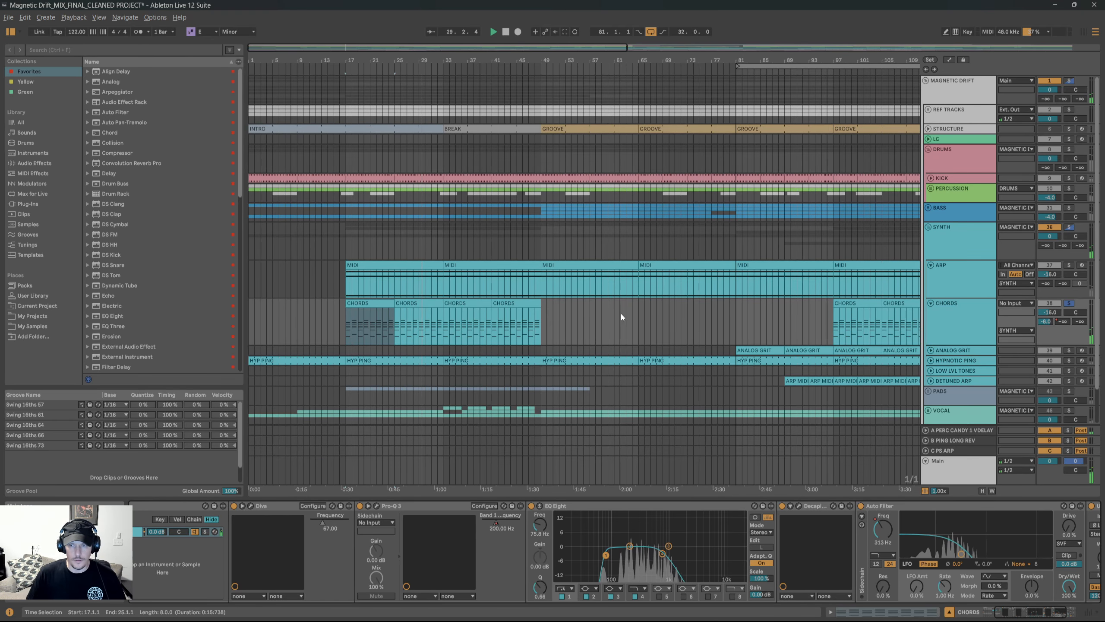
scroll(825, 307, "down", 1)
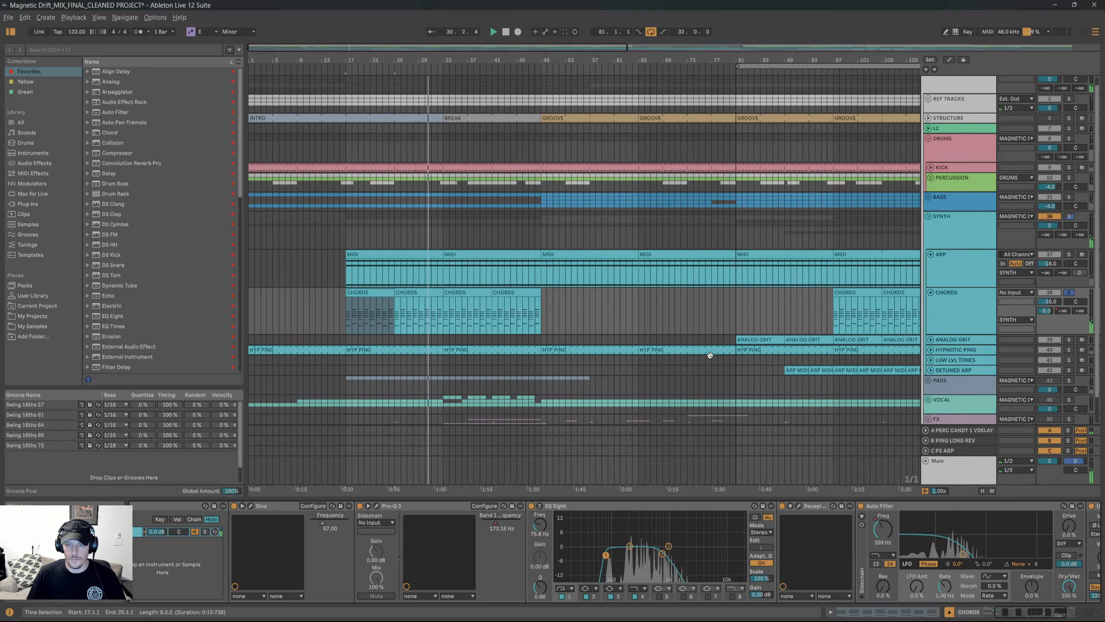
left_click(377, 506)
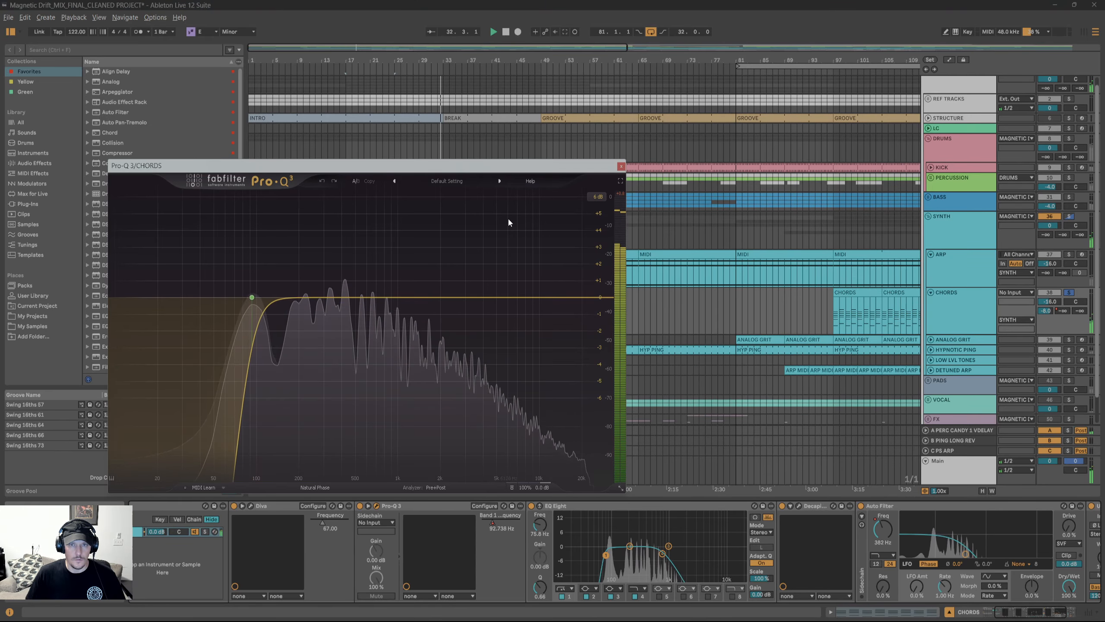
left_click(243, 297)
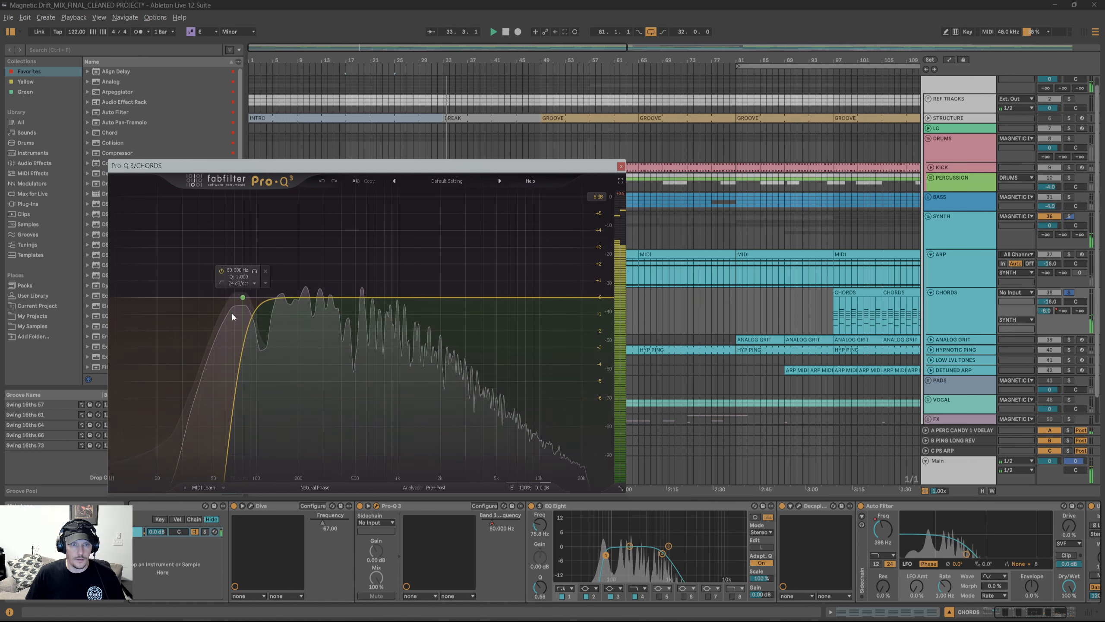
left_click(621, 165)
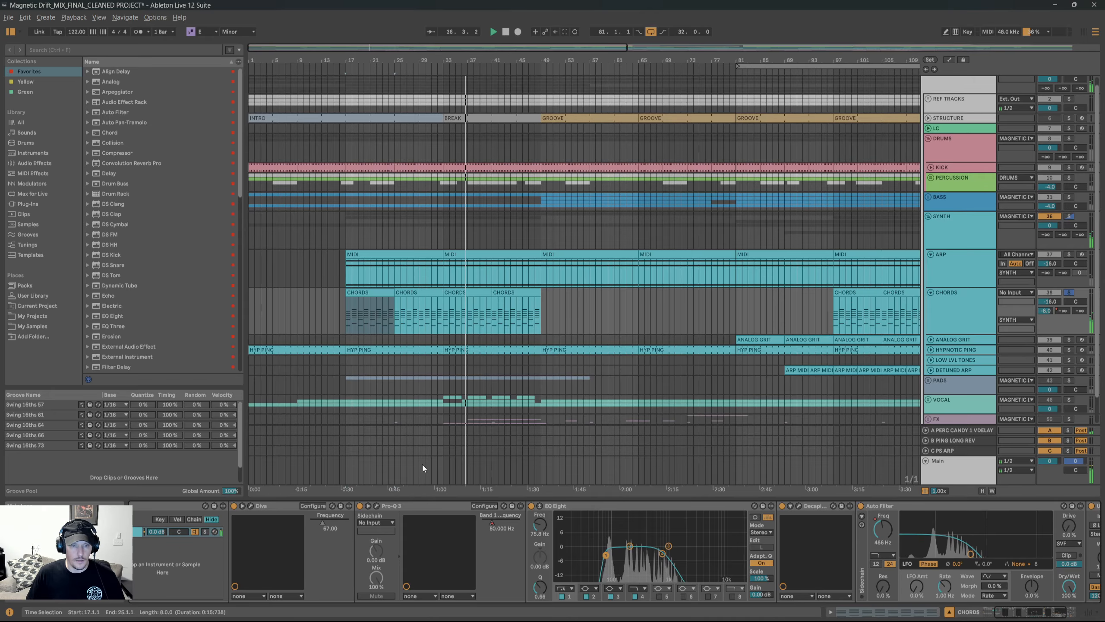
Inspect the Decapitator settings on the CHORDS track.
left_click(799, 505)
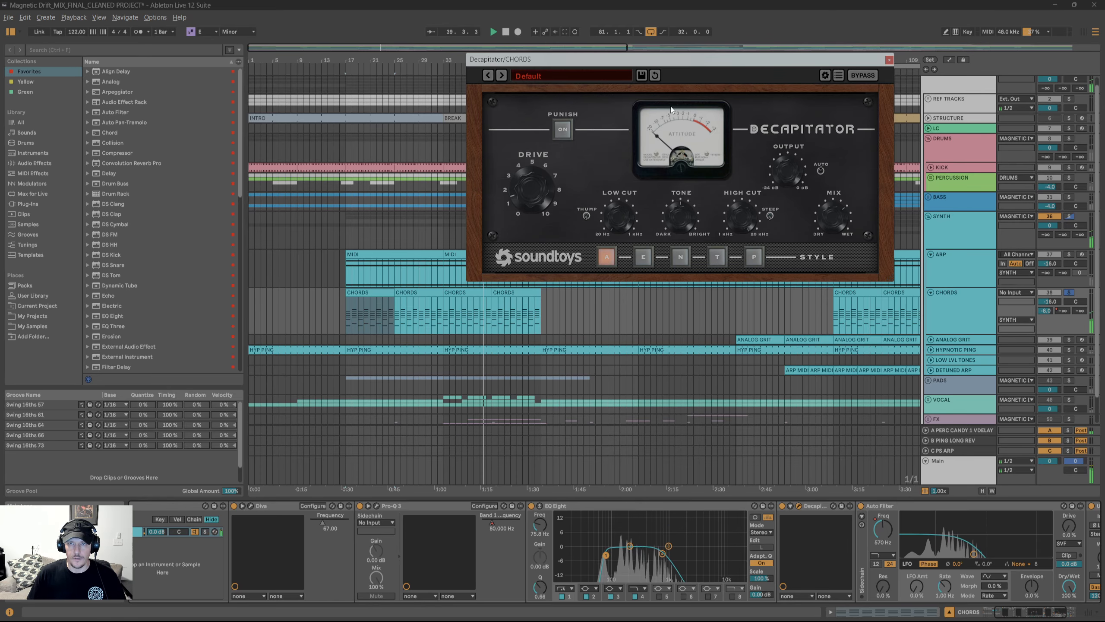
left_click_drag(687, 64, 516, 110)
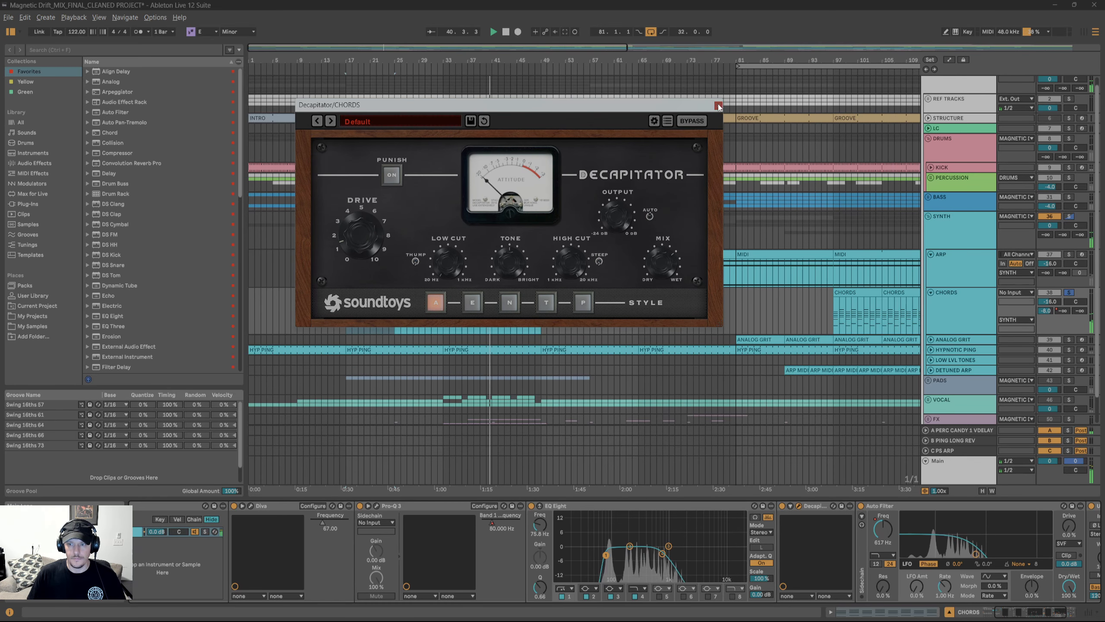
left_click(718, 106)
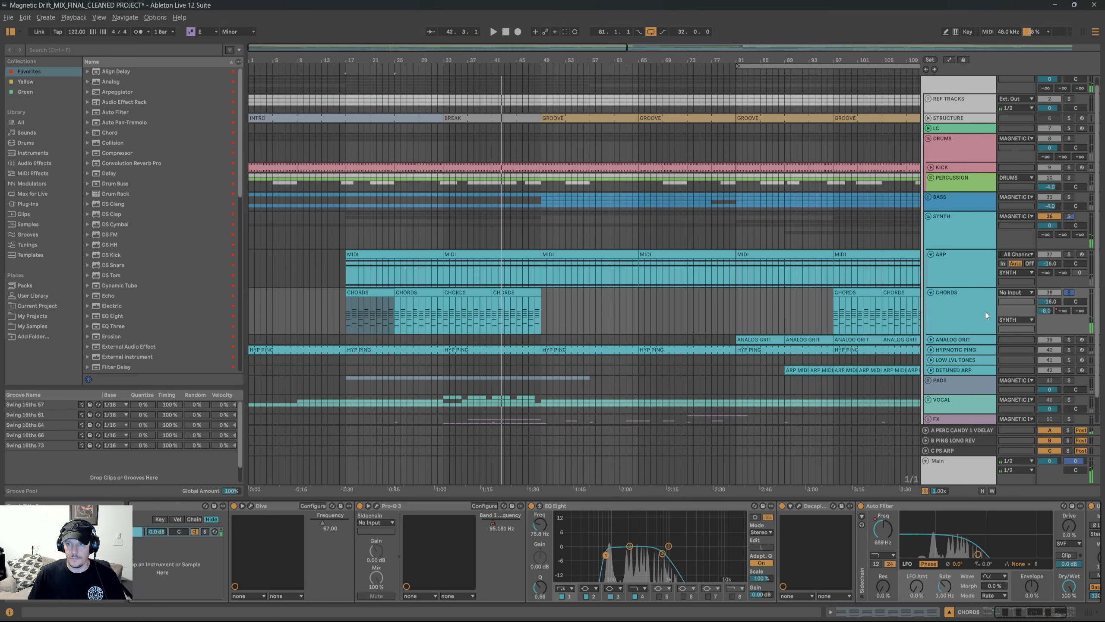
Unsolo the CHORDS track and play the full mix from bar 39.
key("s")
key("space")
left_click(478, 312)
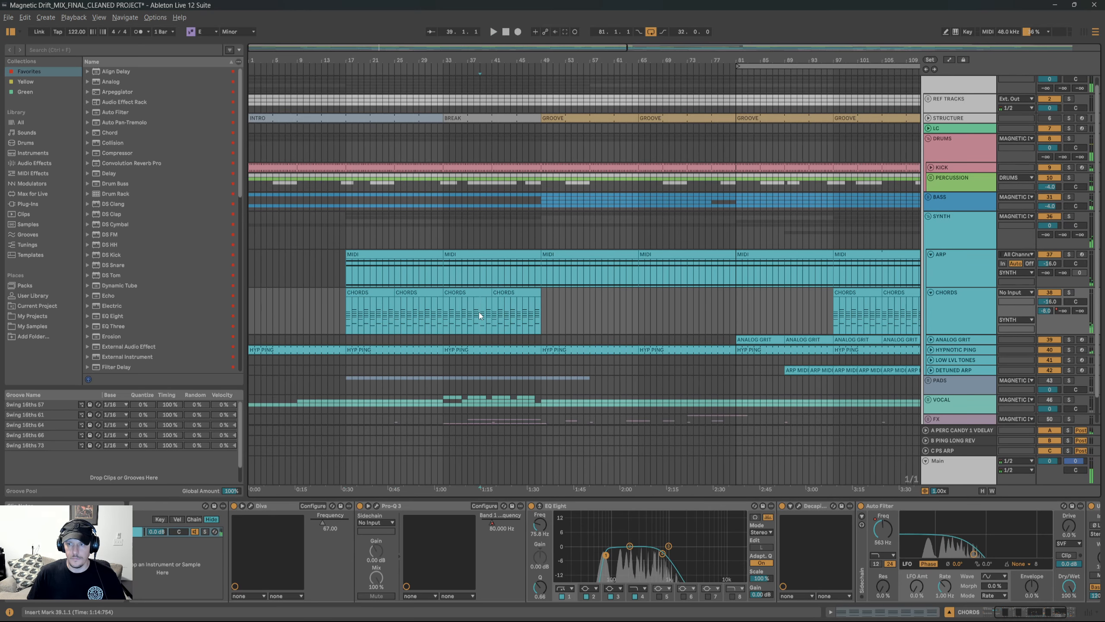
key("space")
Collapse the ARP and CHORDS tracks and expand the ANALOG GRIT track.
scroll(739, 304, "down", 3)
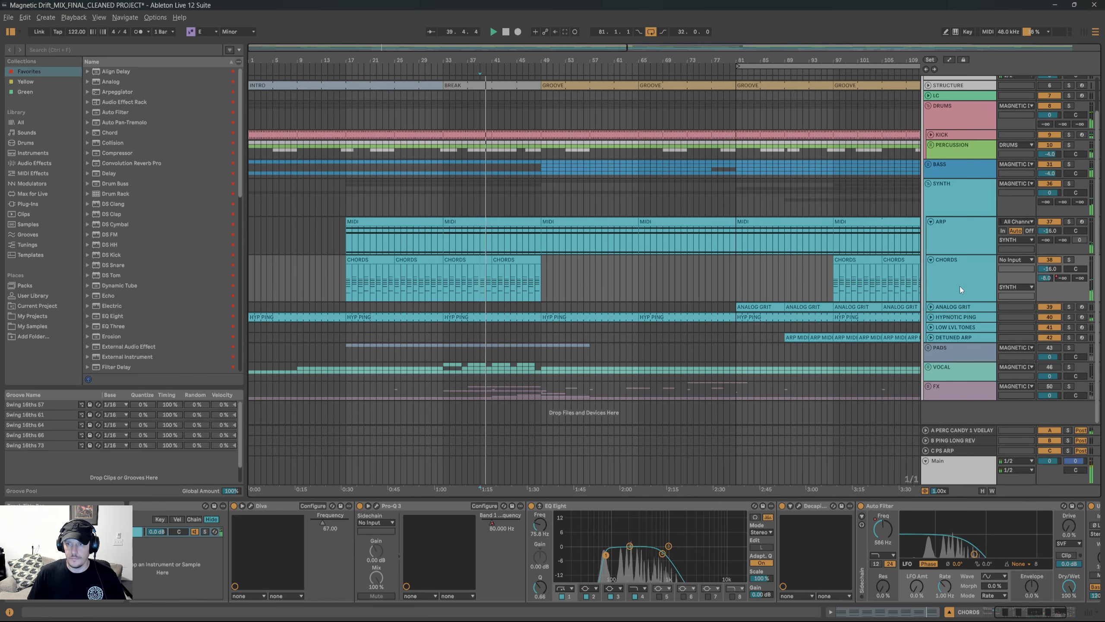
left_click_drag(970, 302, 971, 292)
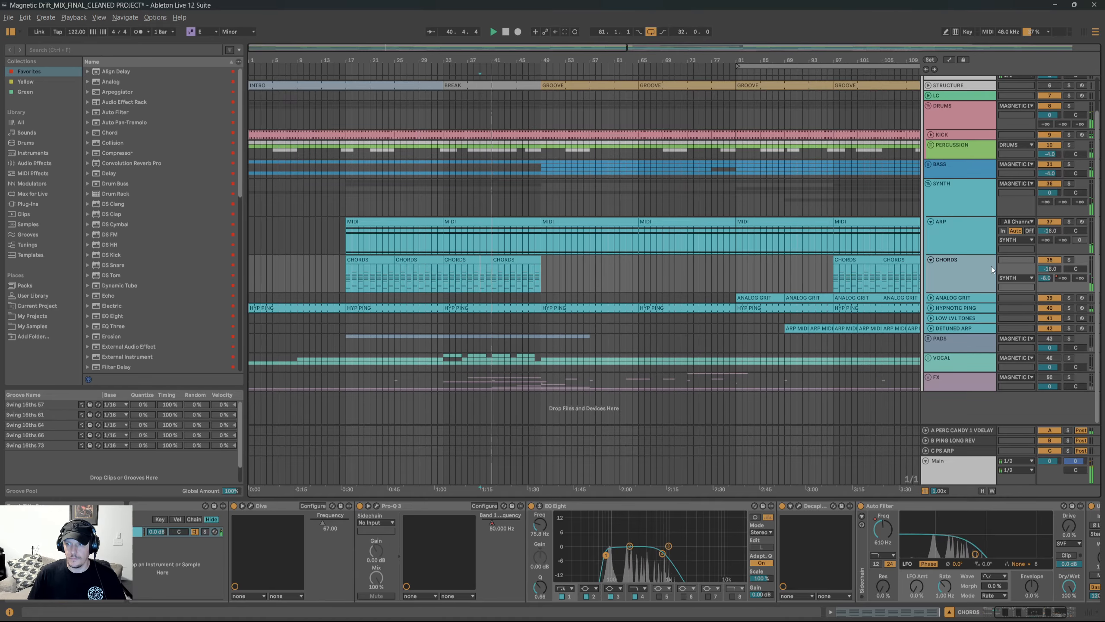
left_click(931, 221)
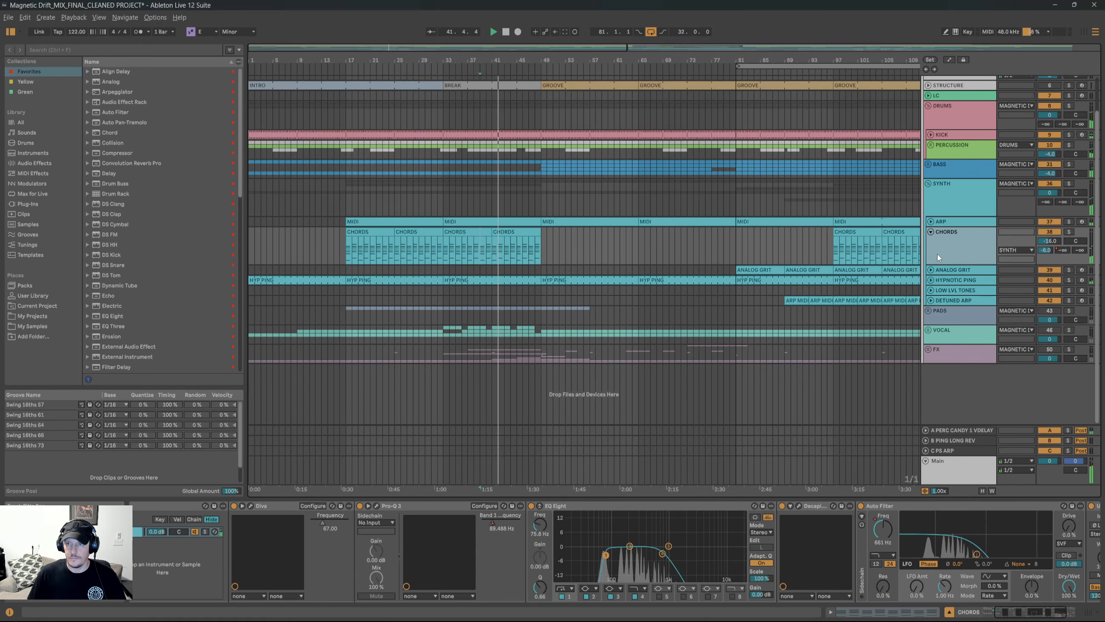
left_click(931, 231)
left_click(931, 286)
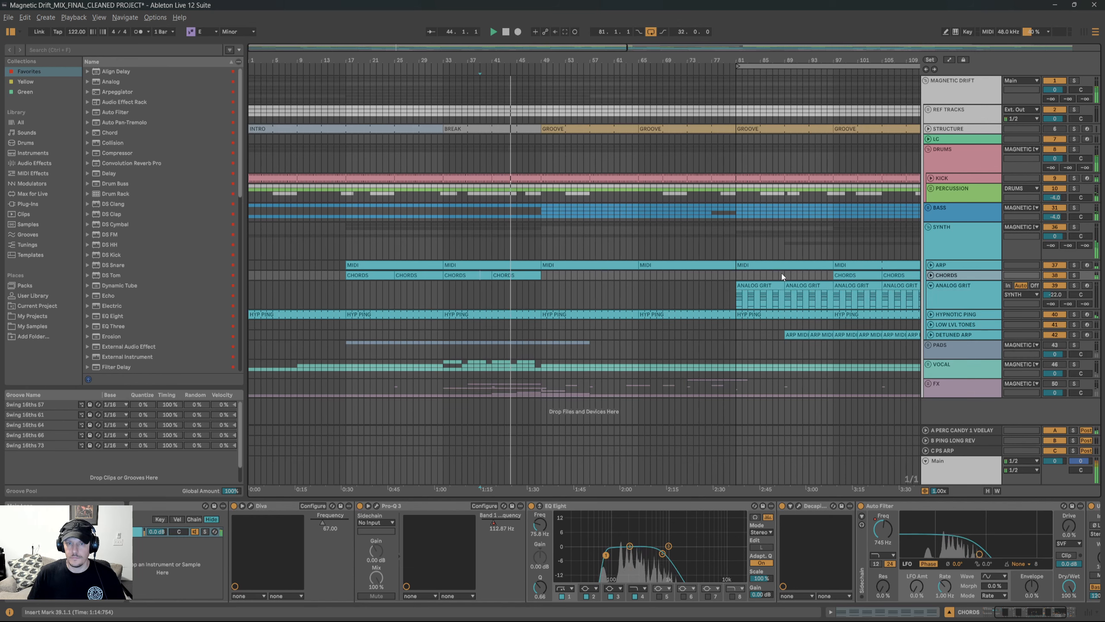
Stop playback and inspect the Serum 2 instrument on the ANALOG GRIT track.
scroll(937, 301, "up", 4)
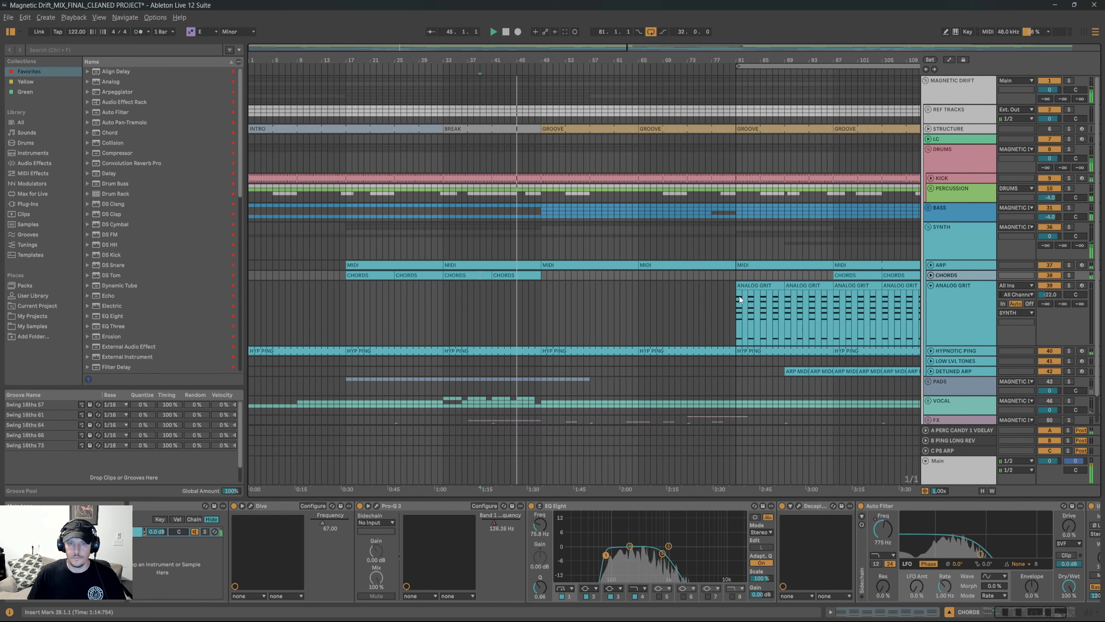
left_click_drag(740, 297, 538, 286)
key("space")
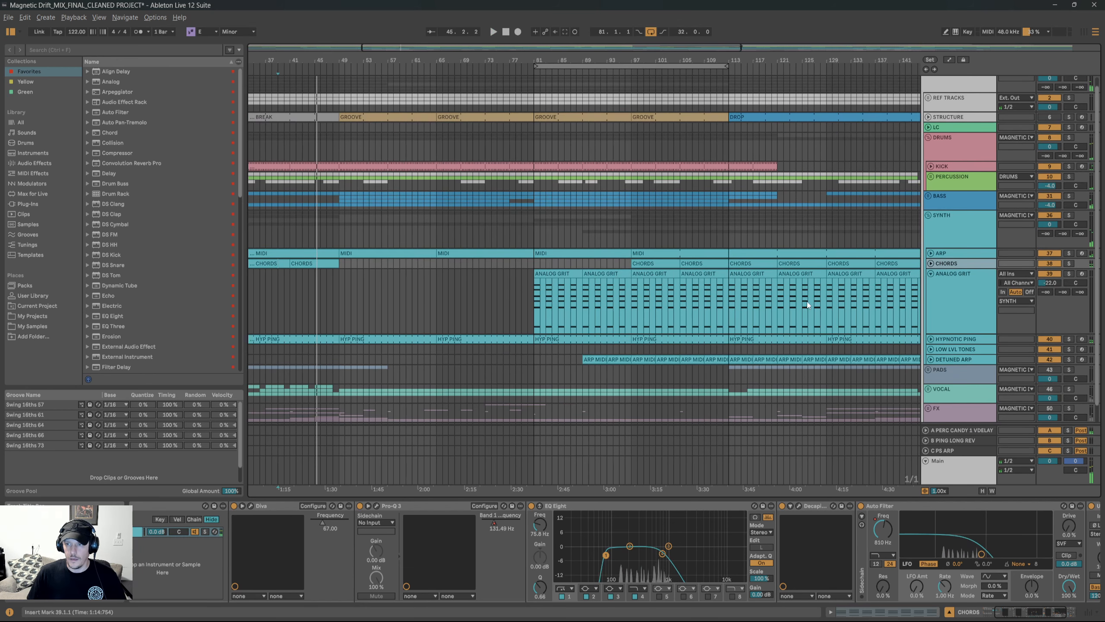
left_click(630, 311)
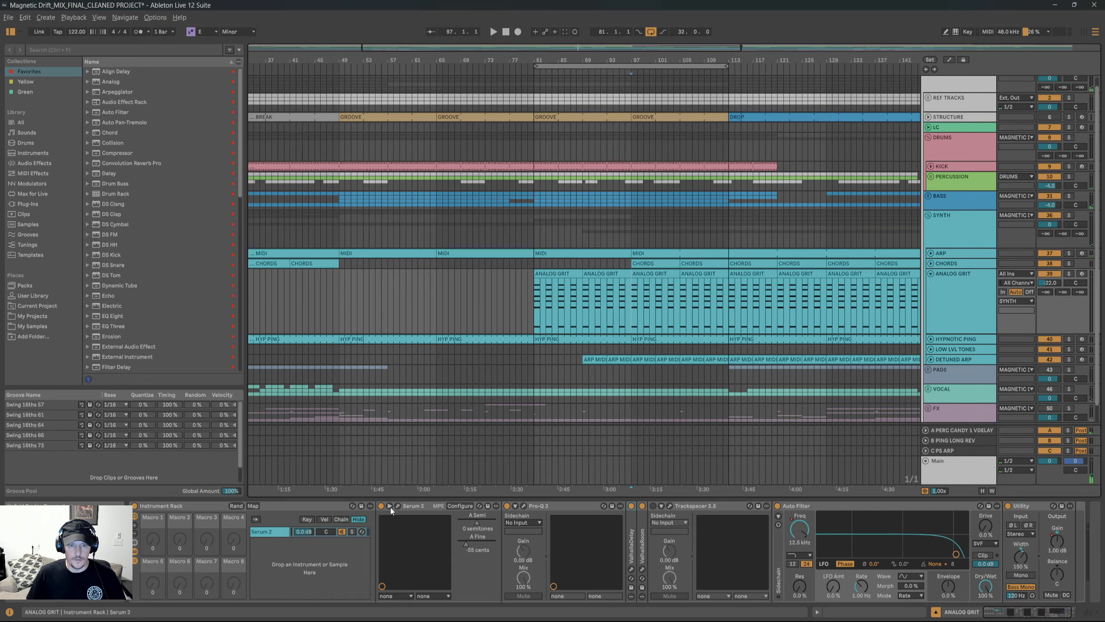
left_click(391, 507)
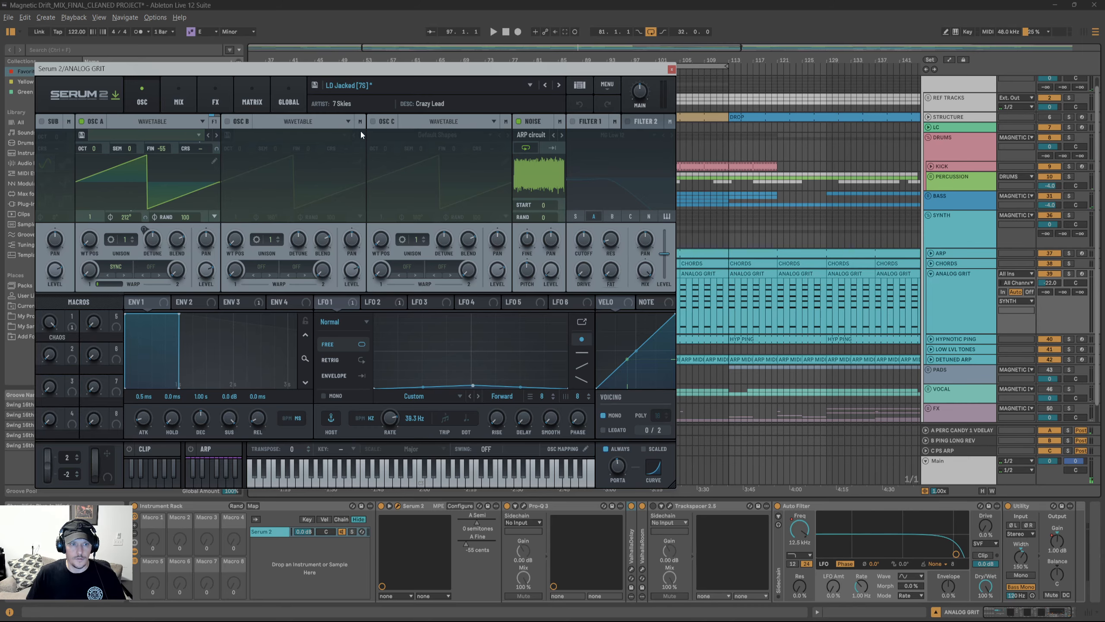
left_click(672, 70)
Play the ANALOG GRIT track soloed from bar 81 and inspect its Pro-Q 3 filter curve.
left_click(534, 309)
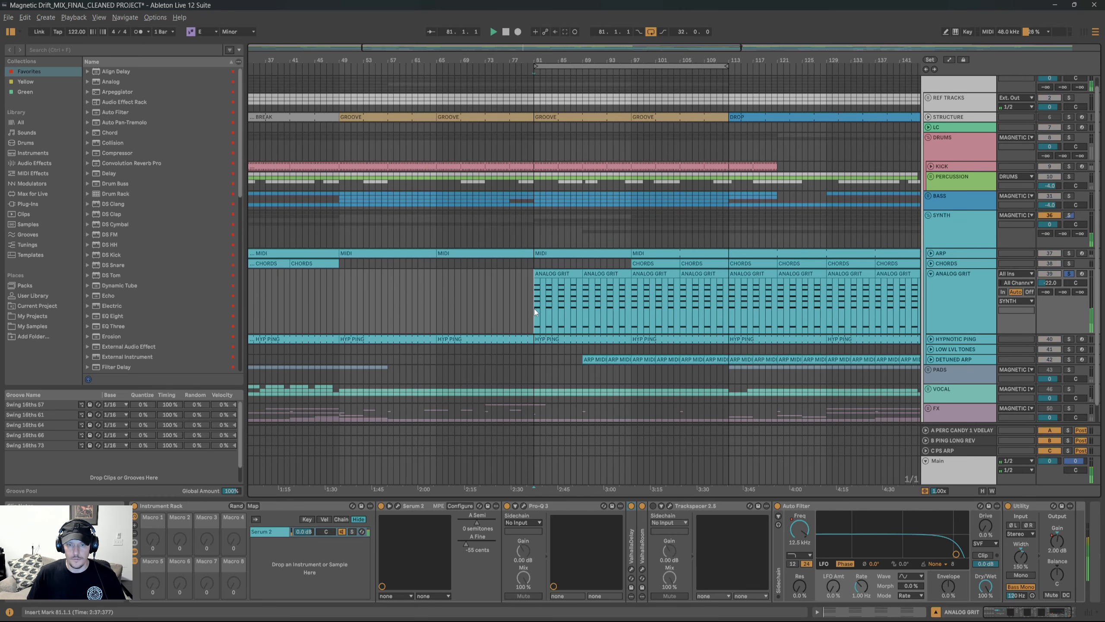
key("space")
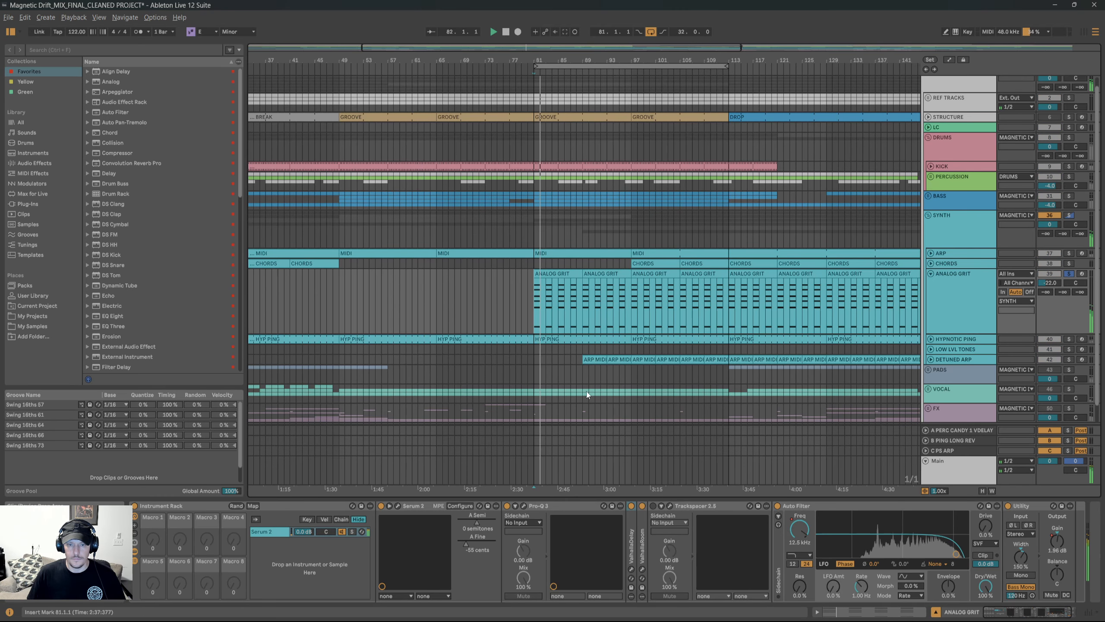
left_click(524, 505)
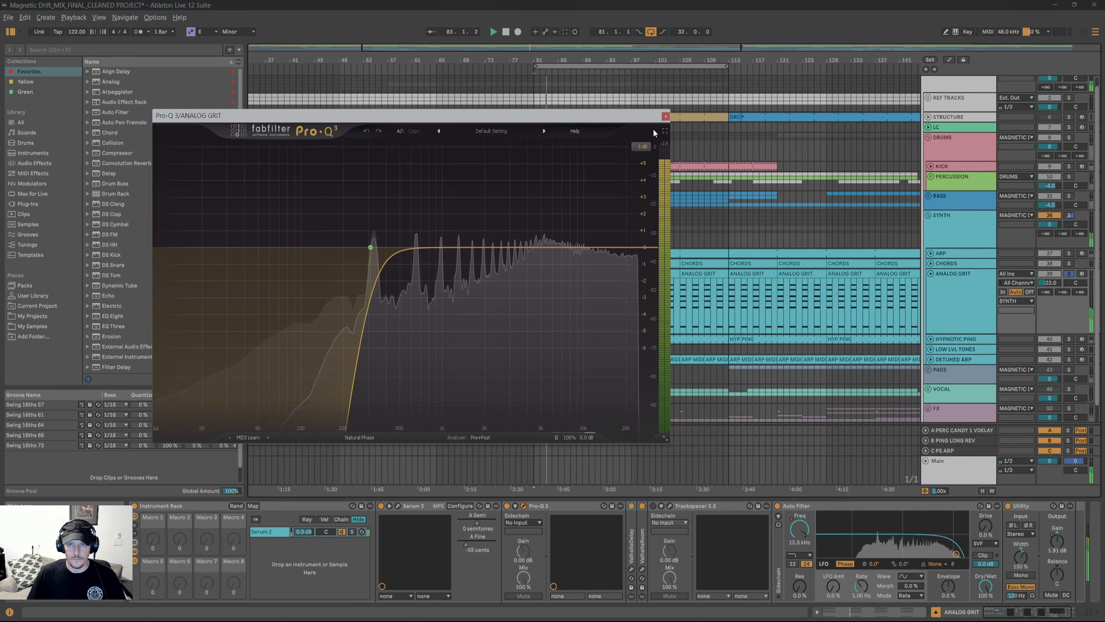
left_click(666, 111)
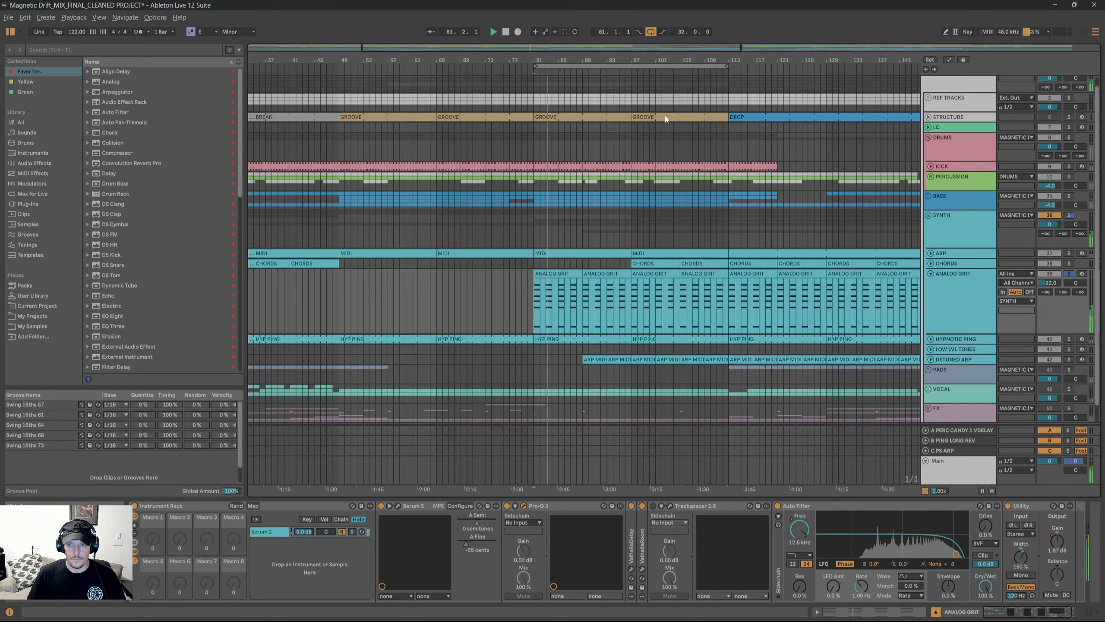
Stop playback and inspect the ValhallaDelay settings on the ANALOG GRIT track.
double_click(632, 527)
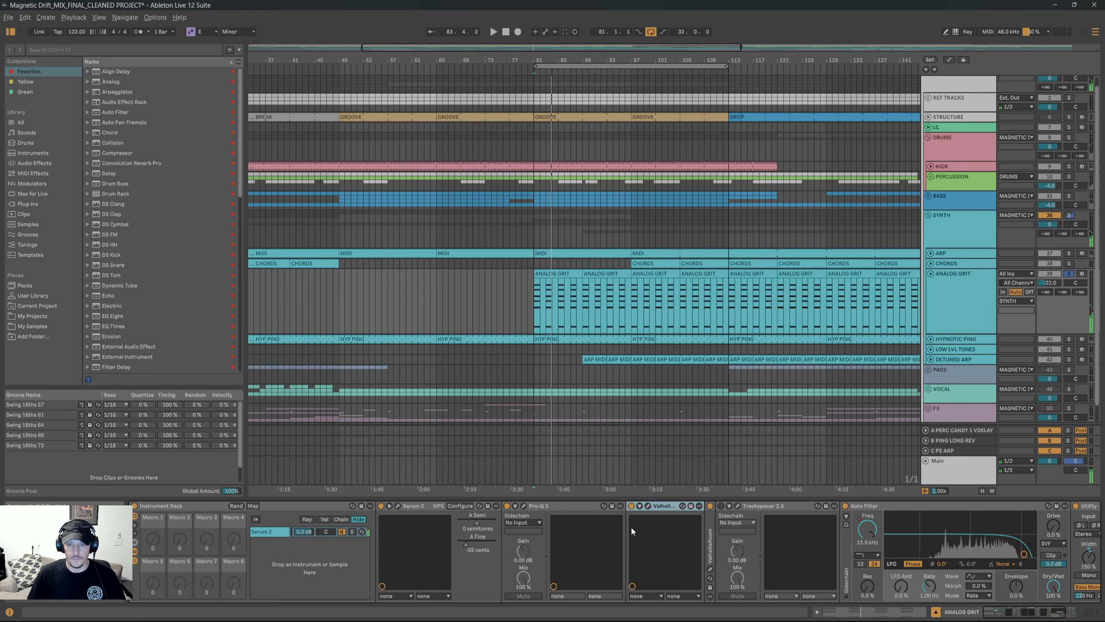
left_click(641, 507)
left_click(648, 506)
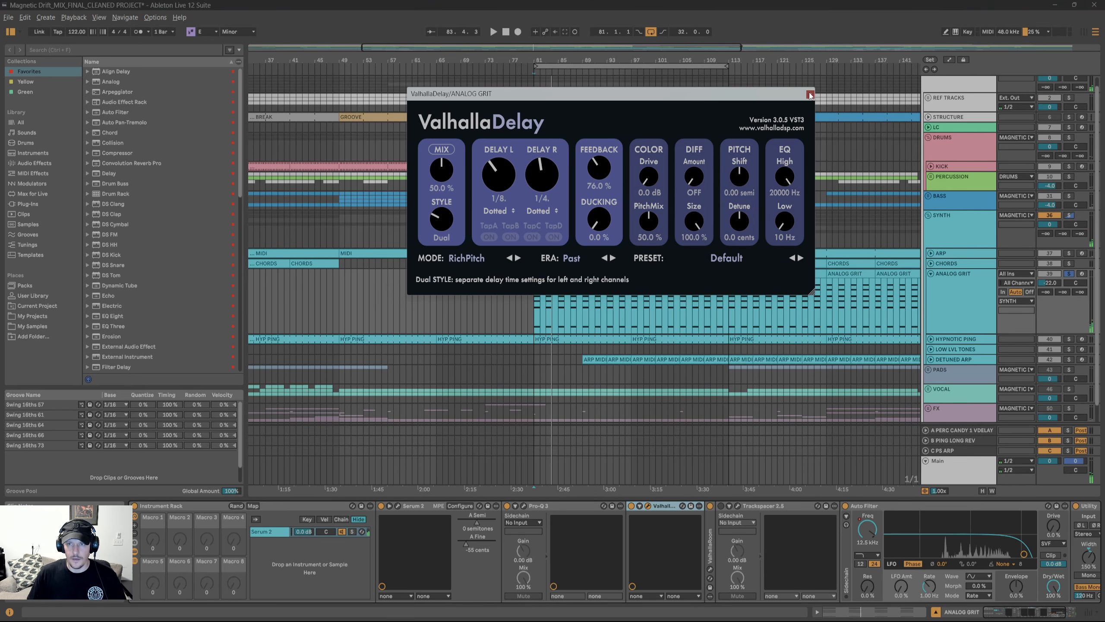
left_click(810, 95)
double_click(661, 505)
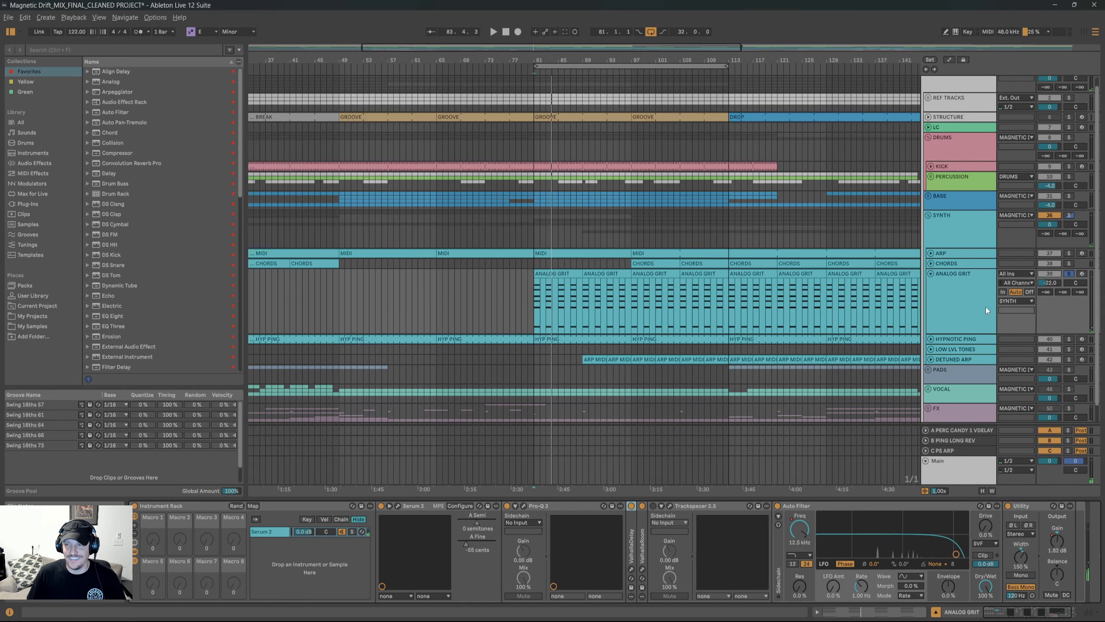
Unsolo ANALOG GRIT, play the full mix from bar 78 and reduce that track's height.
left_click(966, 300)
left_click(526, 298)
key("space")
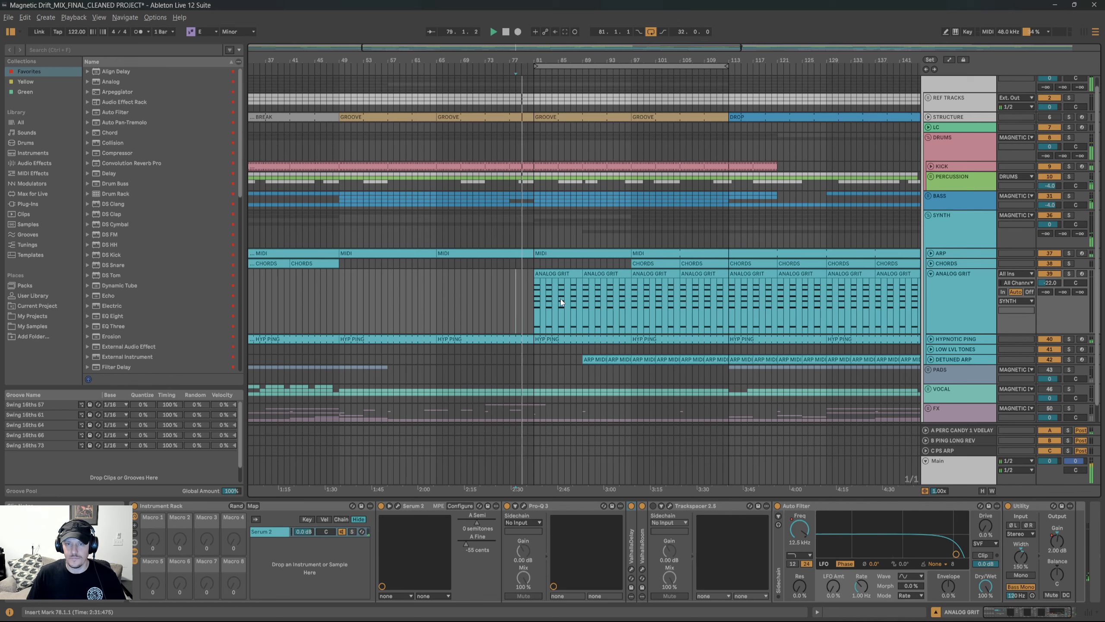
scroll(609, 302, "down", 2)
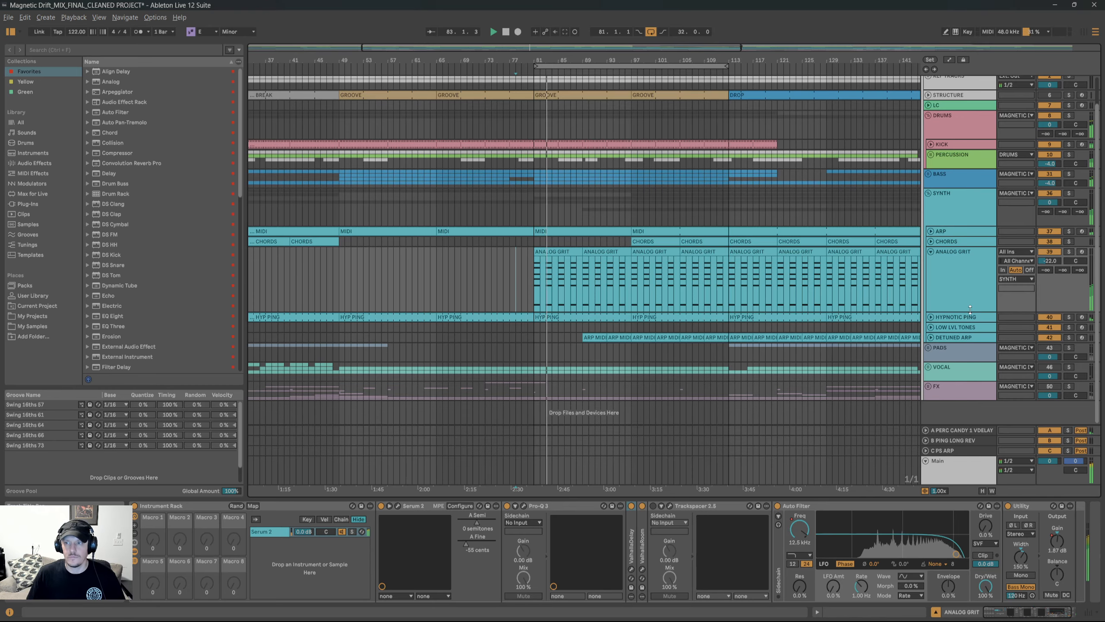
left_click_drag(970, 310, 962, 272)
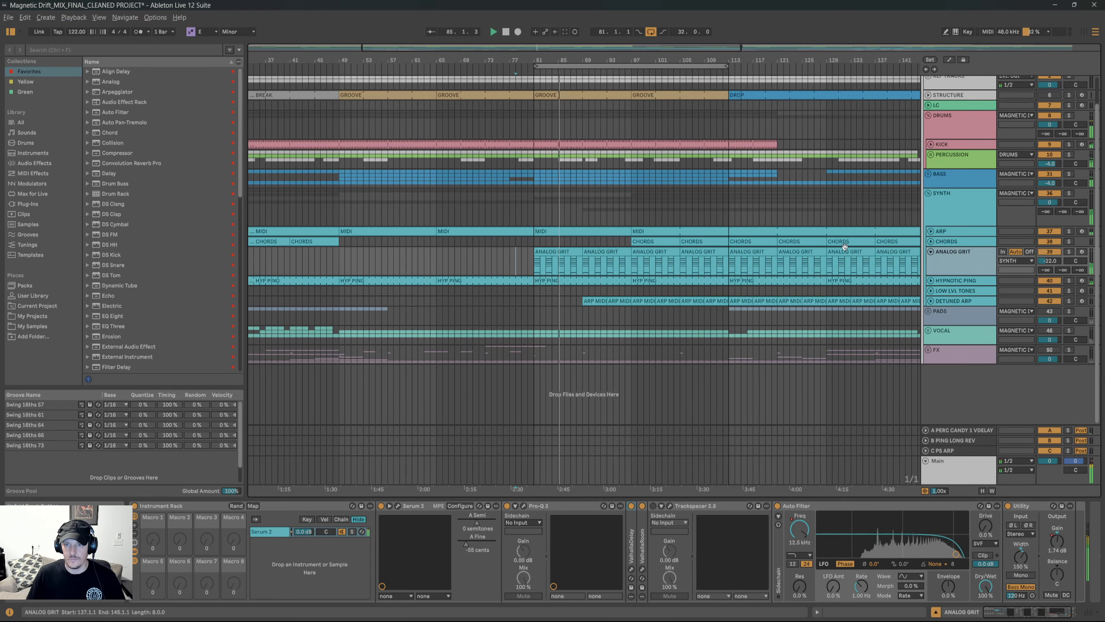
Audition the drop section in the full mix from bar 135 and again from bar 122.
scroll(616, 257, "right", 5)
scroll(615, 257, "up", 2)
left_click(637, 302)
key("space")
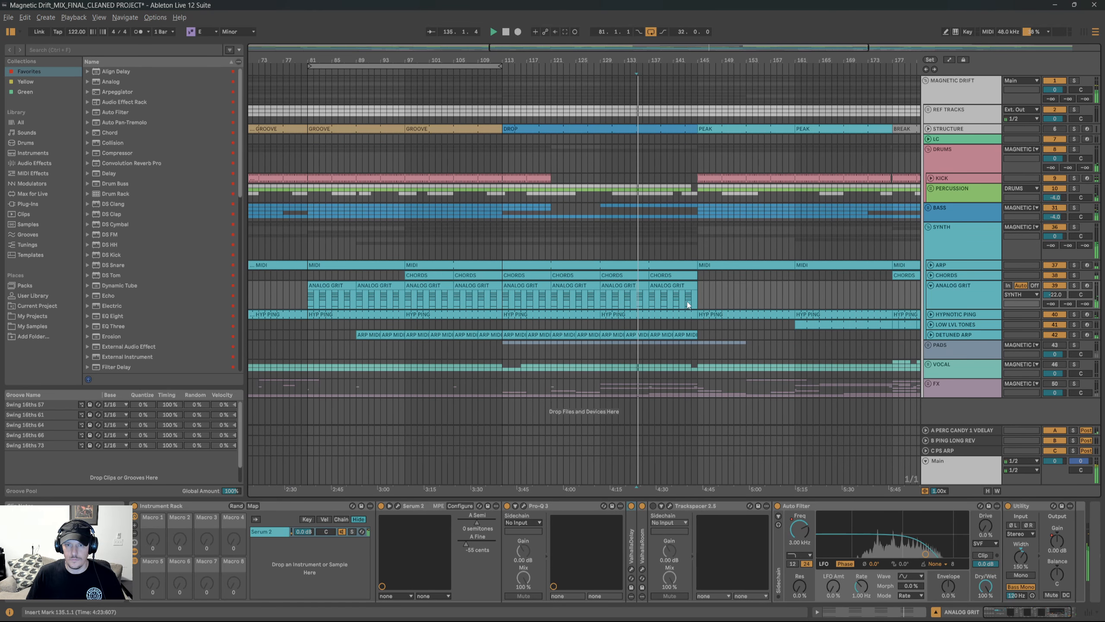
left_click(558, 296)
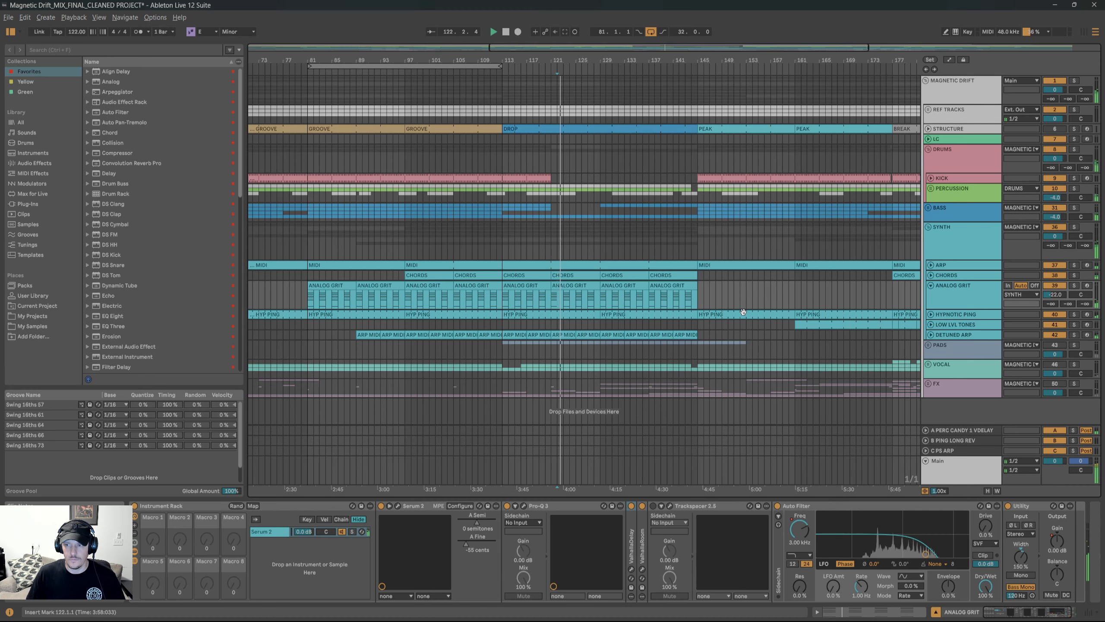
scroll(625, 298, "left", 4)
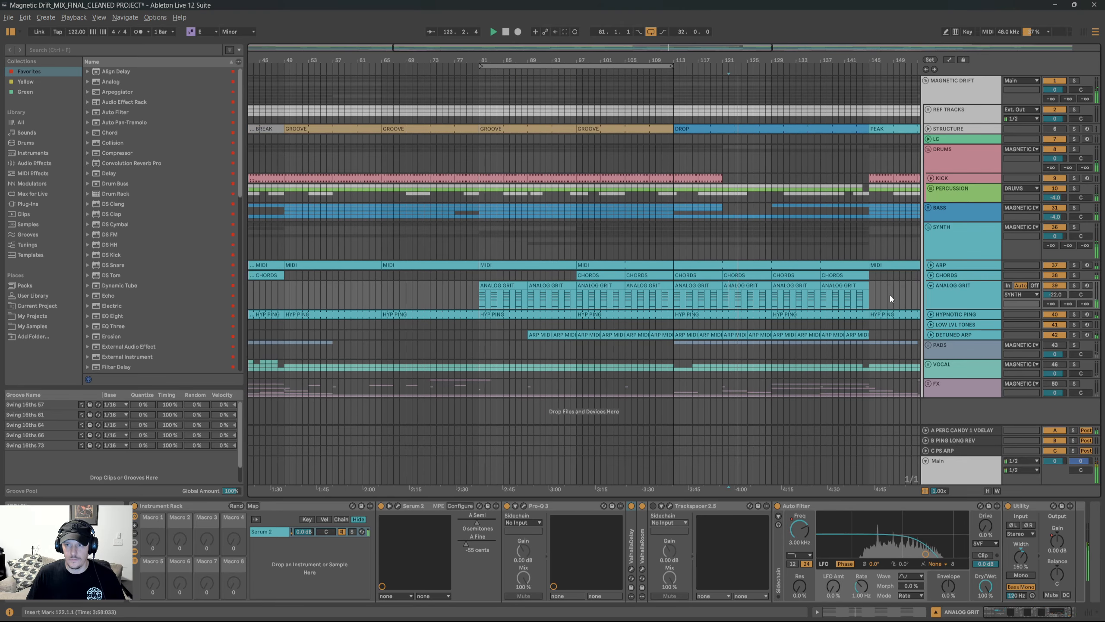
Mute the HYPNOTIC PING track during playback, expand it in the arrangement and reactivate it.
left_click(1053, 314)
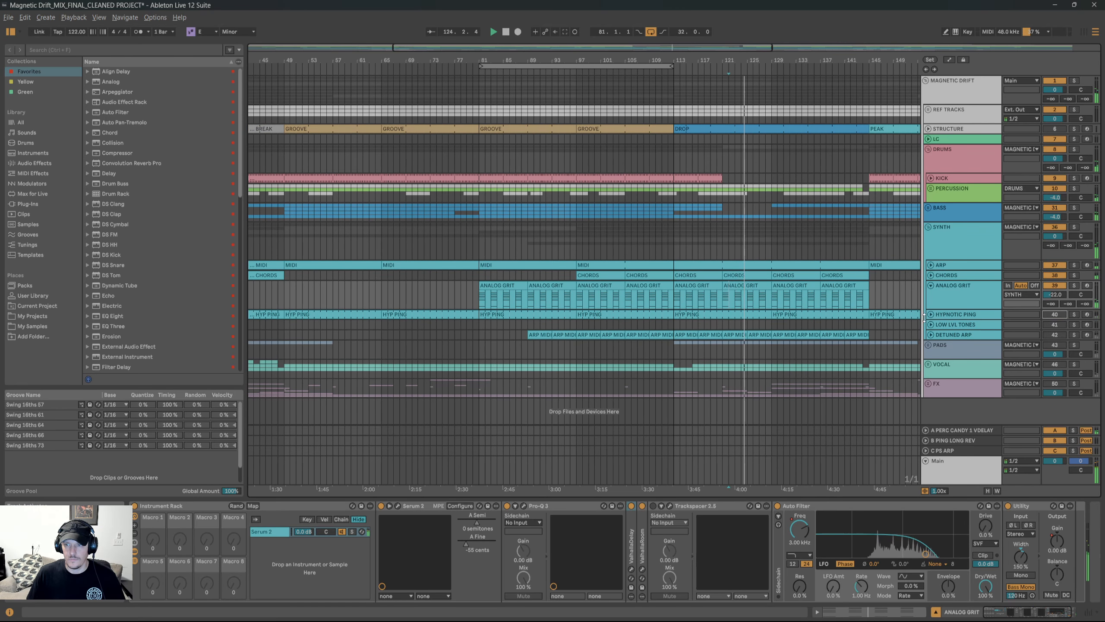
left_click_drag(813, 268, 724, 268)
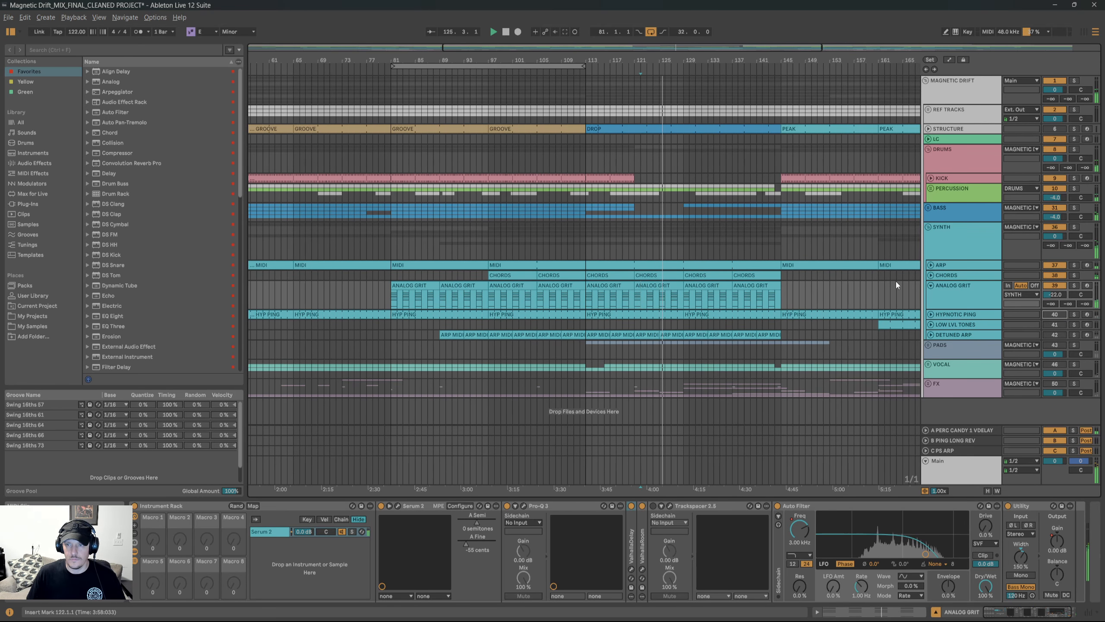
left_click(931, 314)
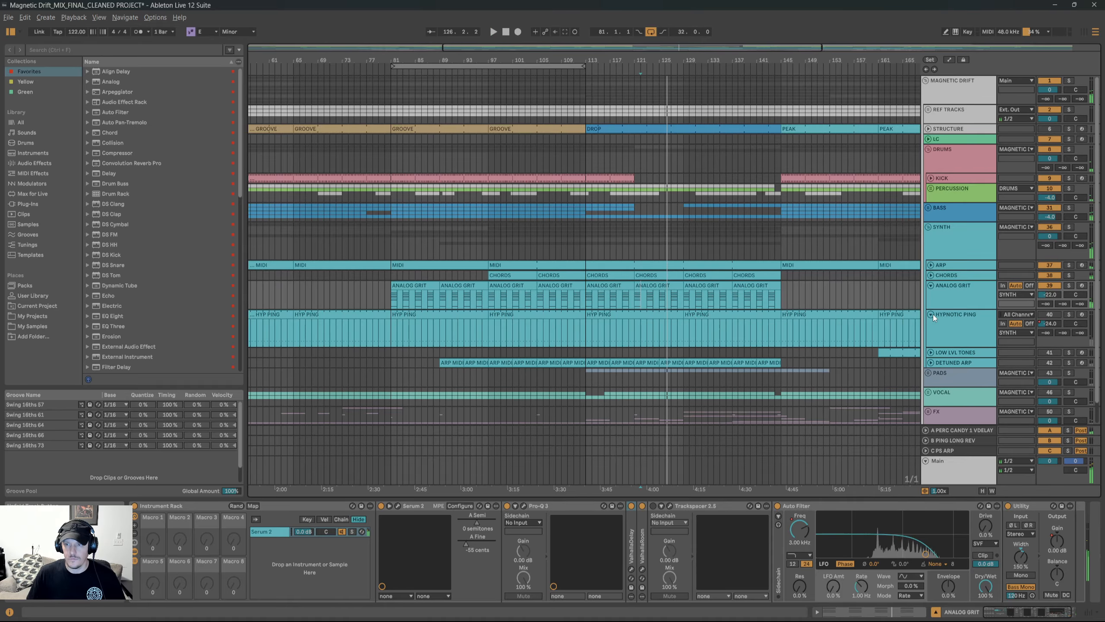
left_click(1047, 313)
Select the HYPNOTIC PING track to show its devices and set the playback start to bar 56.
left_click(977, 322)
left_click_drag(615, 299, 747, 285)
scroll(725, 331, "up", 3)
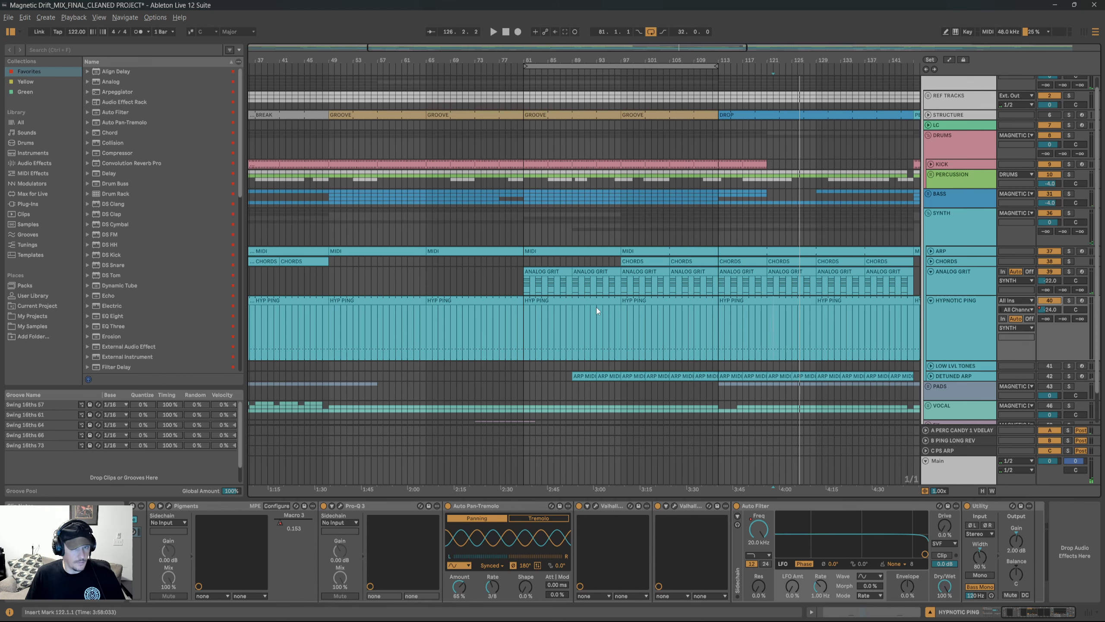
left_click_drag(507, 320, 622, 291)
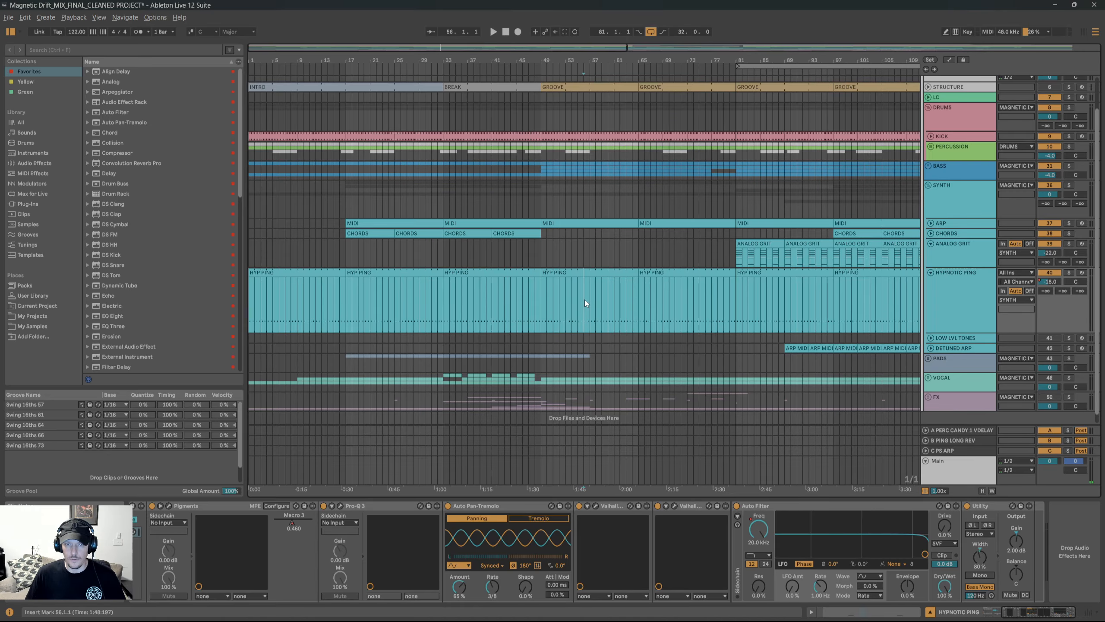
Audition the HYPNOTIC PING track in solo from bar 56.
key("space")
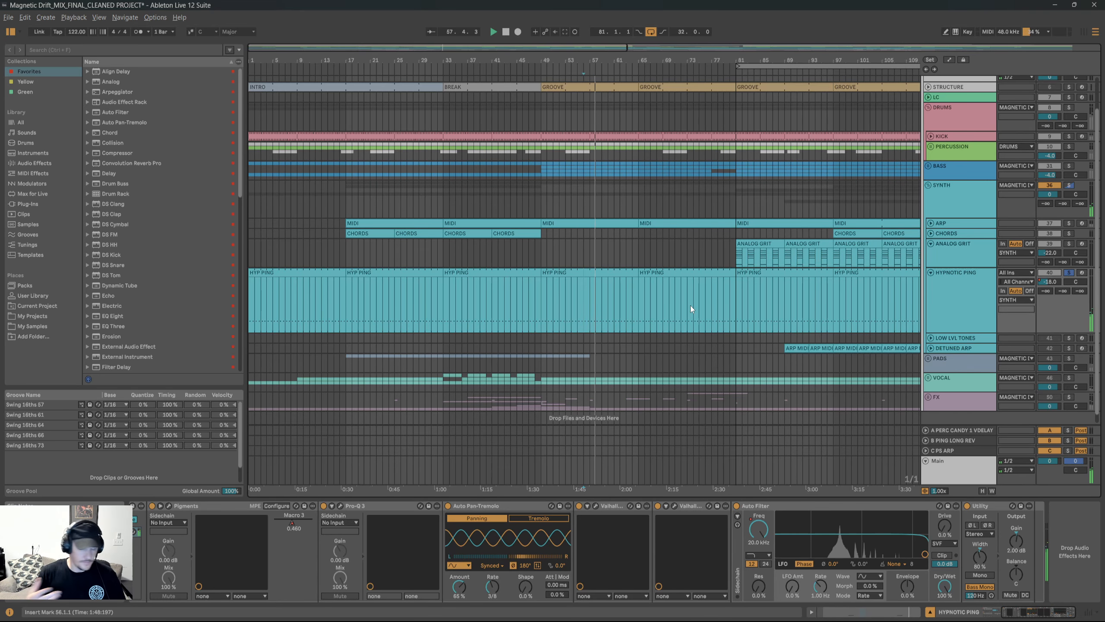
scroll(628, 305, "up", 5)
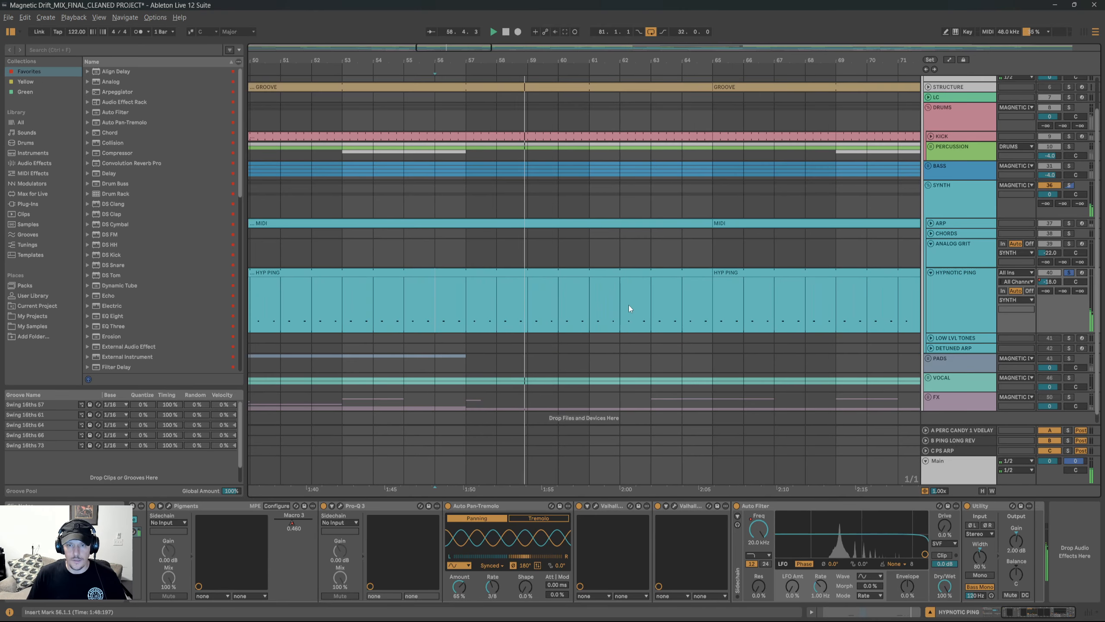
scroll(557, 318, "down", 5)
scroll(567, 321, "up", 1)
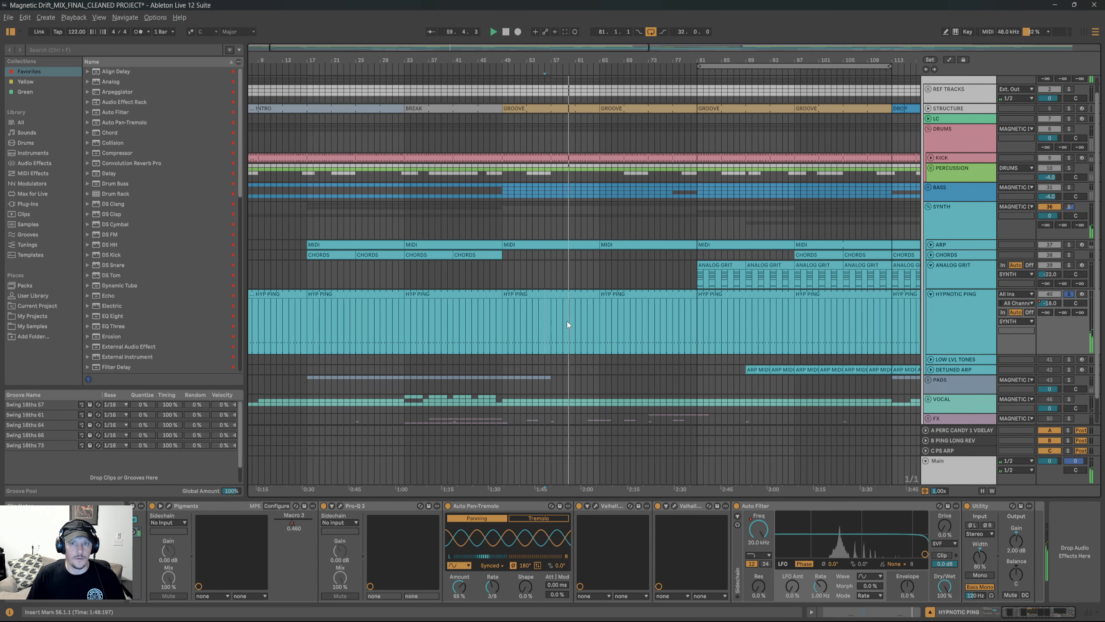
scroll(567, 324, "up", 1)
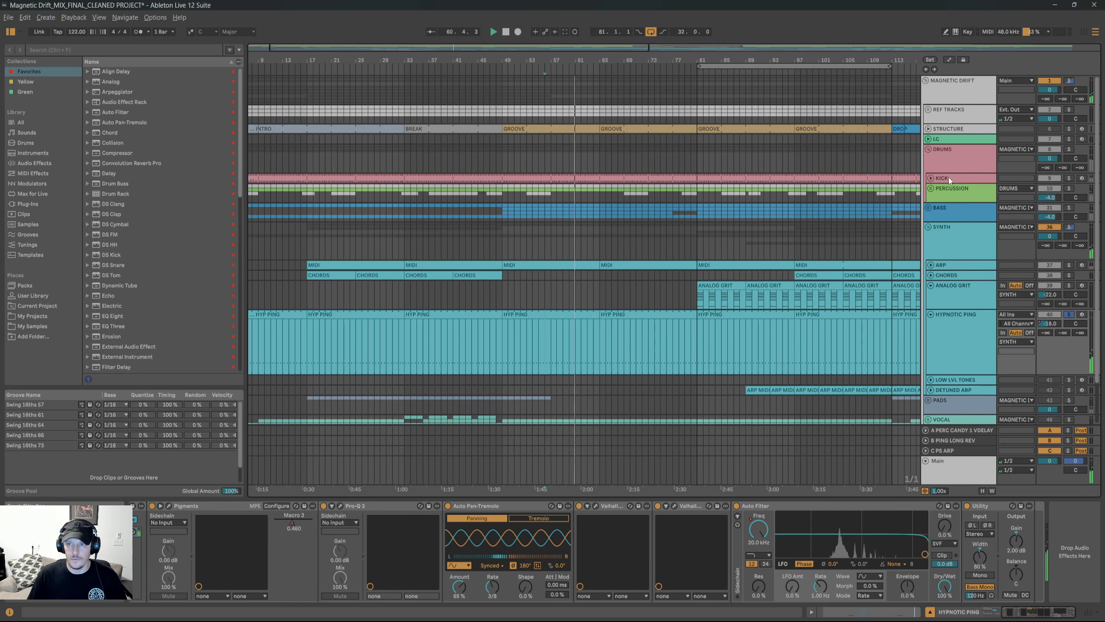
Audition HYPNOTIC PING with the KICK and PERCUSSION tracks added to the solo, then clear all solos and stop playback.
left_click(931, 177)
scroll(916, 203, "down", 1)
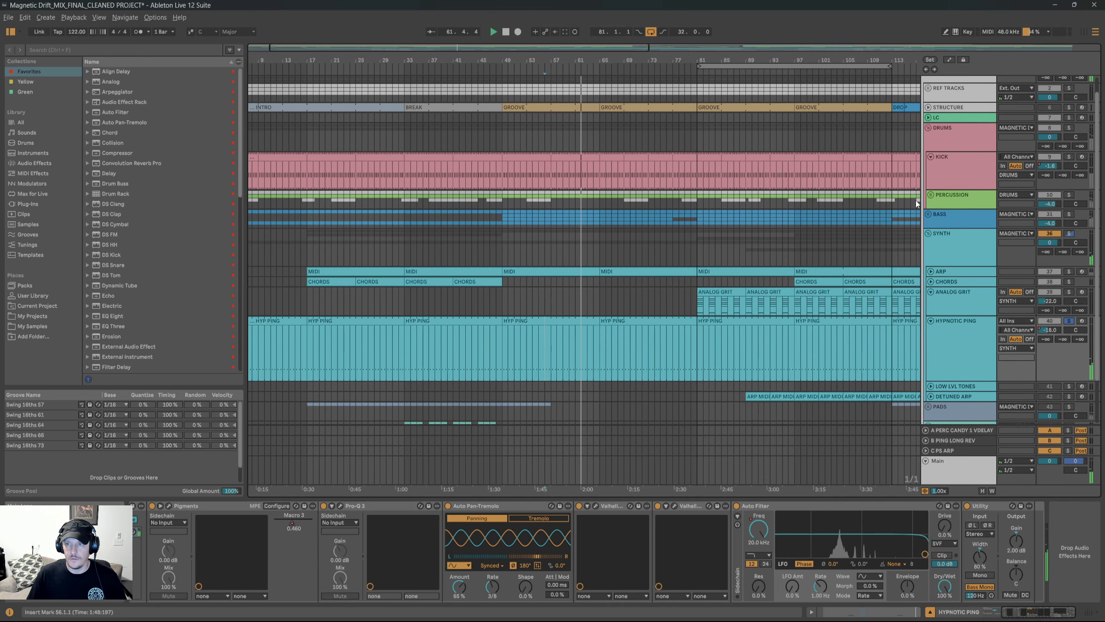
left_click(931, 157)
left_click(1083, 157)
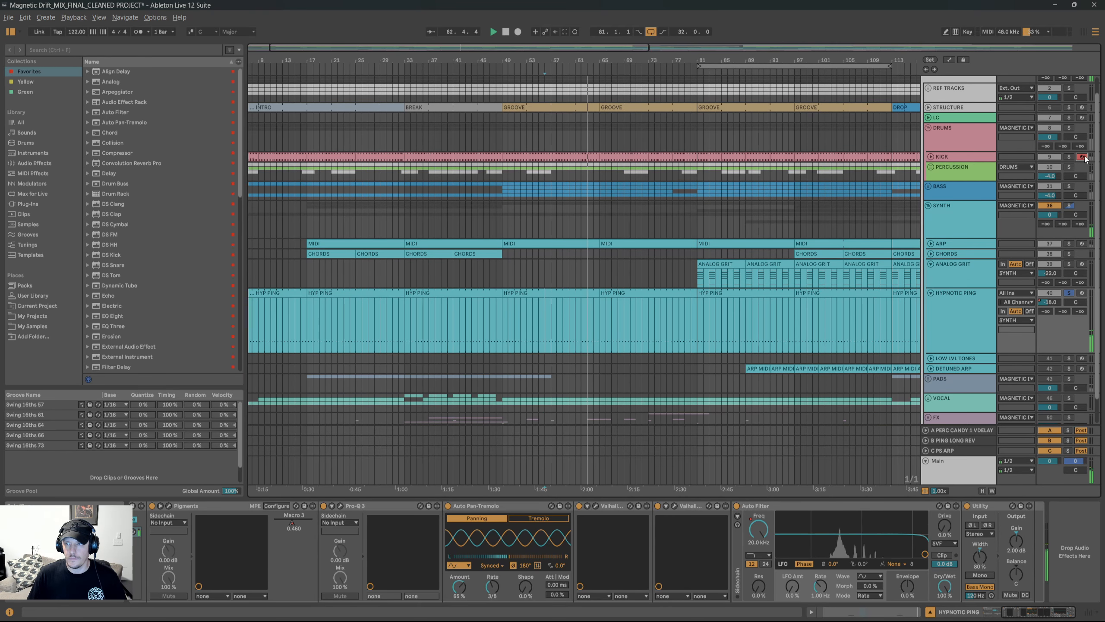
left_click(1083, 157)
left_click(1069, 157, "ctrl")
left_click(1069, 167, "ctrl")
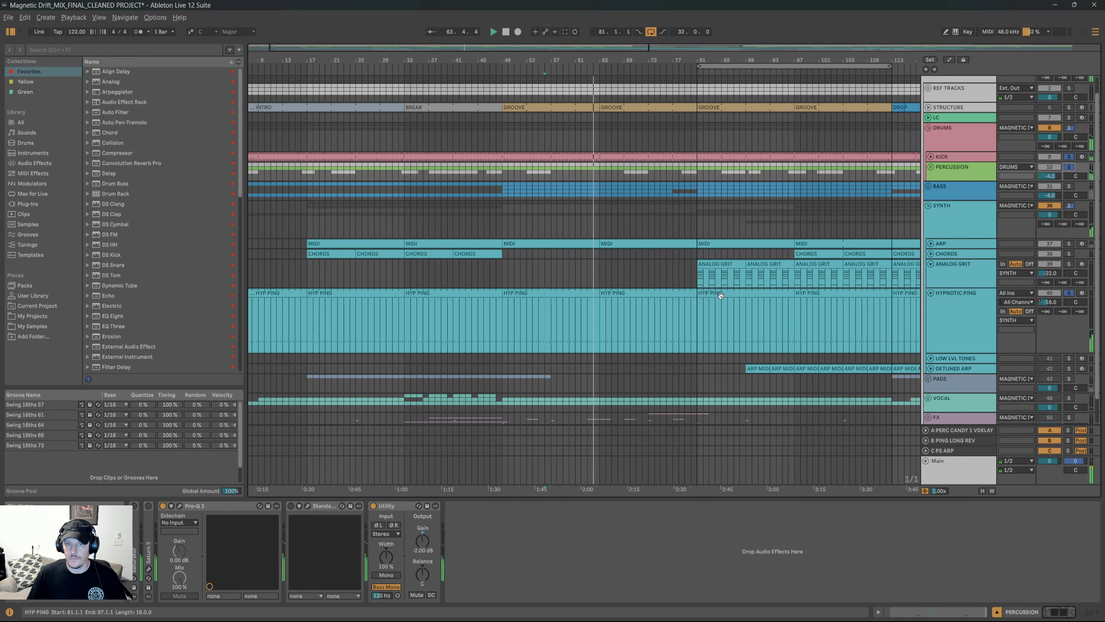
scroll(700, 296, "down", 1)
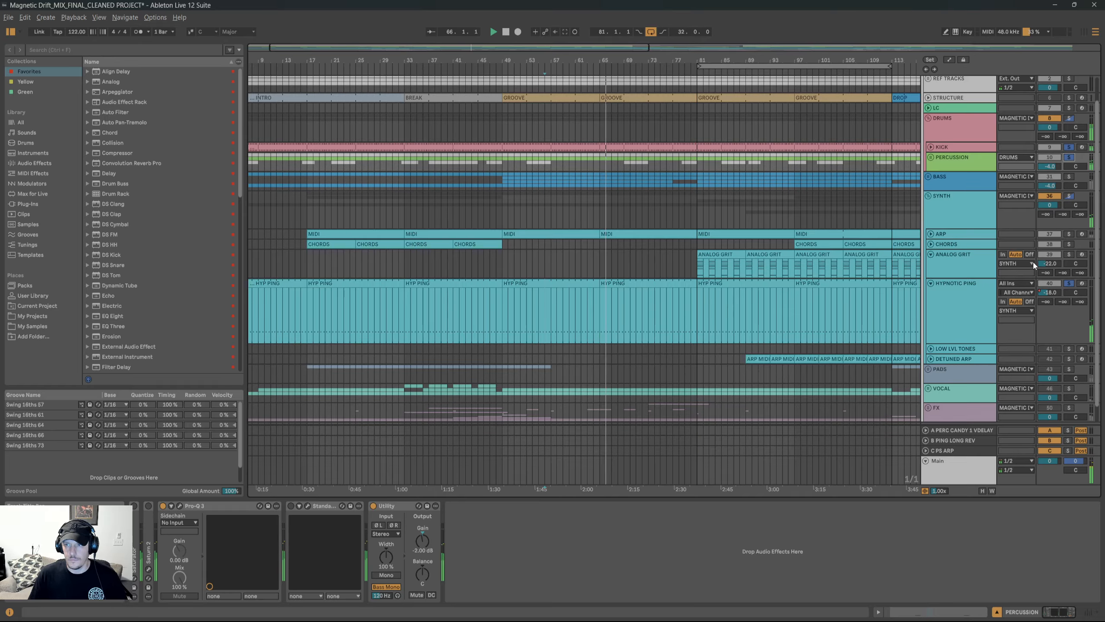
left_click(1069, 157)
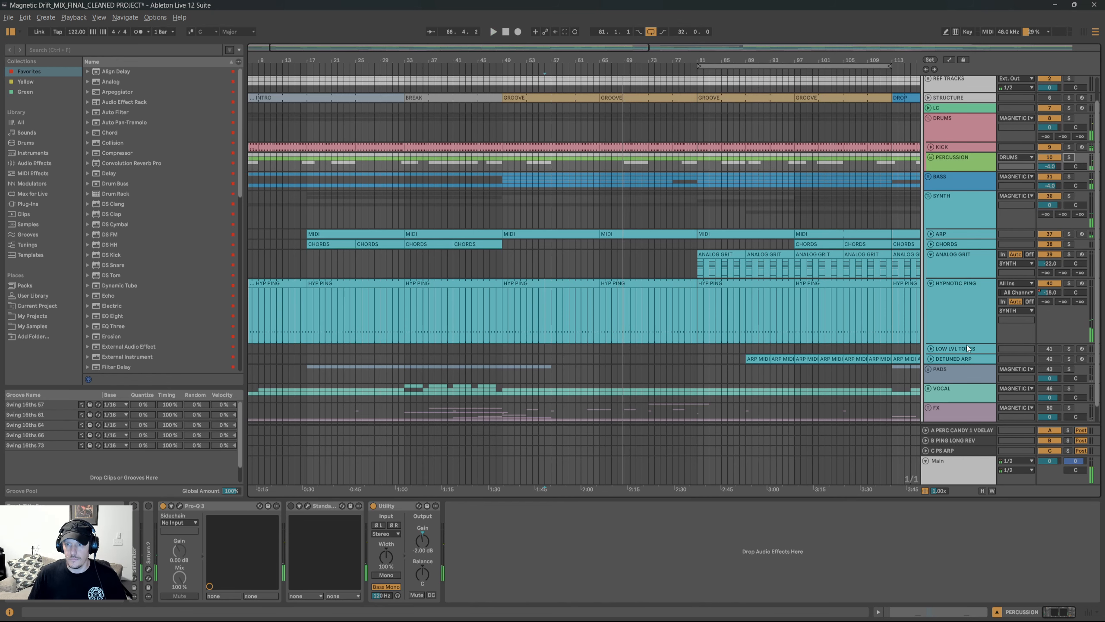
Examine the Pro-Q 3 curve on HYPNOTIC PING and collapse the HYPNOTIC PING and ANALOG GRIT tracks.
left_click_drag(968, 348, 971, 321)
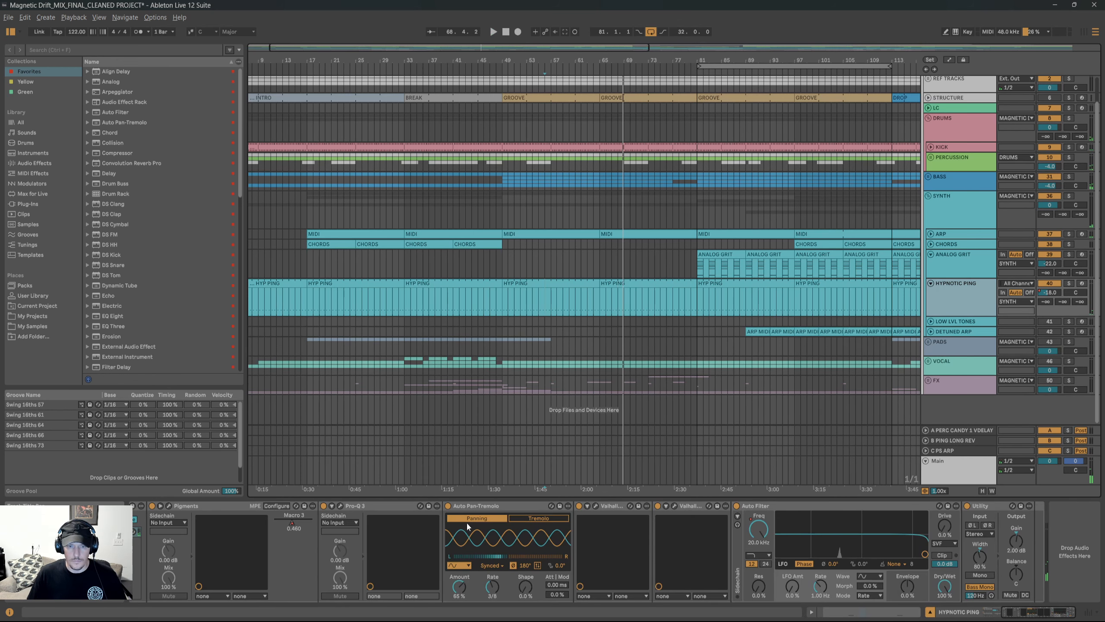
left_click(340, 506)
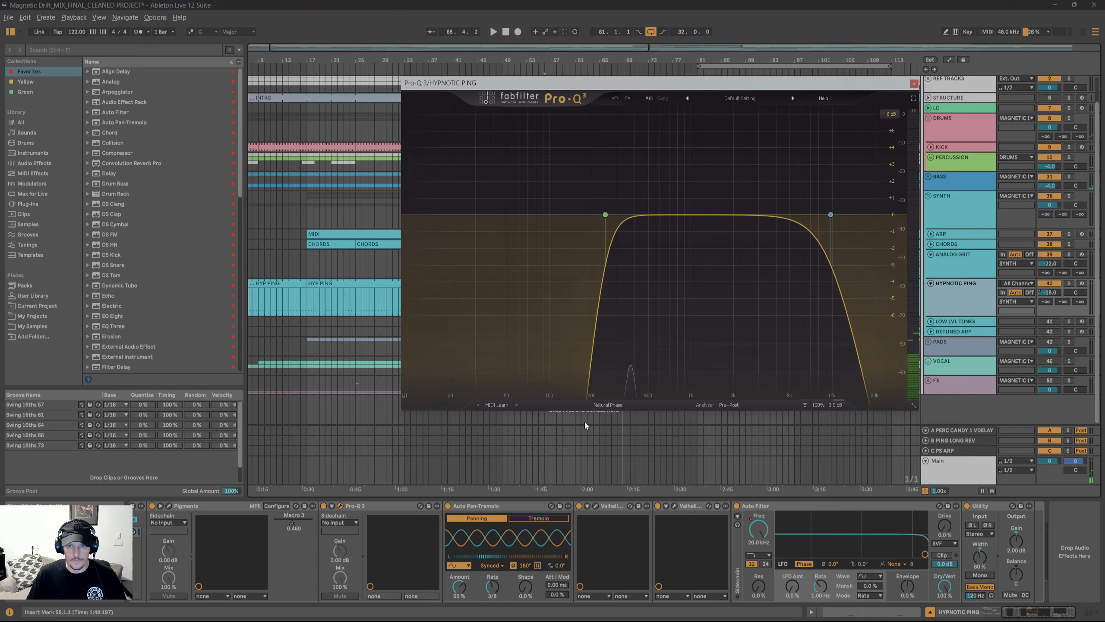
left_click(914, 81)
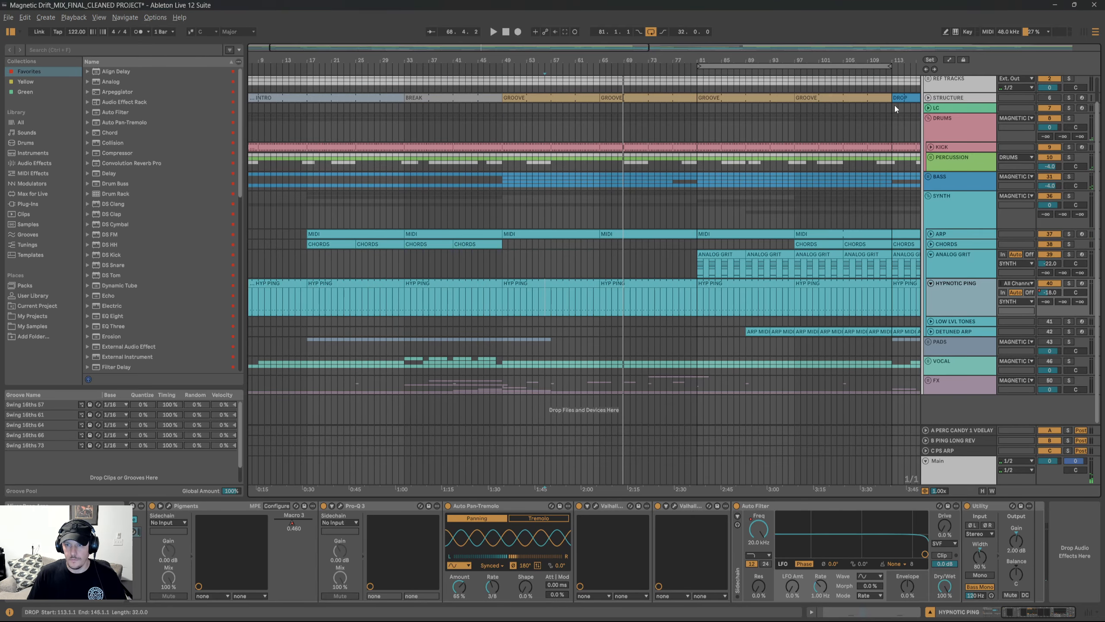
left_click(931, 283)
left_click(930, 287)
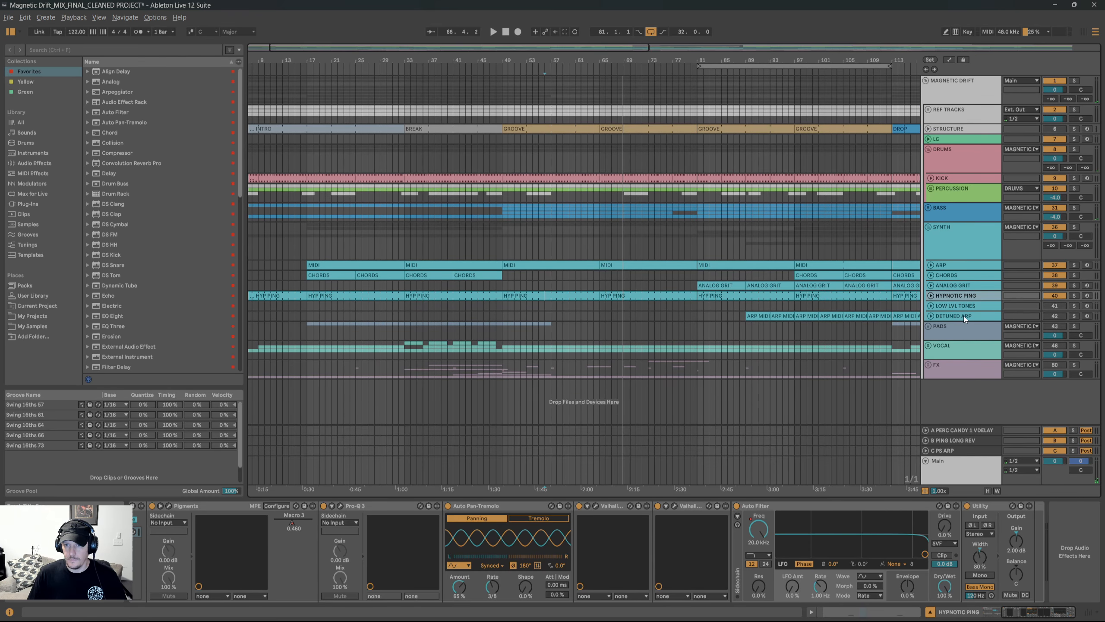
Expand the LOW LVL TONES track to show its clips and devices, and set the playback start to bar 185.
left_click(931, 305)
scroll(689, 297, "right", 10)
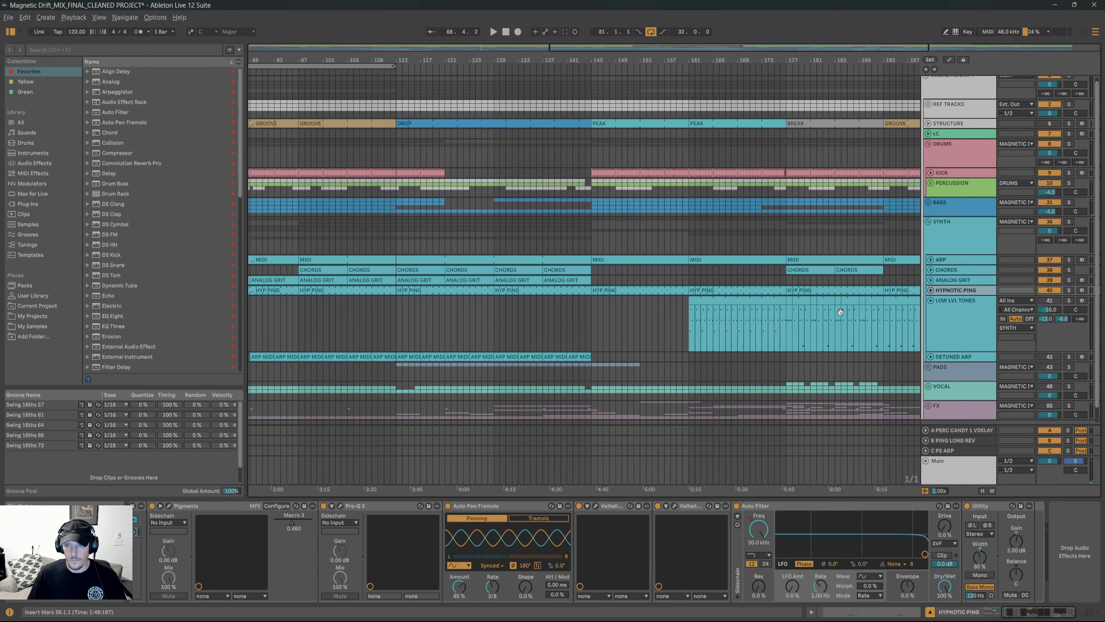
scroll(840, 312, "right", 4)
left_click(953, 306)
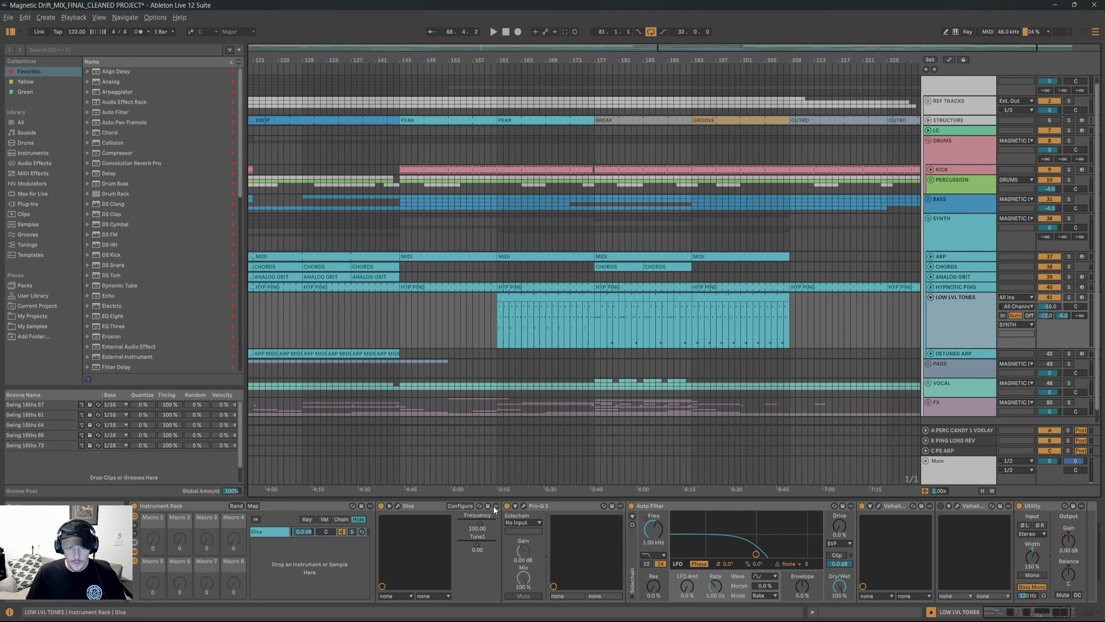
left_click(645, 320)
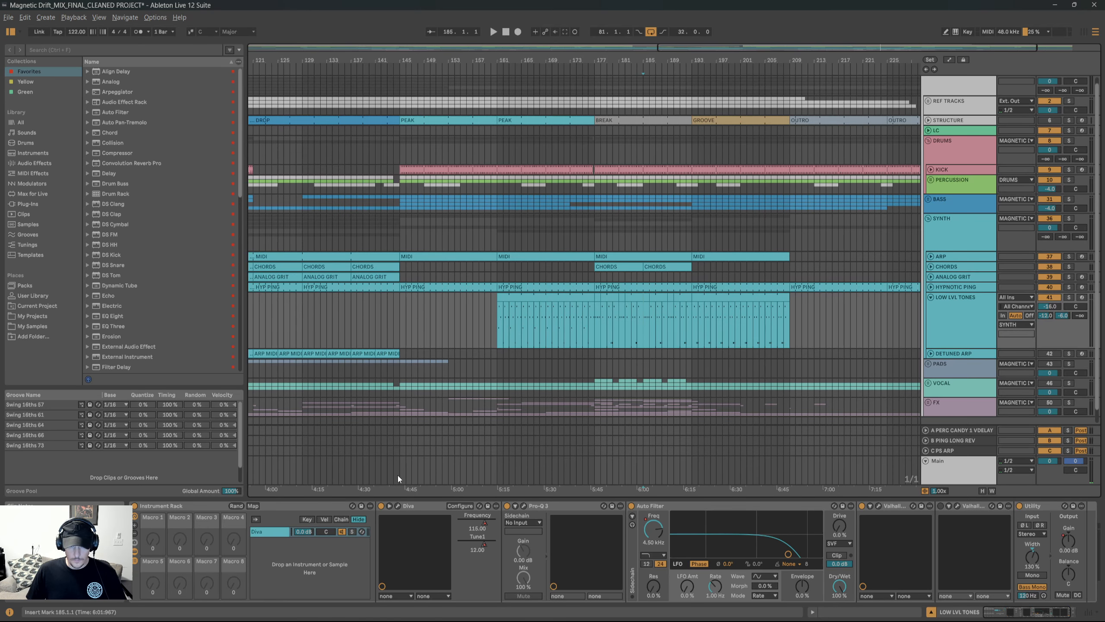
Examine the main and trimmer settings of the Diva synth on LOW LVL TONES and close the plugin window.
left_click(396, 506)
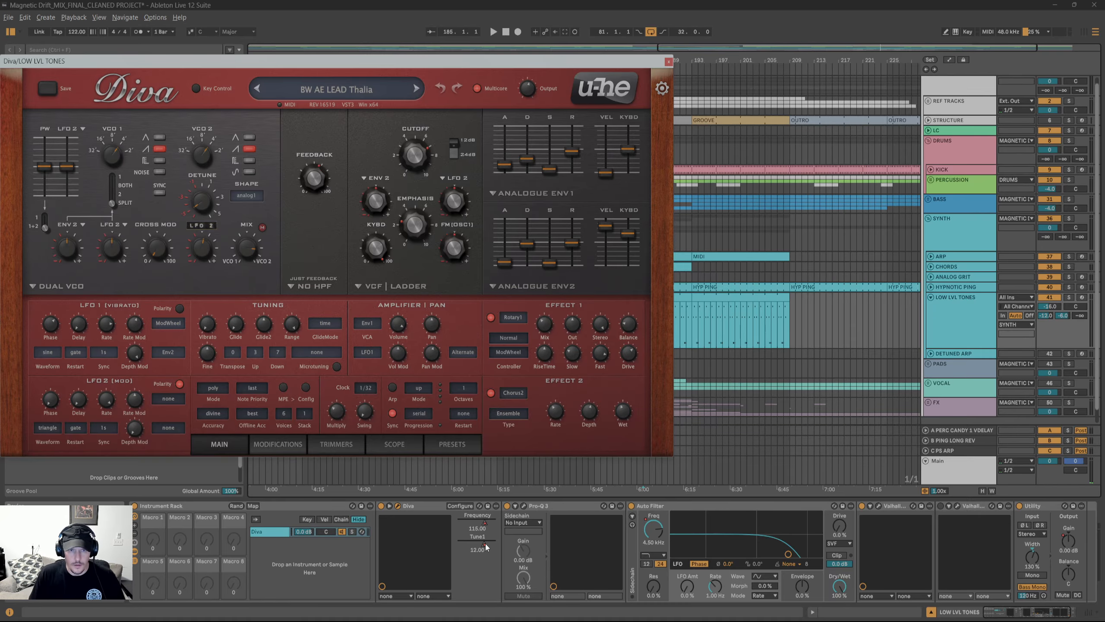
left_click(340, 444)
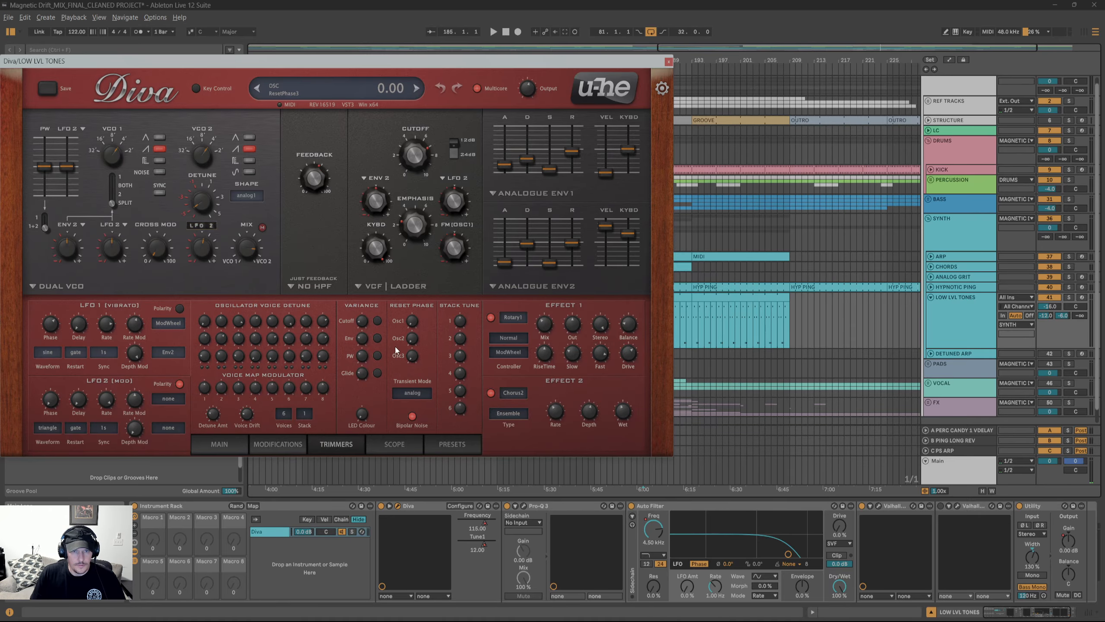
left_click(235, 446)
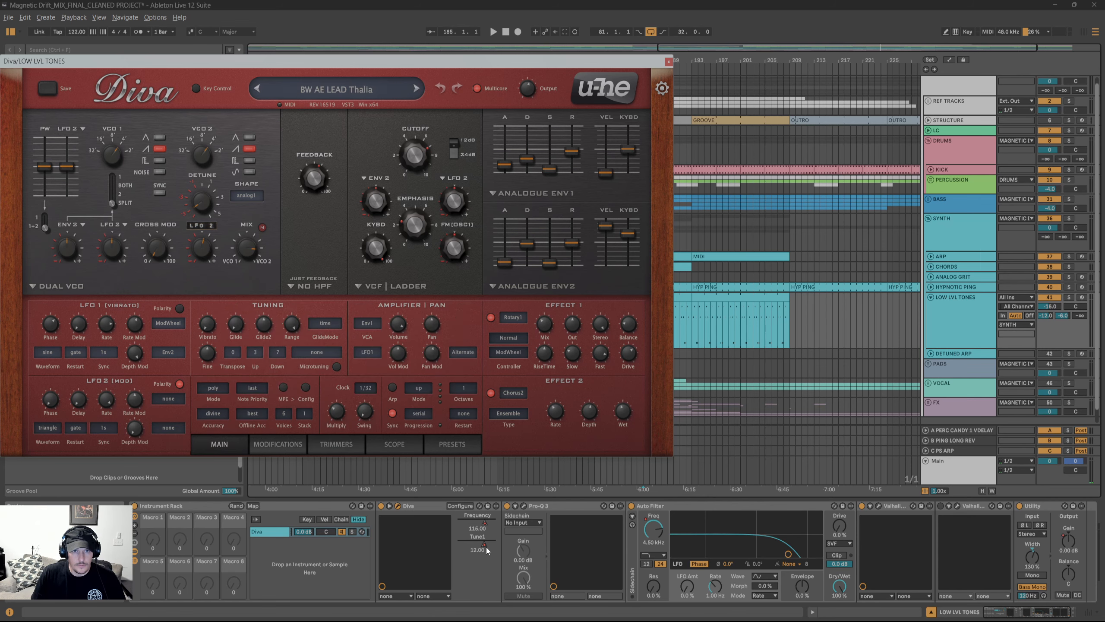
mouse_move(405, 162)
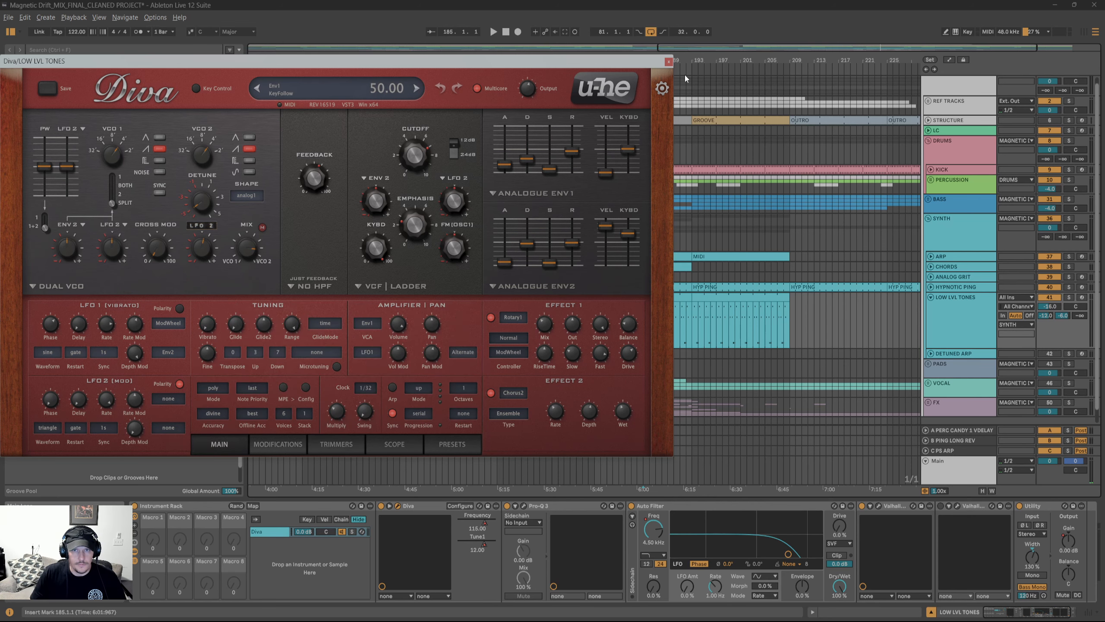
left_click(669, 61)
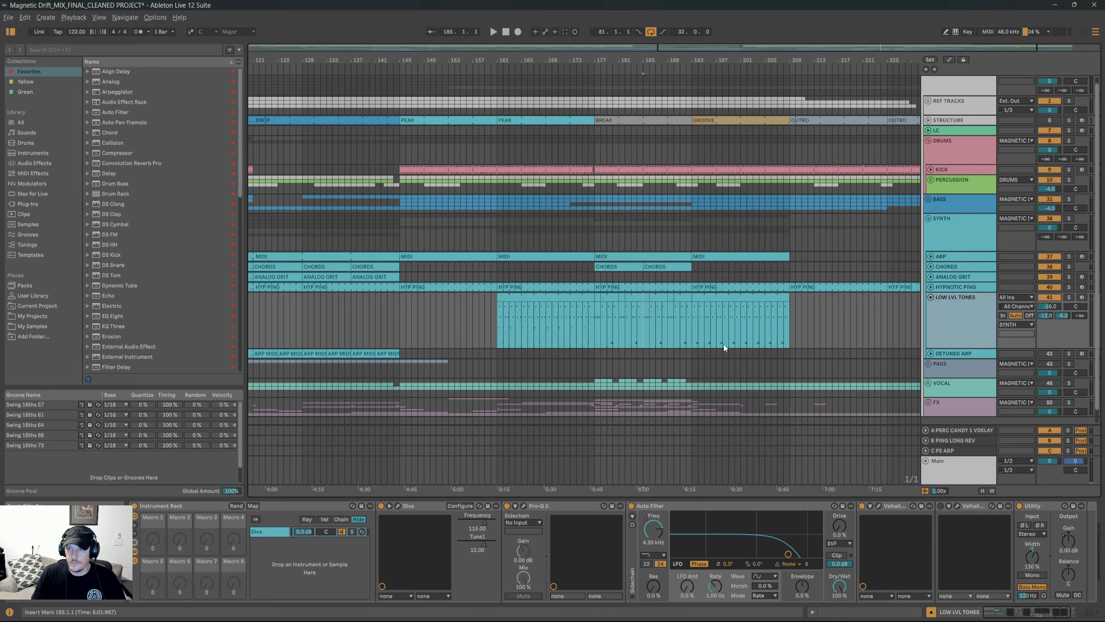
Solo the LOW LVL TONES track, play it from bar 172 and place the insert marker at bar 161.
left_click(566, 321)
key("s")
key("space")
left_click(498, 318)
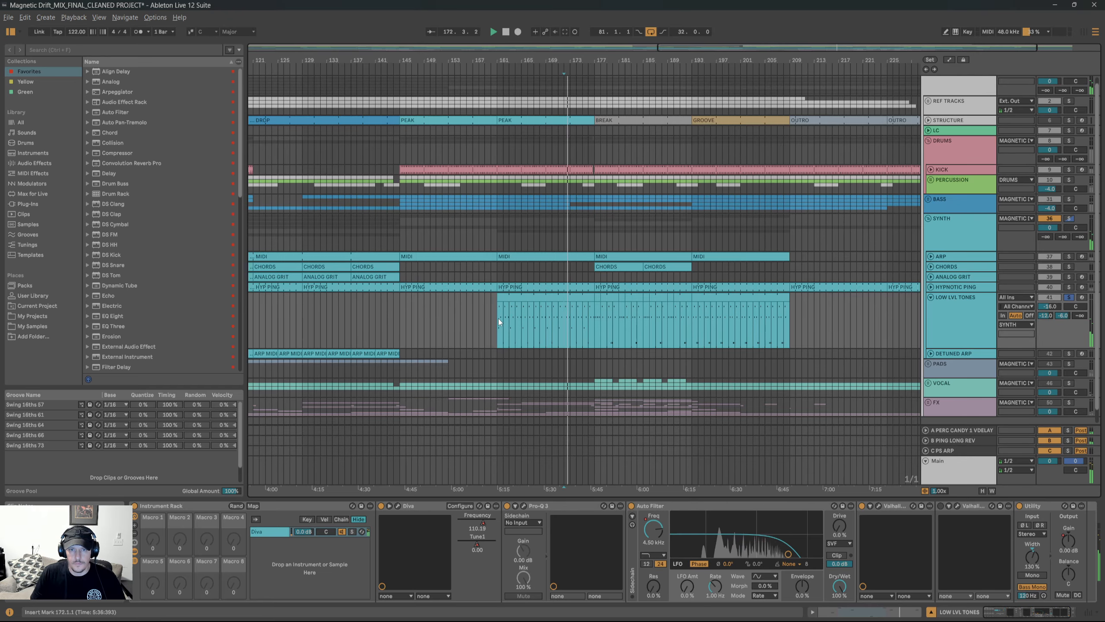
Inspect the ValhallaDelay settings on LOW LVL TONES during playback and close the plugin window.
left_click(879, 505)
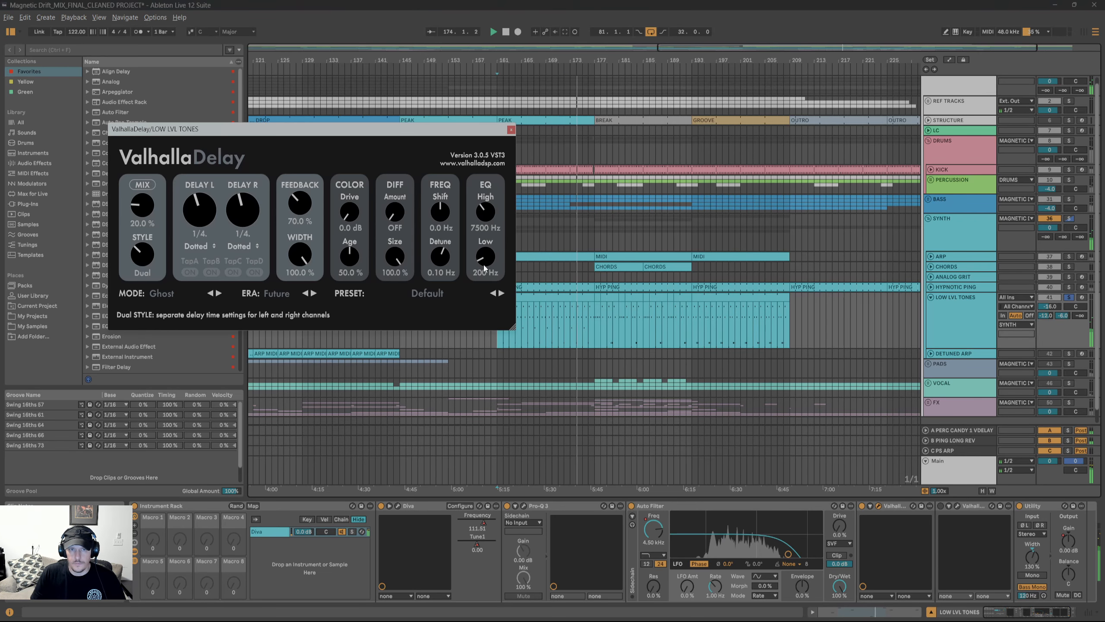
left_click(511, 129)
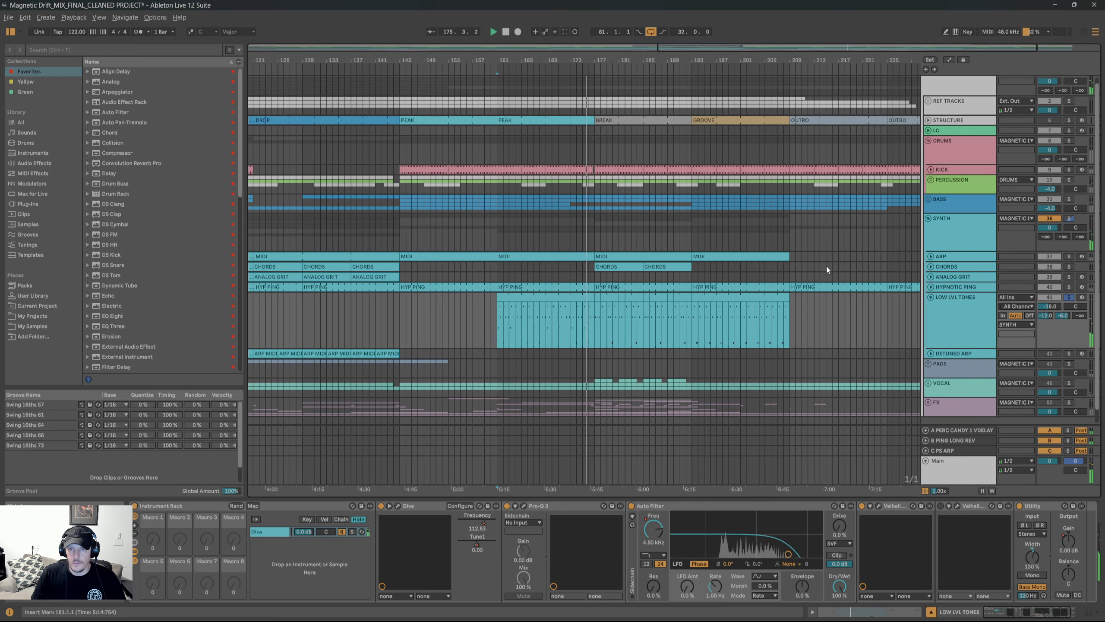
Expand the CHORDS track and audition it with LOW LVL TONES, soloing CHORDS, PERCUSSION and KICK alongside.
left_click(931, 267)
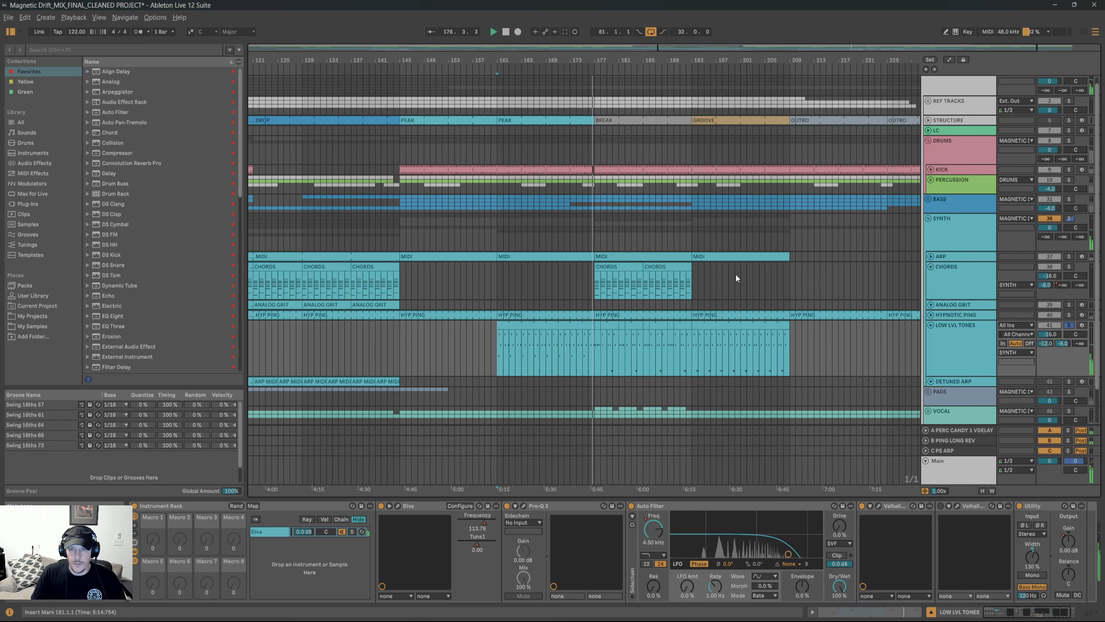
left_click(1069, 266, "ctrl")
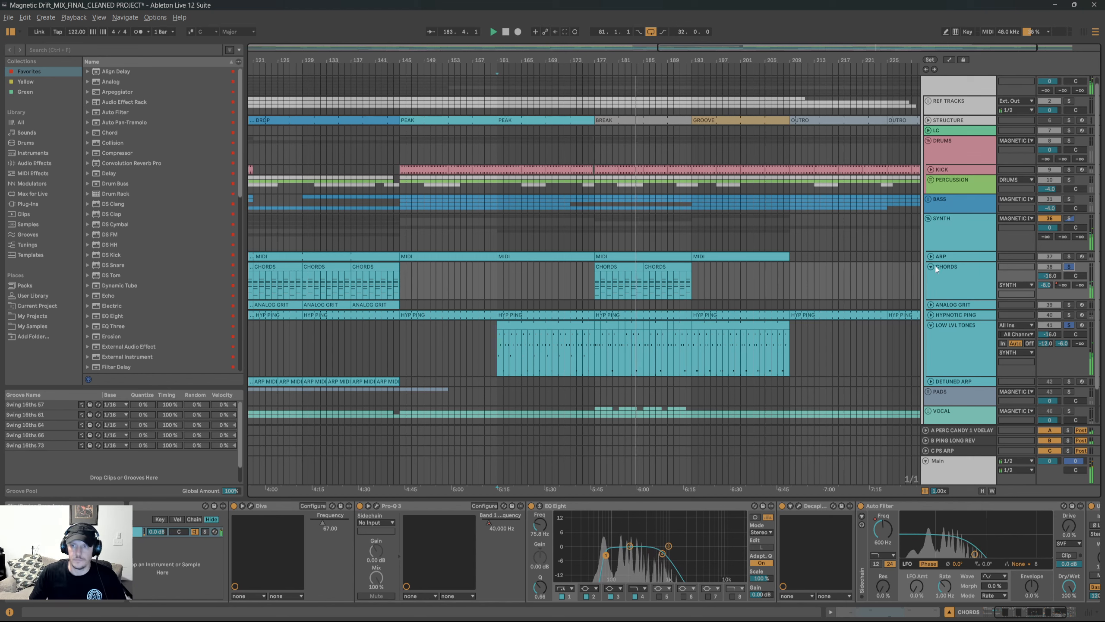
left_click(1068, 179)
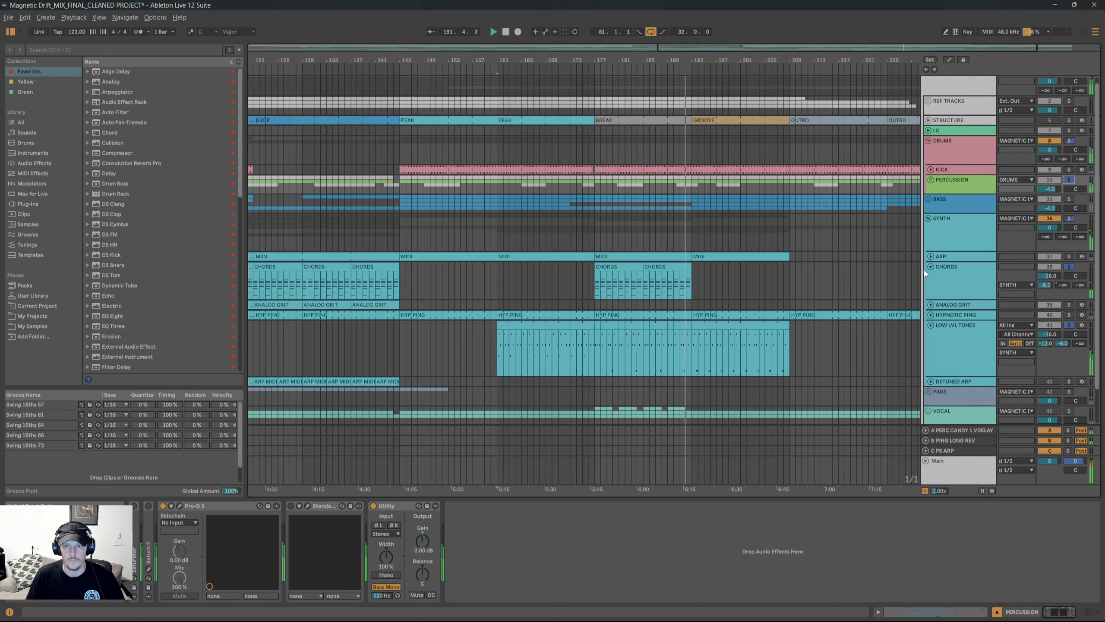
left_click(1069, 169, "ctrl")
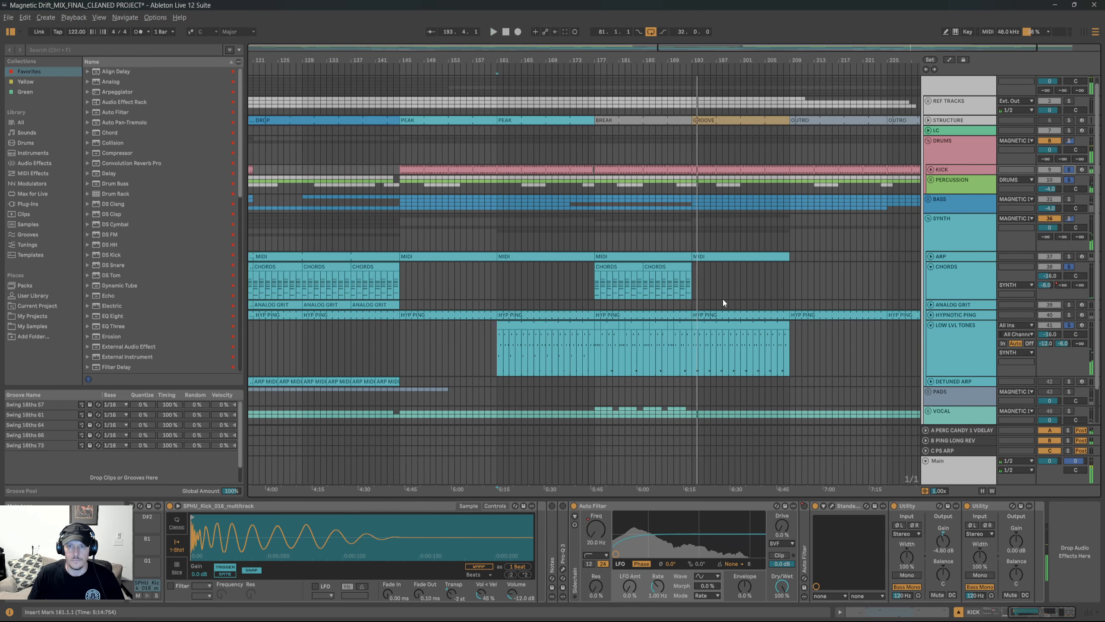
Fold the LOW LVL TONES track, and expand and solo the DETUNED ARP track.
left_click_drag(967, 376, 968, 358)
left_click(931, 324)
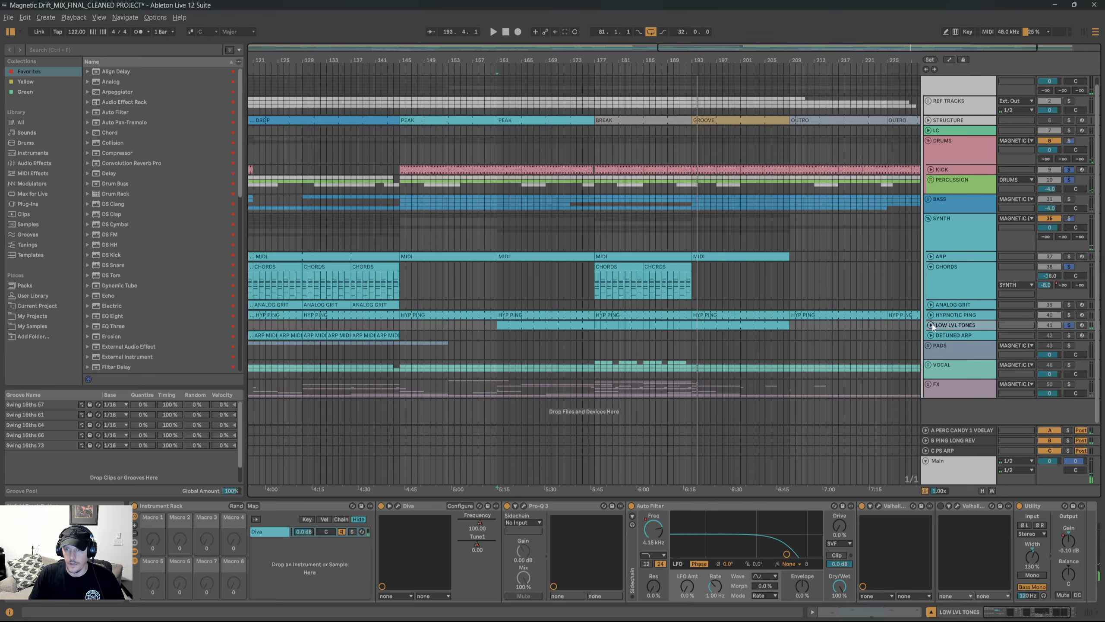
left_click(931, 335)
scroll(988, 323, "down", 1)
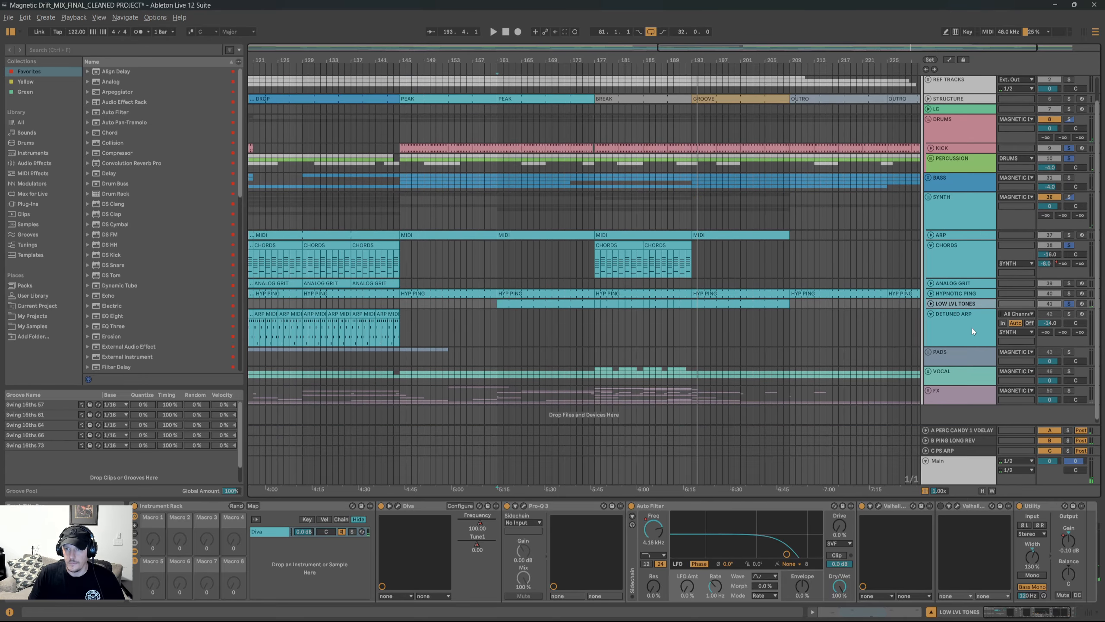
left_click(1069, 314)
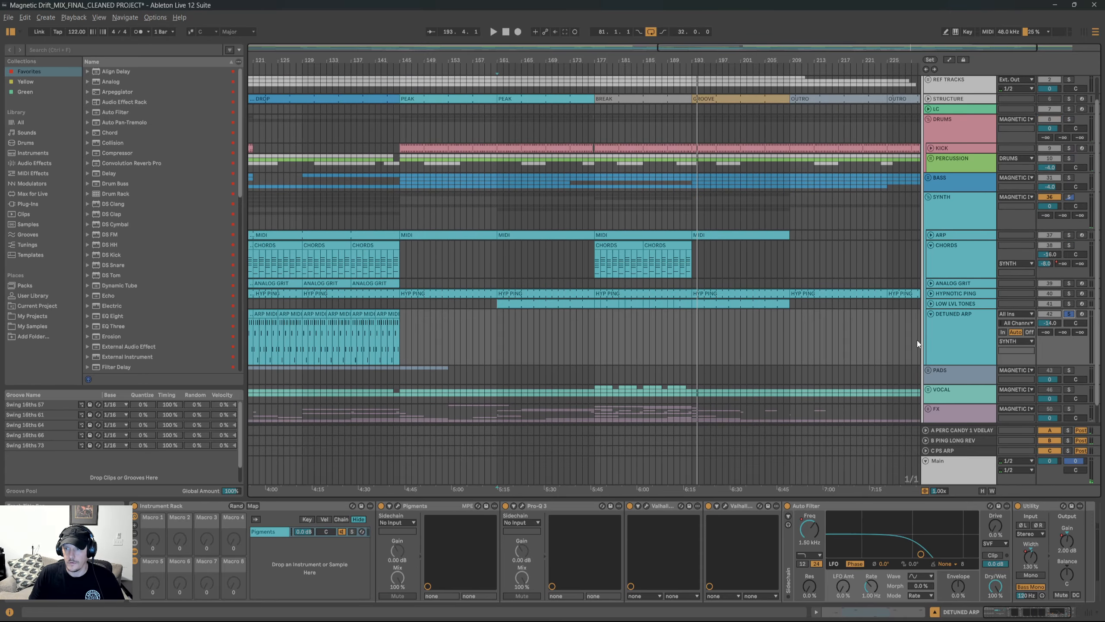
Play the arrangement from bar 121 to hear DETUNED ARP in the drop section.
scroll(807, 340, "left", 10)
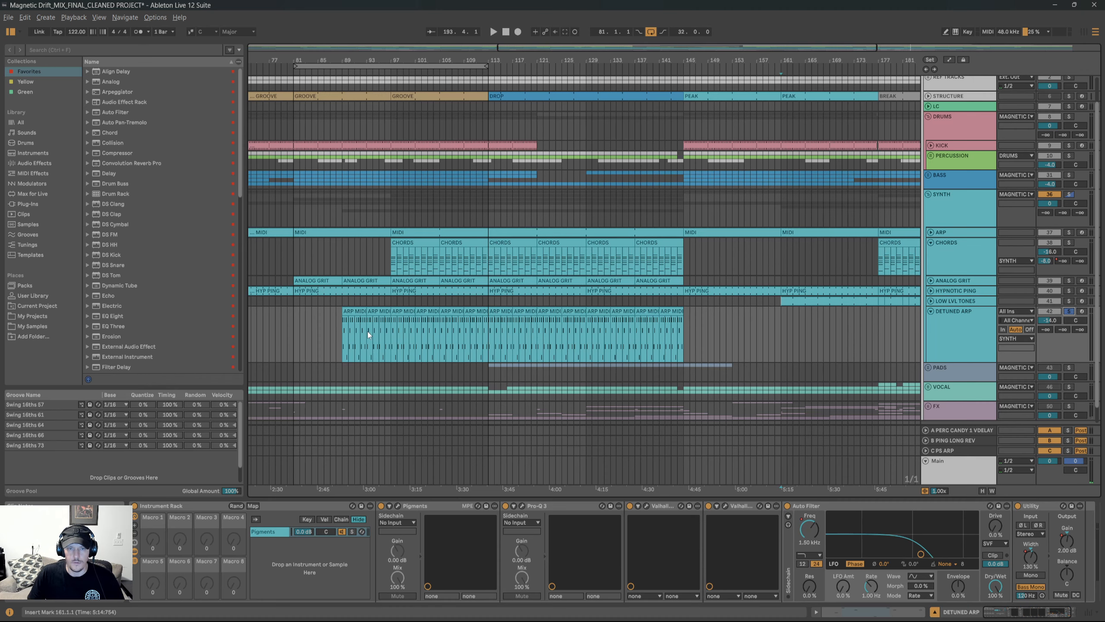
scroll(608, 320, "left", 4)
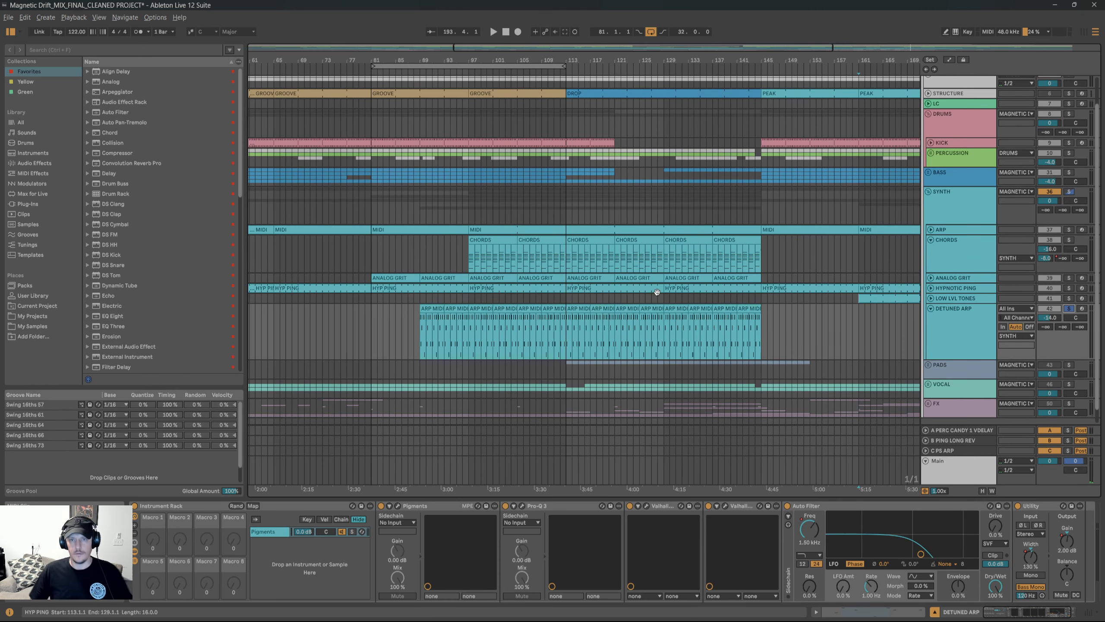
left_click(619, 335)
key("space")
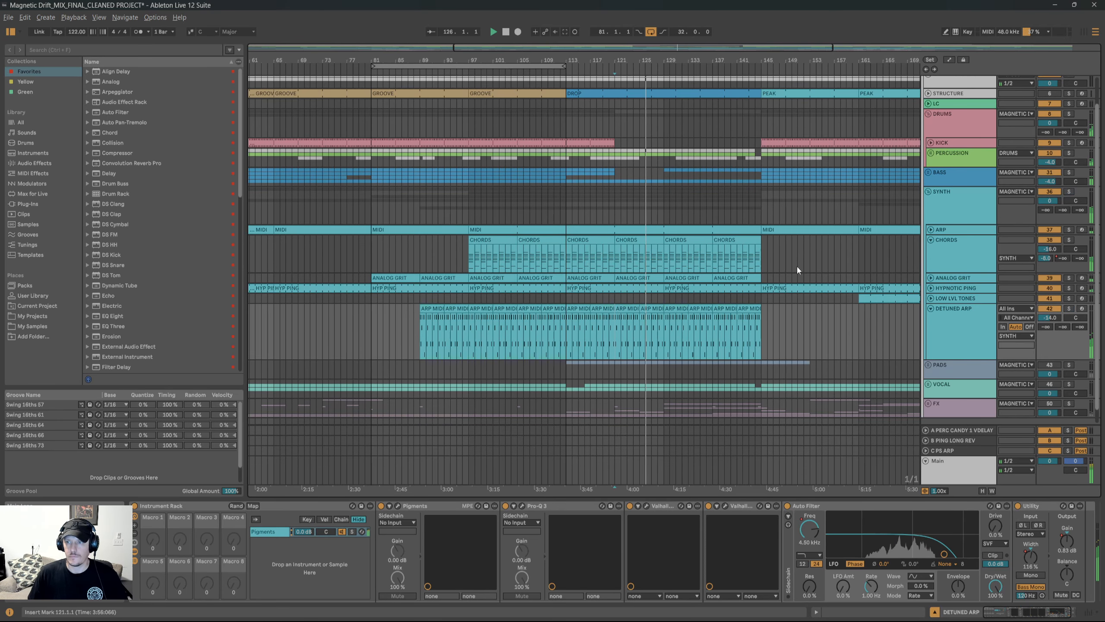
scroll(827, 261, "right", 5)
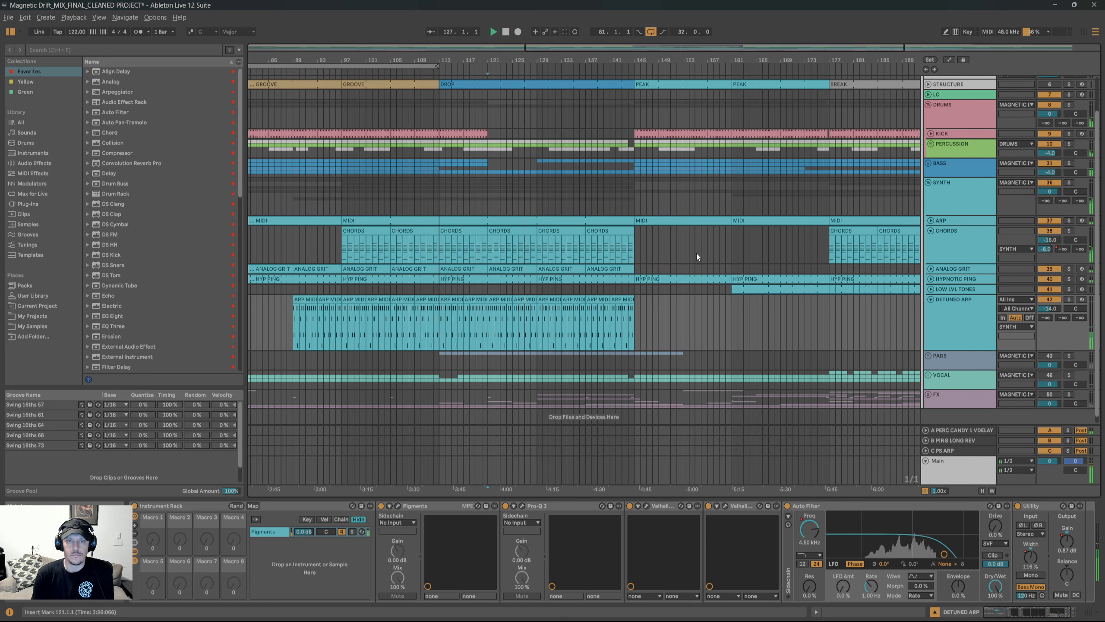
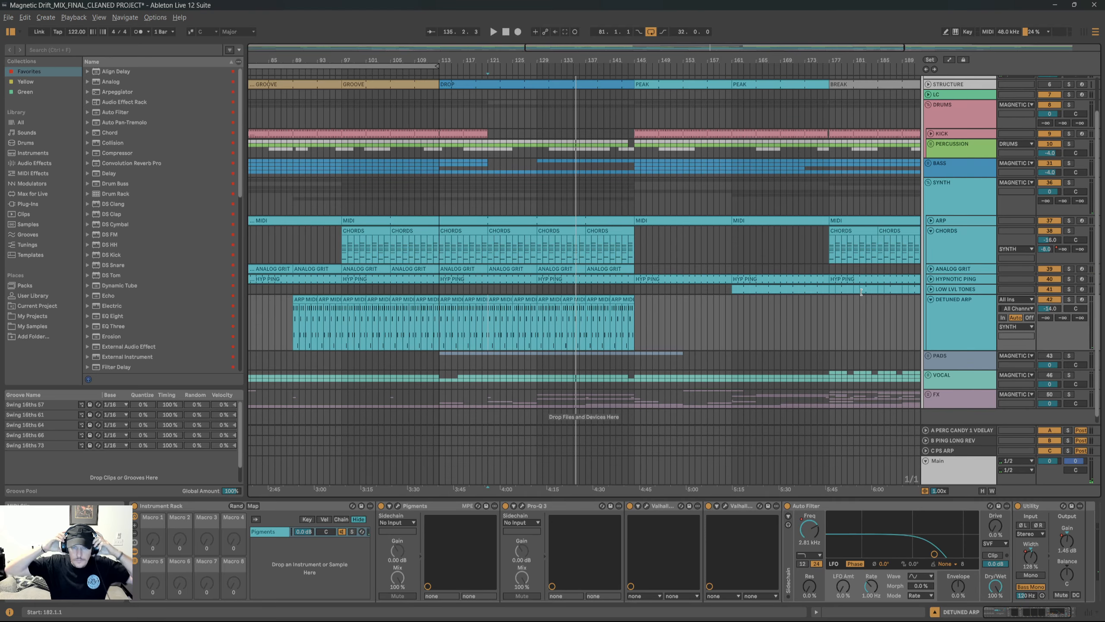
Fold the DETUNED ARP track and SYNTH group, and unfold the PADS group with its DROP PAD track selected.
left_click(931, 299)
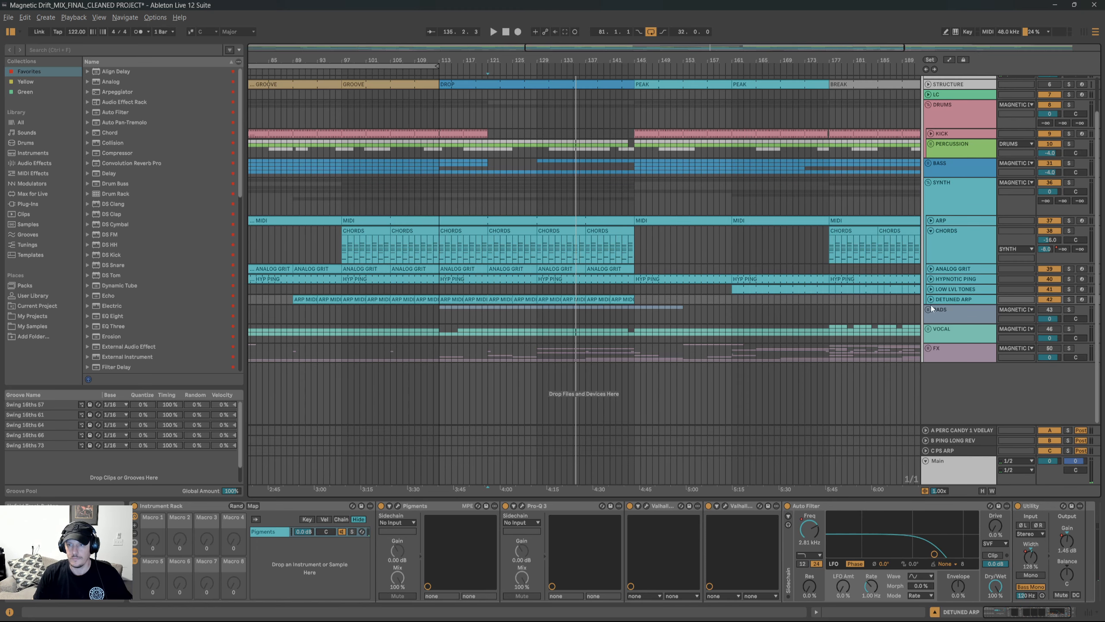
left_click(929, 183)
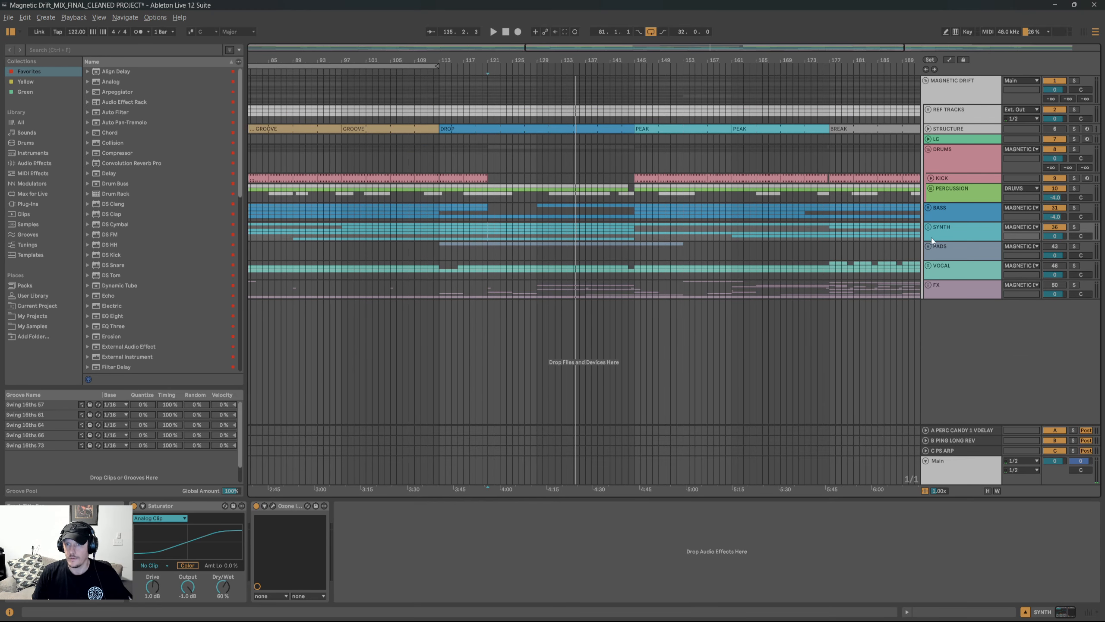
left_click(928, 246)
left_click(928, 225)
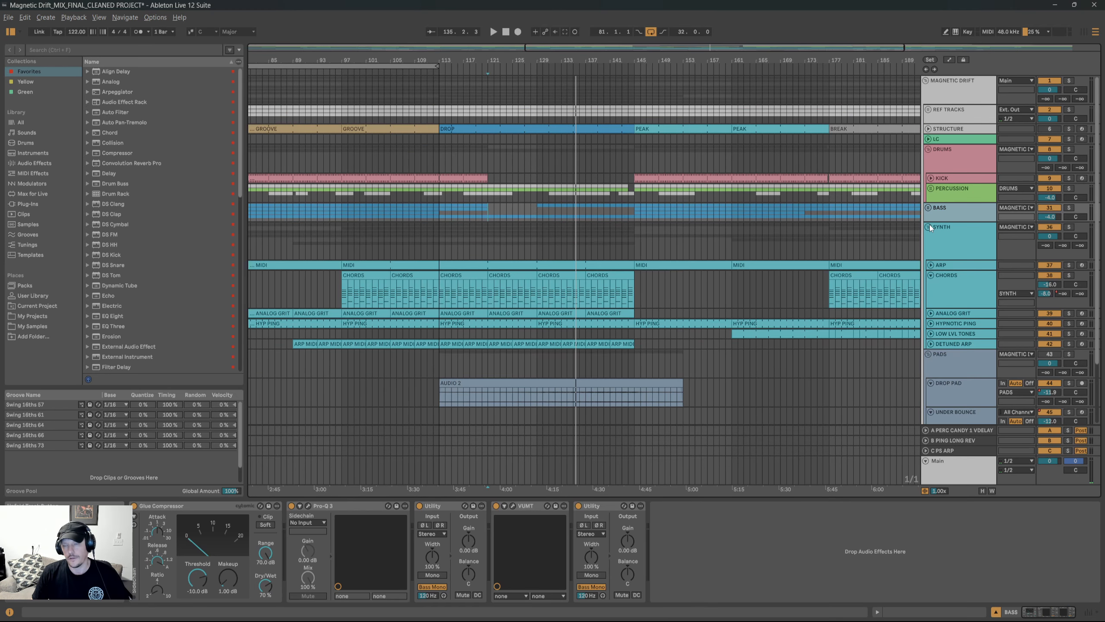
left_click(929, 227)
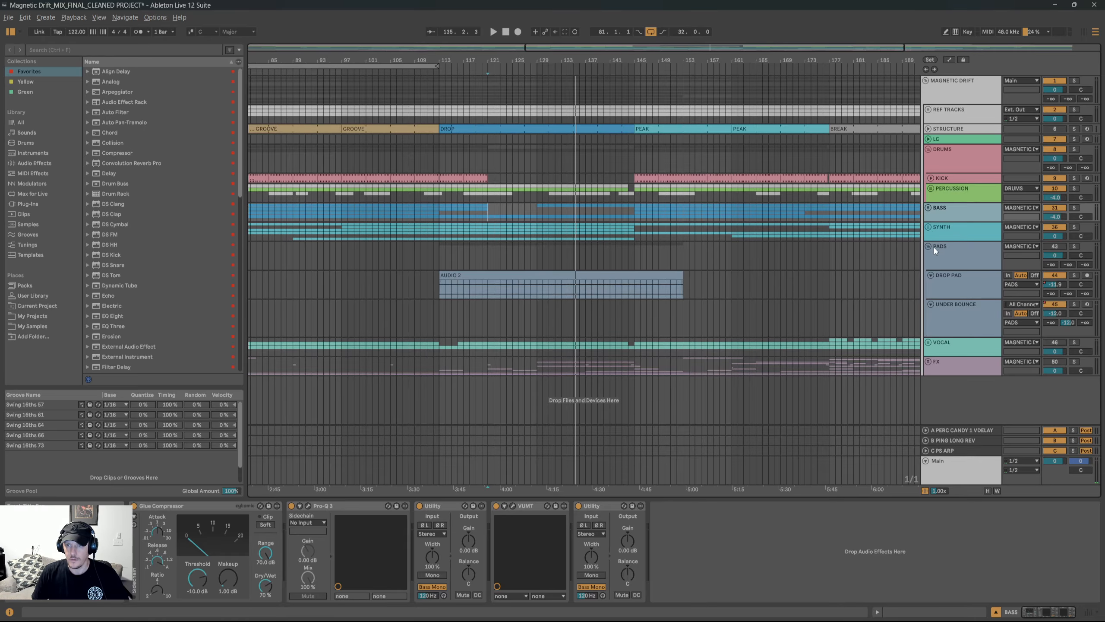
left_click(934, 247)
left_click(945, 287)
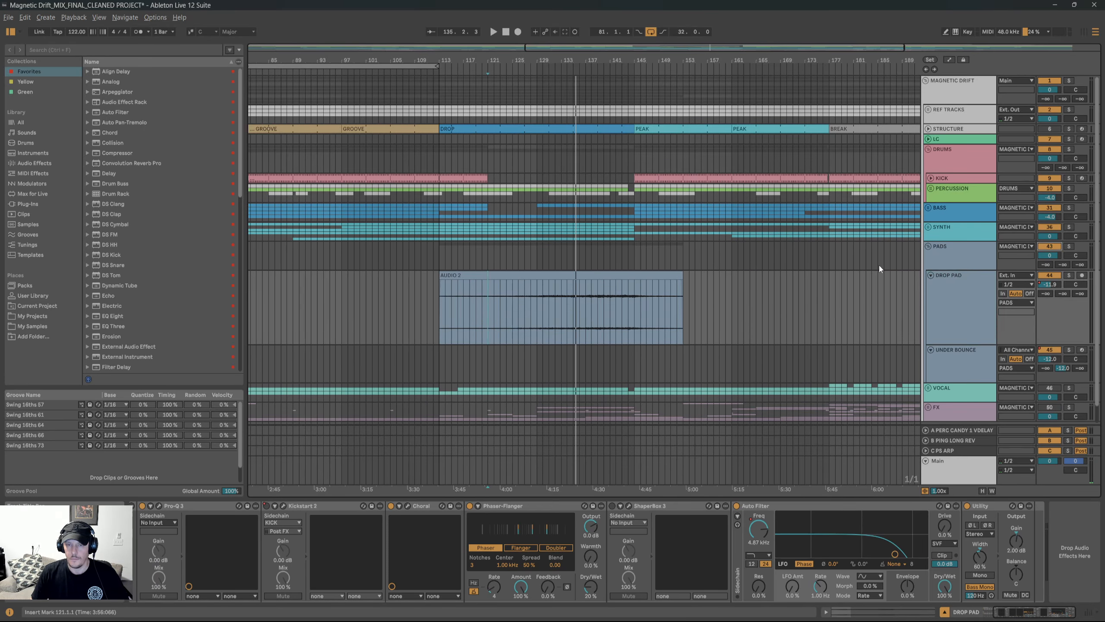
Audition the soloed DROP PAD track within the drop, starting playback from bars 138, 128 and 137.
left_click(593, 299)
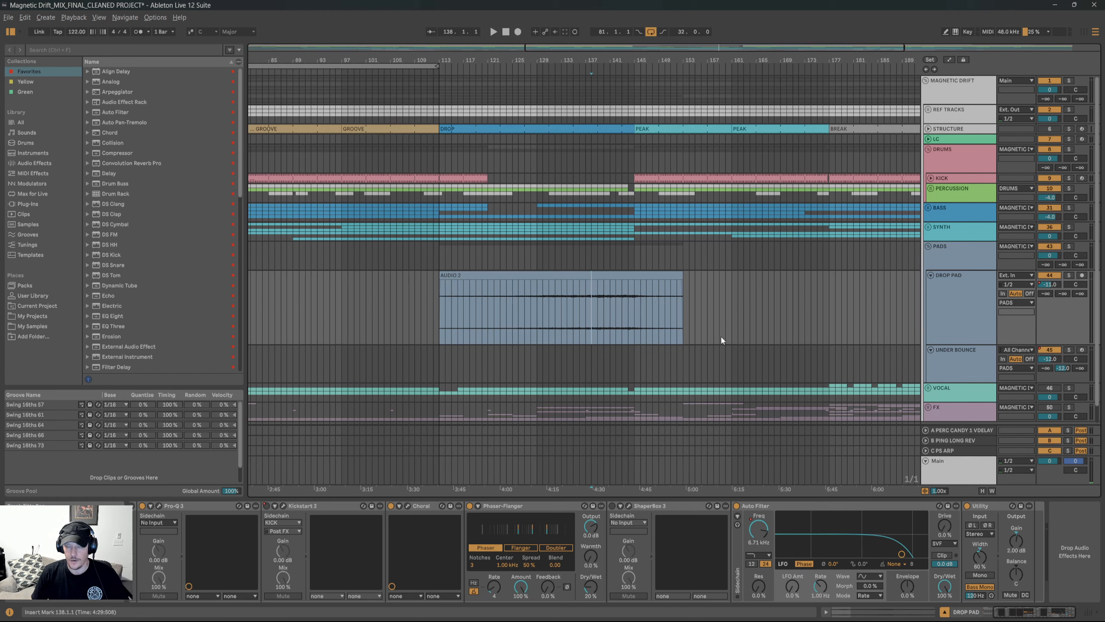
key("space")
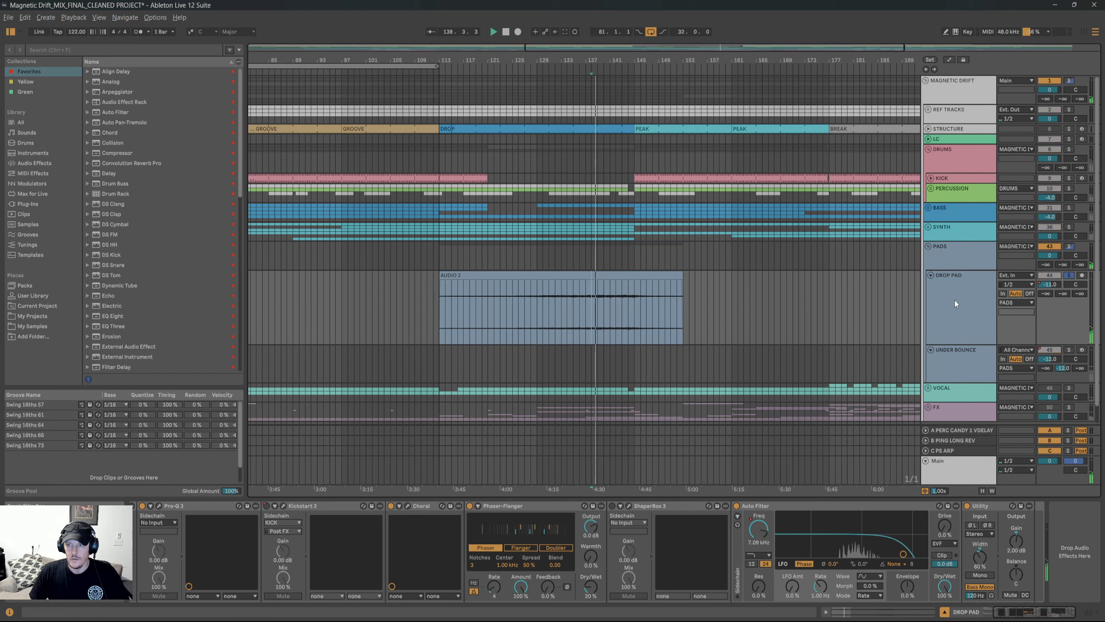
left_click(530, 292)
key("space")
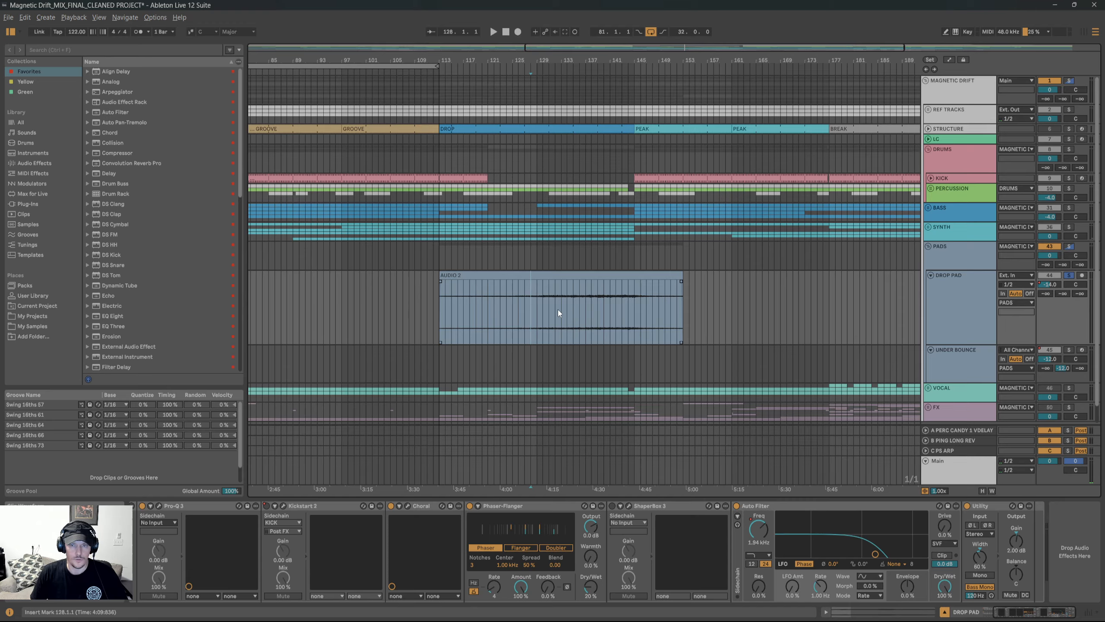
left_click(584, 304)
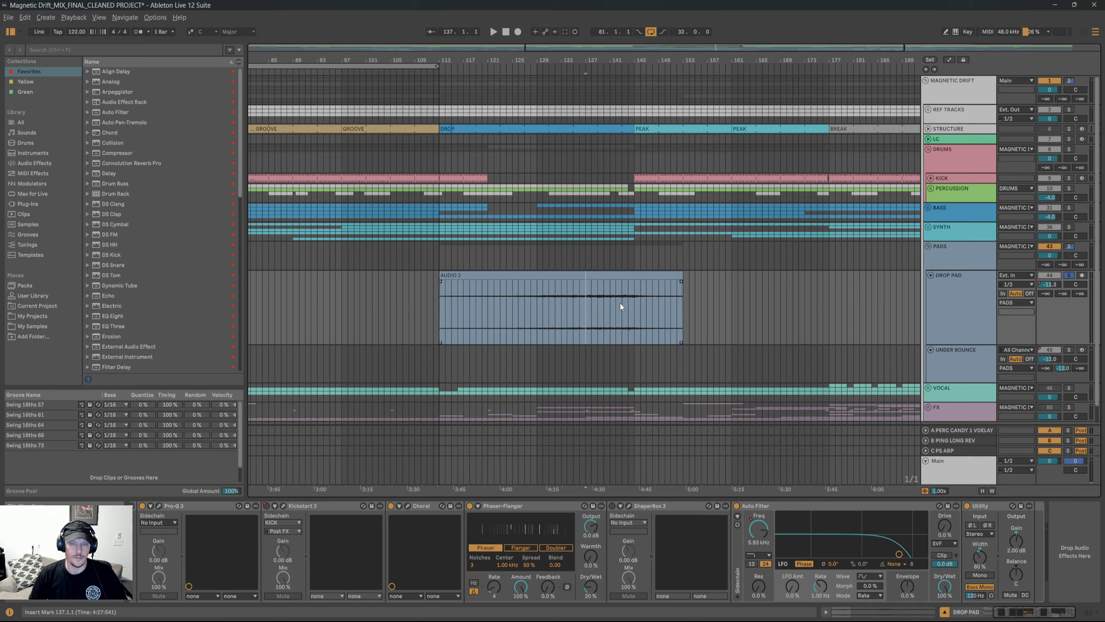
key("space")
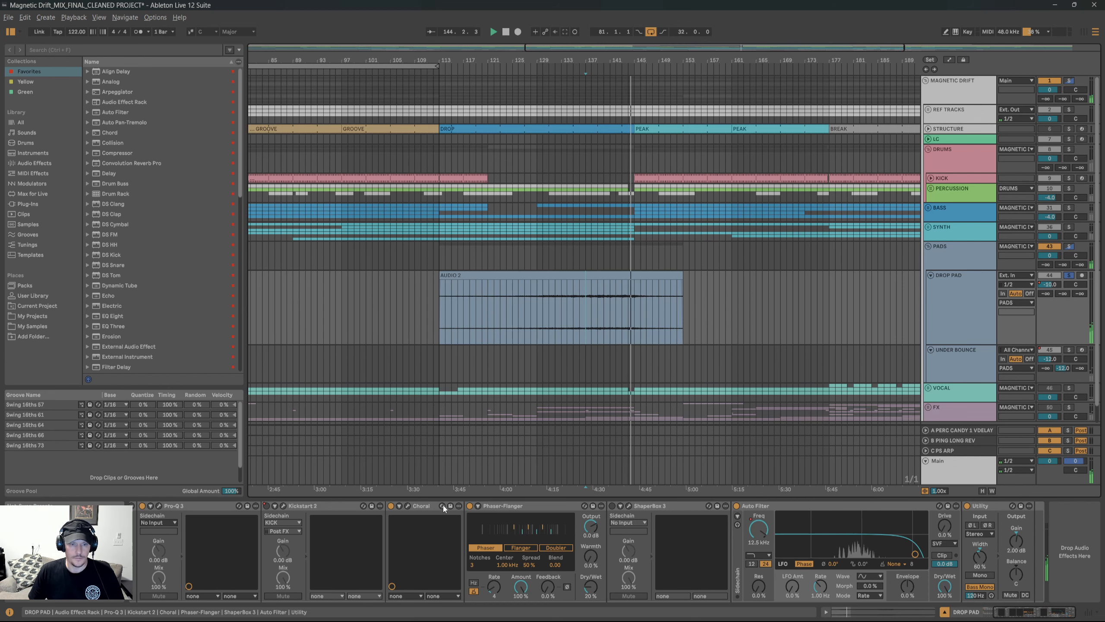
Inspect the Pro-Q 3 and Kickstart 2 plug-in windows on the DROP PAD track and close them.
left_click(155, 506)
key("Escape")
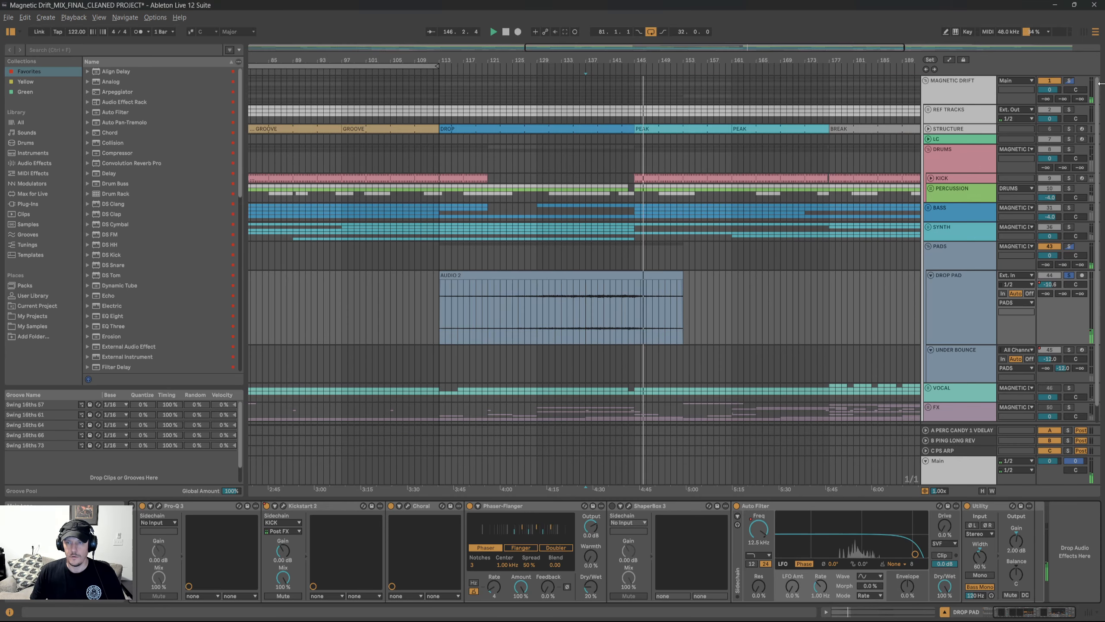
left_click(283, 506)
left_click_drag(936, 91, 633, 120)
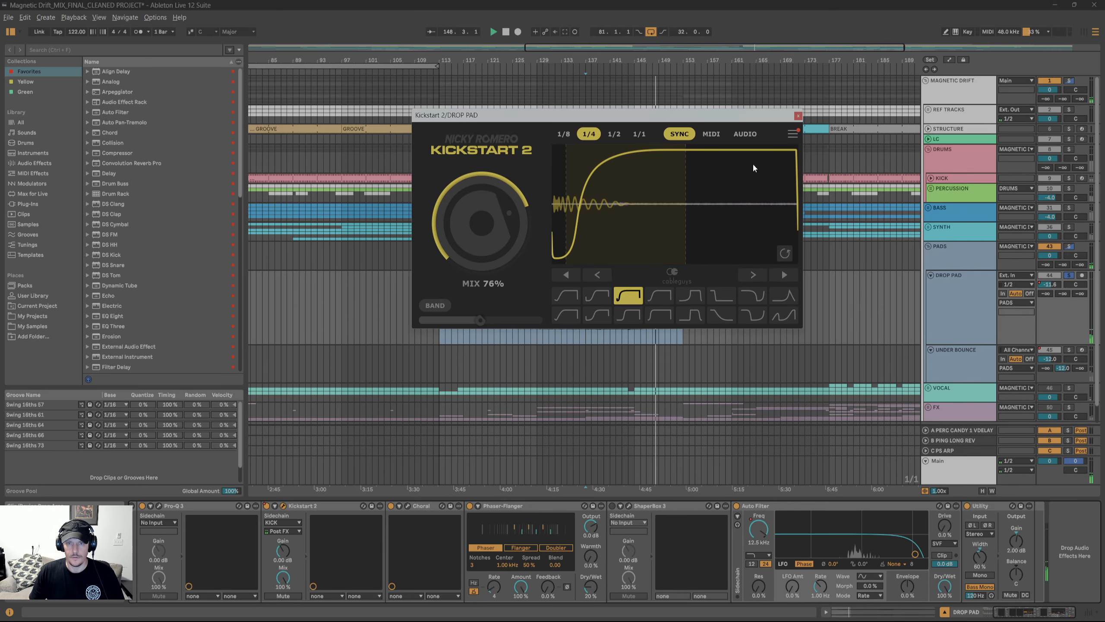
left_click(797, 115)
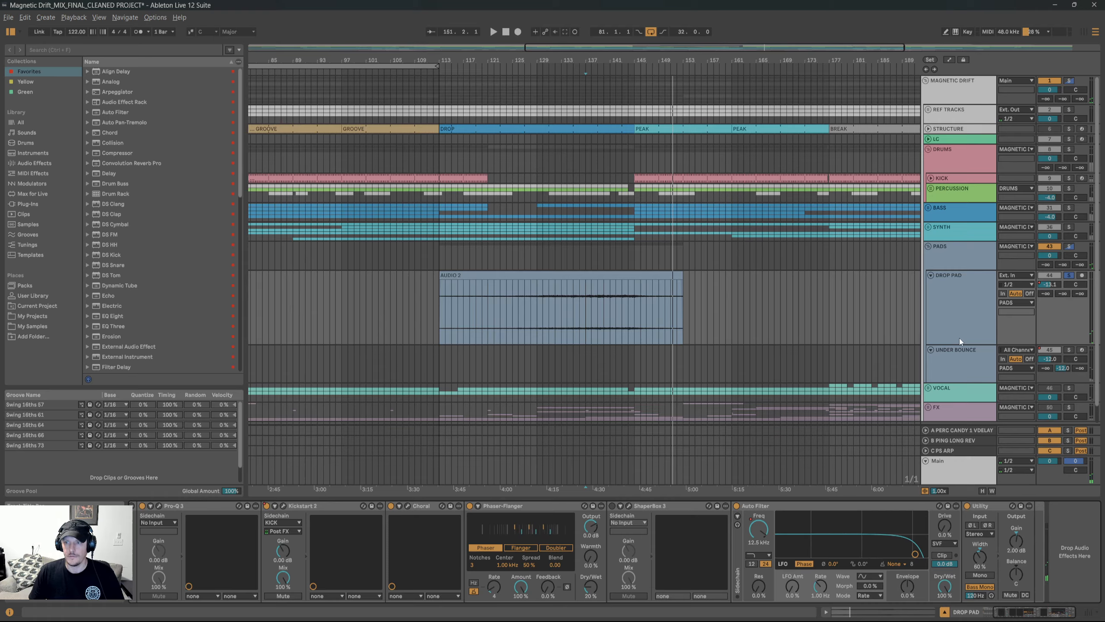
Unsolo DROP PAD and play the full mix from bar 138.
left_click(594, 307)
key("s")
key("space")
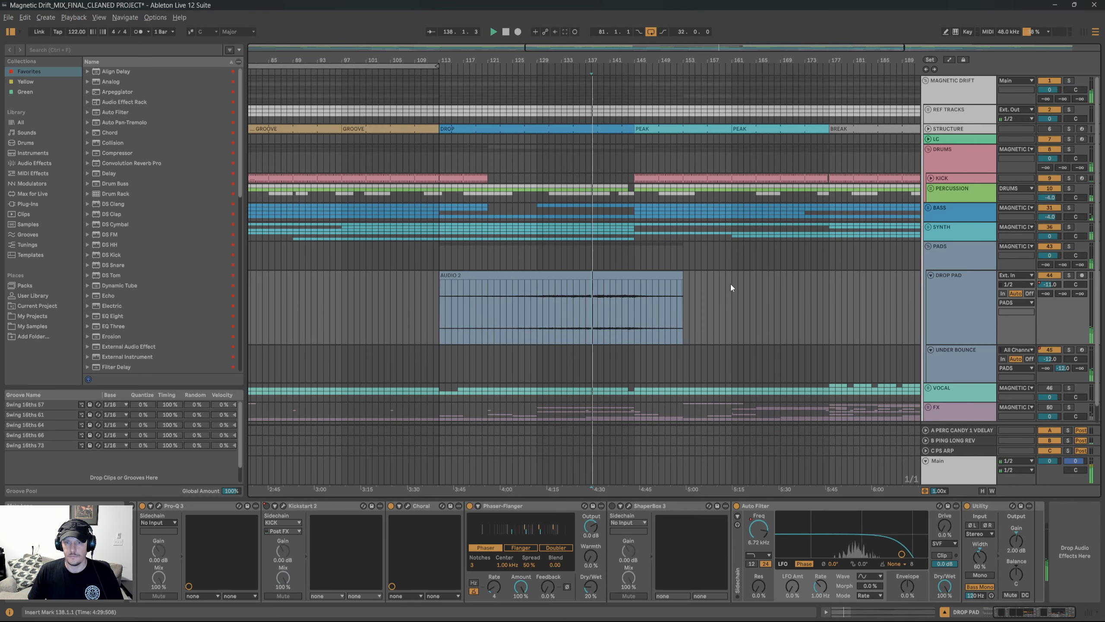
Reduce the DROP PAD track's height and compare the mix with UNDER BOUNCE muted, re-enabling its automation.
left_click_drag(966, 343, 973, 303)
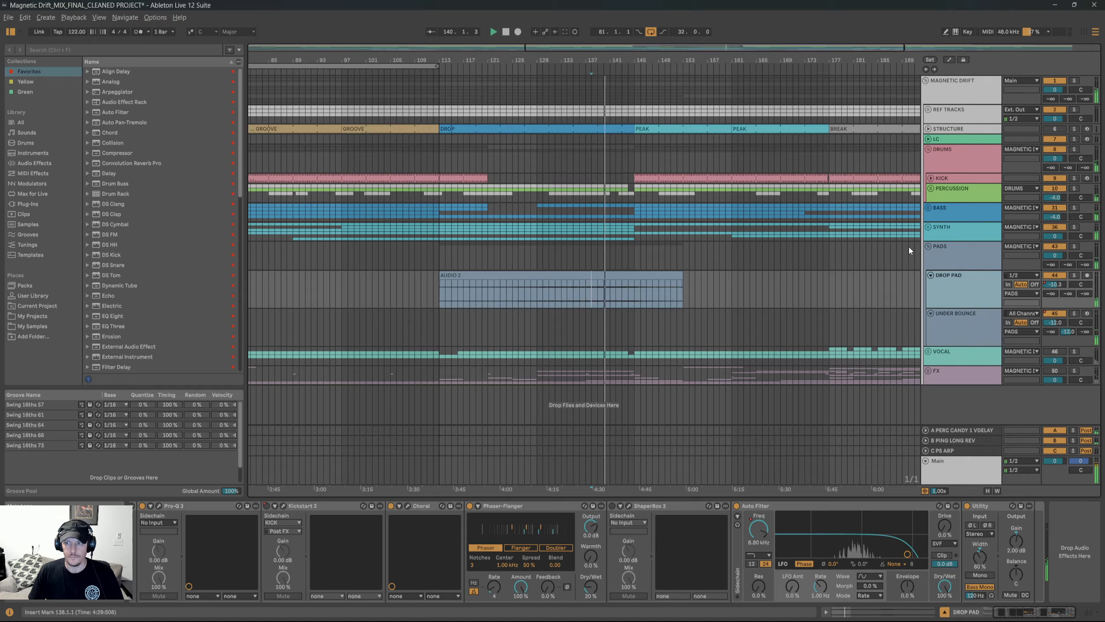
left_click(1060, 313)
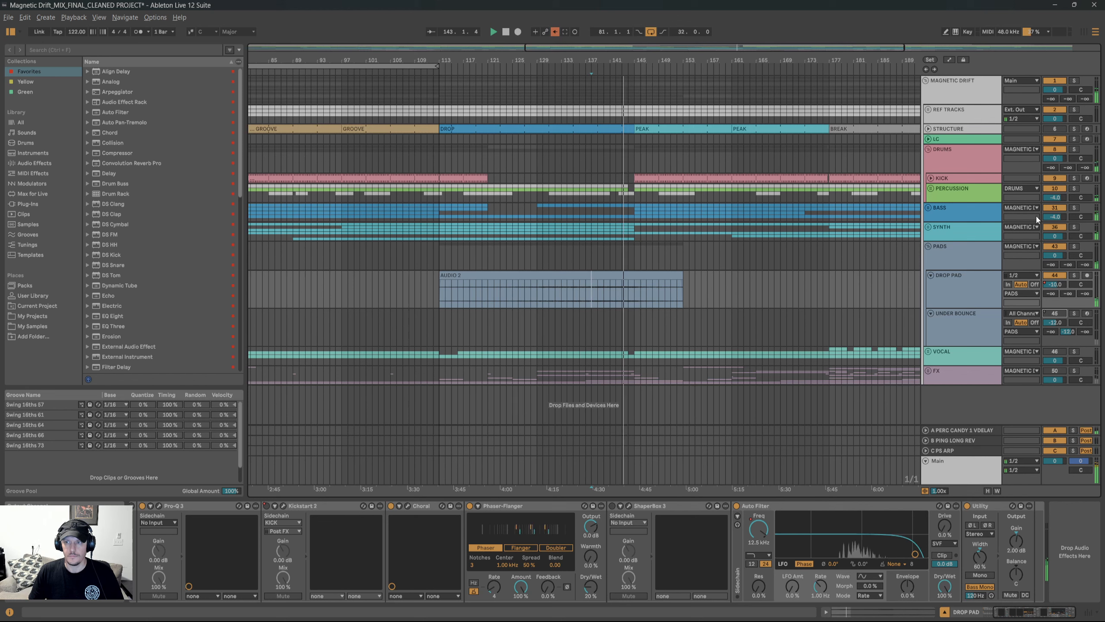
left_click(555, 32)
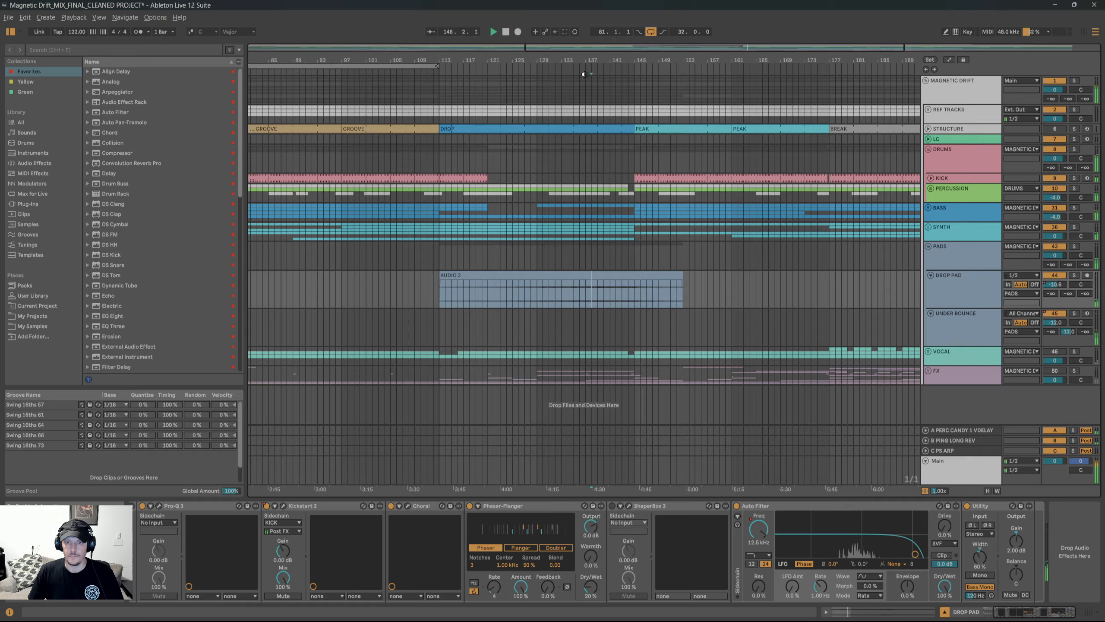
Unfold the step sequencer on UNDER BOUNCE and audition the track from bar 84 with KICK soloed alongside it.
left_click(964, 325)
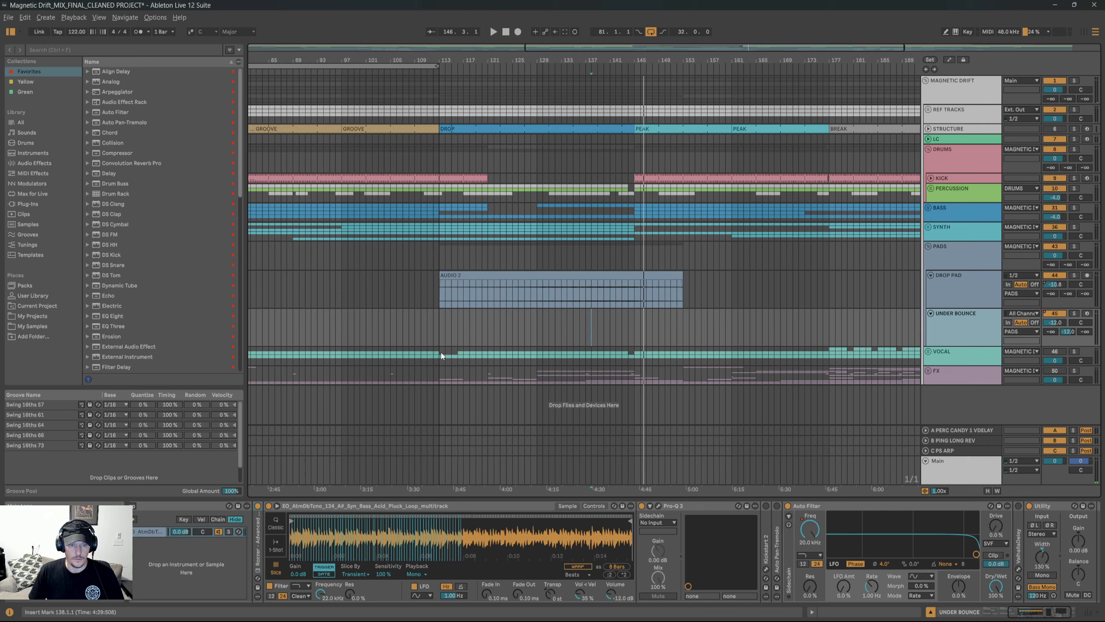
double_click(259, 534)
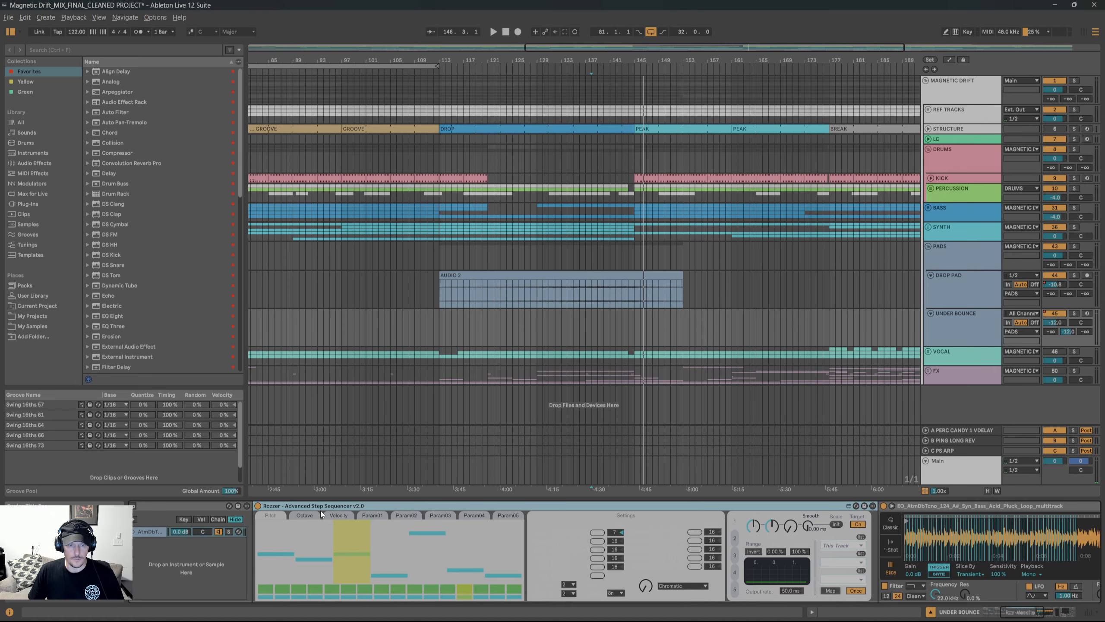
left_click(323, 337)
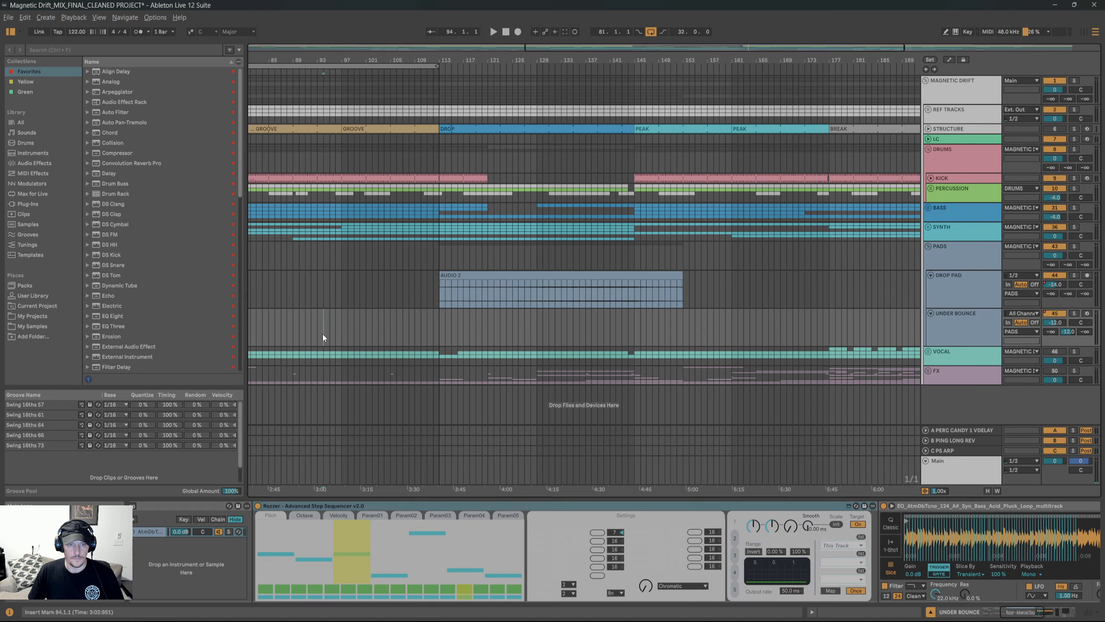
key("space")
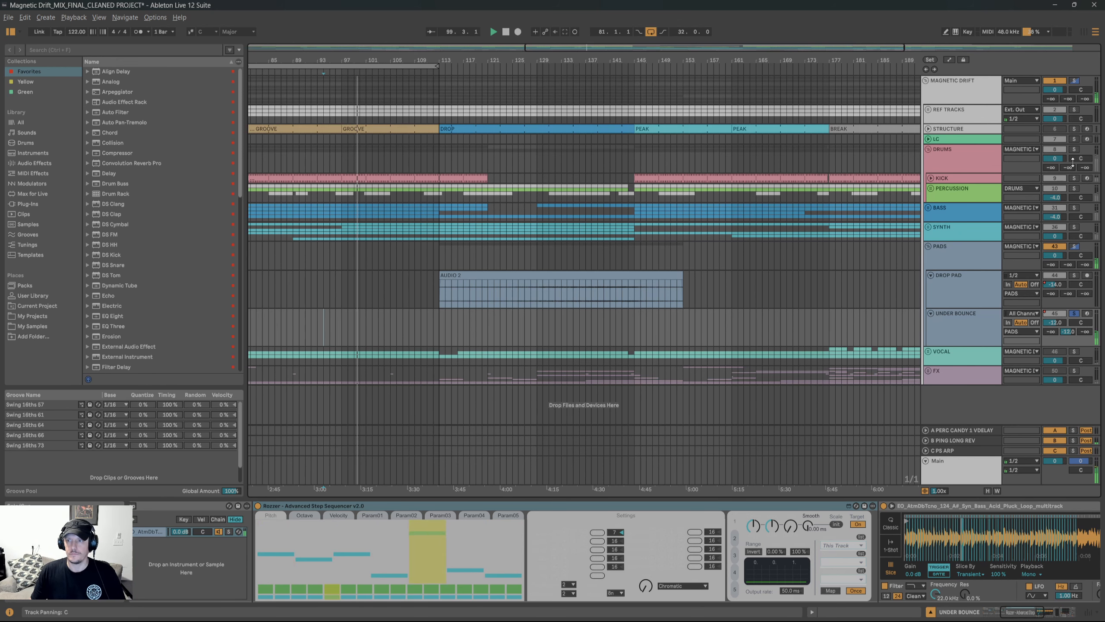
left_click(1074, 178)
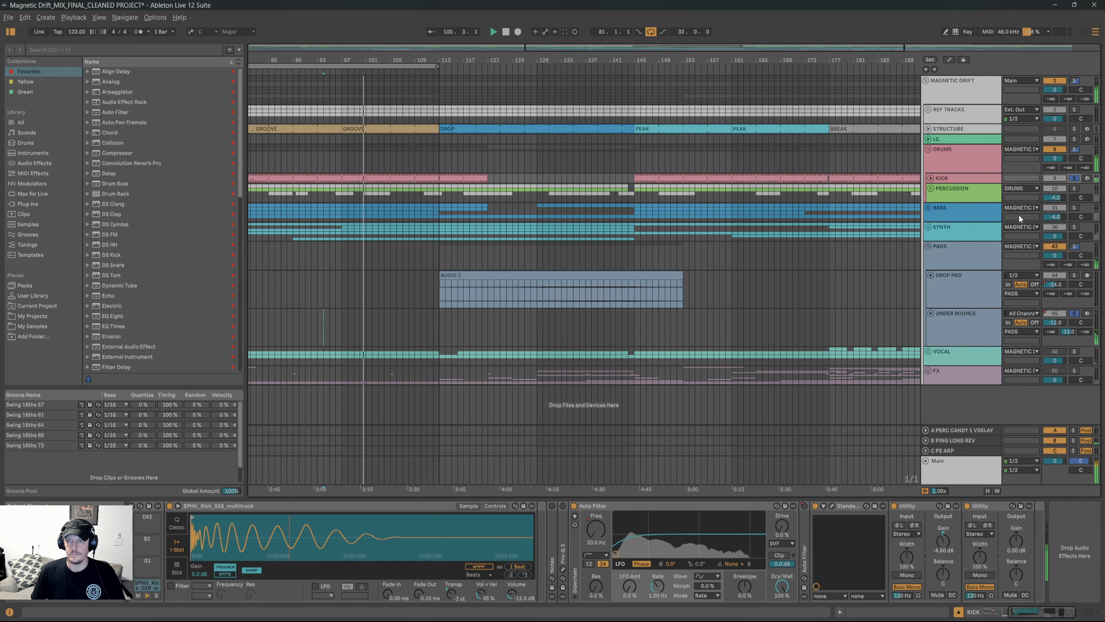
key("w")
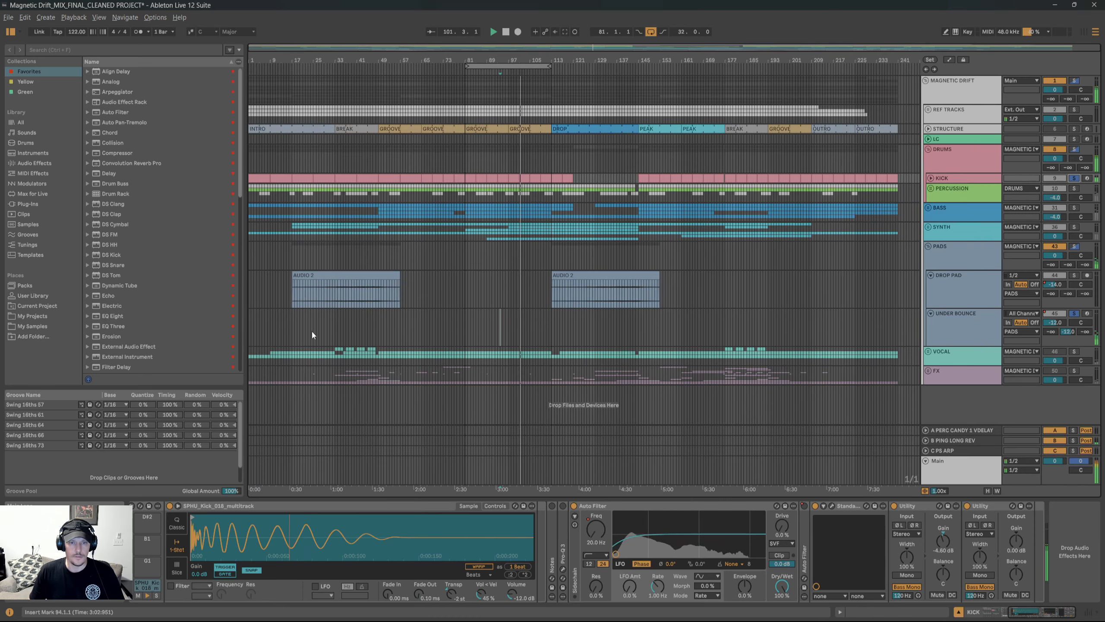
Solo PERCUSSION alongside KICK and UNDER BOUNCE to hear them together, and fold the step sequencer on UNDER BOUNCE.
scroll(319, 313, "up", 2)
left_click_drag(318, 314, 629, 303)
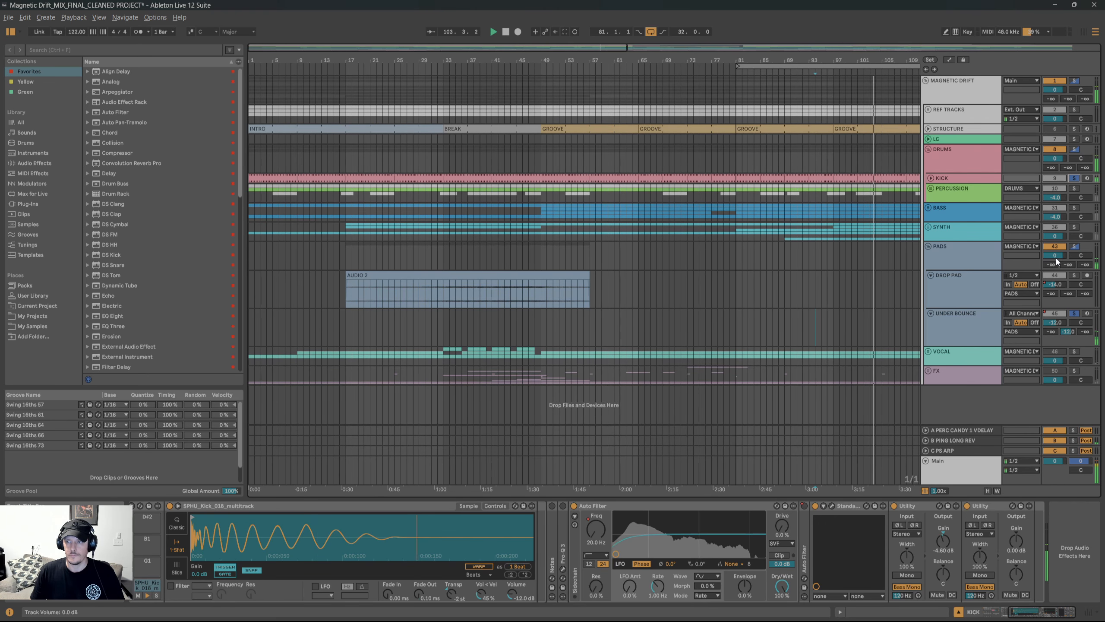
left_click(1073, 189)
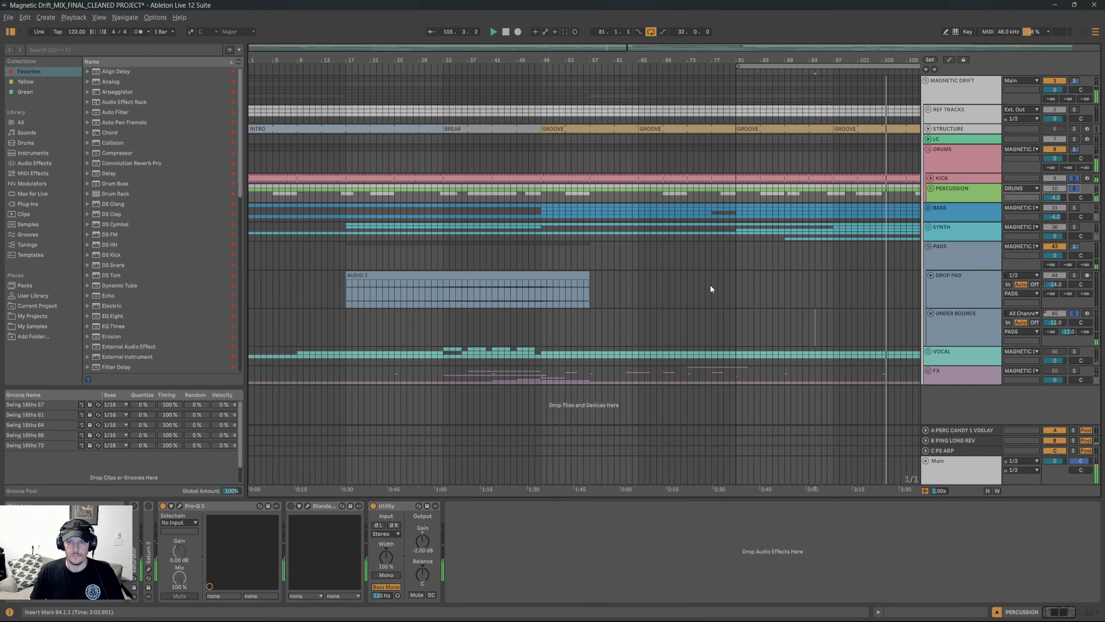
scroll(710, 283, "down", 2)
scroll(575, 314, "up", 2)
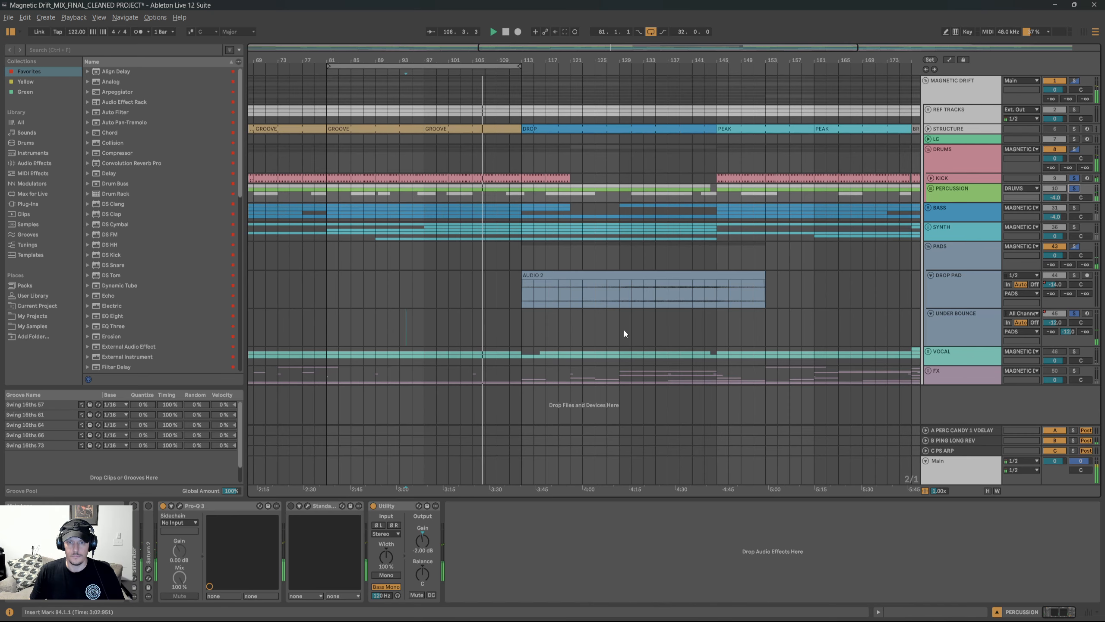
left_click(958, 327)
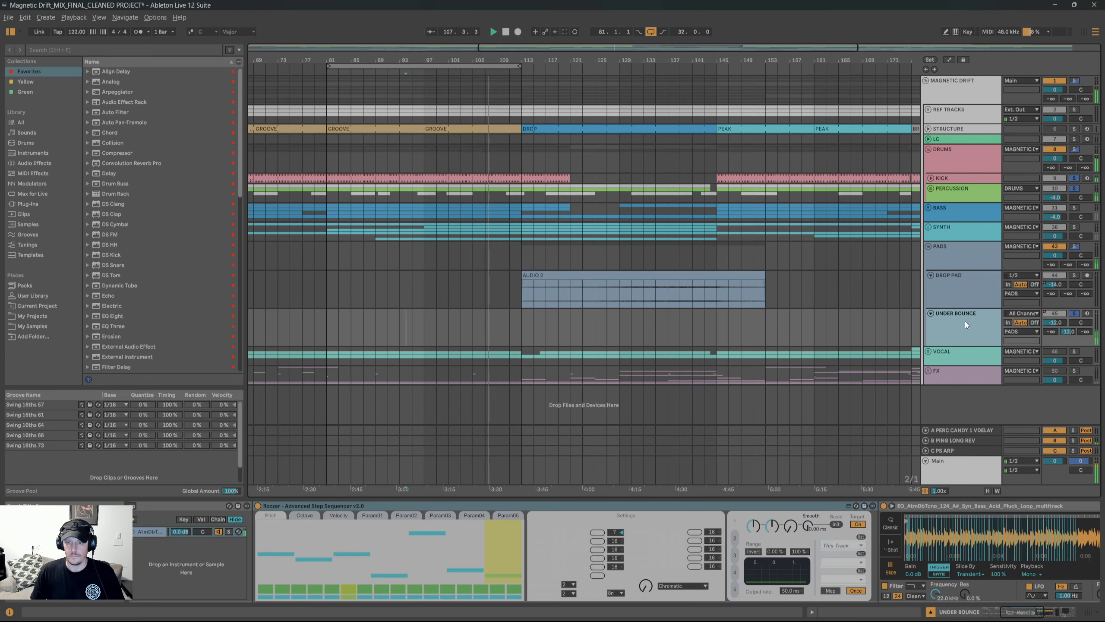
double_click(599, 506)
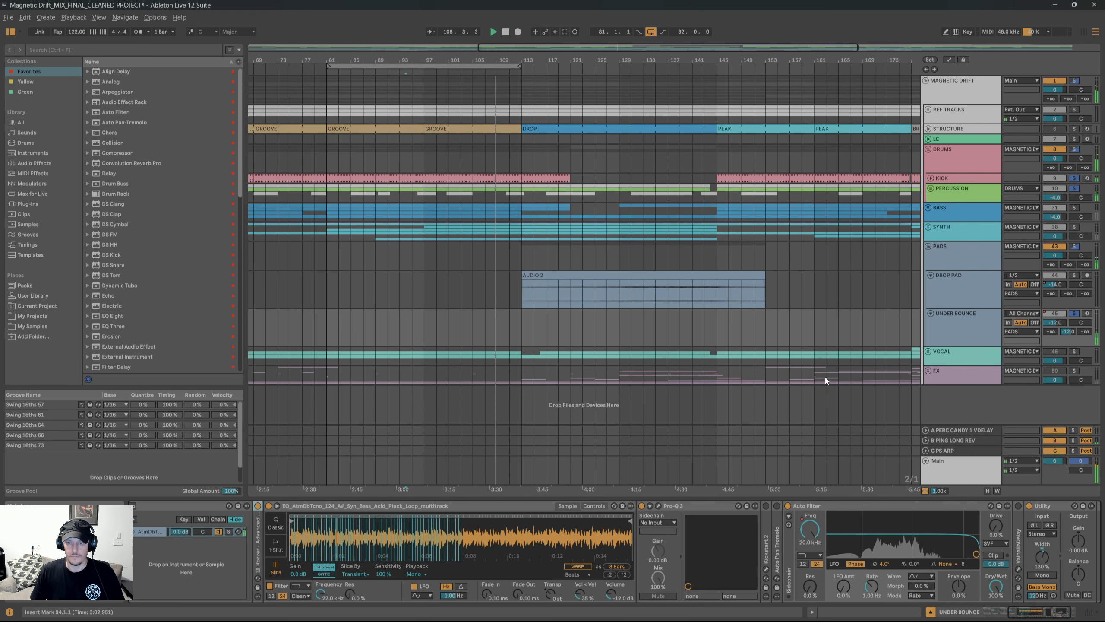
Examine the Speaker On automation of UNDER BOUNCE through to the song's end, re-enabling overridden automation, and hide the automation lanes again.
key("a")
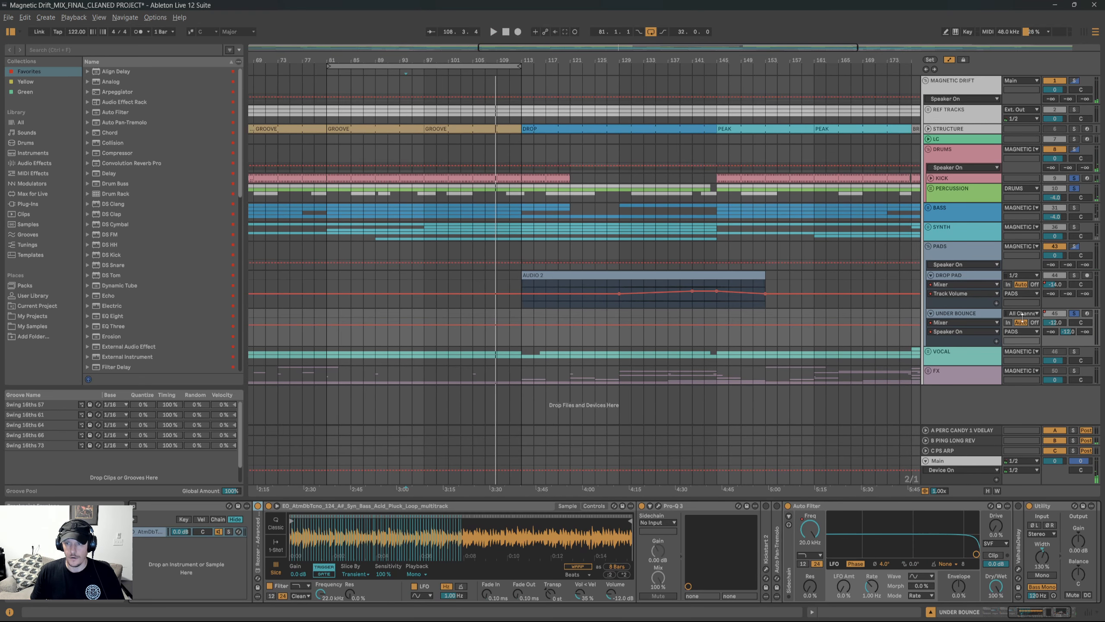
left_click(1050, 311)
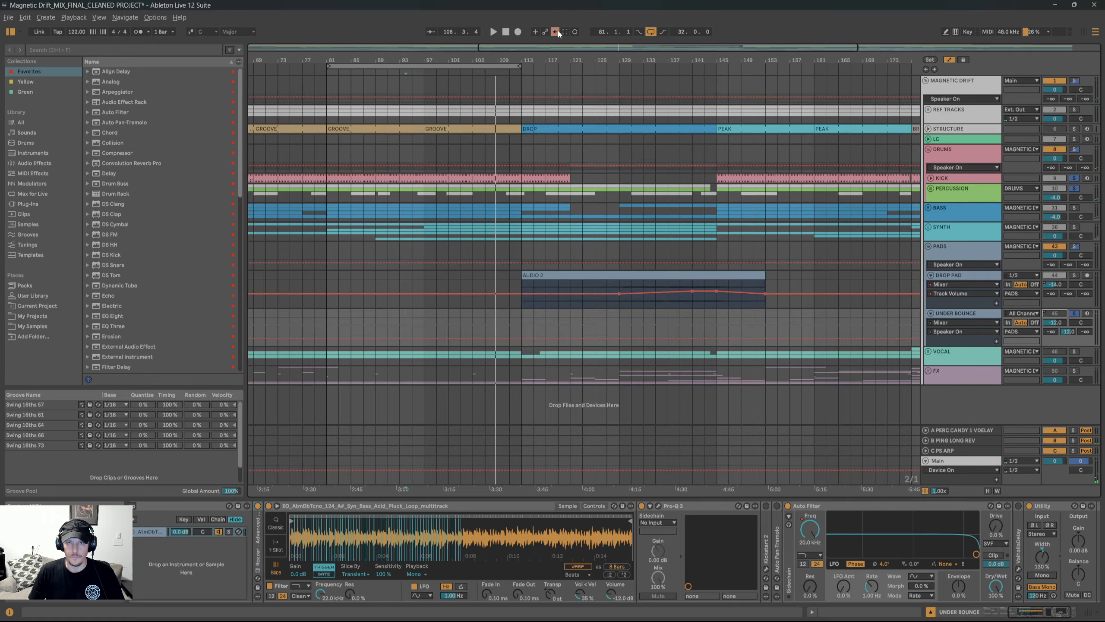
key("w")
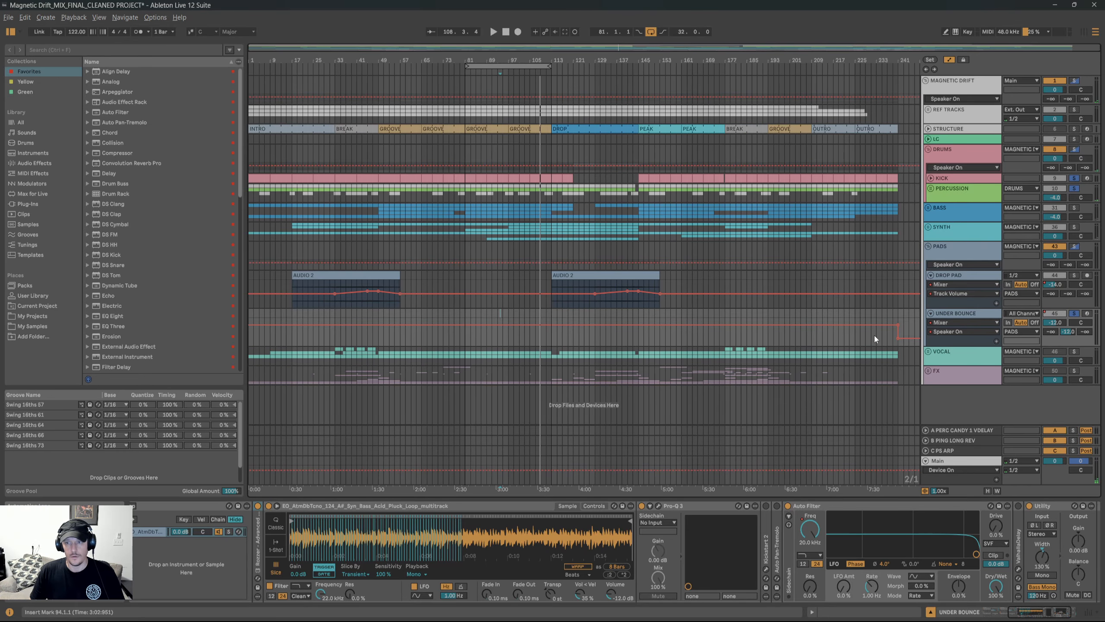
scroll(897, 330, "up", 5)
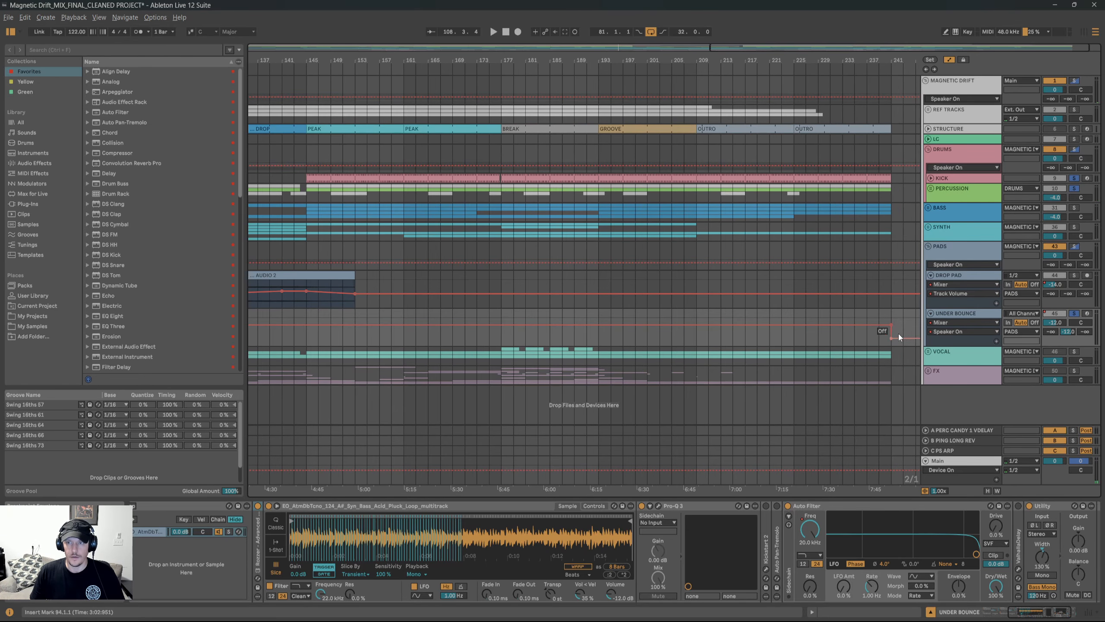
key("a")
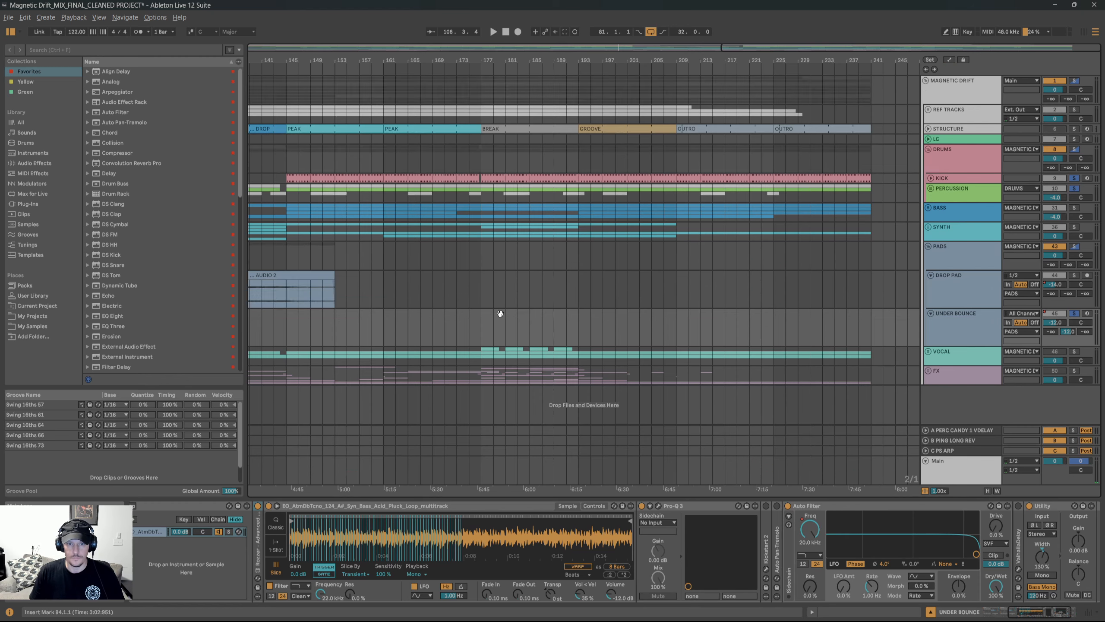
Audition UNDER BOUNCE from bar 84 in the full mix and soloed, checking its step sequencer pattern during playback.
key("space")
key("space")
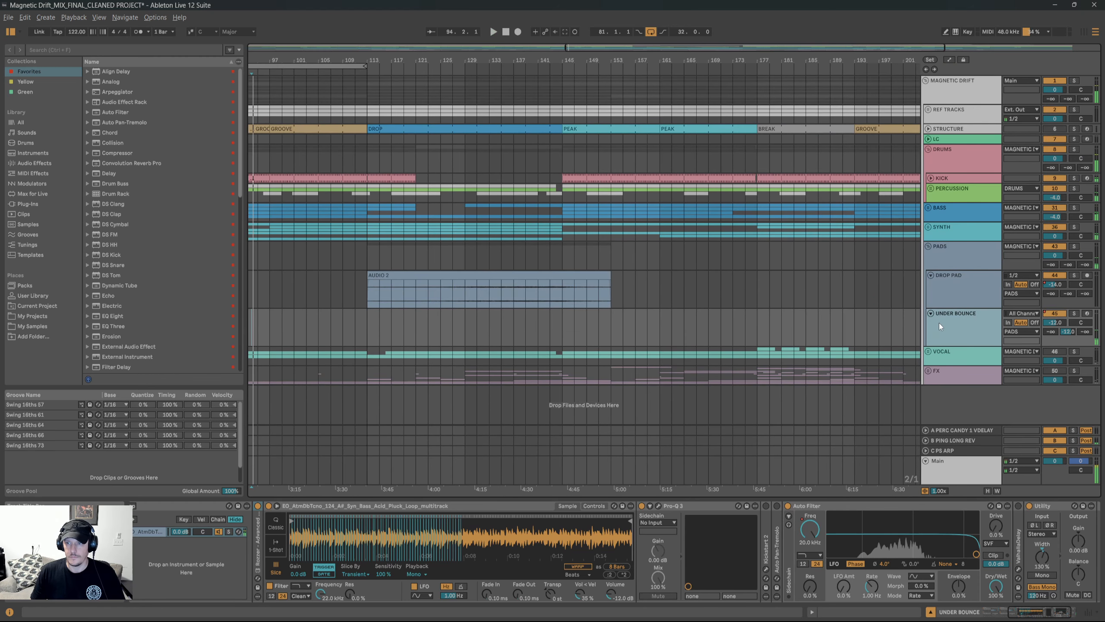
key("s")
key("space")
scroll(482, 334, "left", 4)
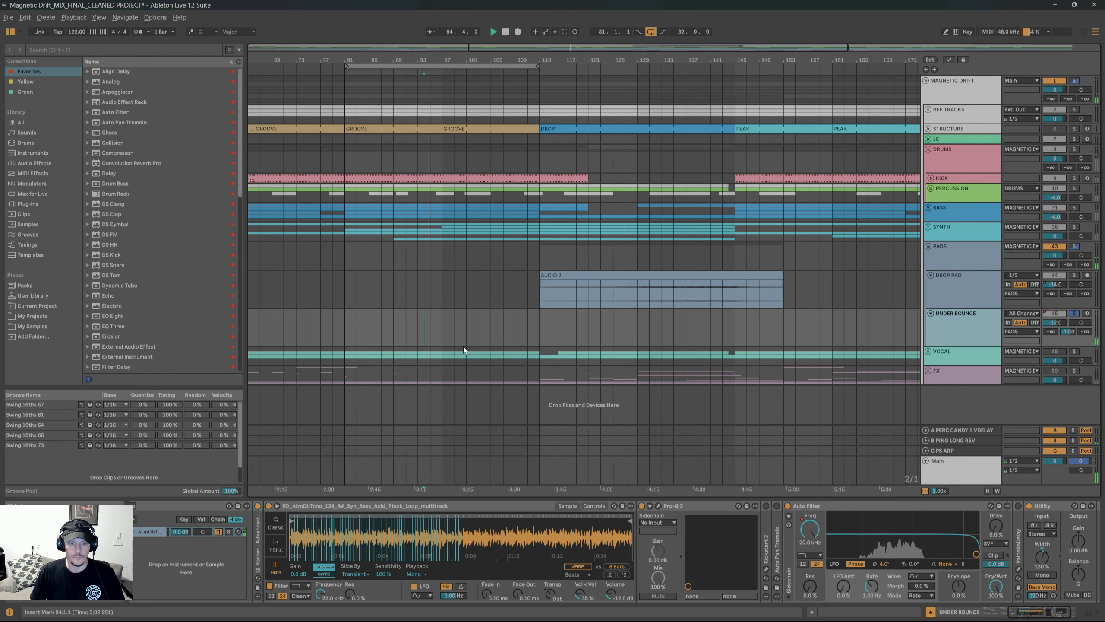
double_click(256, 556)
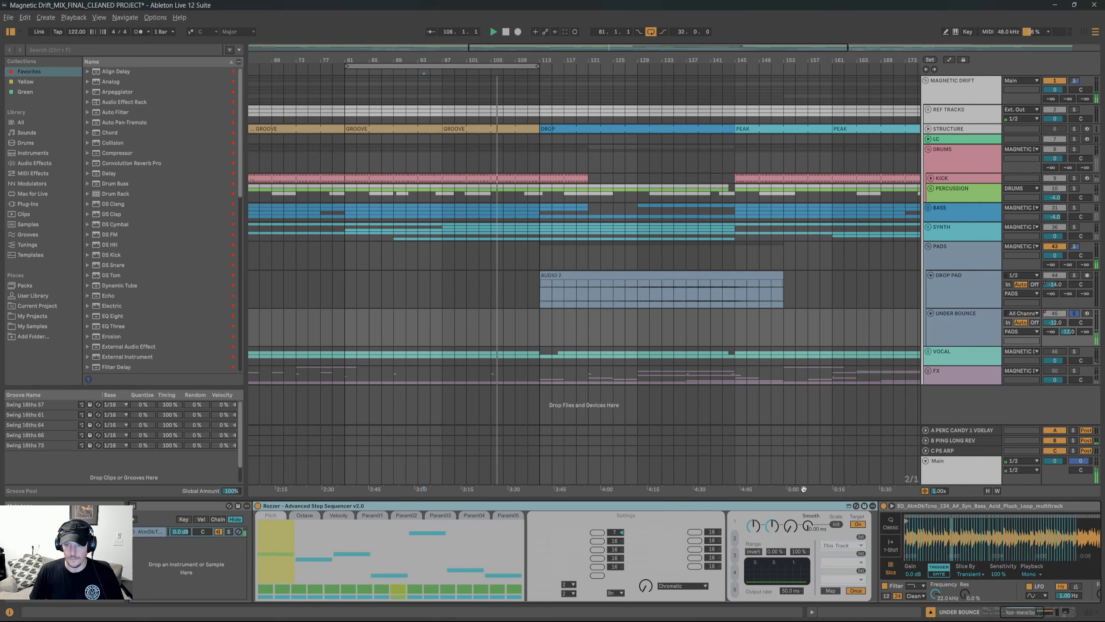
double_click(621, 507)
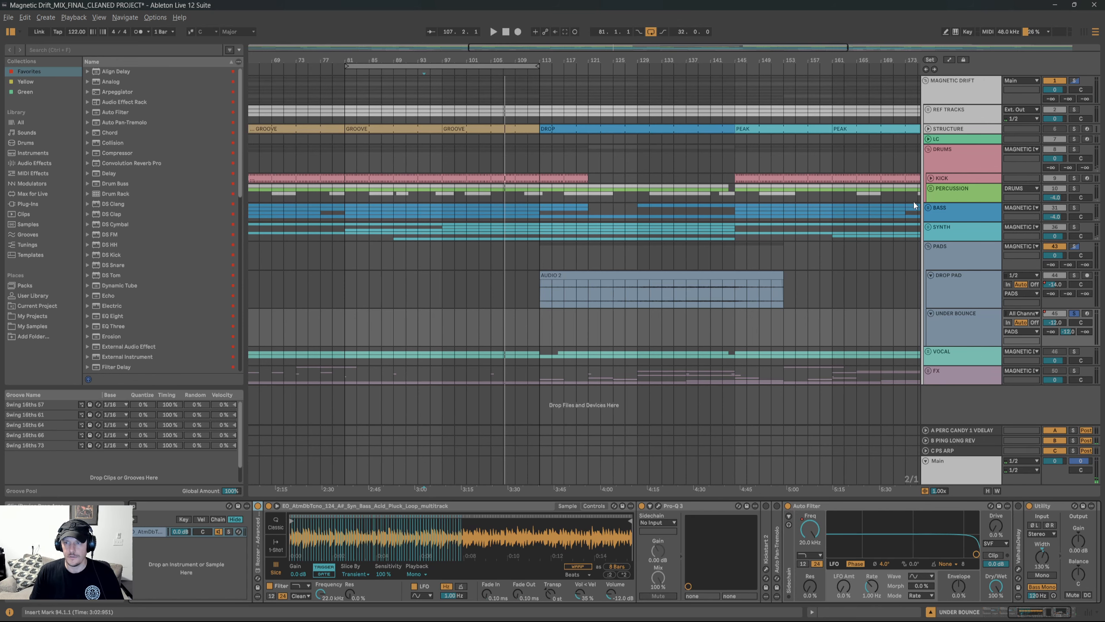
Fold the PADS group and unfold the VOCAL group, clearing all solos.
left_click(928, 247)
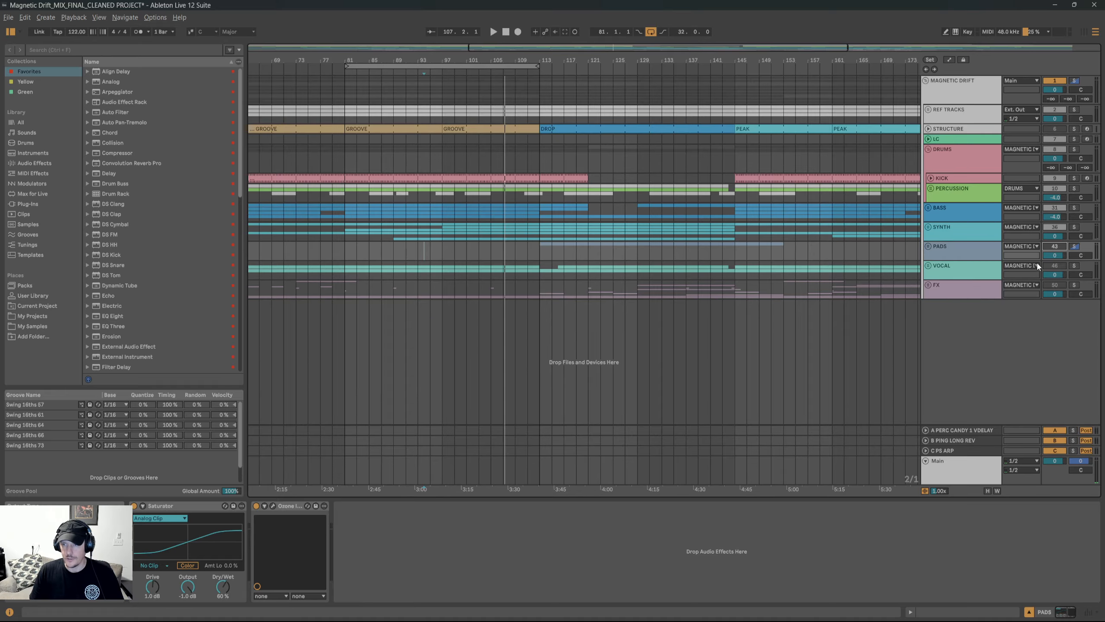
left_click(931, 265)
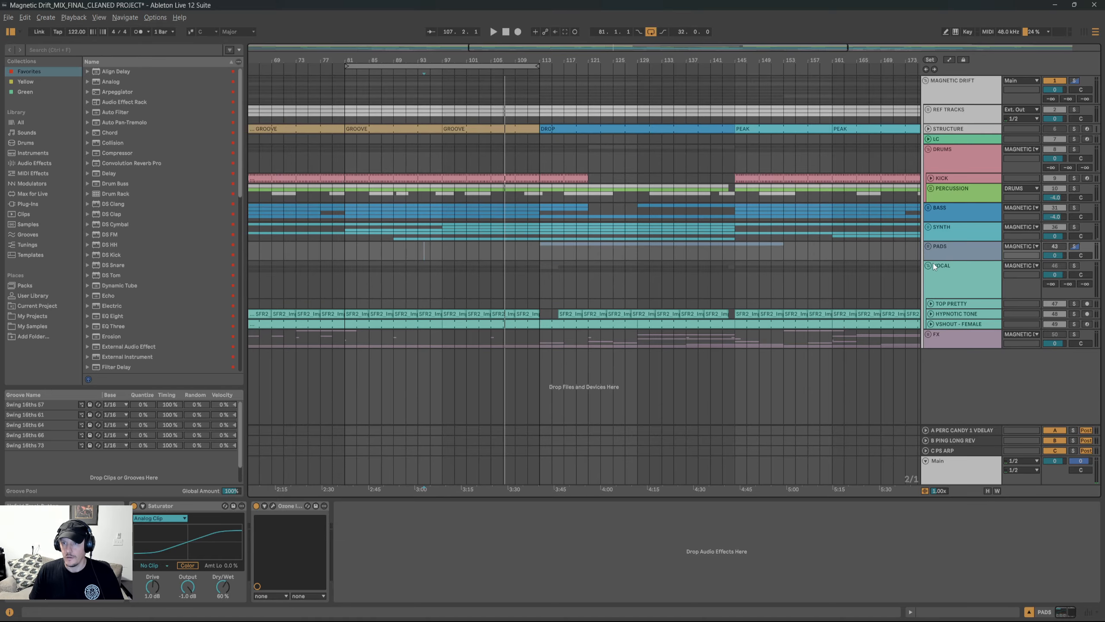
left_click(1053, 268)
key("s")
key("s")
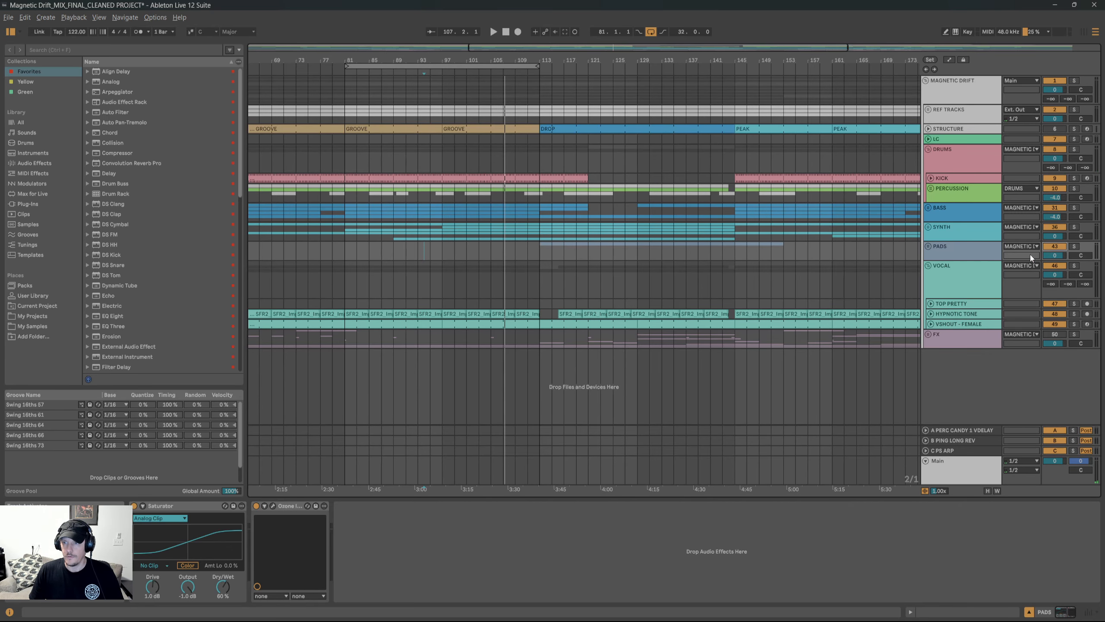
Unfold the TOP PRETTY, HYPNOTIC TONE and VSHOUT - FEMALE tracks inside the VOCAL group.
left_click(971, 267)
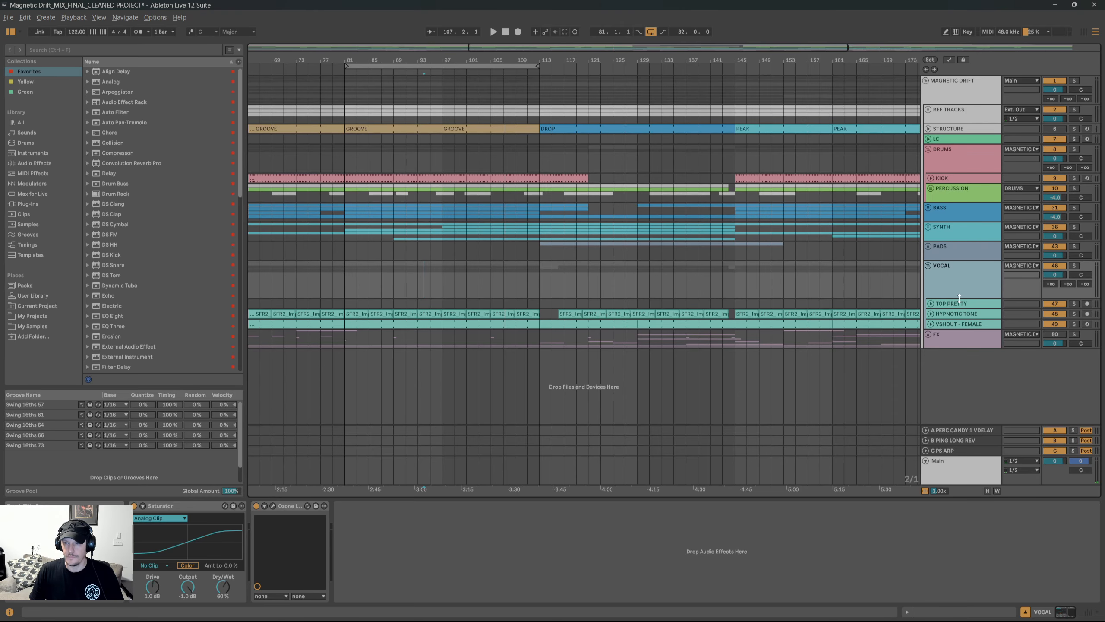
left_click(931, 304)
left_click(930, 342)
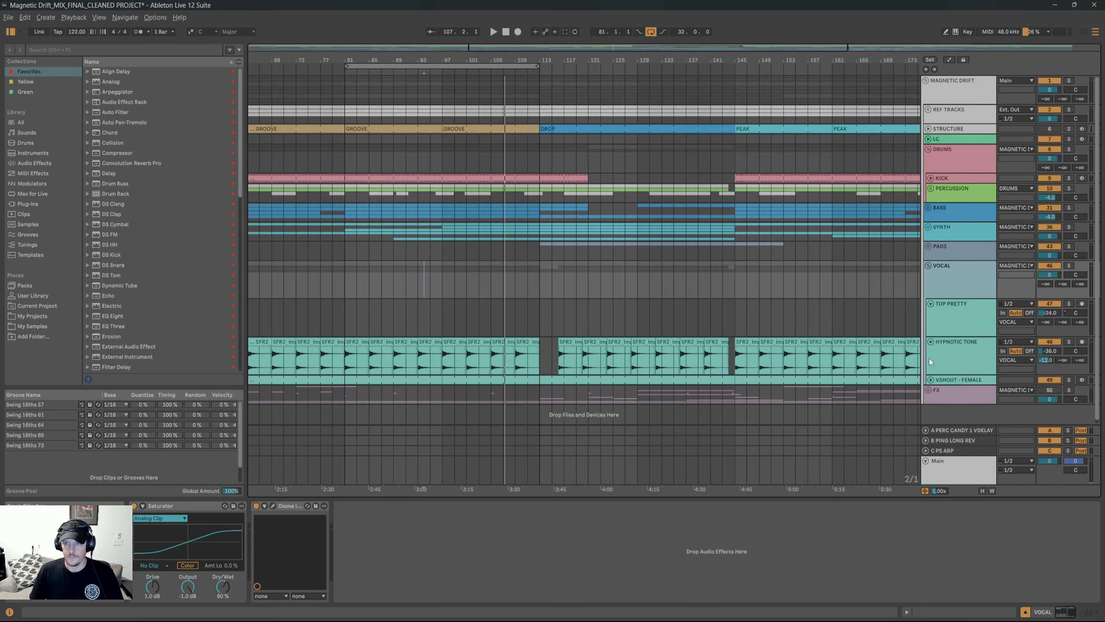
left_click(930, 380)
Solo TOP PRETTY and audition its vocal clips from bar 33 at the start of the BREAK section.
key("w")
scroll(701, 291, "down", 2)
scroll(346, 291, "up", 4)
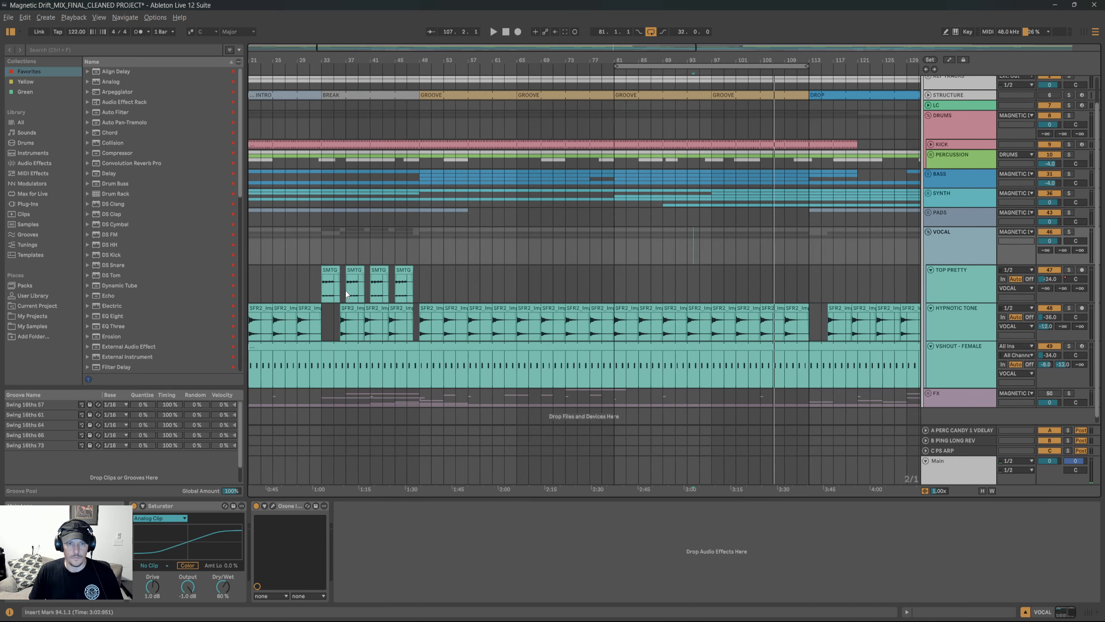
left_click_drag(346, 292, 591, 291)
left_click(446, 286)
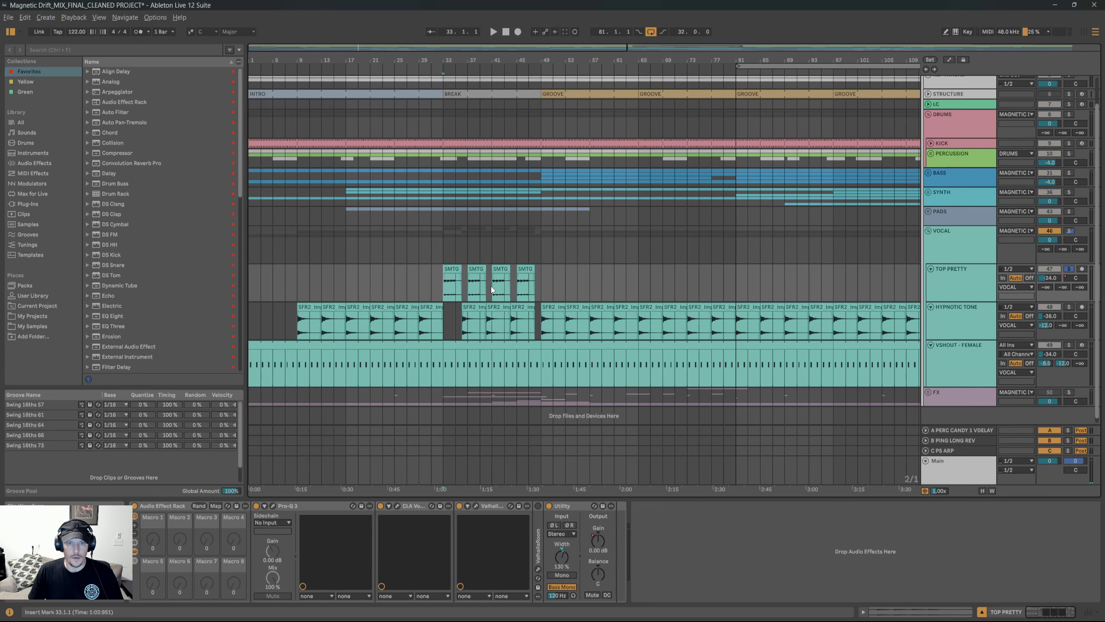
key("space")
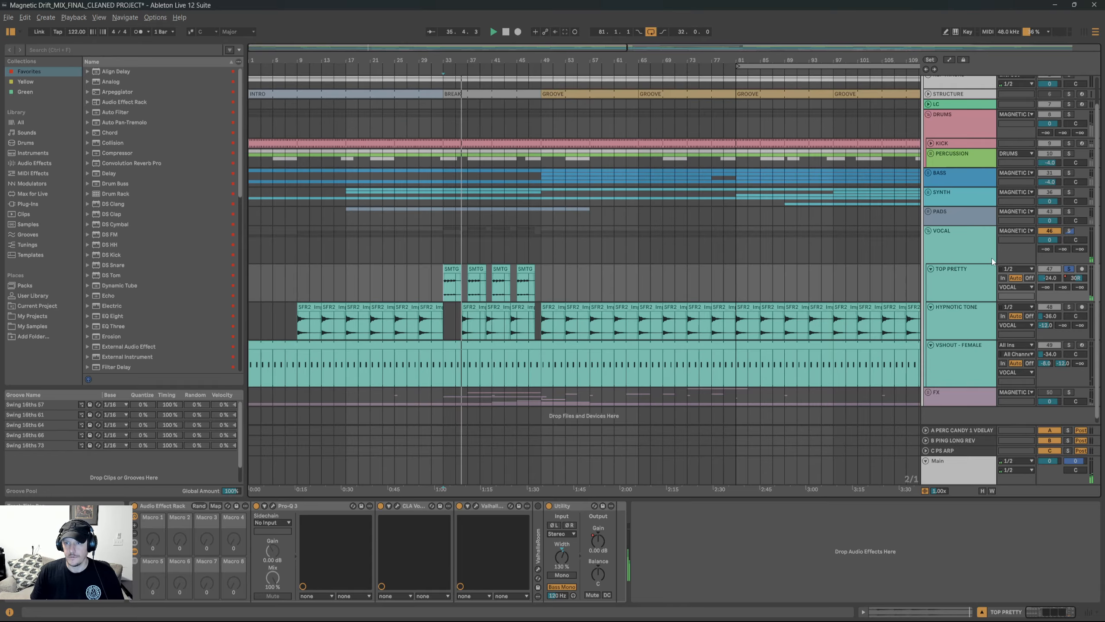
key("space")
Unsolo TOP PRETTY, mute HYPNOTIC TONE and VSHOUT - FEMALE, and play the mix from bar 33.
key("Up")
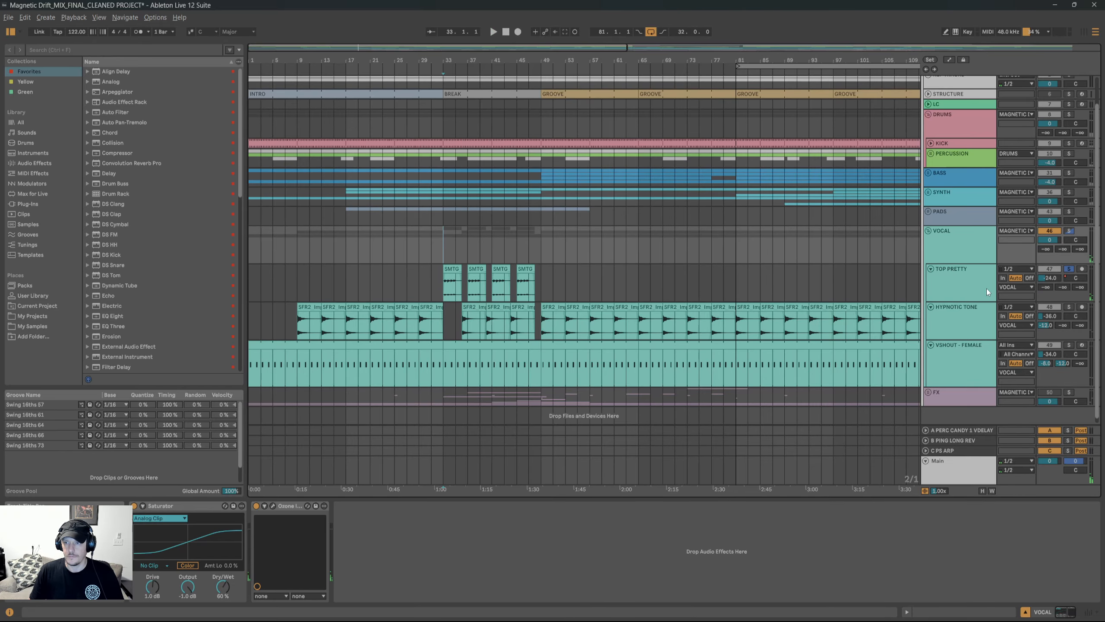
left_click(1048, 306)
key("space")
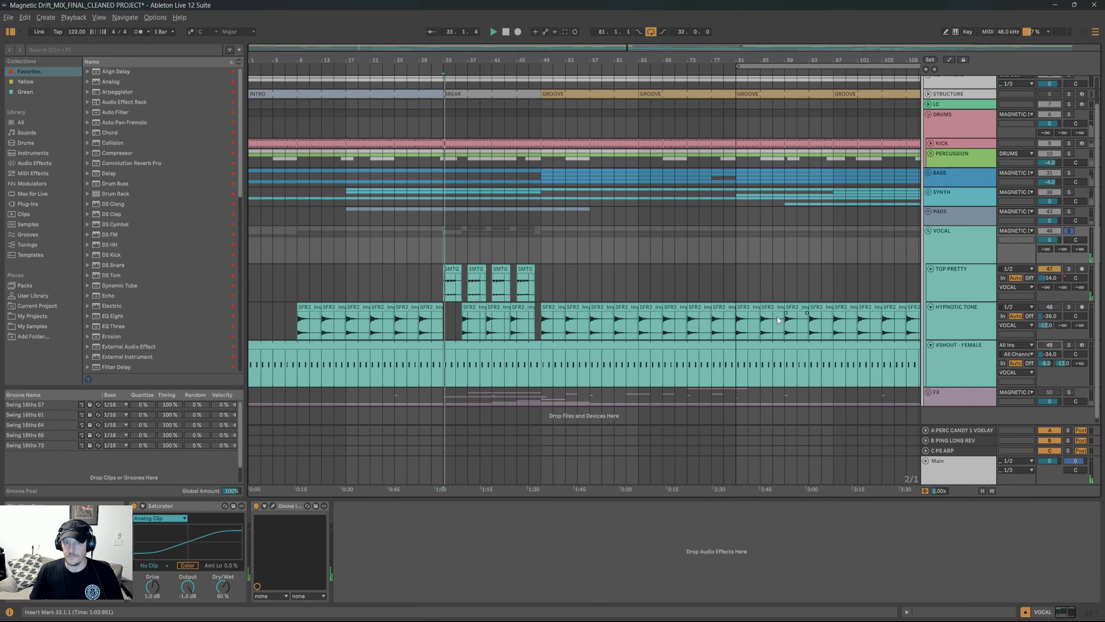
scroll(537, 285, "up", 1)
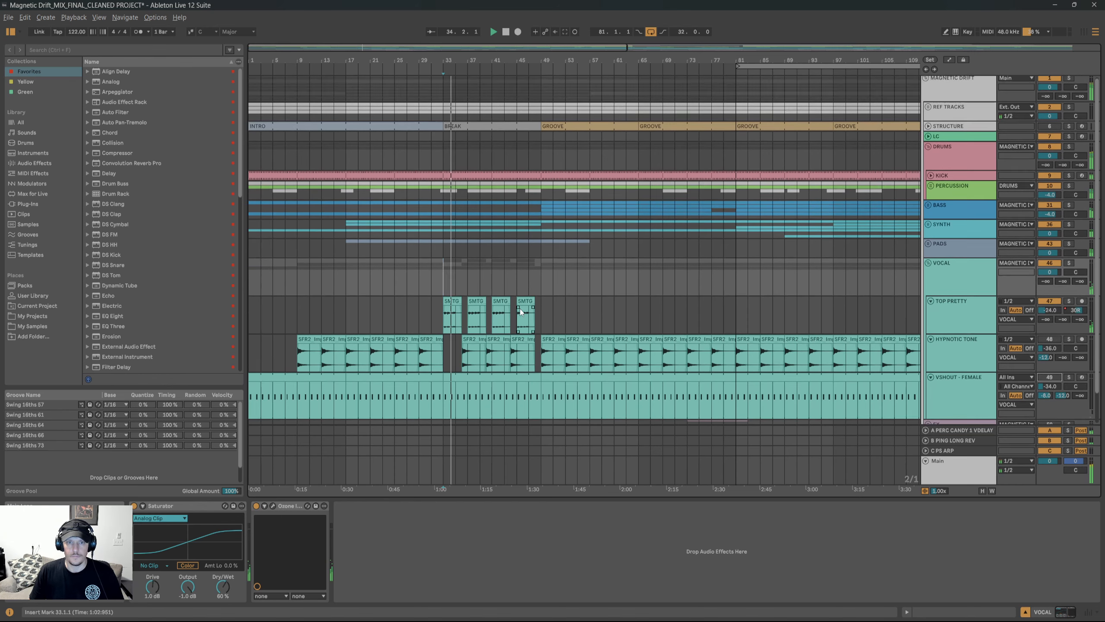
scroll(520, 308, "down", 2)
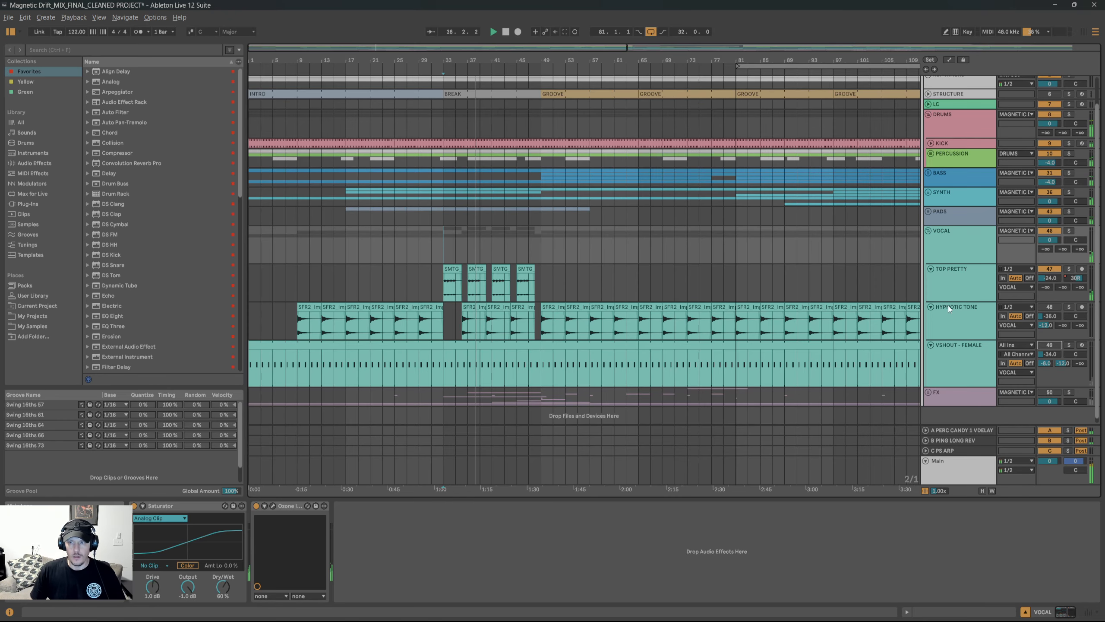
Inspect the Pro-Q 3, CLA Vocals and ValhallaDelay plug-in windows on the TOP PRETTY track, closing each one.
left_click(944, 286)
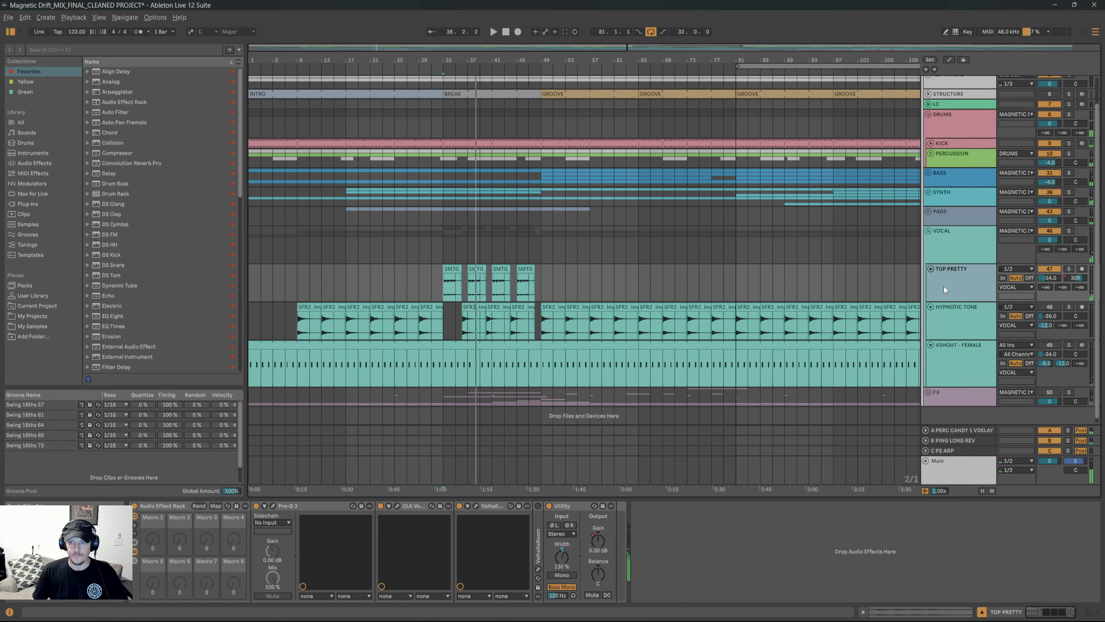
left_click(271, 507)
left_click(270, 506)
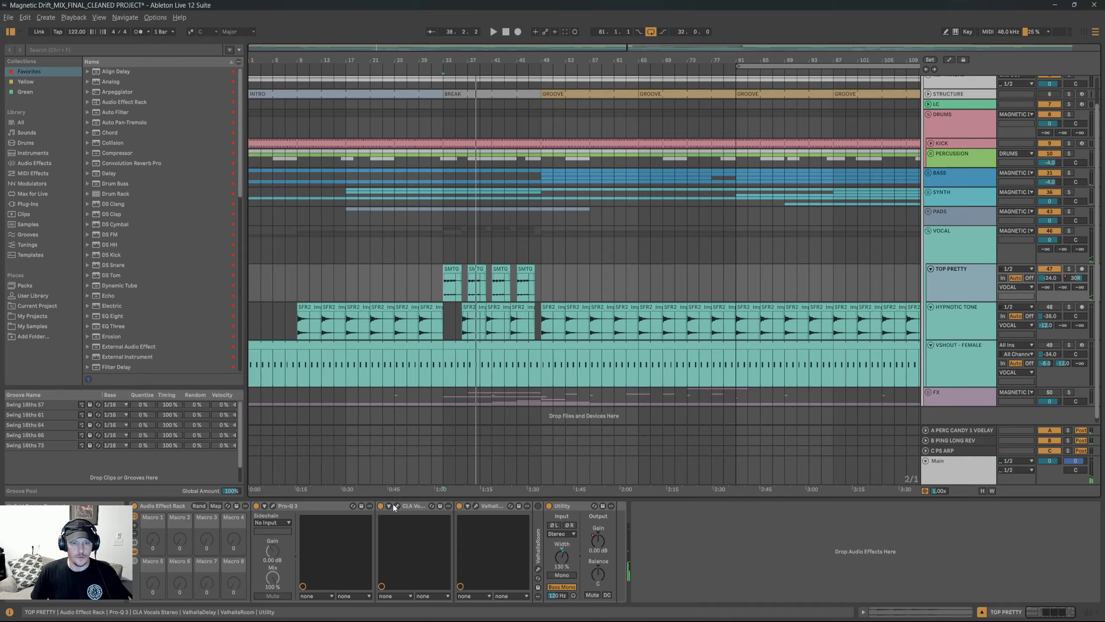
left_click(274, 506)
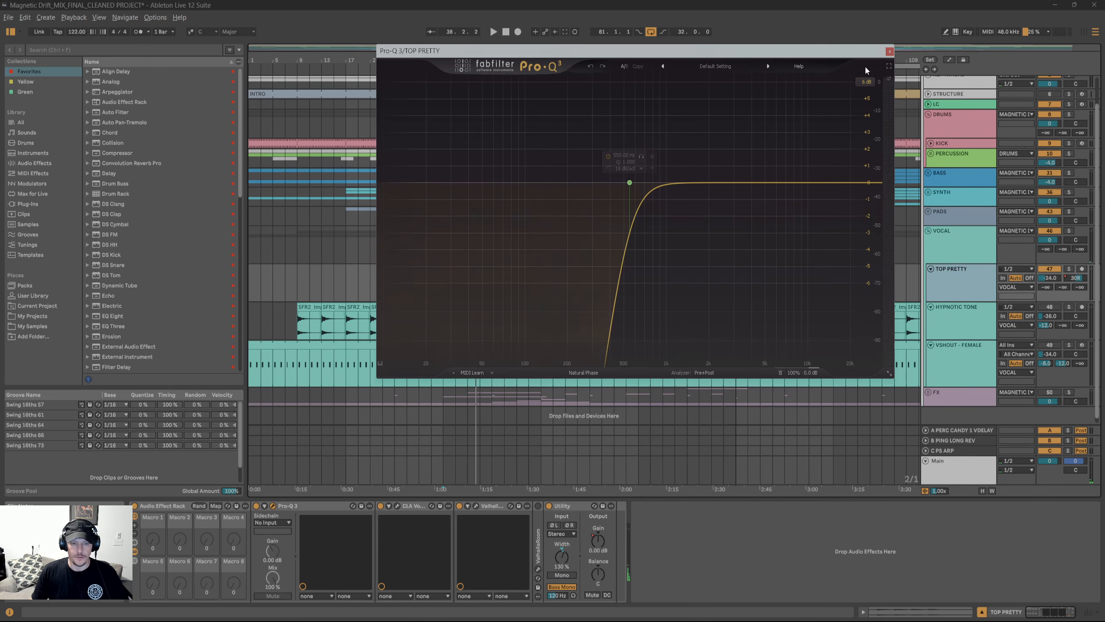
left_click(889, 52)
left_click(397, 505)
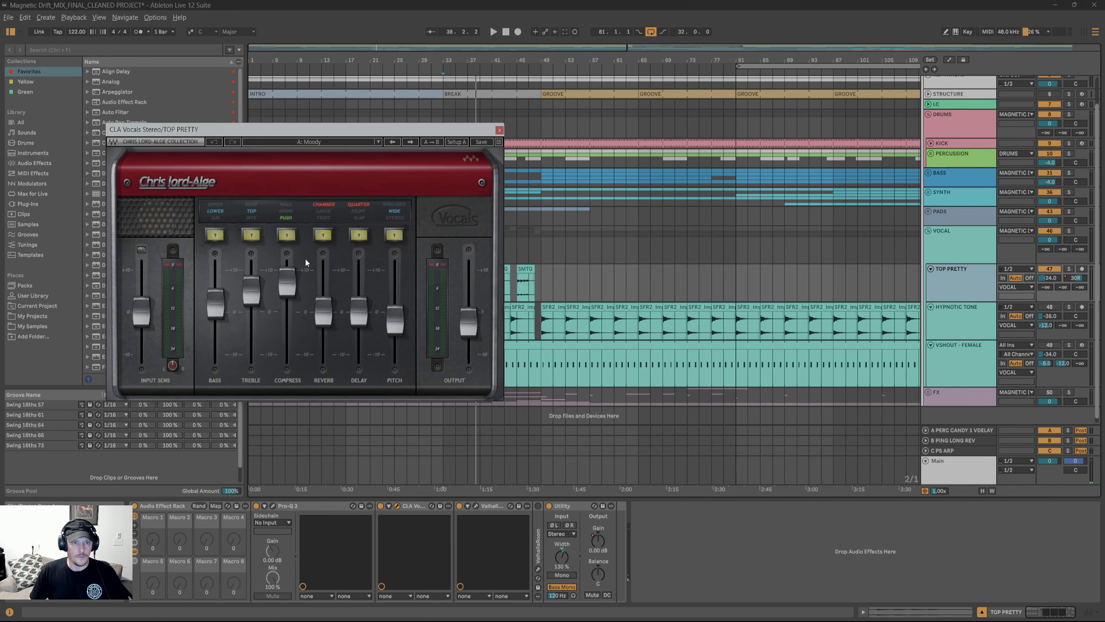
left_click(500, 130)
left_click(476, 505)
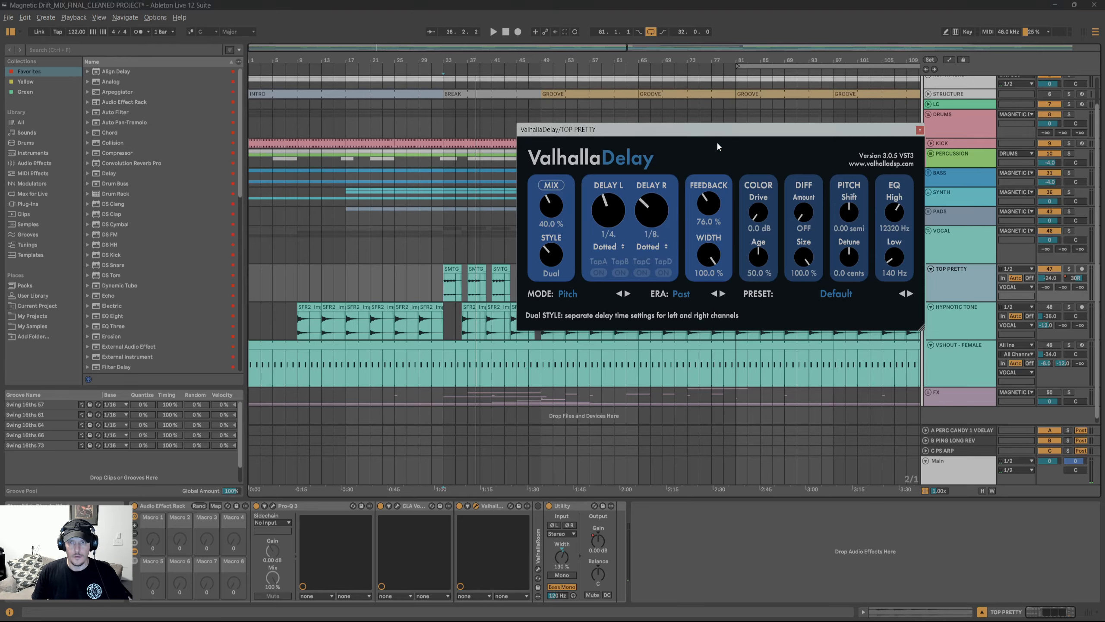
left_click(919, 130)
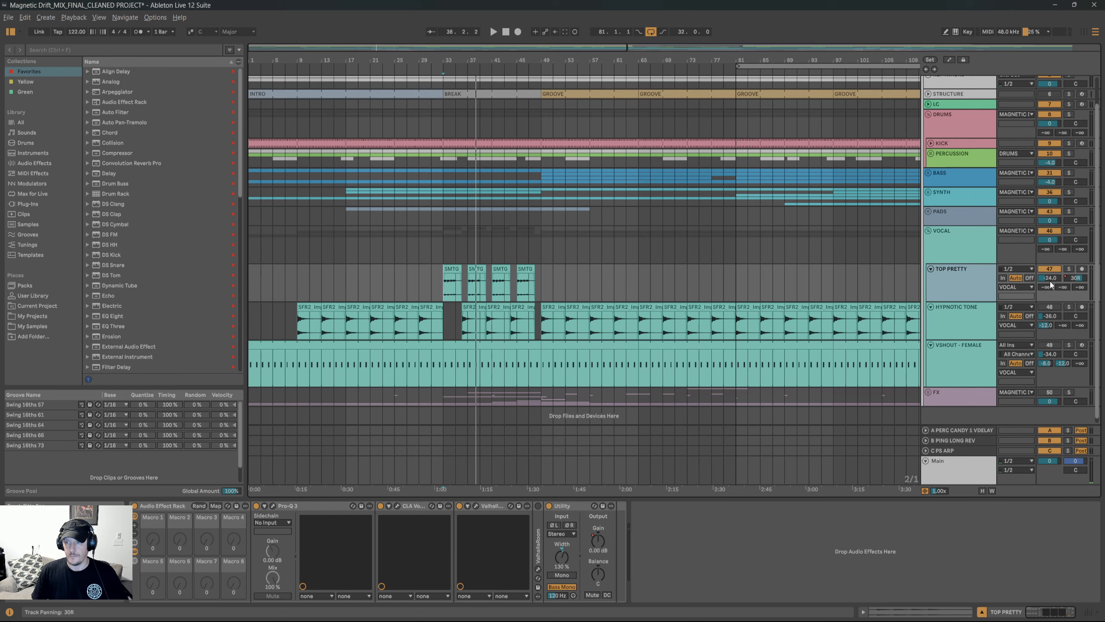
Examine the Track Panning automation of TOP PRETTY across the BREAK section and hide the automation lanes again.
key("a")
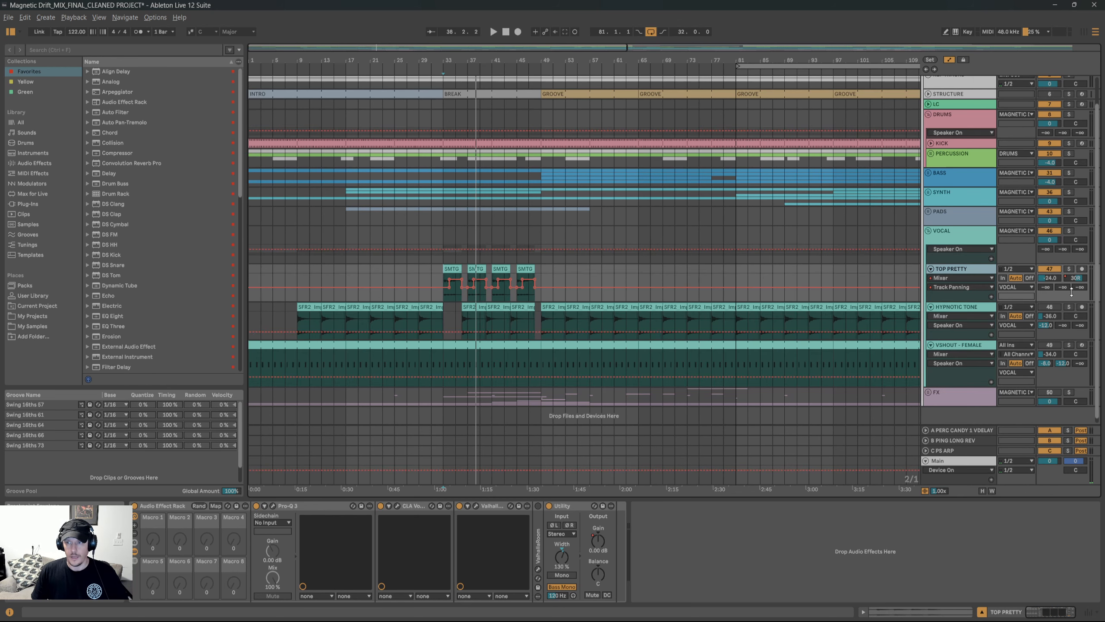
scroll(515, 300, "up", 5)
scroll(469, 292, "up", 6)
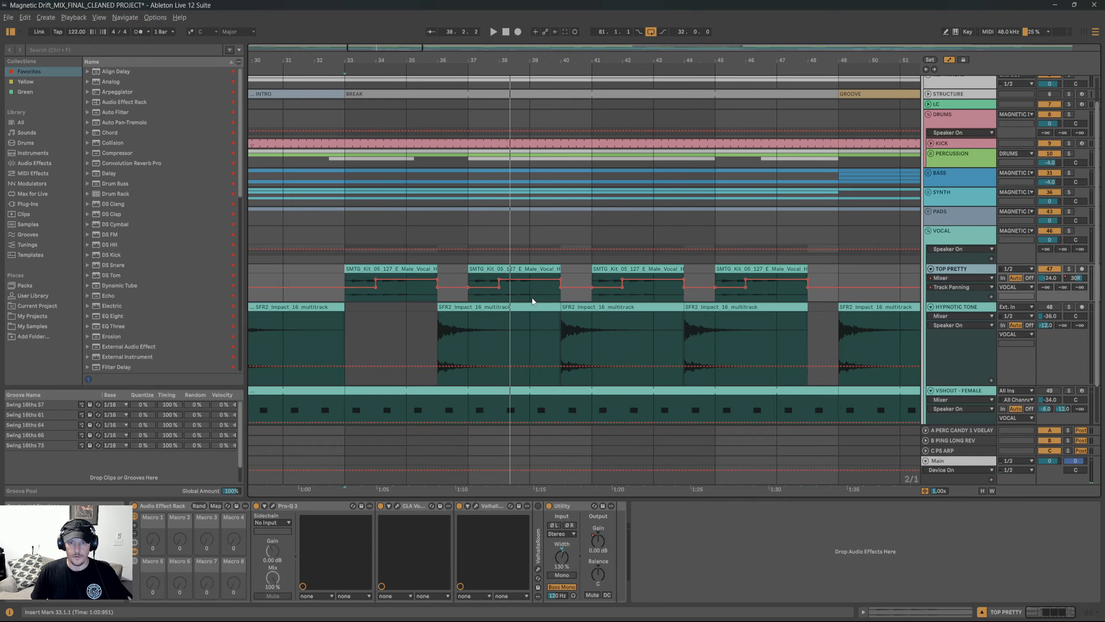
scroll(532, 300, "down", 6)
key("a")
scroll(514, 323, "down", 1)
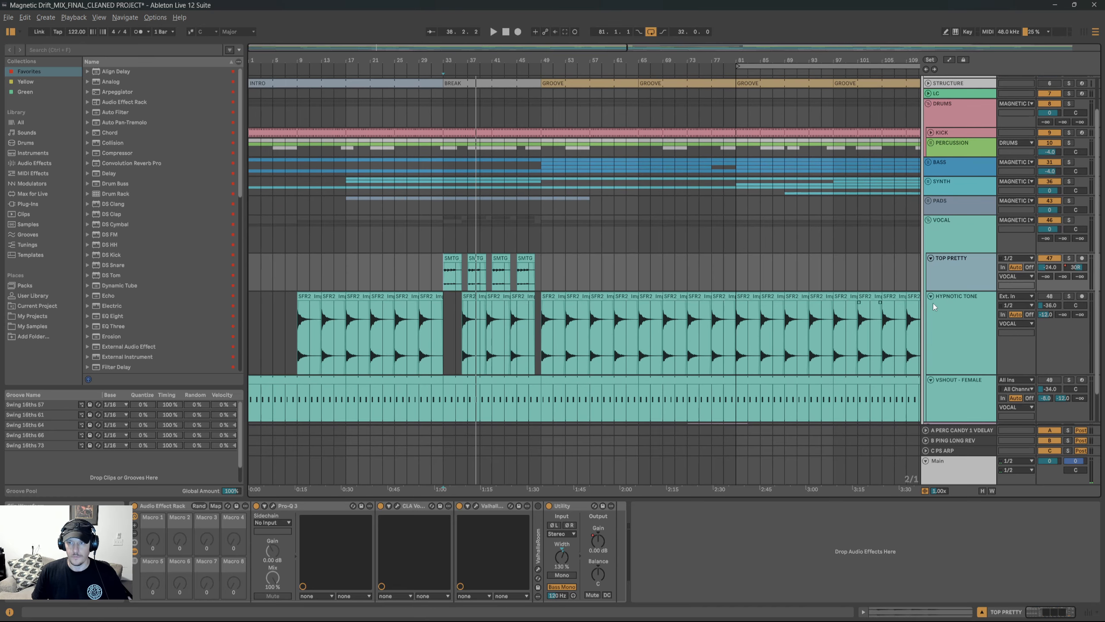
Reactivate the HYPNOTIC TONE track and reduce its height in the arrangement.
left_click(970, 340)
left_click(1053, 297)
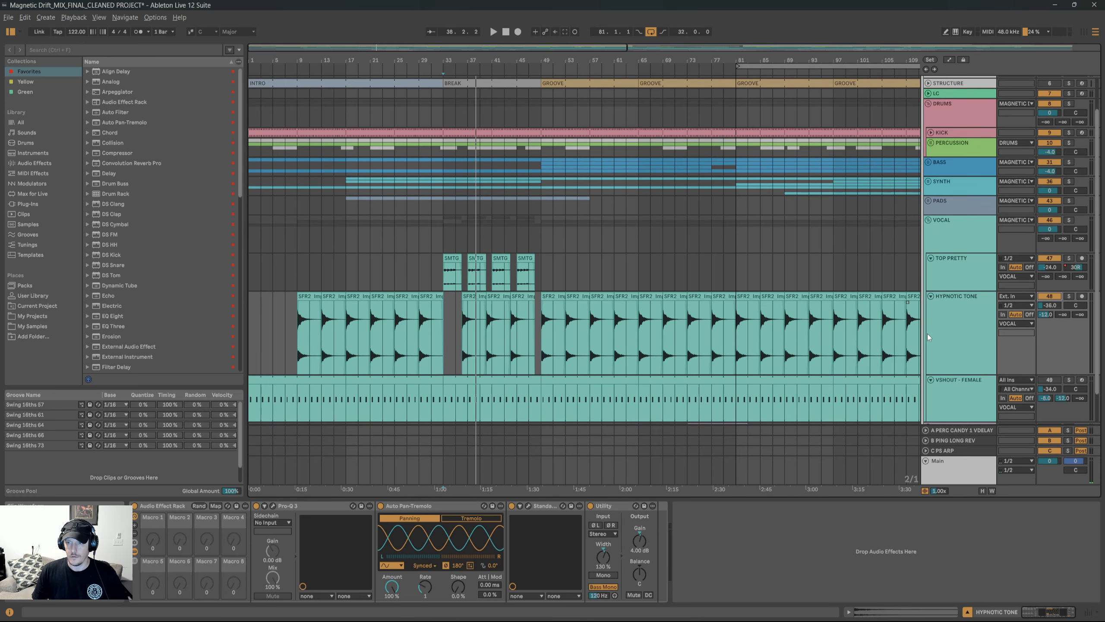
left_click_drag(970, 375, 969, 329)
scroll(615, 324, "down", 4)
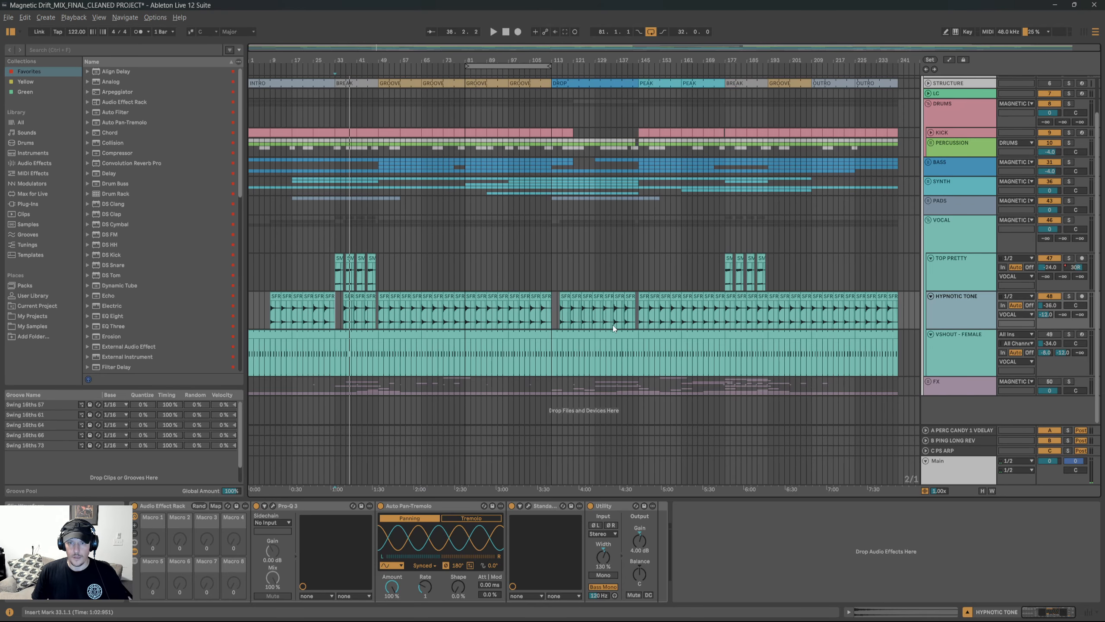
scroll(431, 321, "up", 4)
scroll(406, 315, "left", 6)
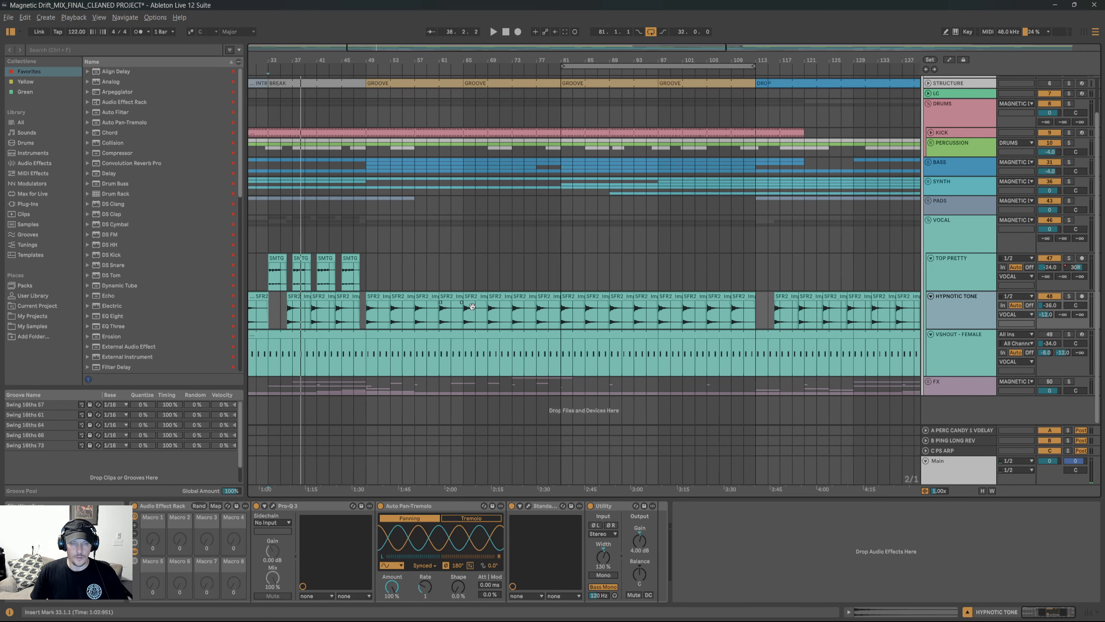
Audition HYPNOTIC TONE soloed from bar 61, then unsolo it to hear it in the mix.
left_click(506, 310)
key("s")
key("space")
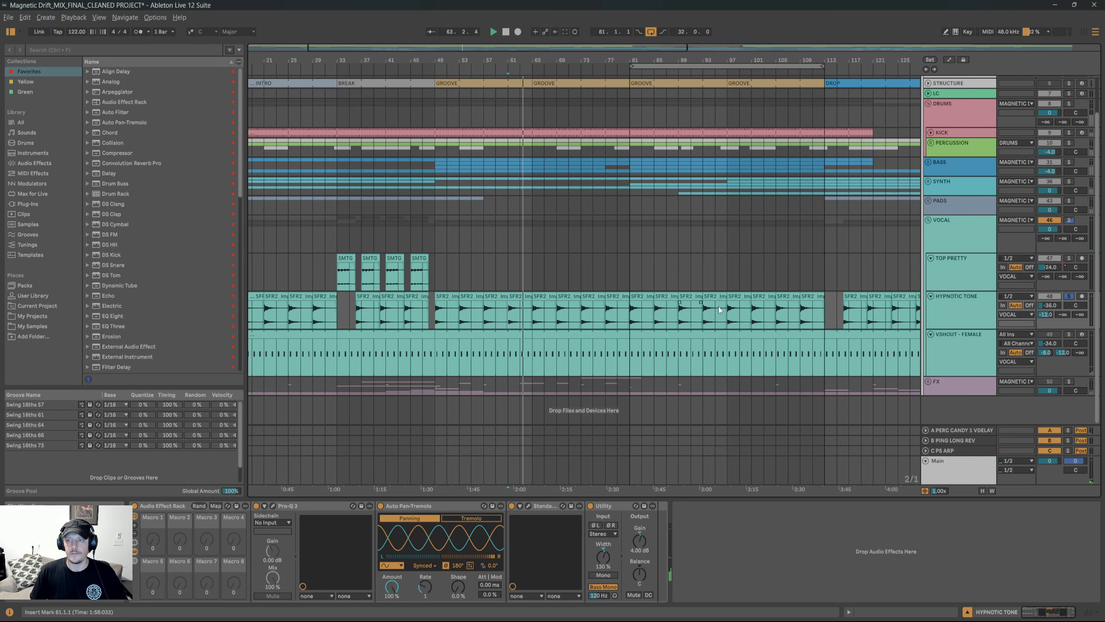
key("s")
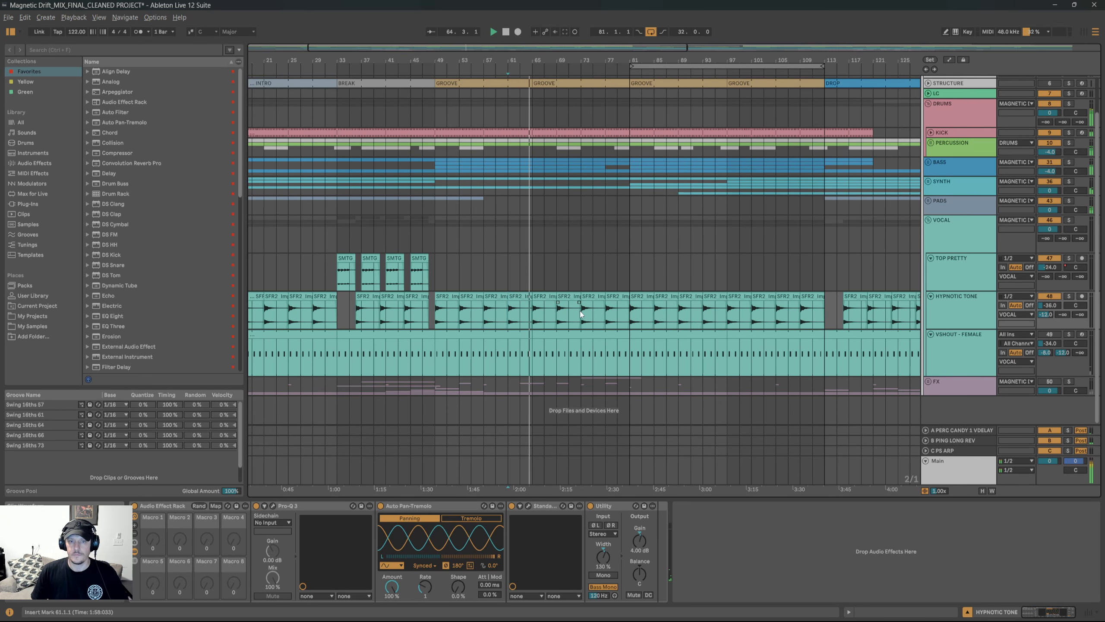
scroll(533, 316, "up", 1)
scroll(548, 335, "up", 1)
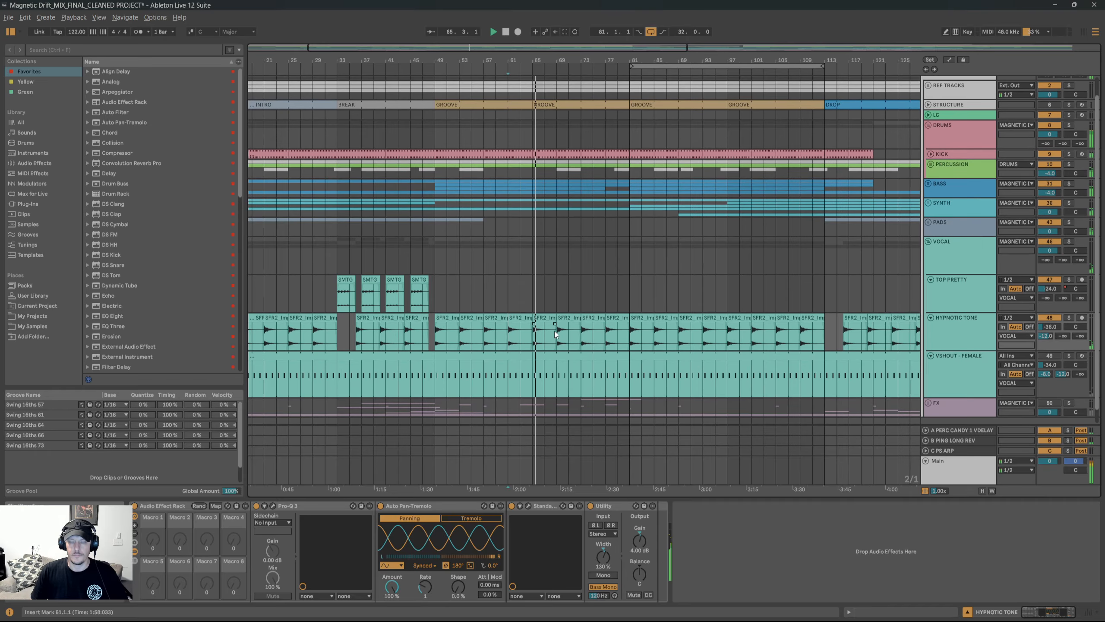
scroll(554, 328, "down", 2)
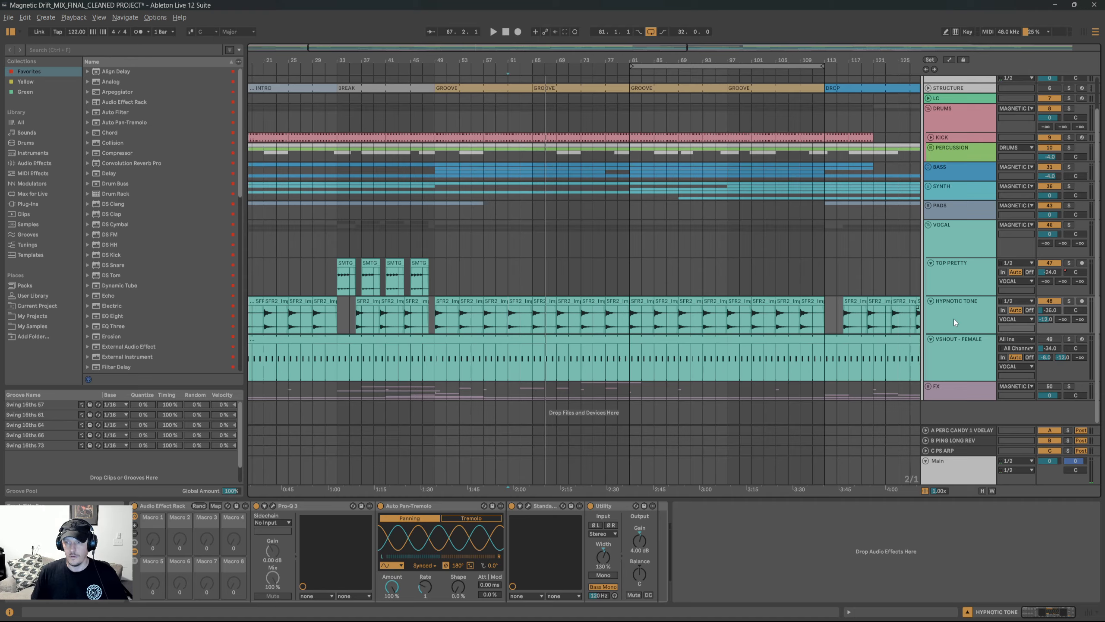
Reactivate VSHOUT - FEMALE and audition it soloed from bar 65.
left_click(954, 363)
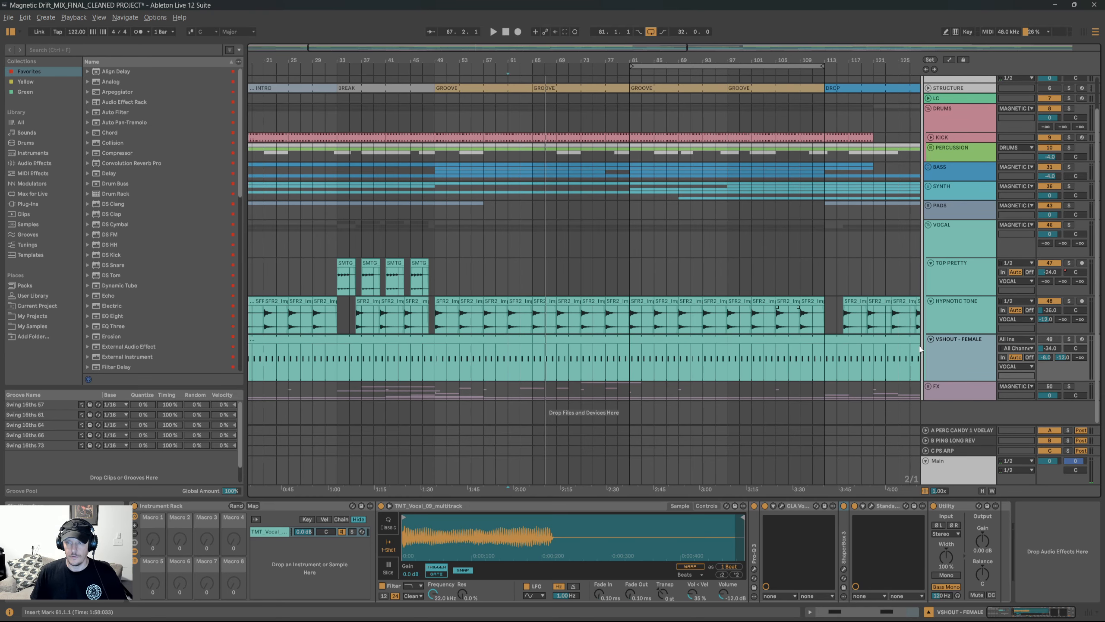
left_click(546, 357)
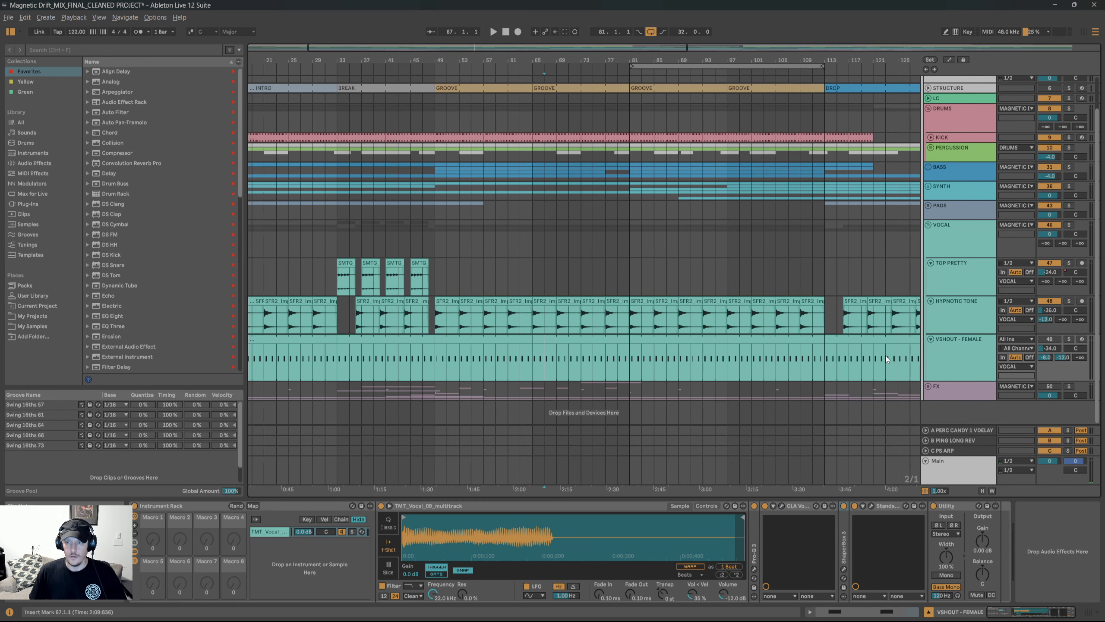
left_click(1048, 340)
left_click(532, 359)
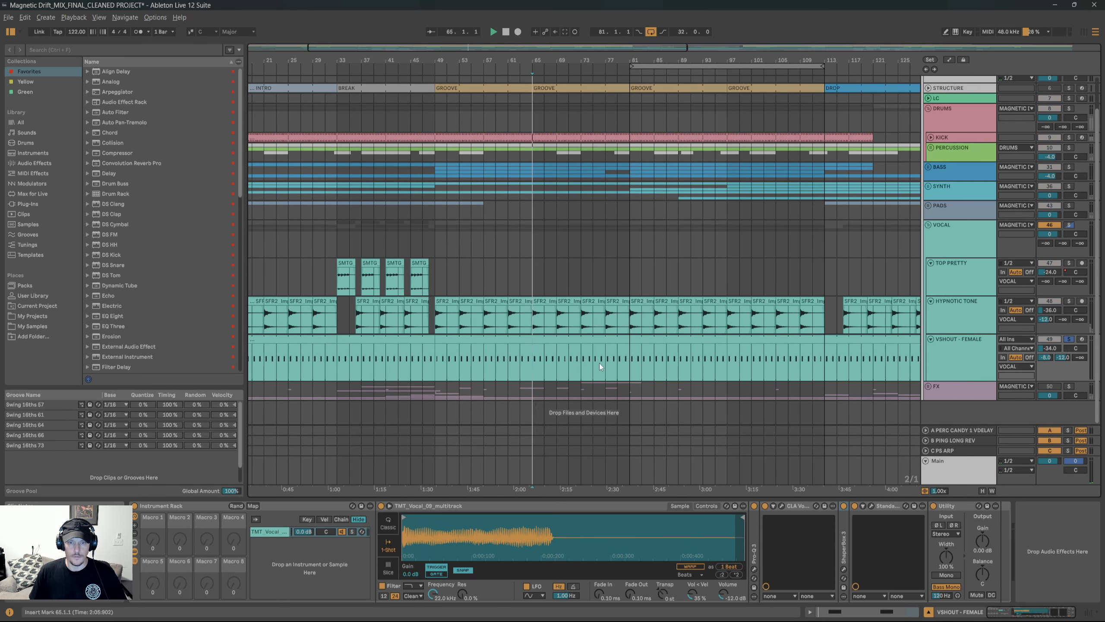
key("space")
key("w")
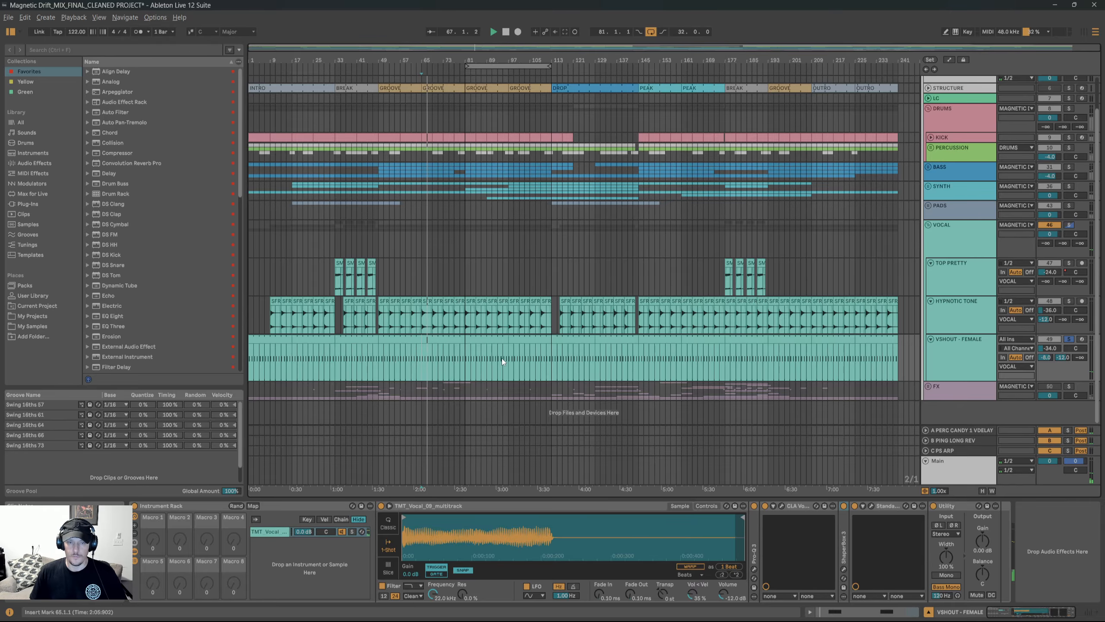
Unsolo VSHOUT - FEMALE and examine its repeating notes in the GROOVE section while the mix plays.
scroll(496, 356, "up", 4)
left_click_drag(481, 349, 733, 341)
left_click(1069, 339)
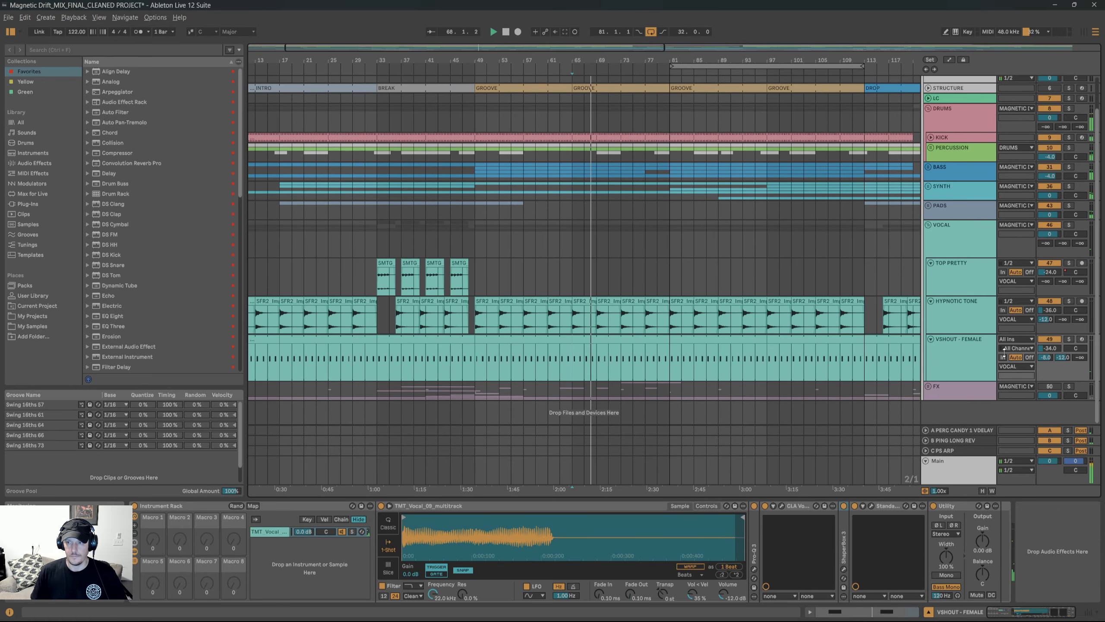
scroll(627, 357, "up", 3)
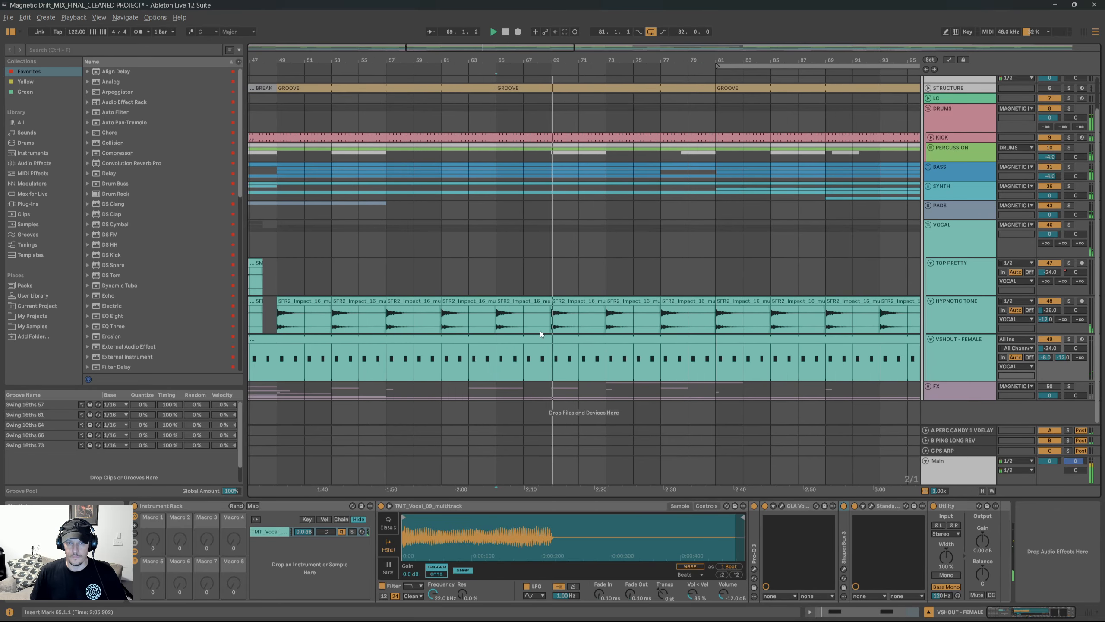
scroll(574, 353, "up", 3)
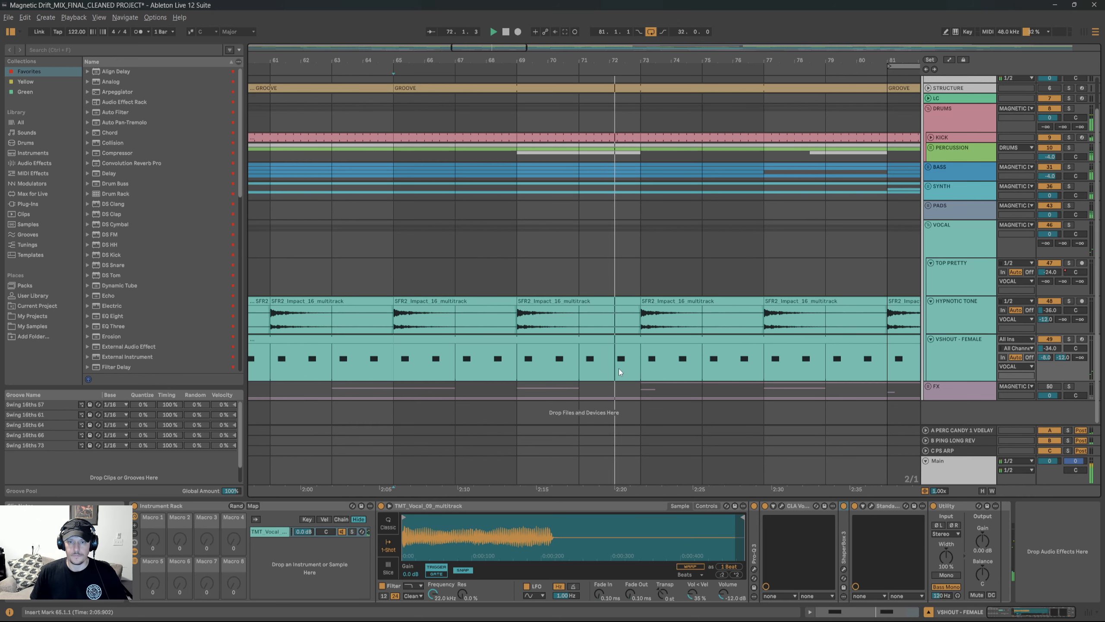
scroll(681, 361, "down", 3)
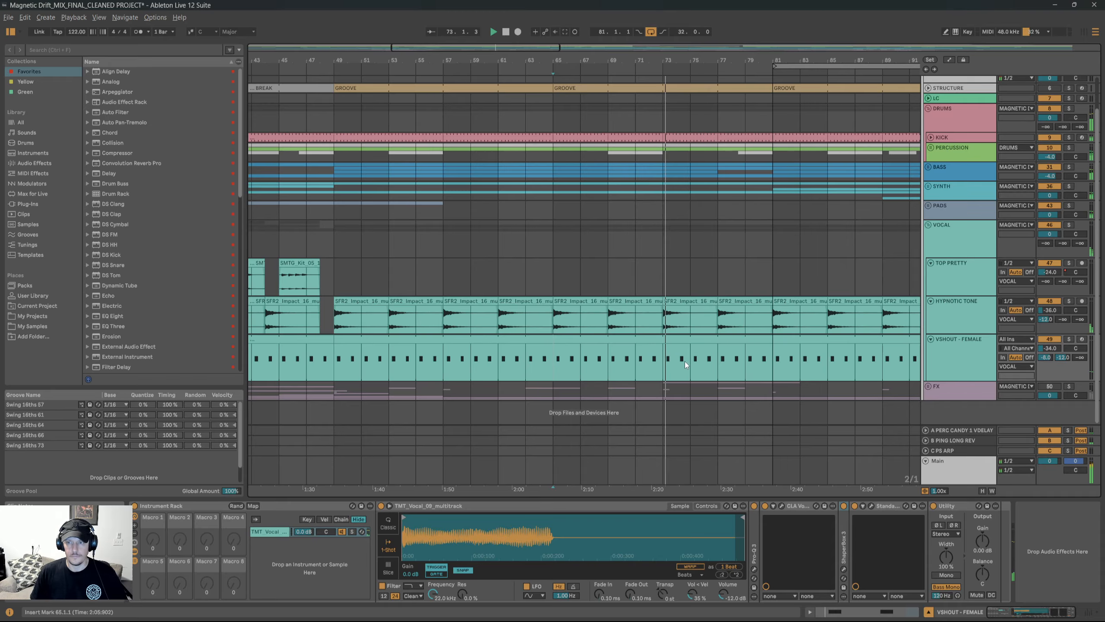
key("w")
Fold the VOCAL group and unfold the FX group to show its tracks.
scroll(934, 291, "up", 2)
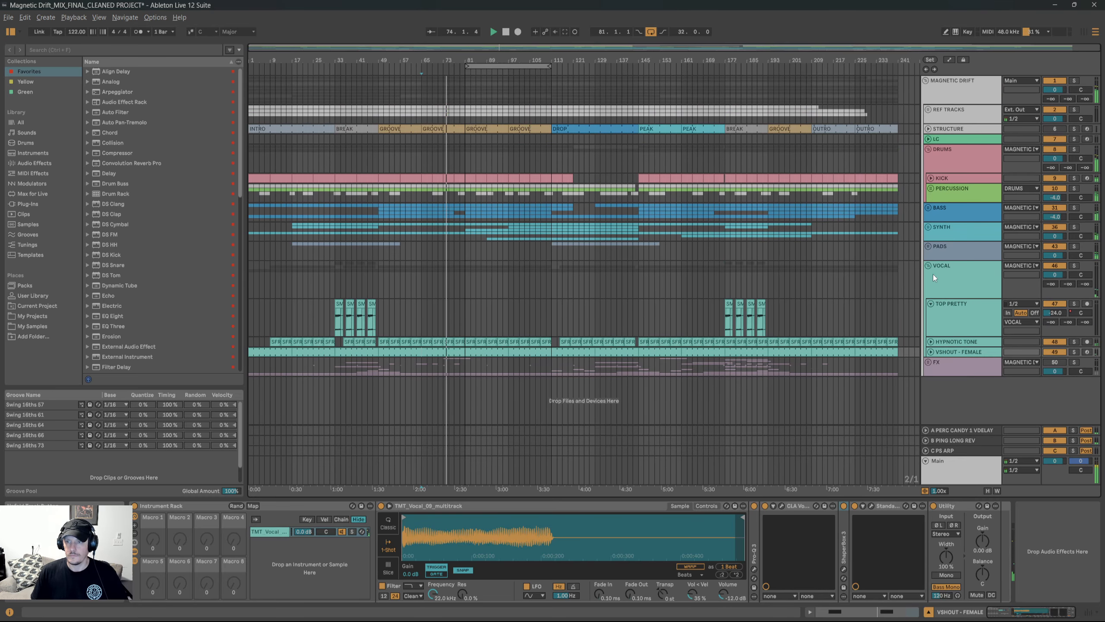
left_click(933, 301, "alt")
left_click(928, 269)
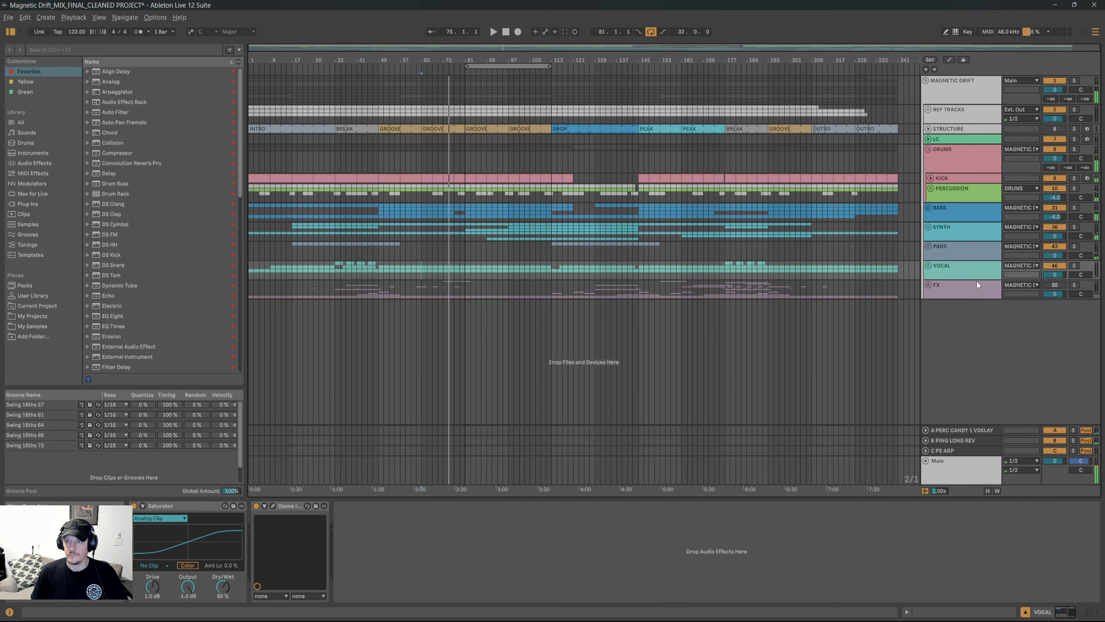
left_click(927, 286)
left_click(957, 294)
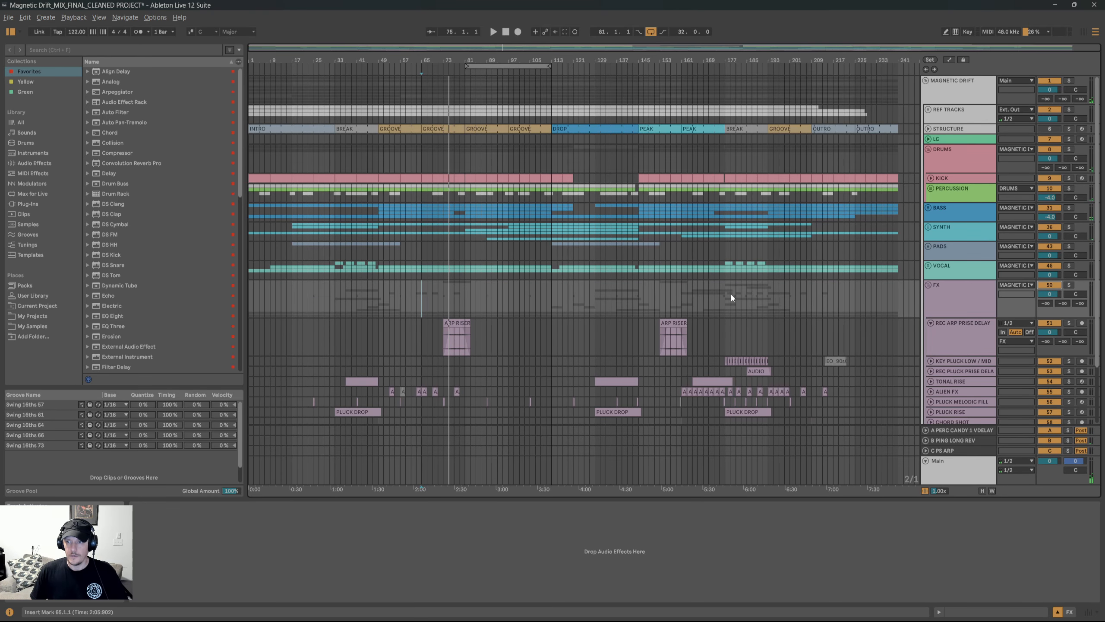
Solo REC ARP PRISE DELAY and audition the ARP RISER clip from bar 73.
scroll(474, 333, "up", 5)
scroll(617, 311, "down", 1)
scroll(502, 325, "up", 2)
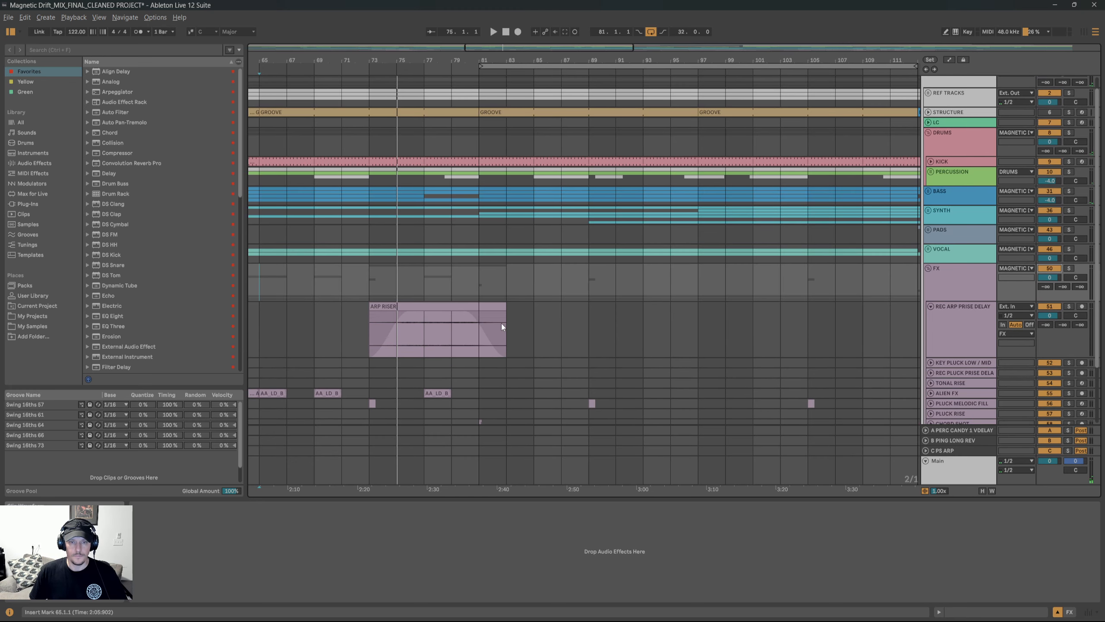
scroll(503, 335, "left", 3)
left_click(477, 334)
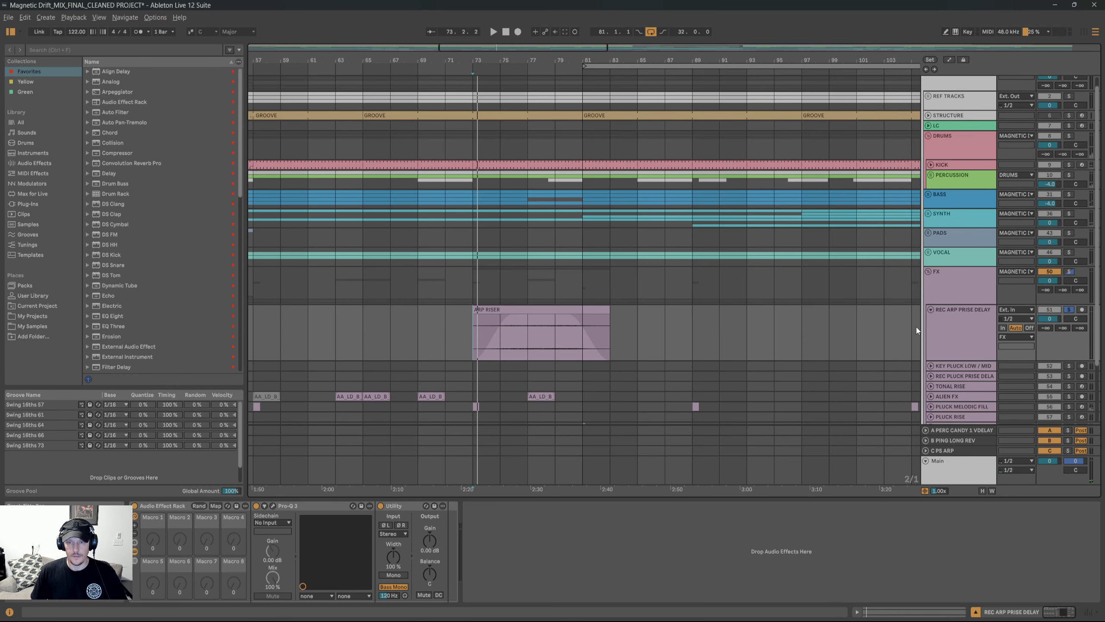
Unfold the SYNTH group and its ARP track, and audition ARP soloed from bar 77.
scroll(965, 203, "up", 1)
left_click(927, 225)
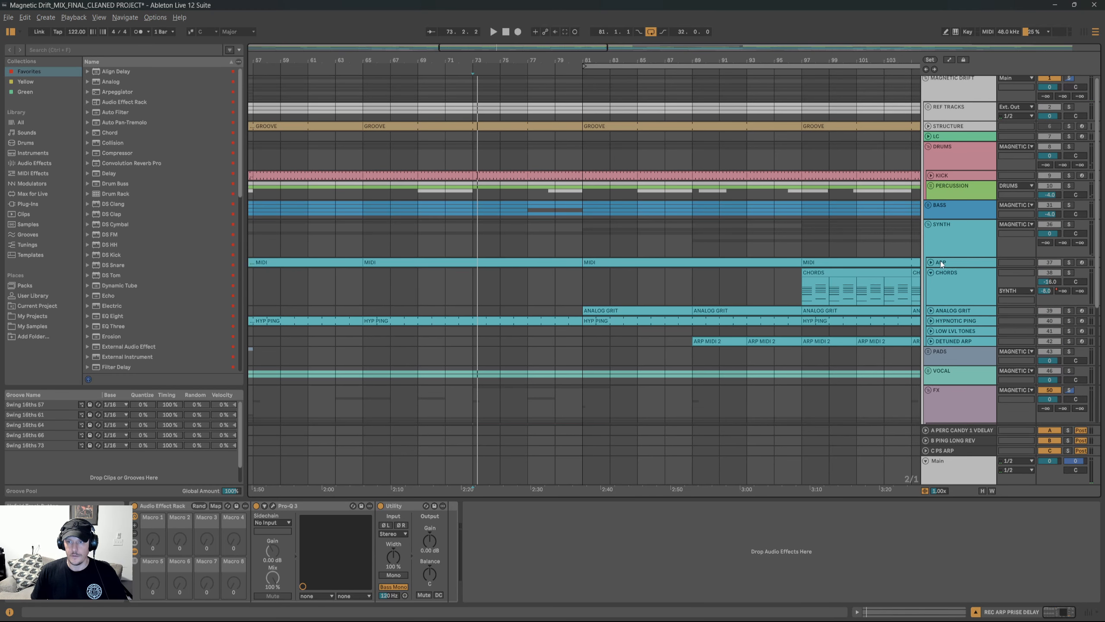
left_click(930, 263)
left_click(538, 281)
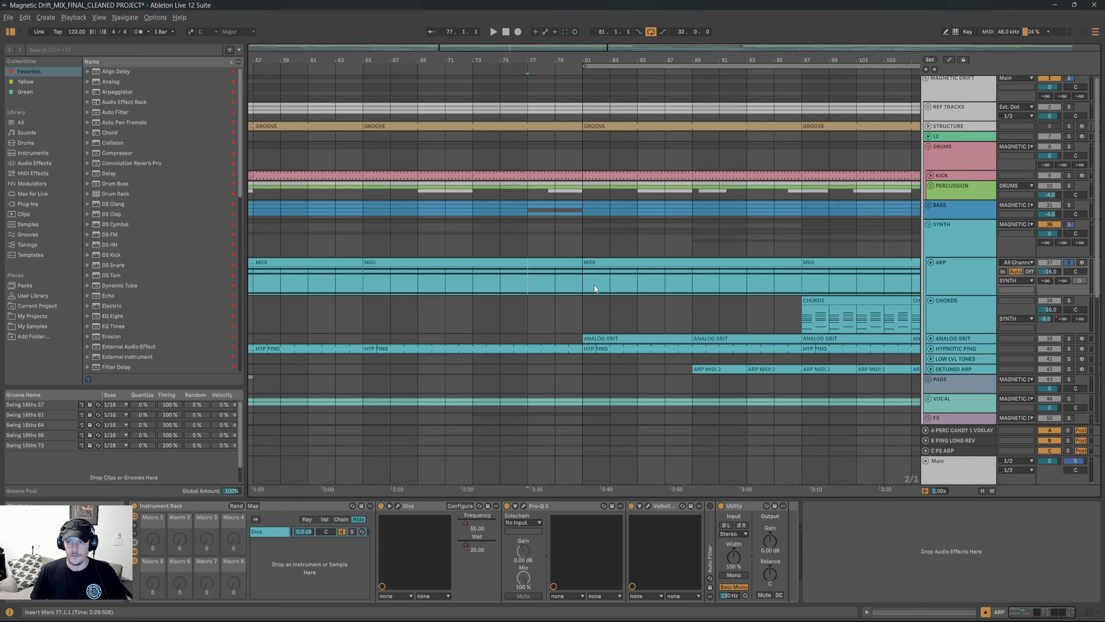
key("space")
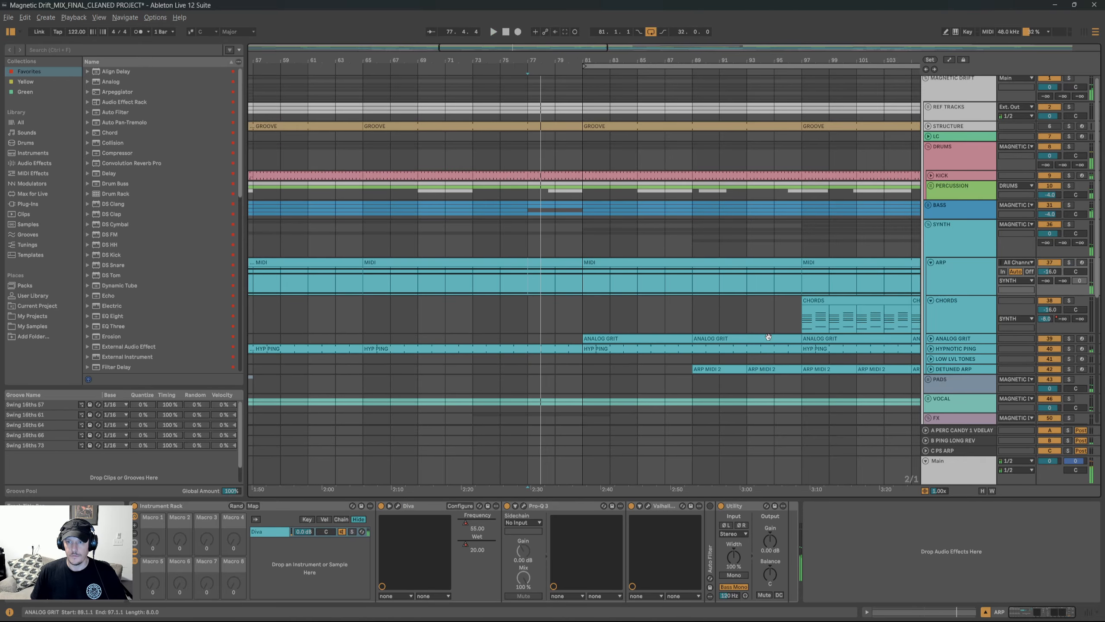
Return to the start of the ARP RISER clip at bar 73 and compare its placement with the synth parts.
scroll(674, 355, "down", 5)
left_click(477, 371)
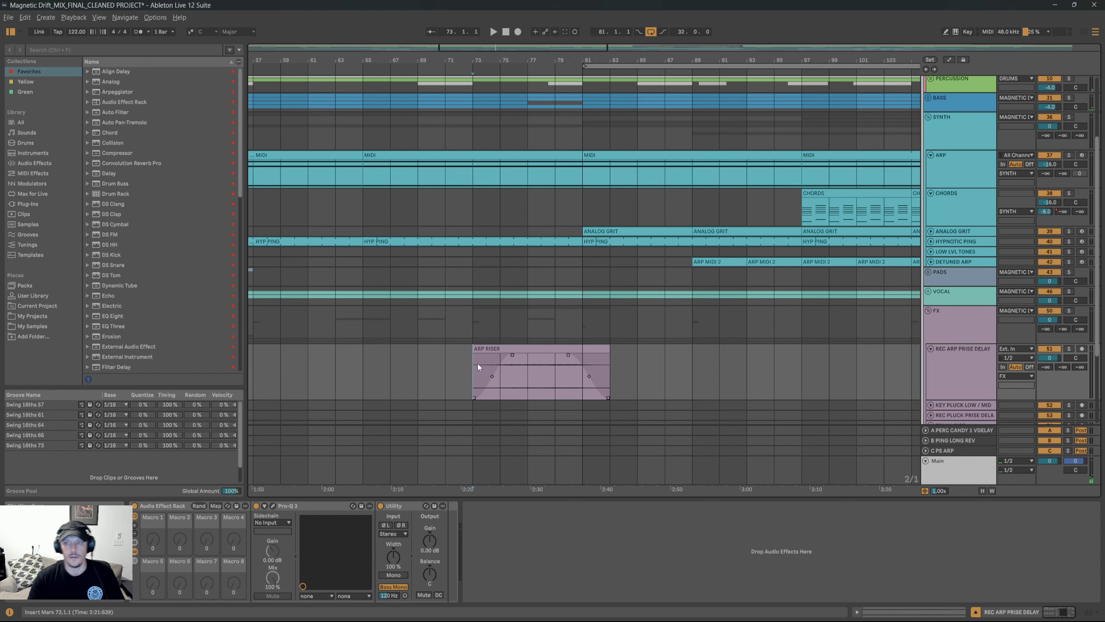
scroll(631, 305, "down", 4)
scroll(628, 366, "up", 5)
scroll(610, 353, "down", 4)
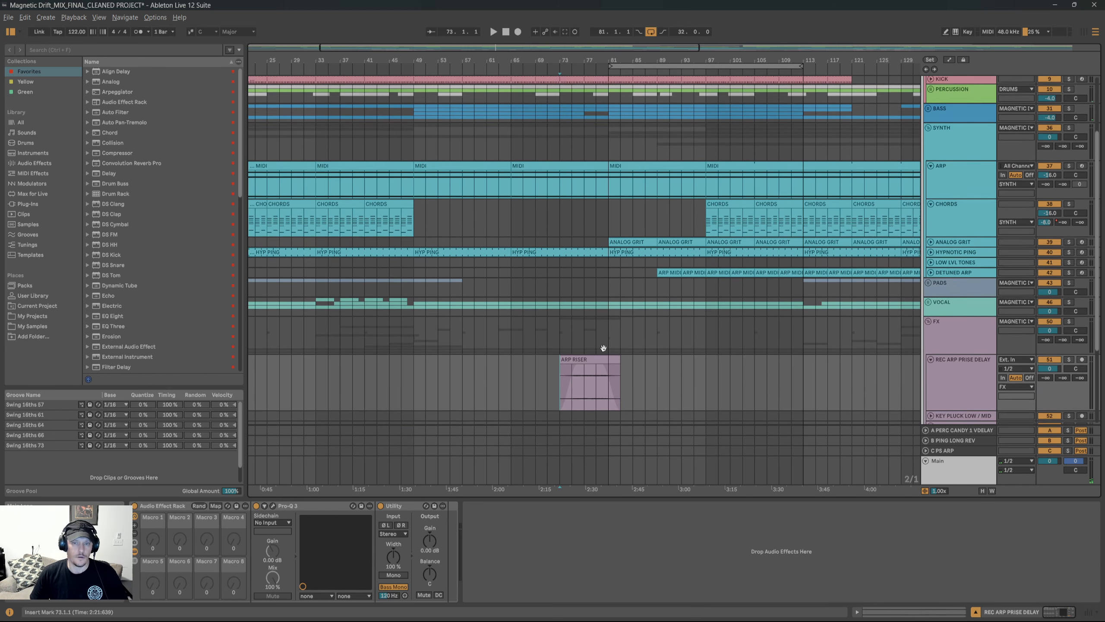
scroll(606, 305, "down", 2)
scroll(697, 270, "up", 3)
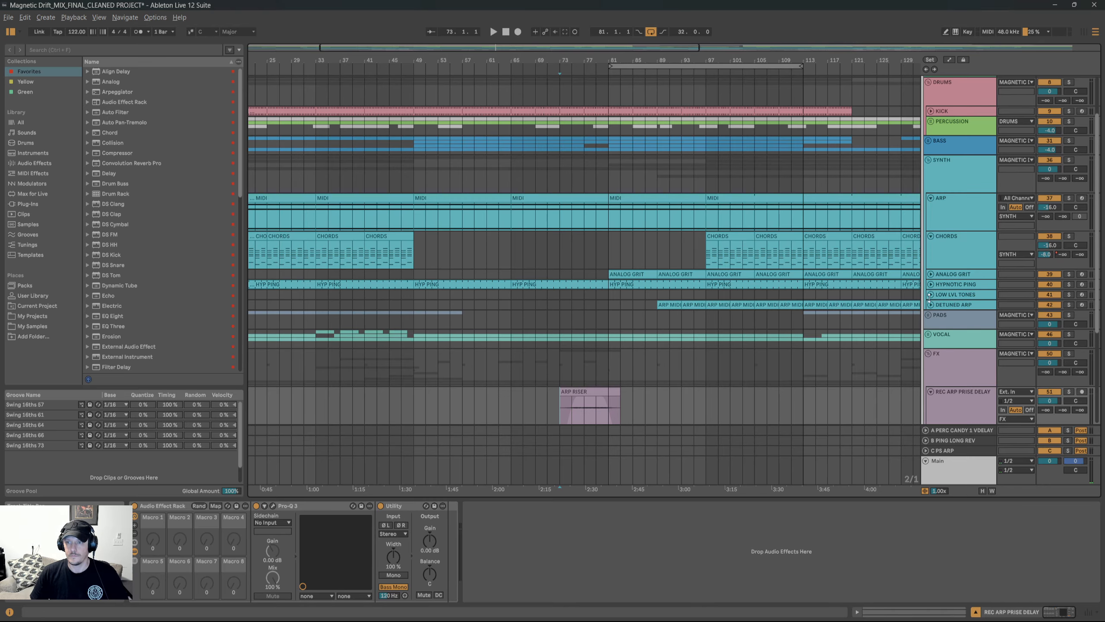
Unfold the ANALOG GRIT track and play the mix from its first clip at bar 81.
left_click(931, 275)
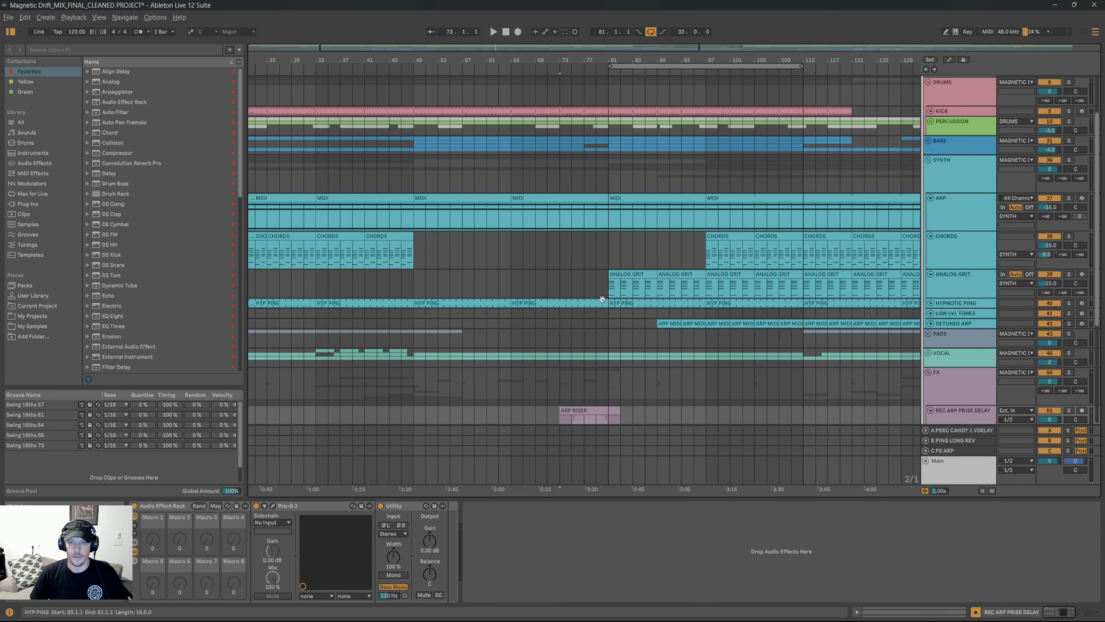
scroll(608, 250, "down", 2)
left_click(608, 249)
key("space")
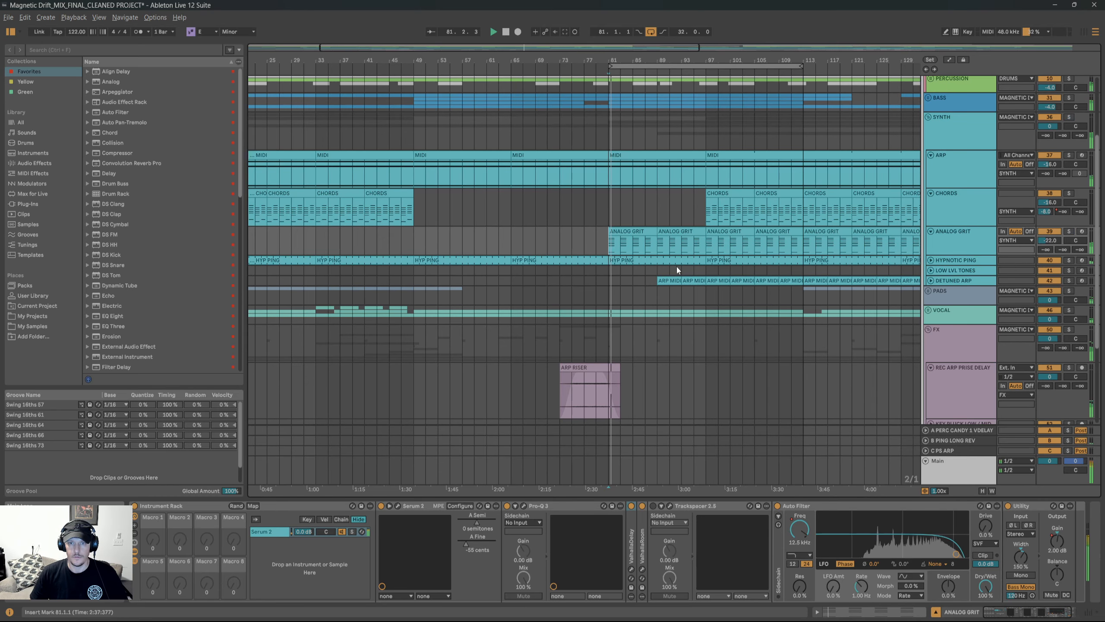
Audition the ARP RISER clip soloed from bar 73 and reduce the height of the REC ARP PRISE DELAY track.
left_click(561, 387)
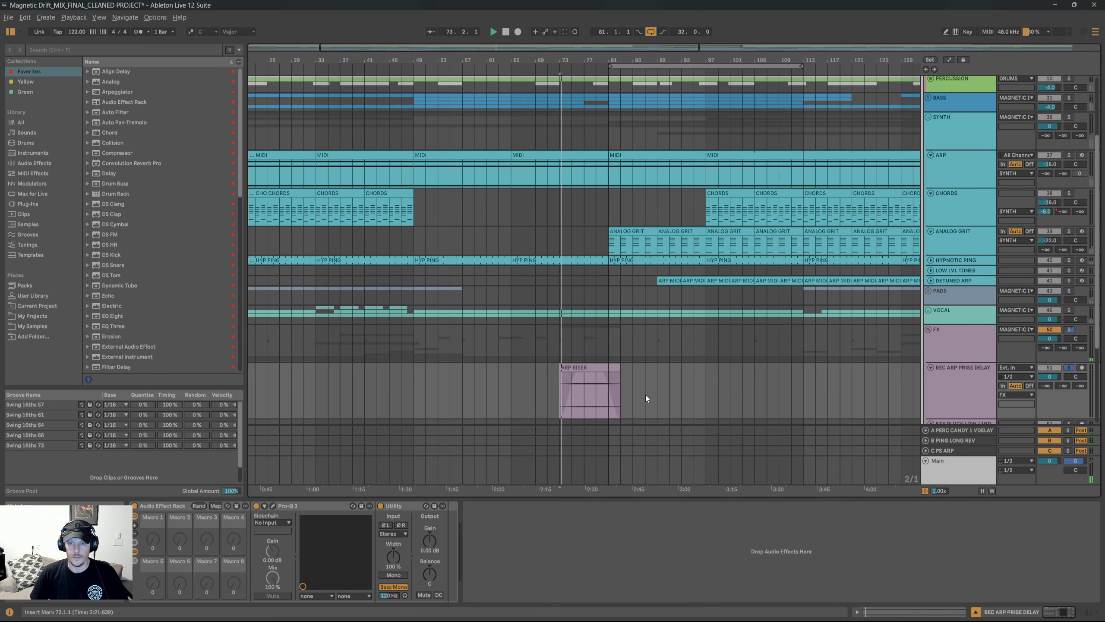
scroll(582, 376, "down", 1)
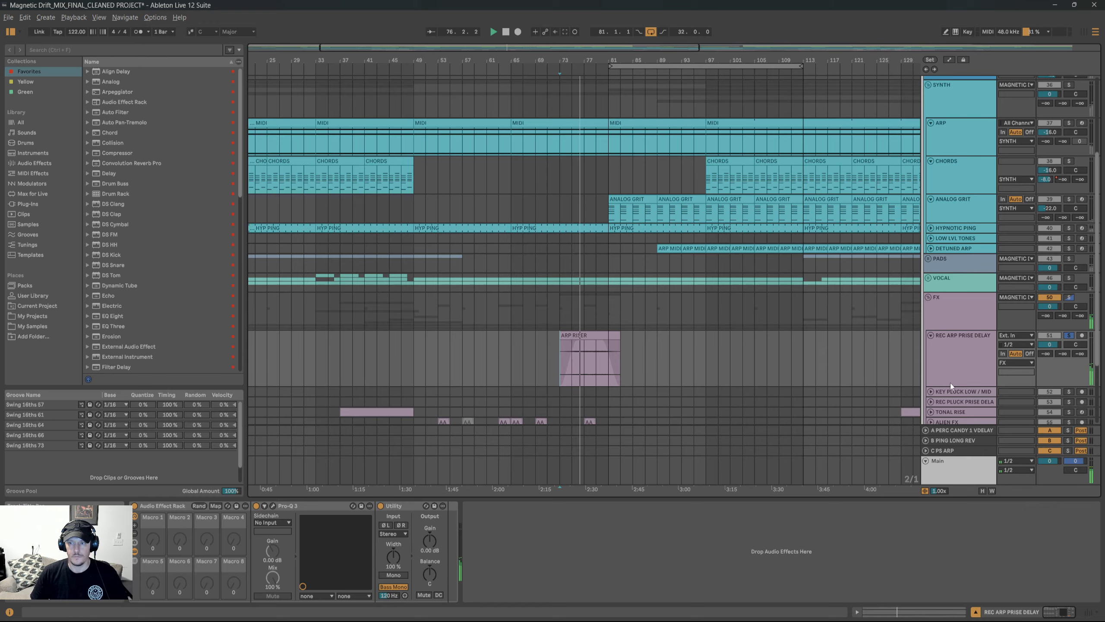
mouse_move(953, 385)
left_mouse_down()
mouse_move(952, 358)
mouse_move(952, 367)
left_mouse_up()
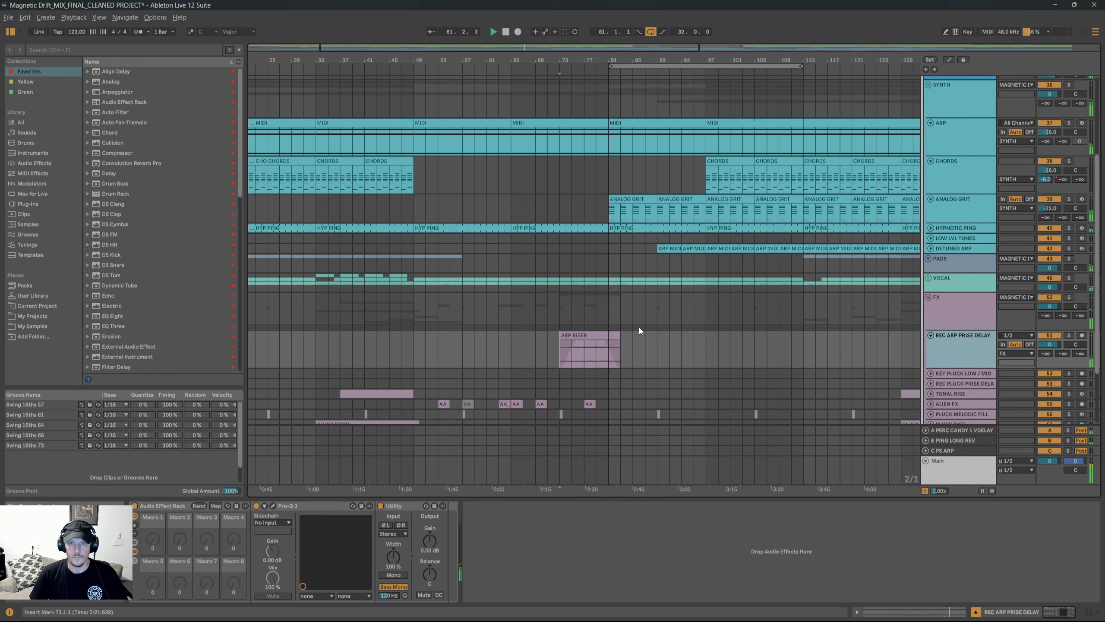
Fold REC ARP PRISE DELAY, unfold KEY PLUCK LOW / MID, and show the latter's clips and devices.
scroll(640, 325, "down", 4)
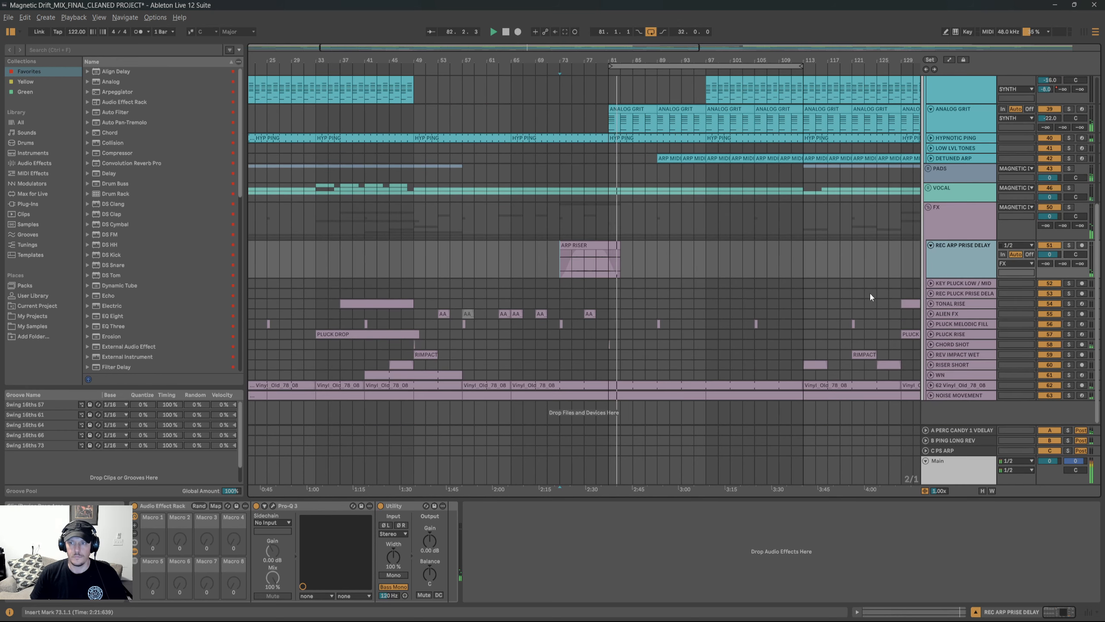
left_click(932, 246)
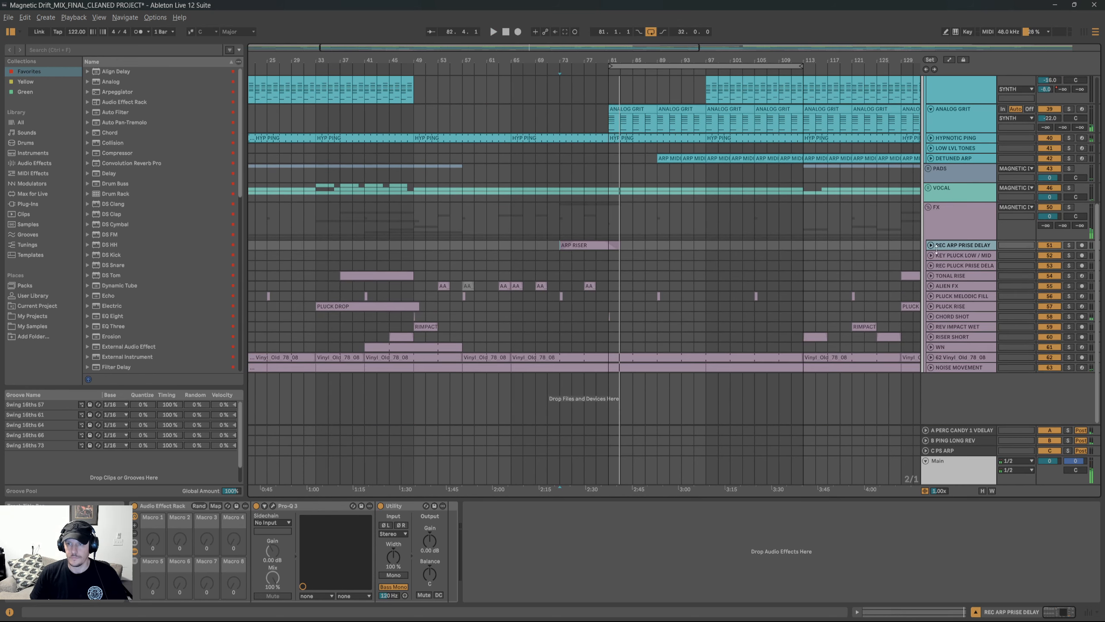
left_click(931, 255)
scroll(777, 272, "right", 10)
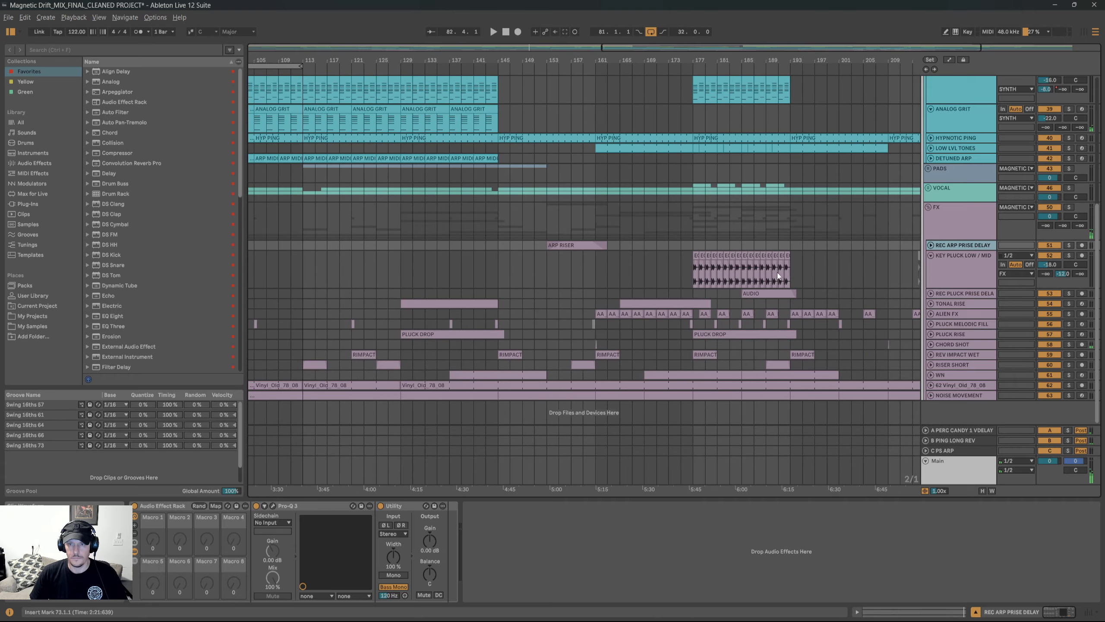
scroll(779, 270, "right", 3)
left_click(947, 269)
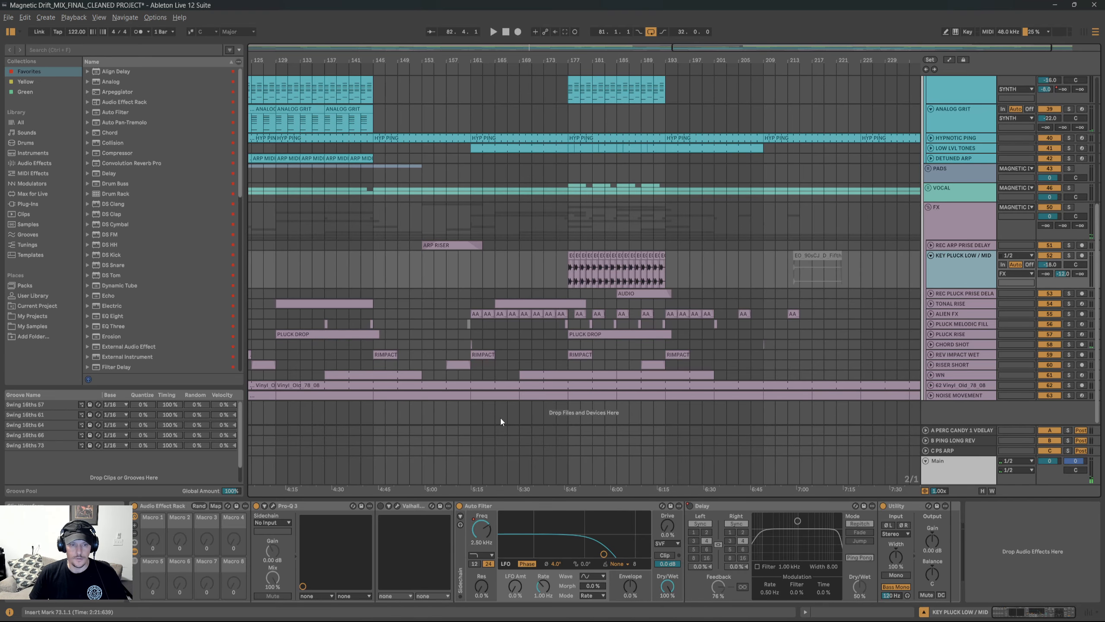
Inspect the Pro-Q 3 curve on KEY PLUCK LOW / MID and audition the track soloed from bar 177.
left_click(272, 506)
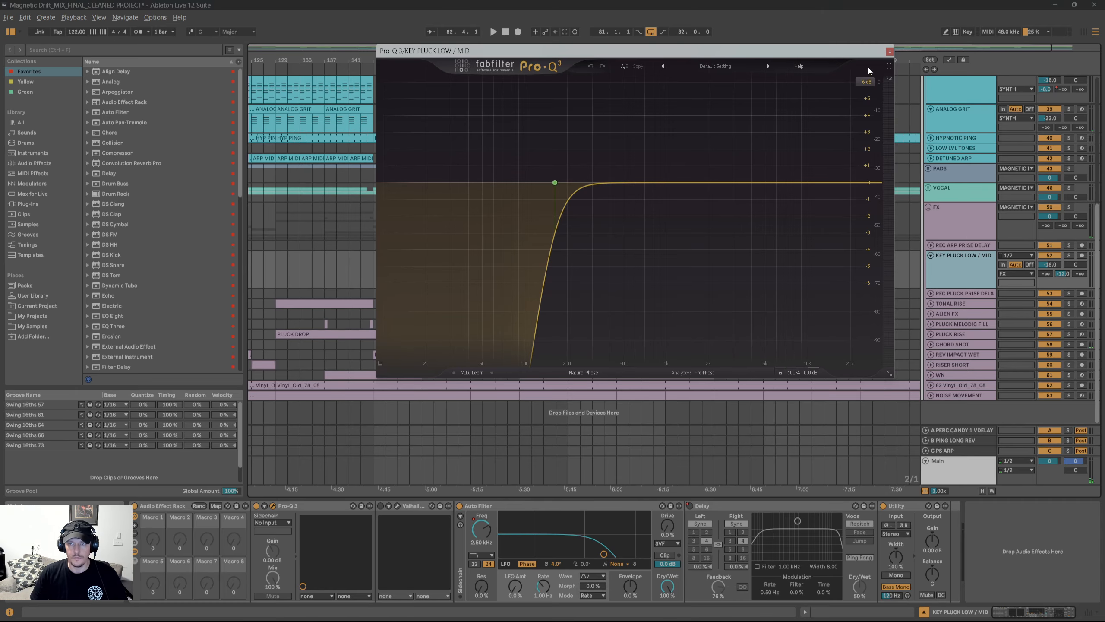
left_click(889, 52)
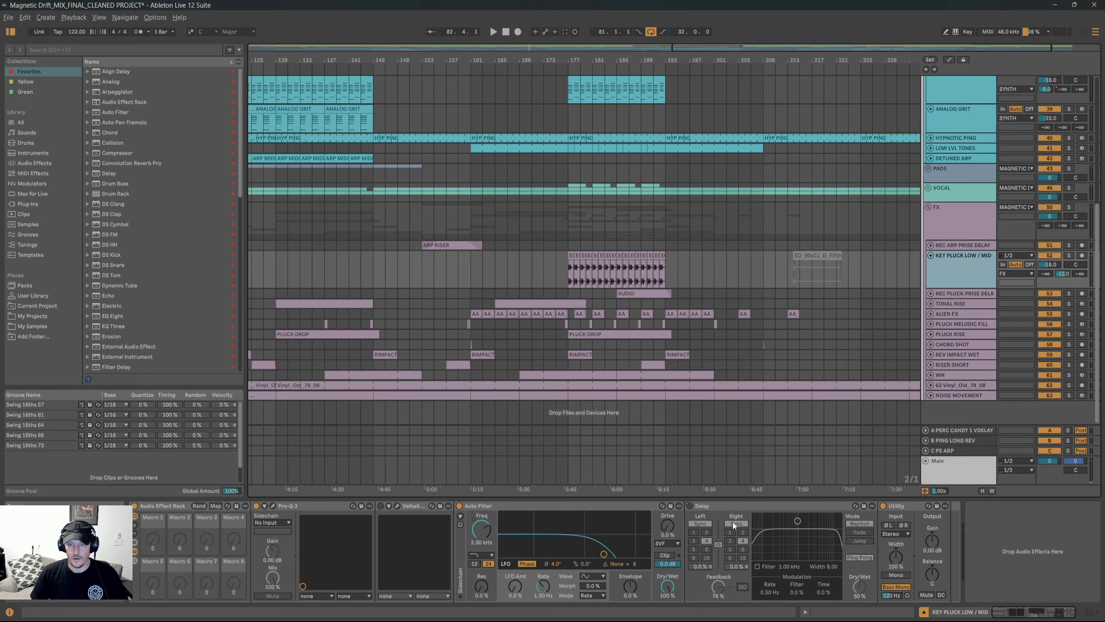
left_click(570, 278)
key("space")
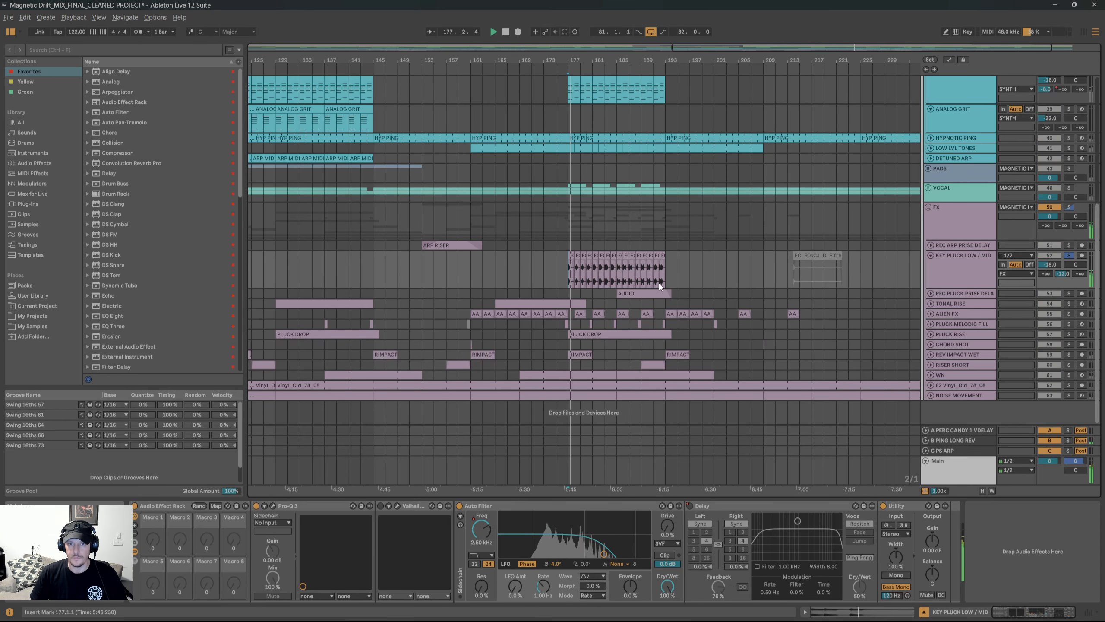
scroll(659, 283, "up", 6)
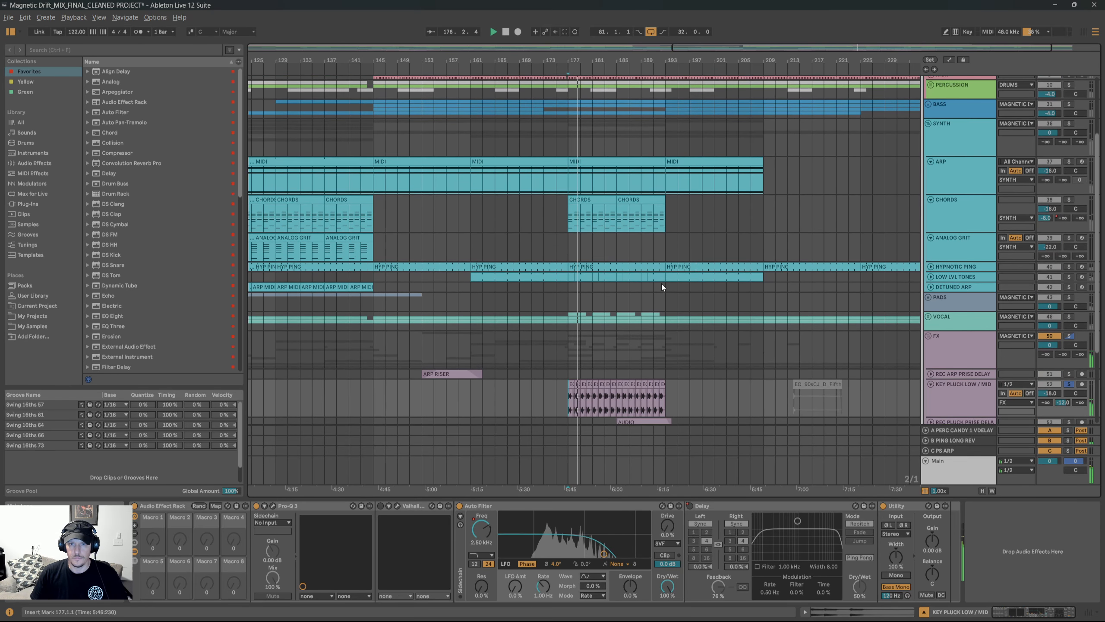
scroll(662, 284, "down", 5)
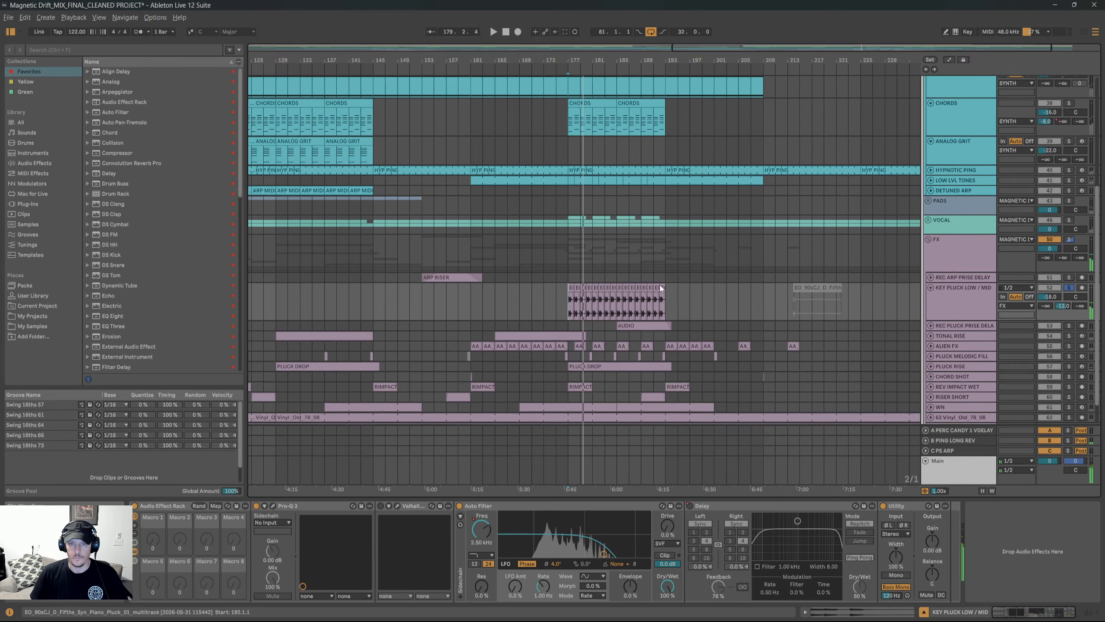
scroll(660, 285, "down", 2)
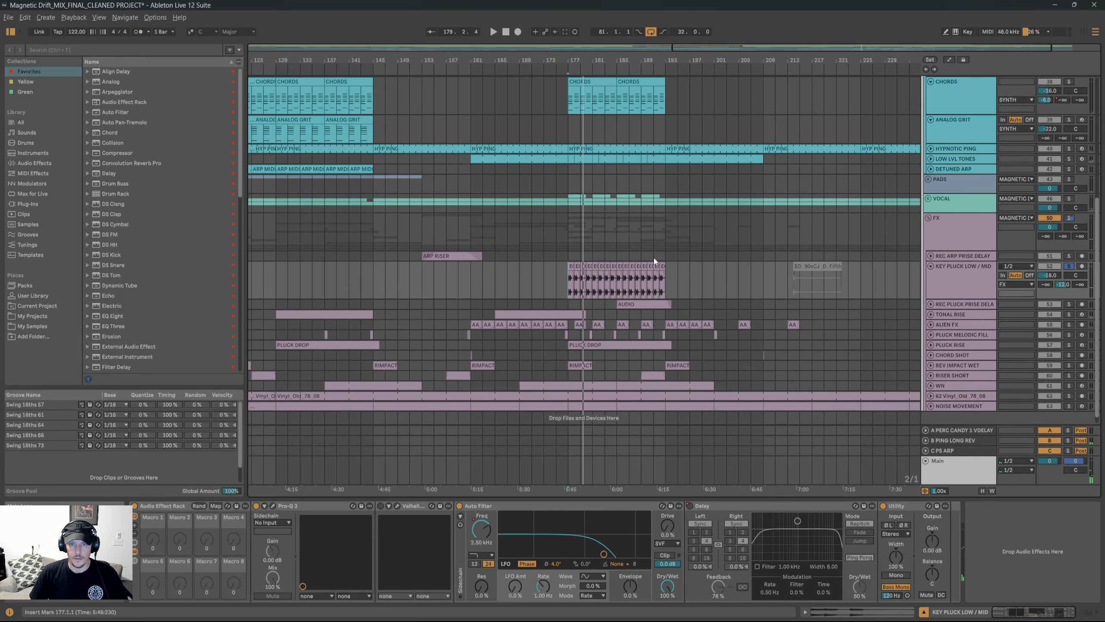
Highlight bars 169 to 201 across the SYNTH group to compare its parts with the KEY PLUCK LOW / MID clips.
scroll(653, 260, "up", 9)
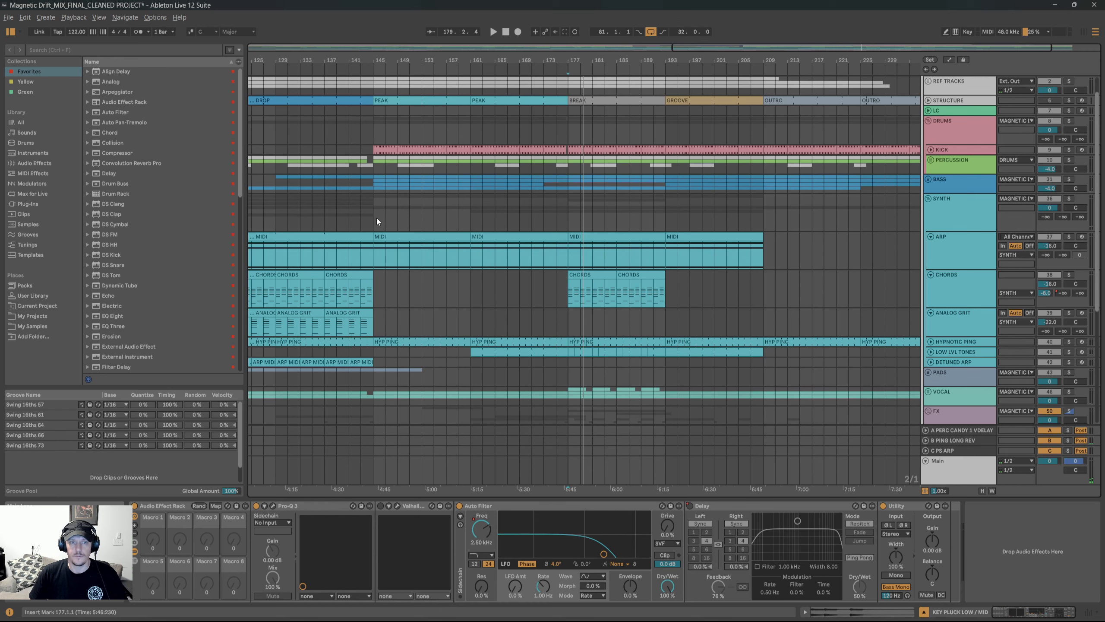
left_click_drag(374, 222, 754, 224)
left_click_drag(520, 215, 716, 217)
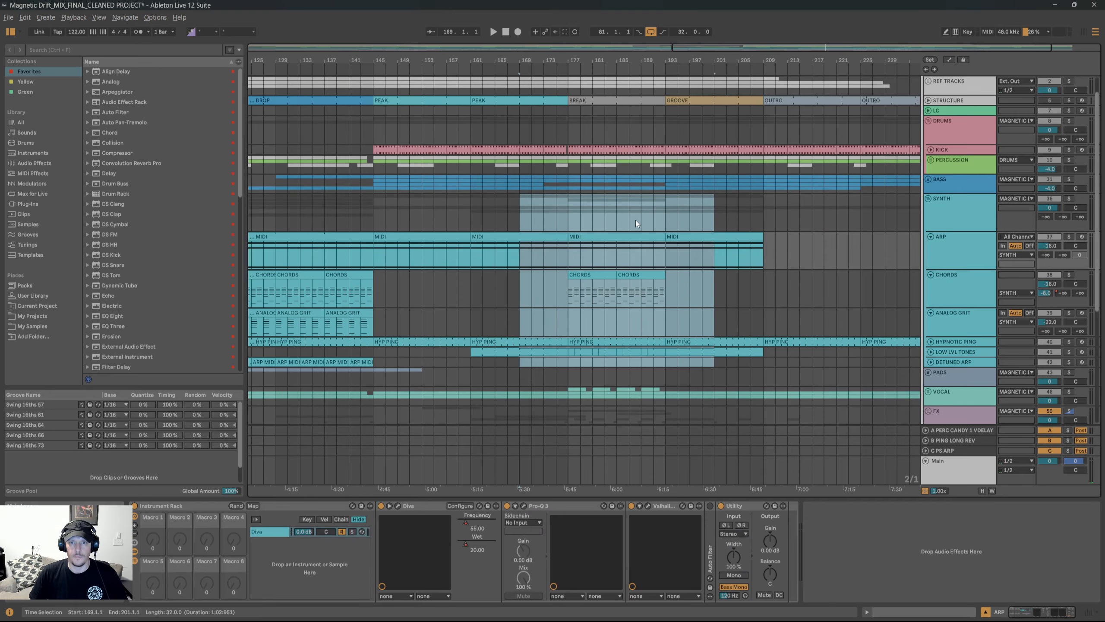
scroll(609, 310, "down", 2)
scroll(608, 310, "down", 2)
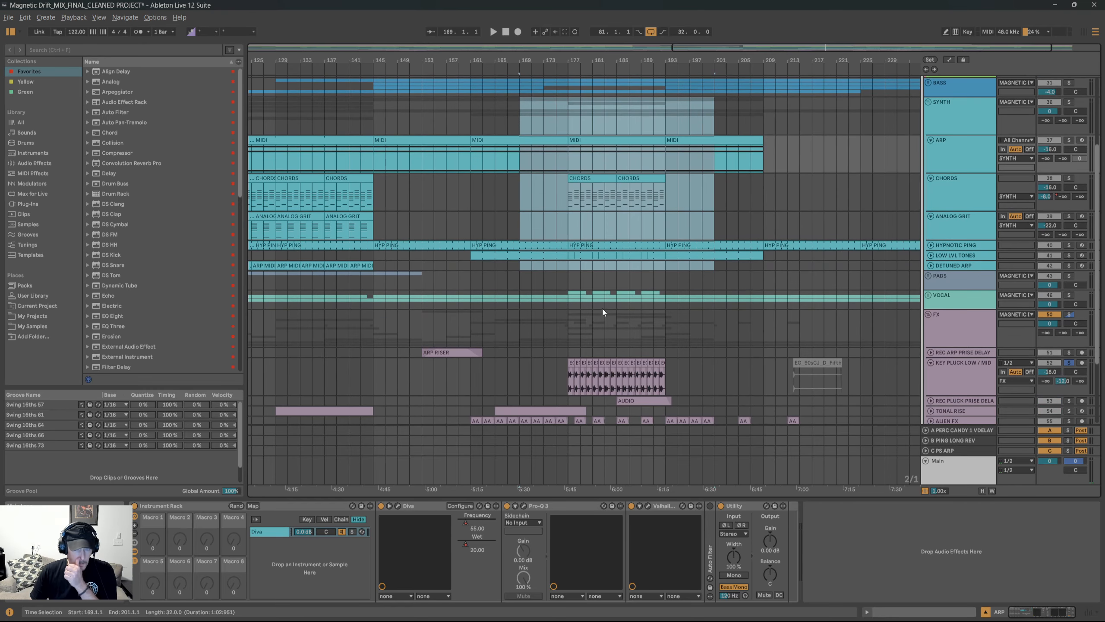
Play from bar 177 with the solo released to hear KEY PLUCK LOW / MID within the full mix.
left_click(585, 338)
key("space")
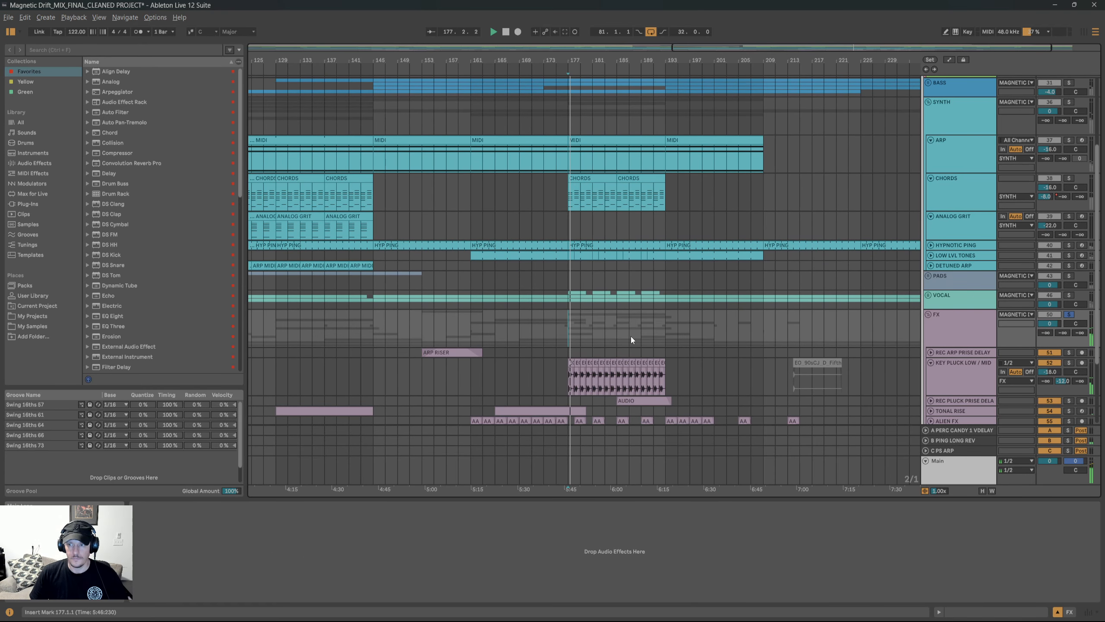
scroll(642, 345, "down", 1)
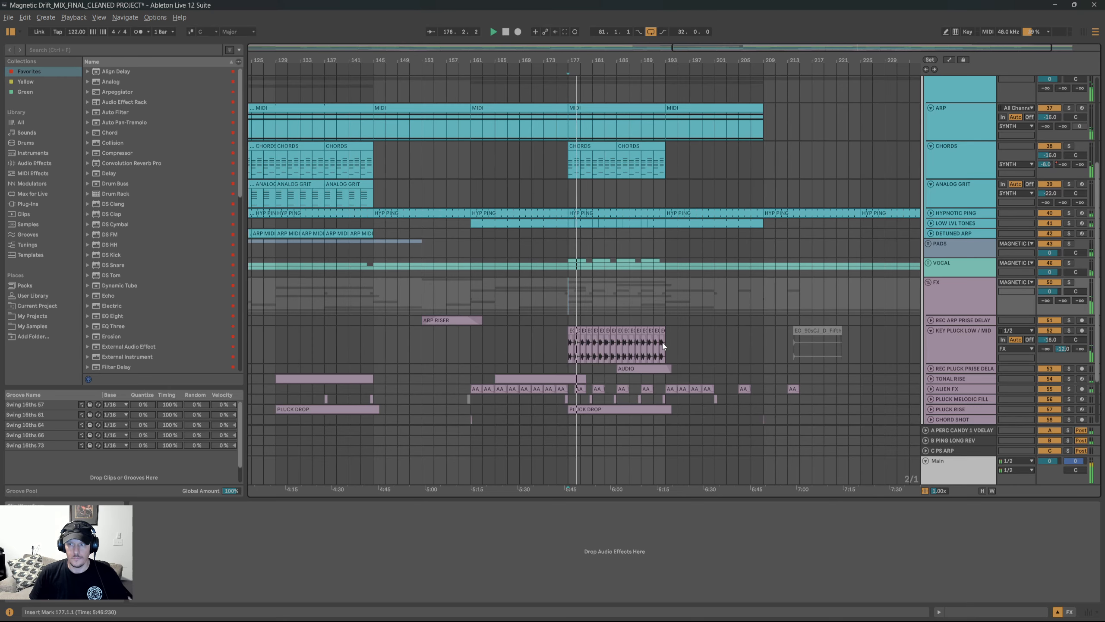
scroll(662, 343, "down", 1)
scroll(662, 344, "up", 1)
scroll(661, 343, "up", 2)
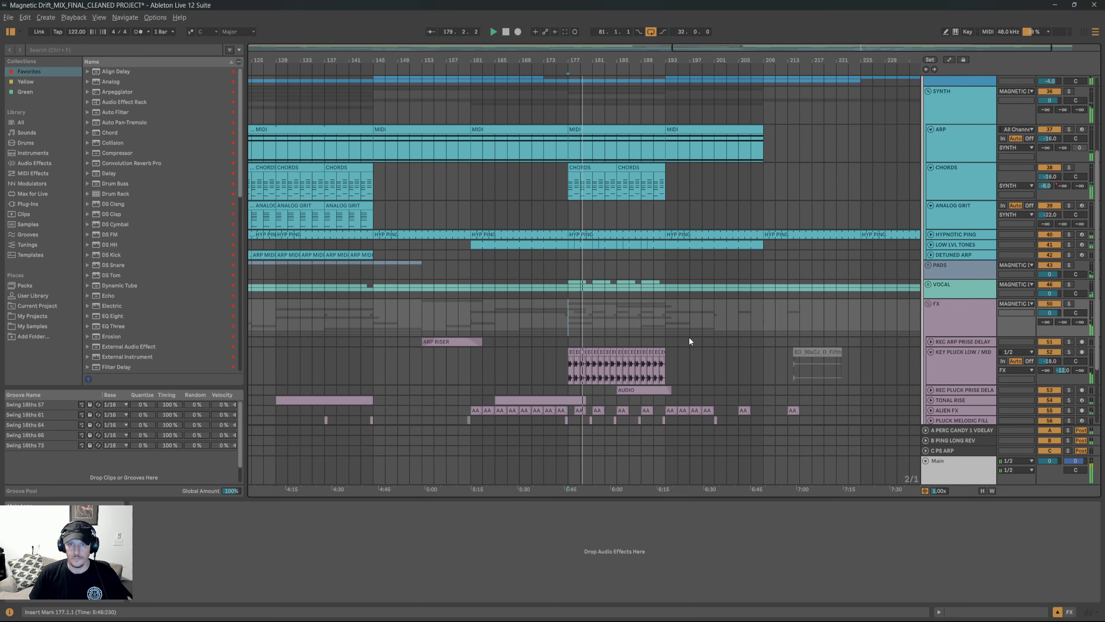
scroll(686, 334, "down", 2)
scroll(681, 332, "down", 1)
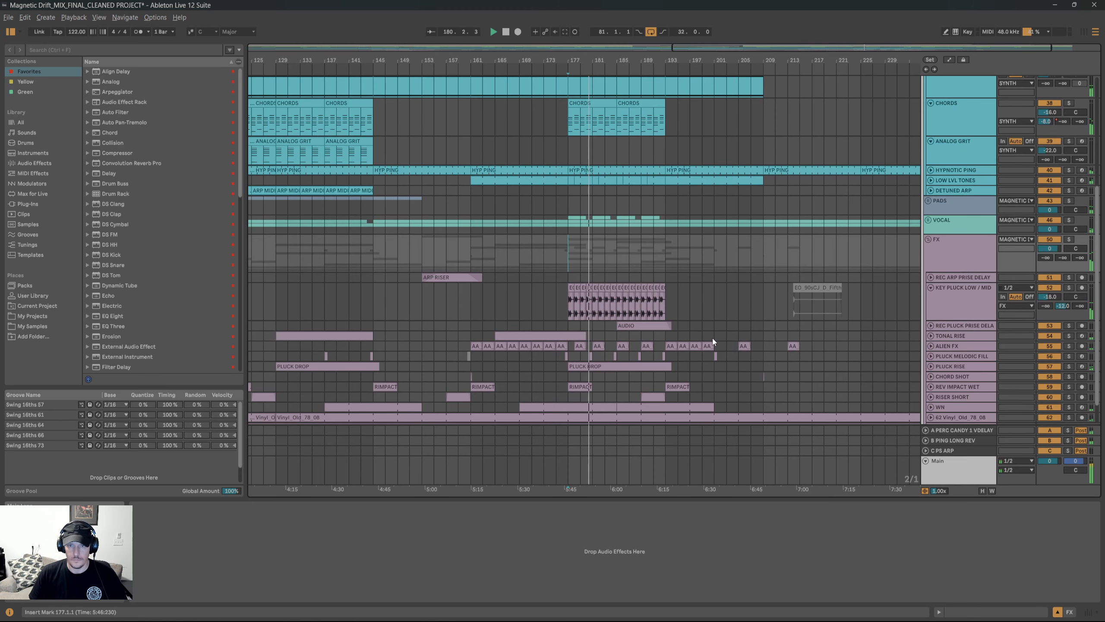
scroll(712, 338, "up", 1)
scroll(722, 336, "down", 1)
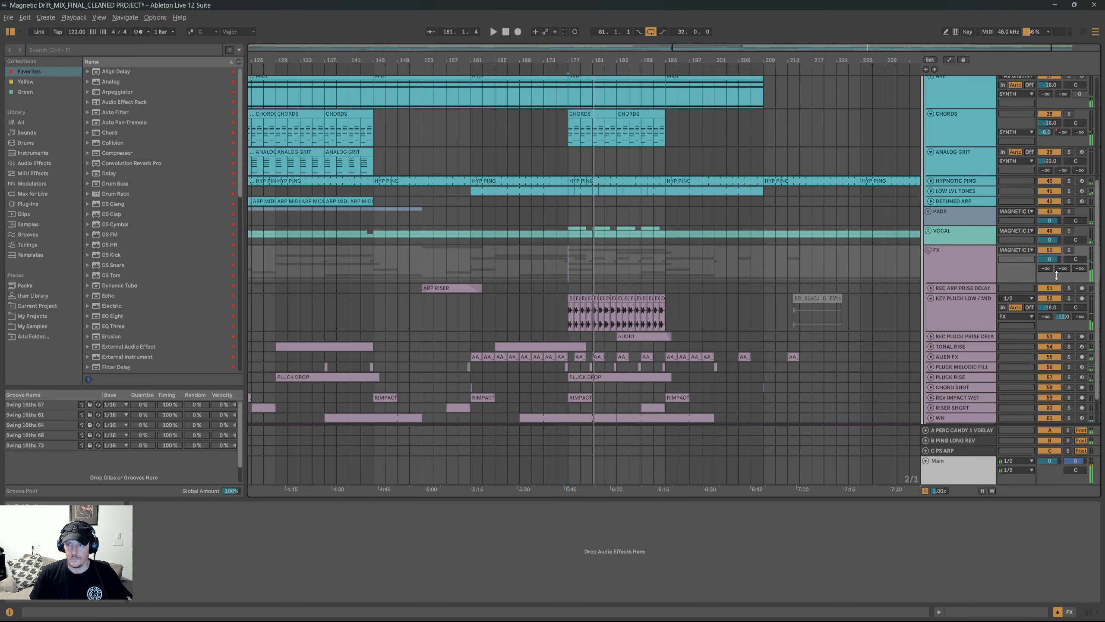
Unfold the REC PLUCK PRISE DELAY track and show its clip and devices.
scroll(1020, 336, "down", 3)
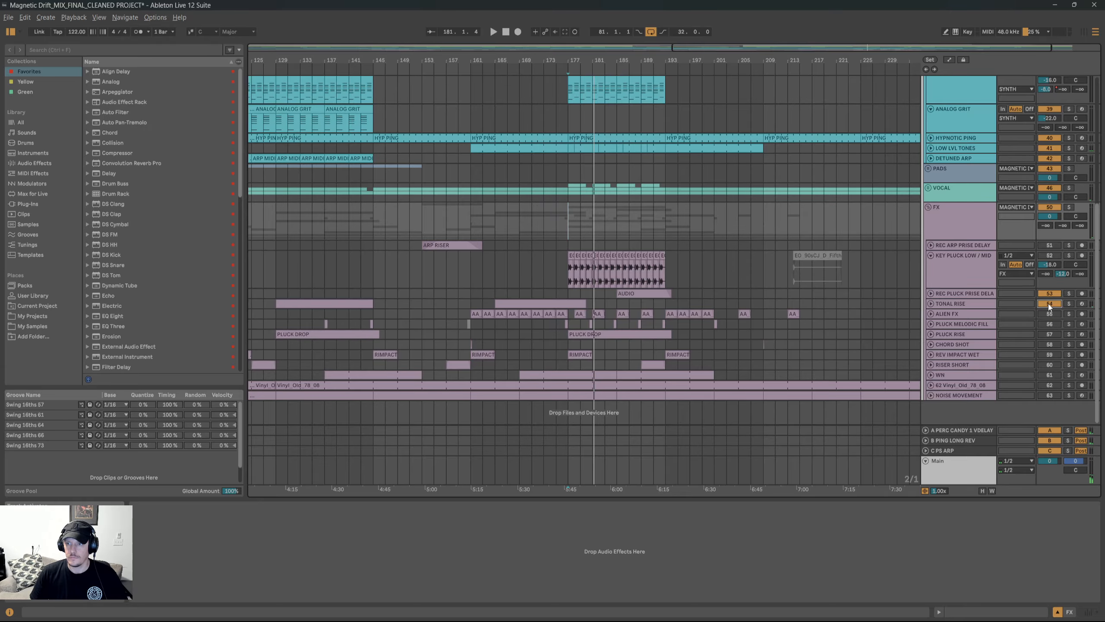
left_click(948, 291)
left_click(930, 293)
scroll(653, 322, "up", 2)
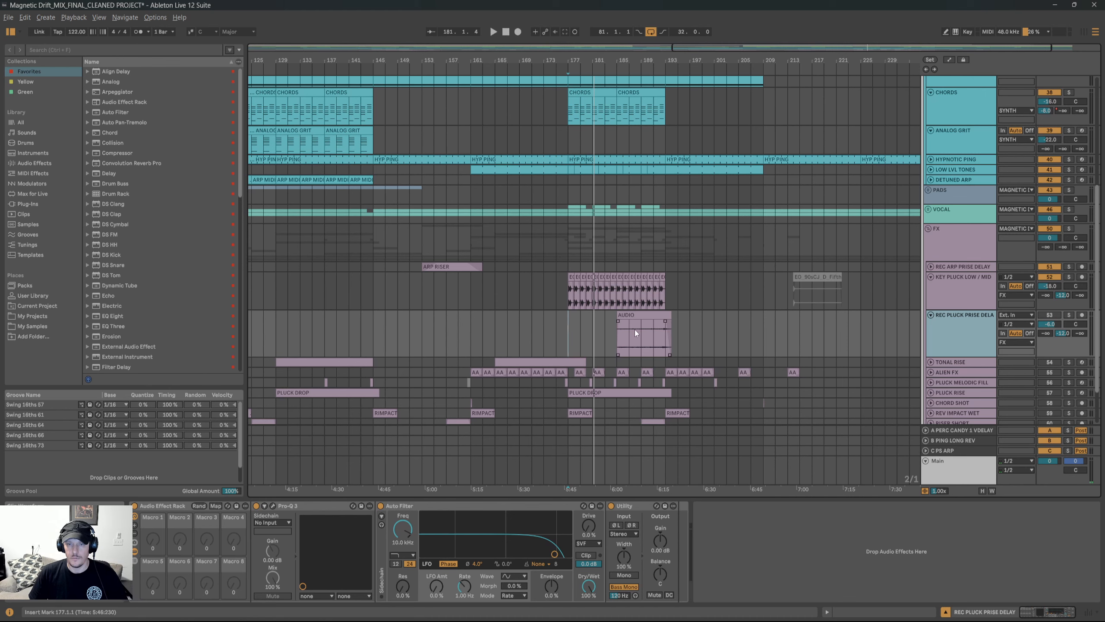
scroll(675, 333, "up", 5)
Audition the REC PLUCK PRISE DELAY clip soloed from bar 189 and compare its placement with the synth parts.
left_click(542, 326)
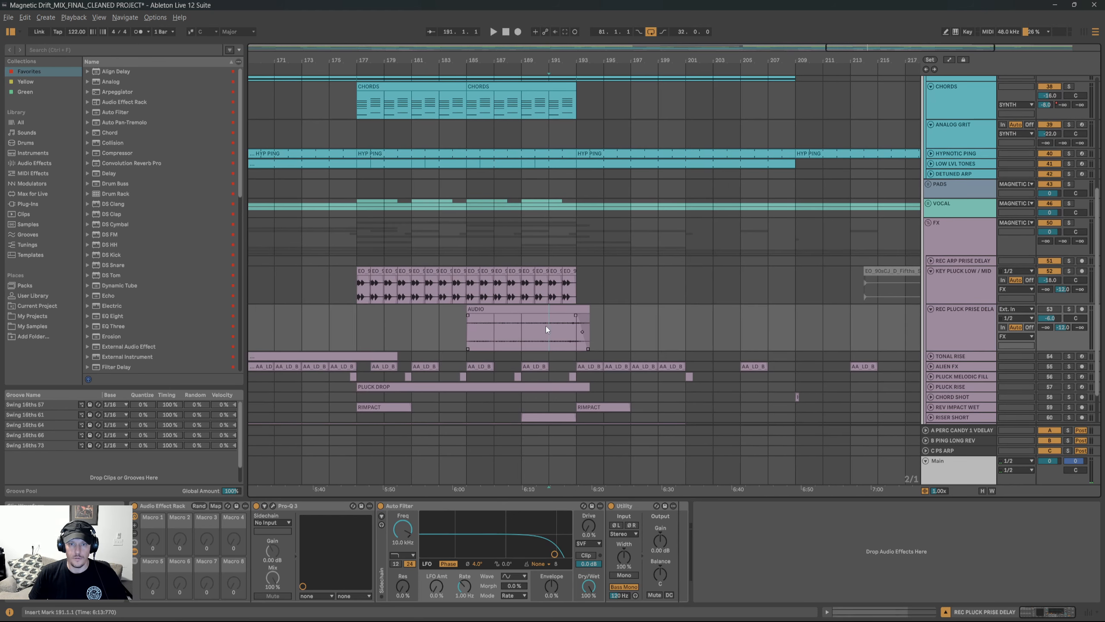
key("s")
key("space")
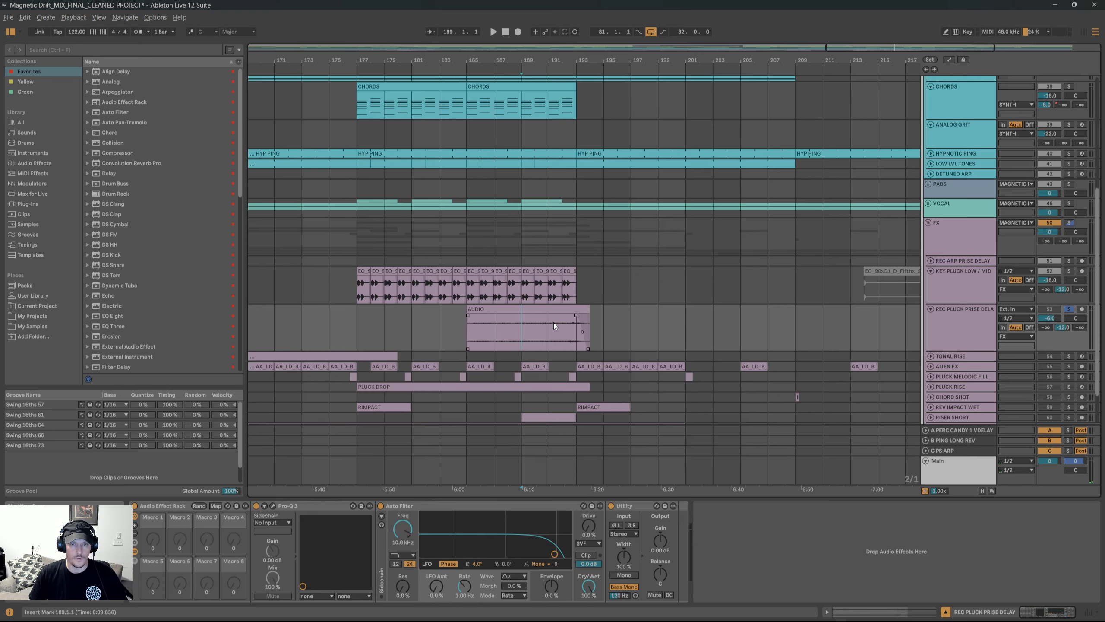
key("s")
key("space")
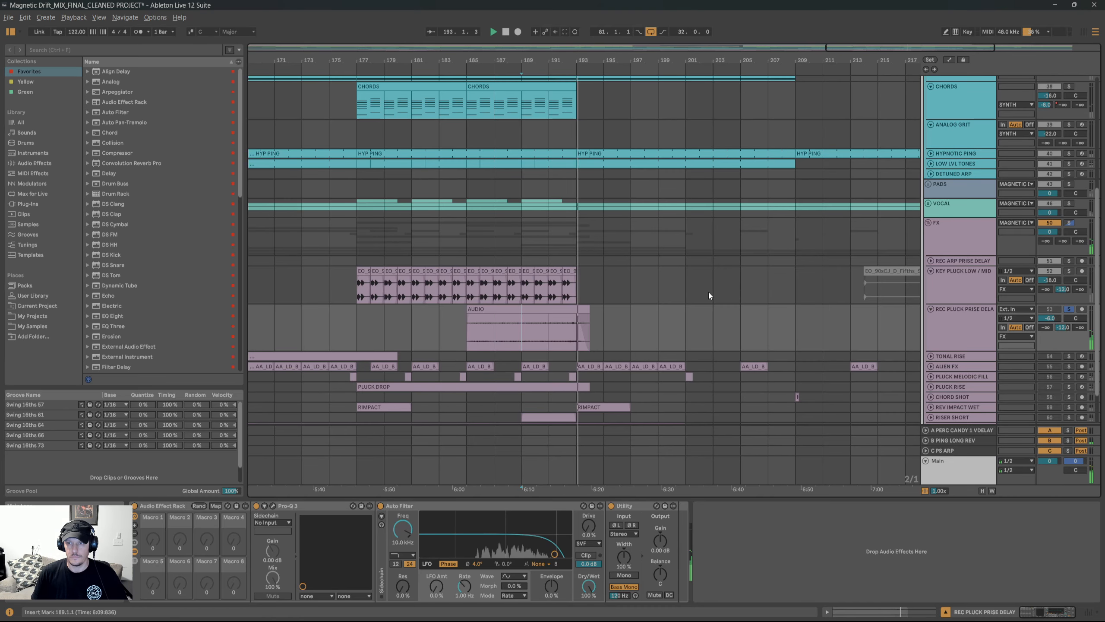
scroll(709, 293, "up", 5)
scroll(608, 249, "up", 3)
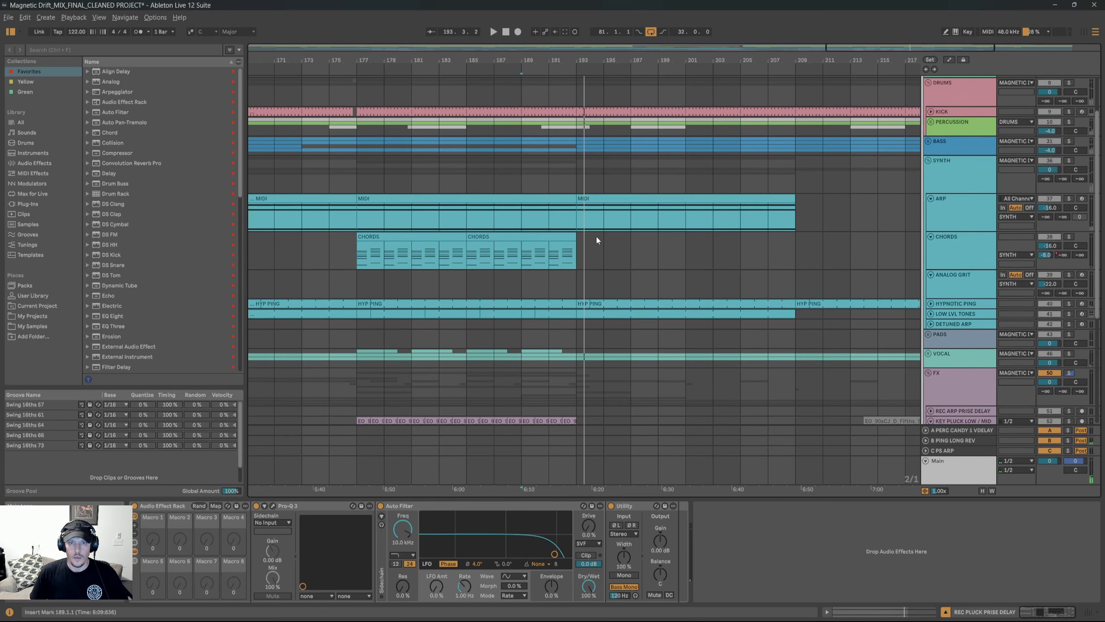
scroll(475, 255, "down", 3)
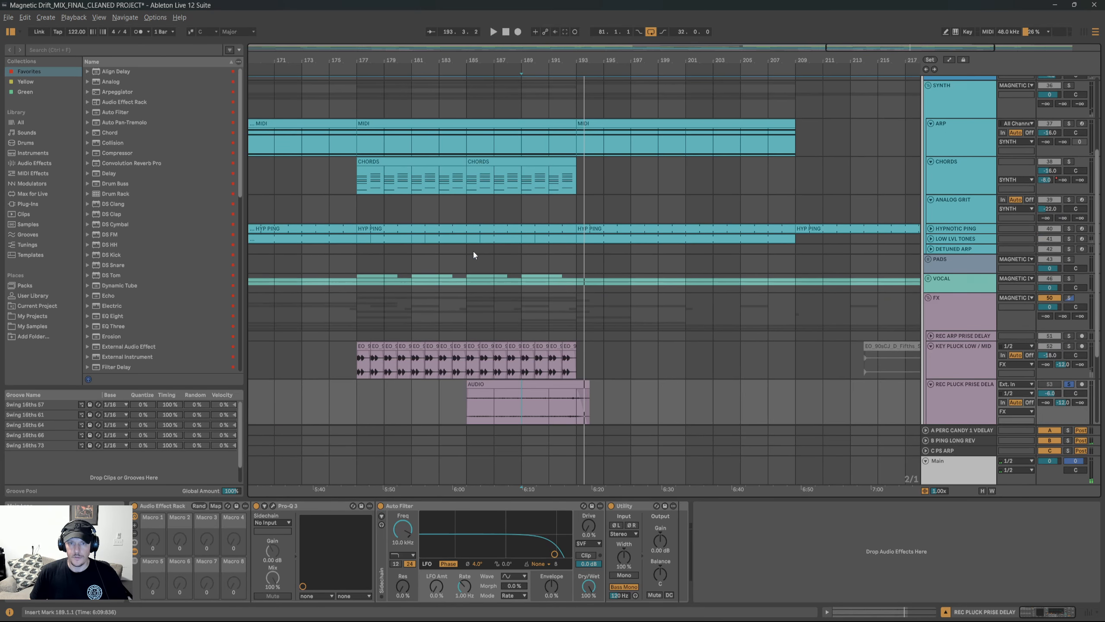
scroll(474, 253, "up", 1)
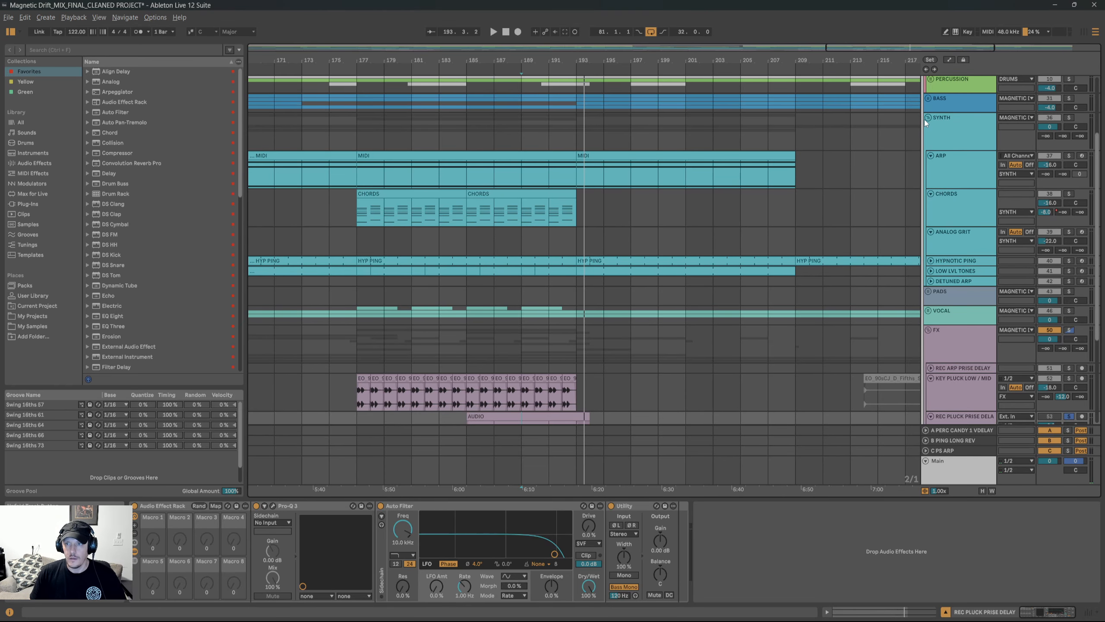
Unfold the TONAL RISE track and show its devices.
scroll(765, 296, "down", 5)
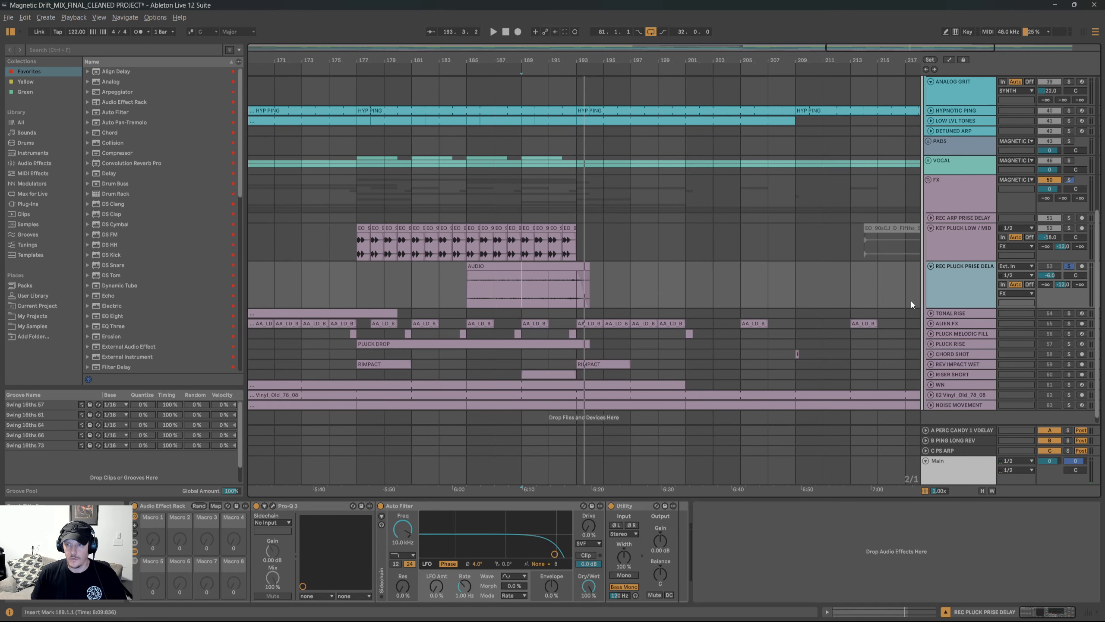
left_click(931, 313)
left_click(952, 322)
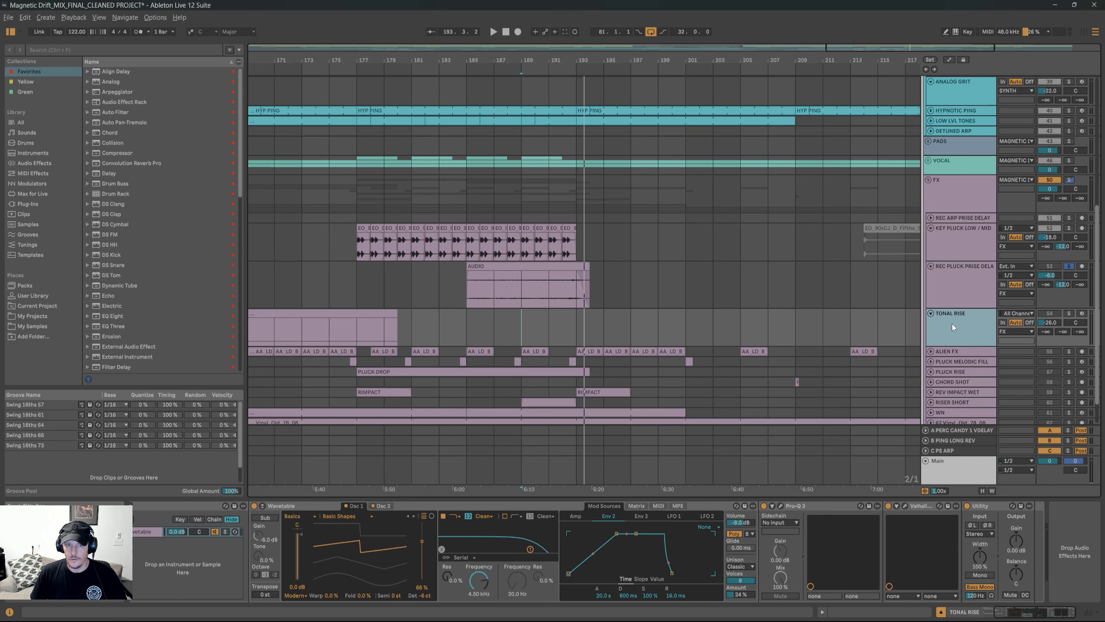
Play the TONAL RISE clip from bar 165, enlarge its track, and compare it soloed and in the mix.
left_click_drag(524, 310, 755, 302)
left_click(426, 327)
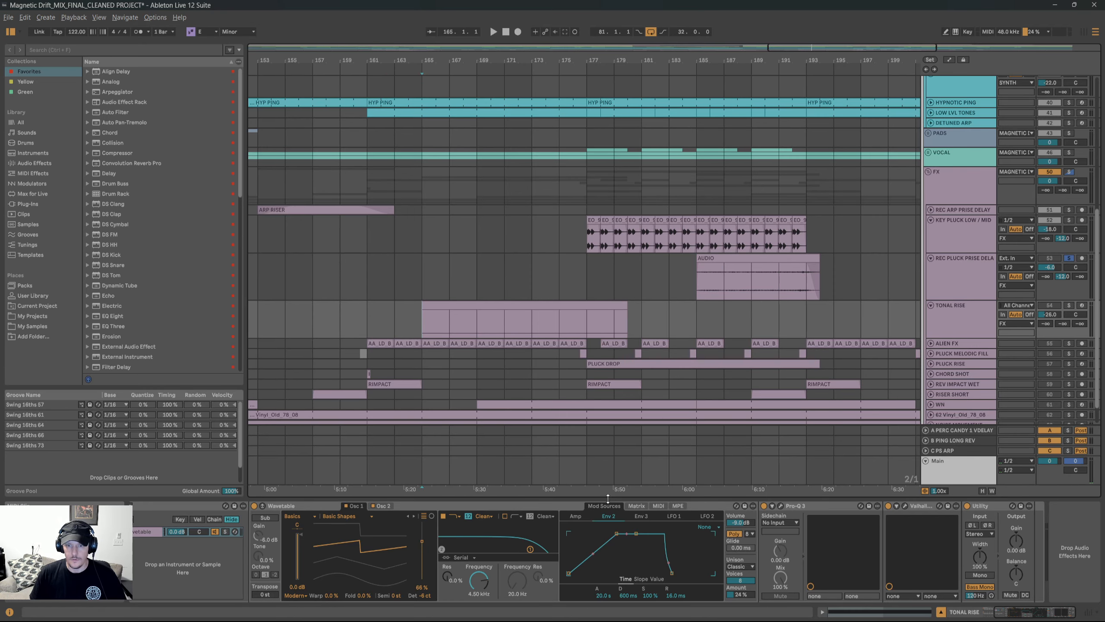
key("space")
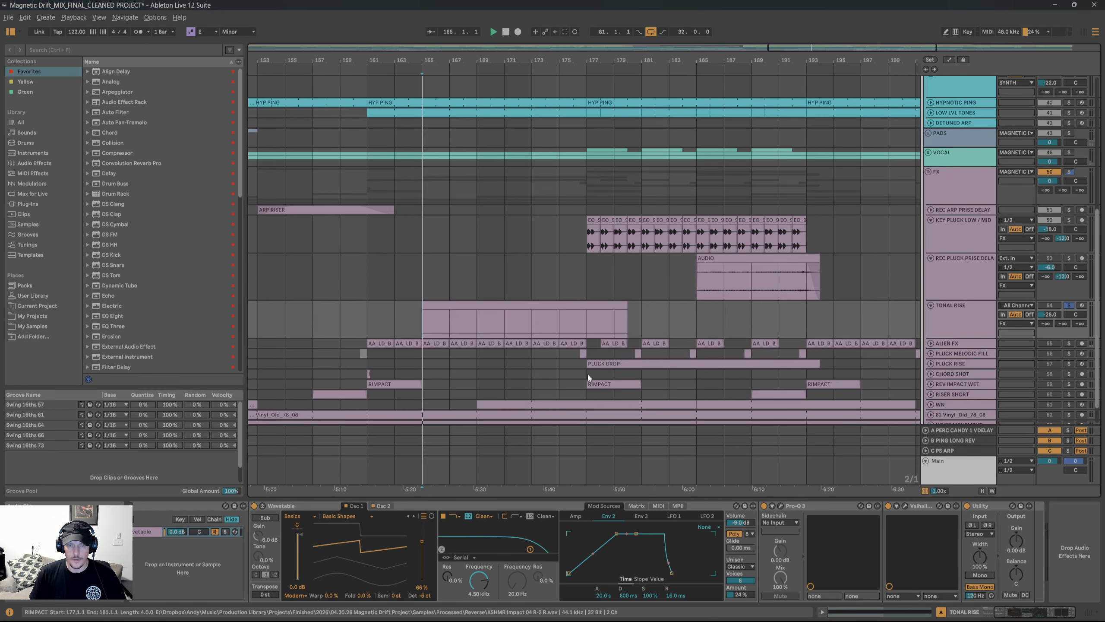
left_click(1050, 258)
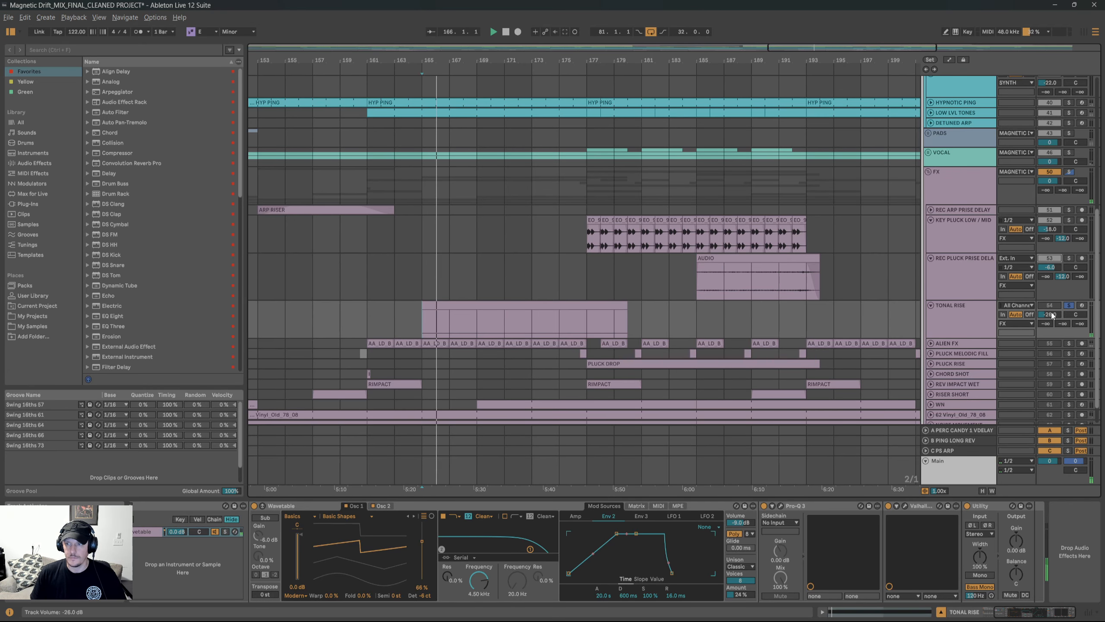
scroll(631, 320, "up", 2, "alt")
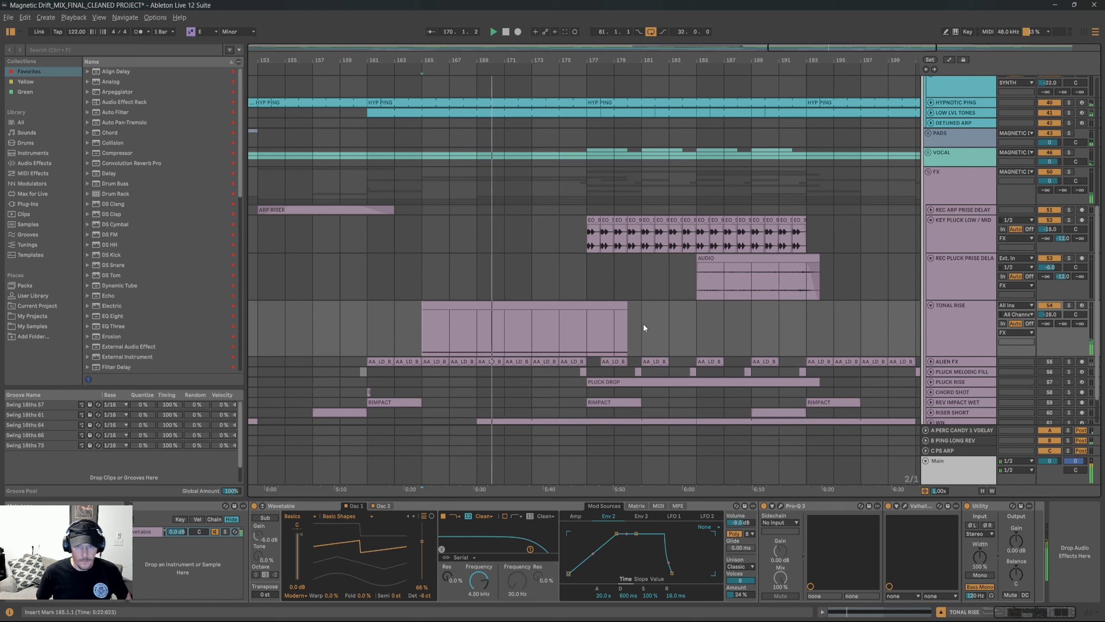
key("s")
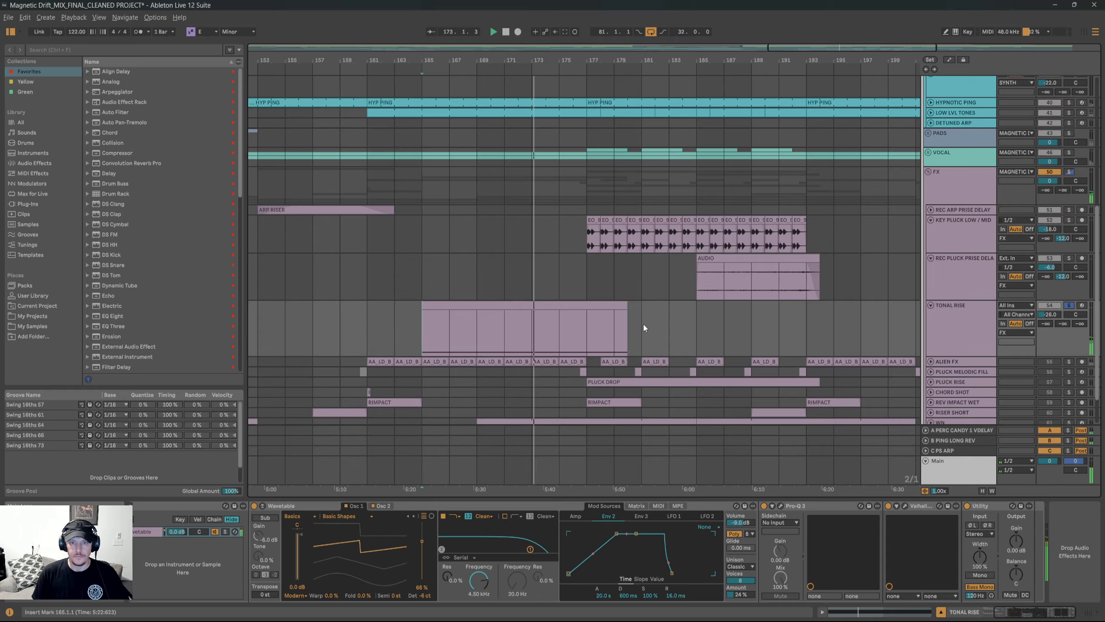
key("s")
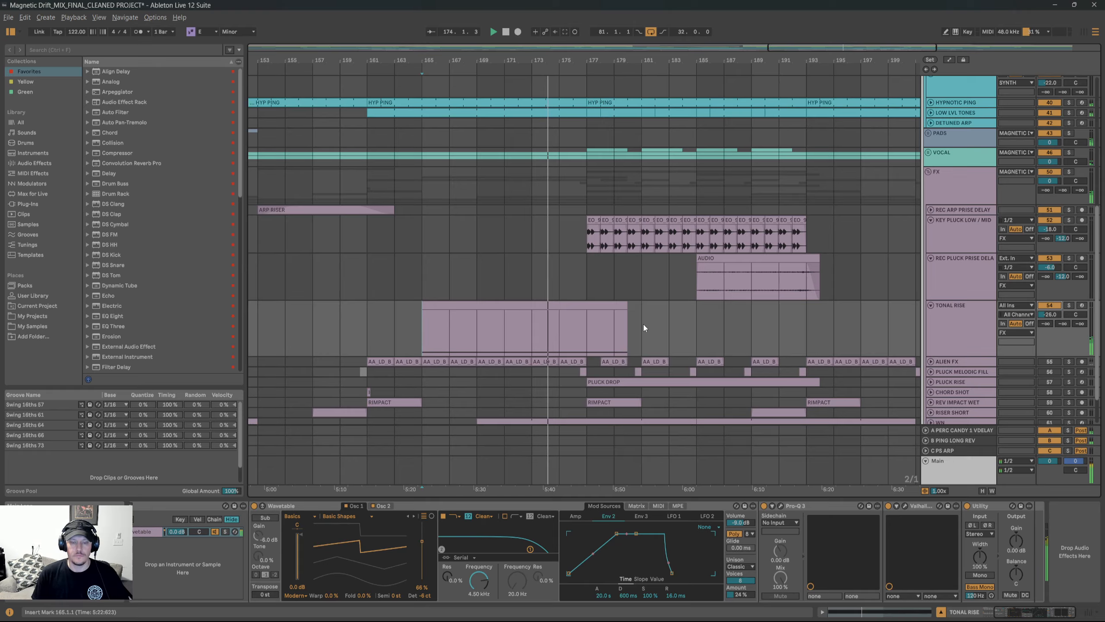
key("s")
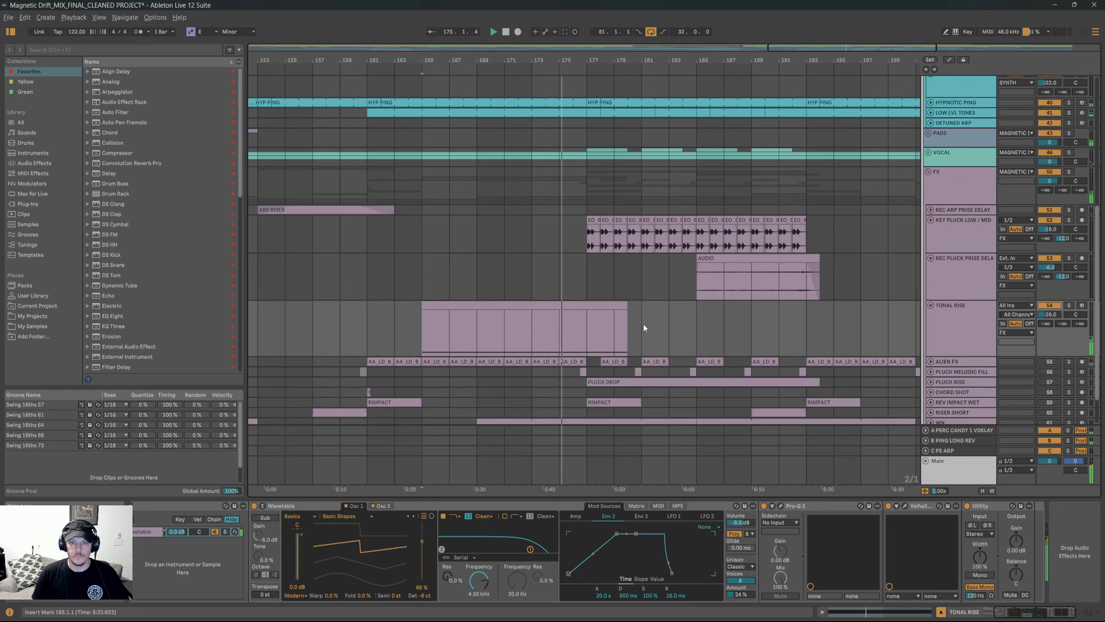
key("s")
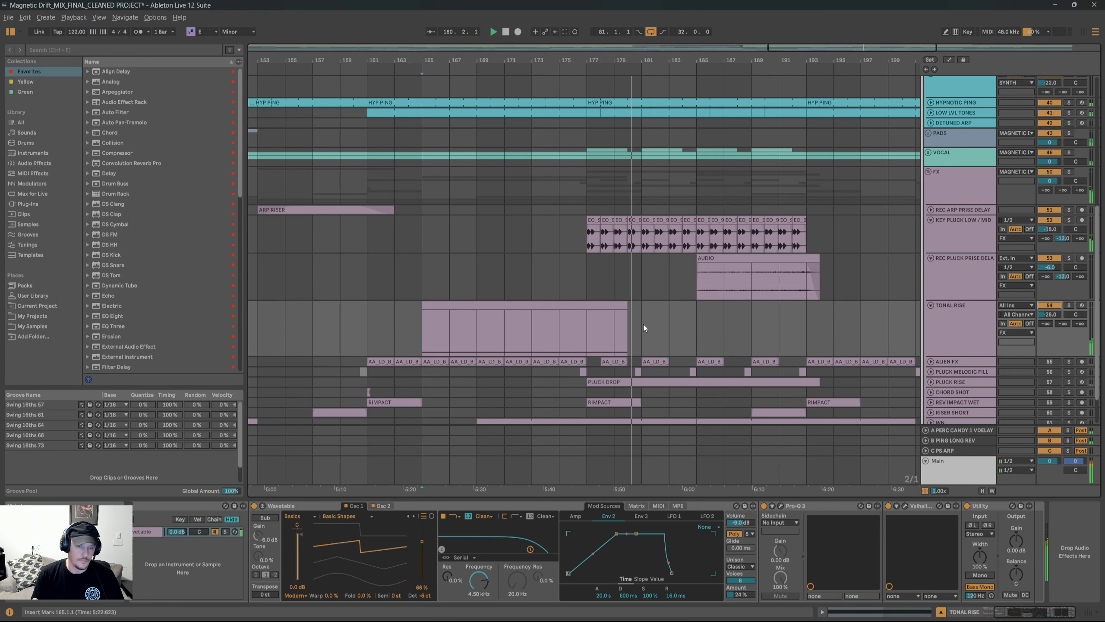
Fold KEY PLUCK LOW / MID, REC PLUCK PRISE DELAY and TONAL RISE, and unfold the ALIEN FX track.
scroll(783, 317, "down", 2)
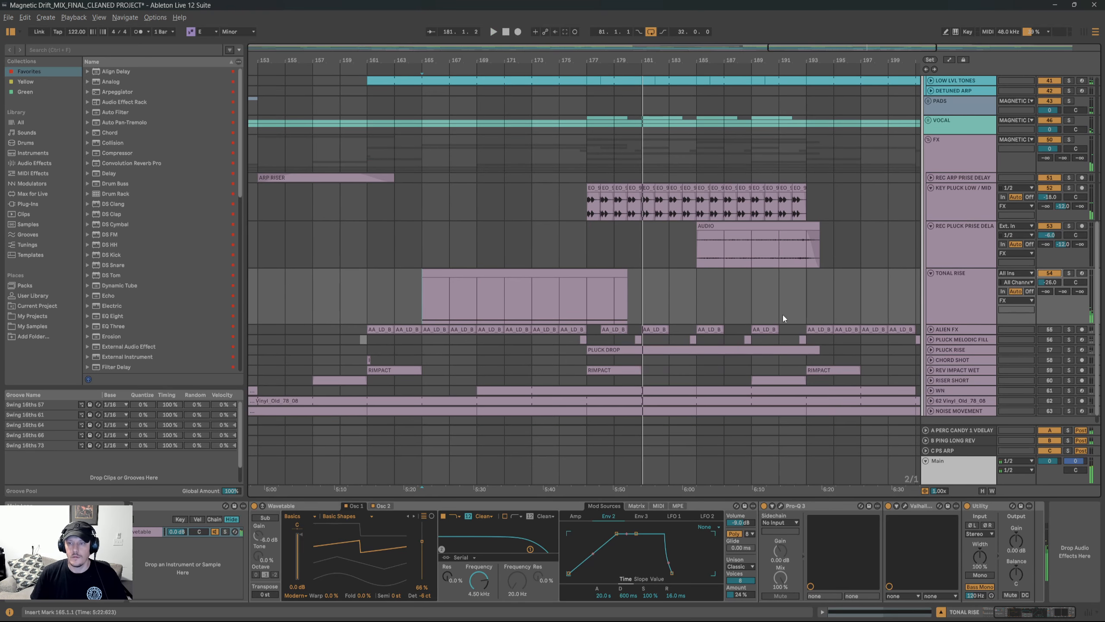
left_click(931, 188)
left_click(931, 198)
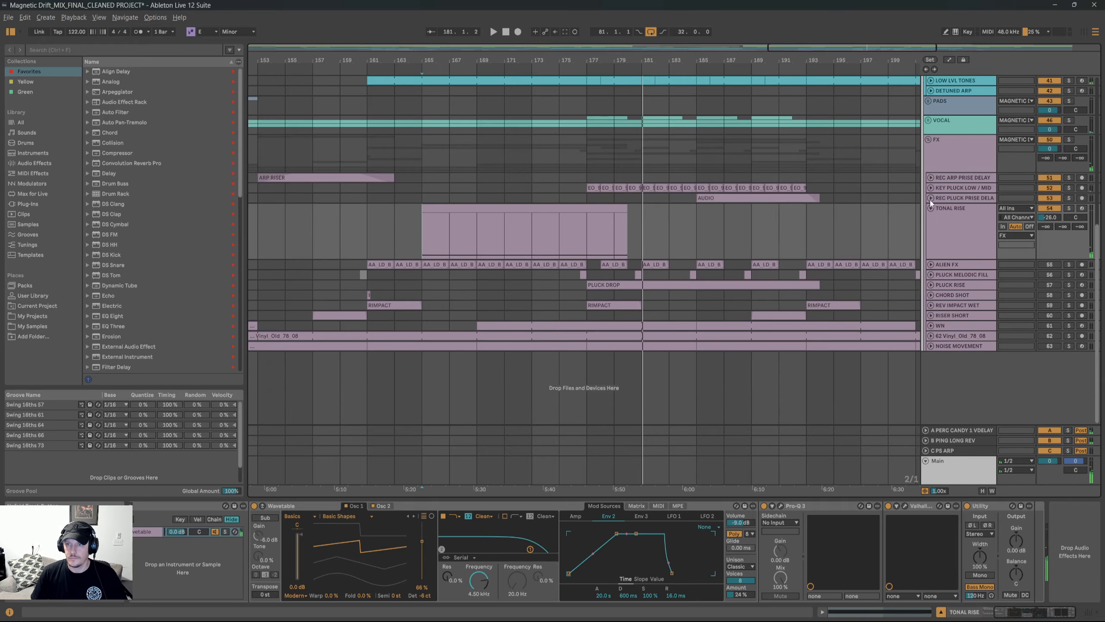
left_click(931, 208)
left_click(931, 218)
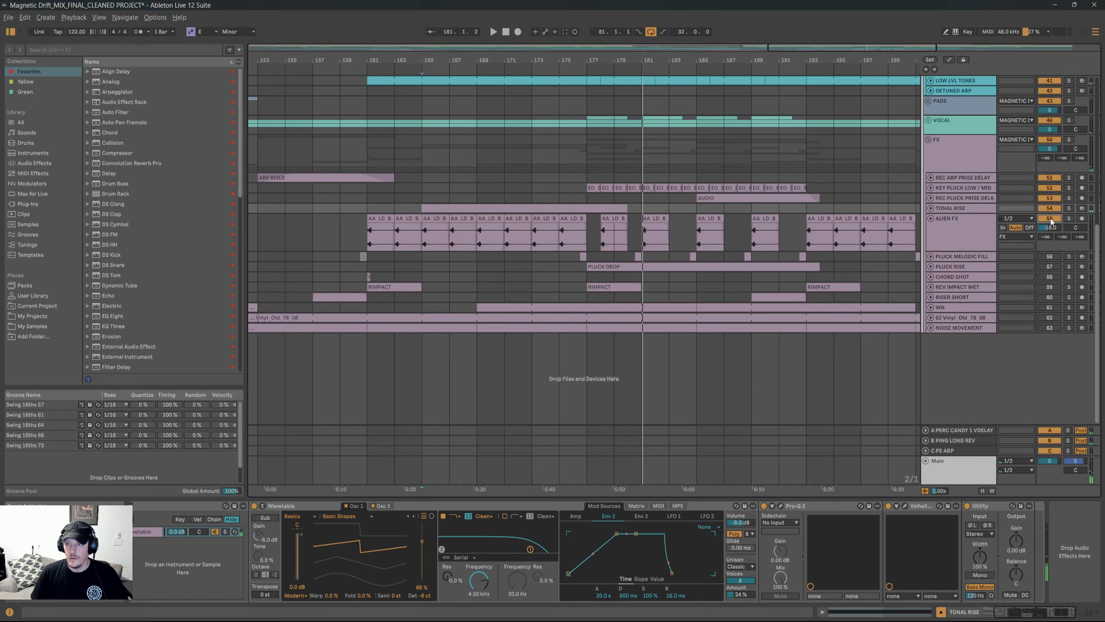
Enlarge the ALIEN FX track, set the playback start at bar 161 and review its Pro-Q 3 curve.
scroll(371, 245, "up", 3)
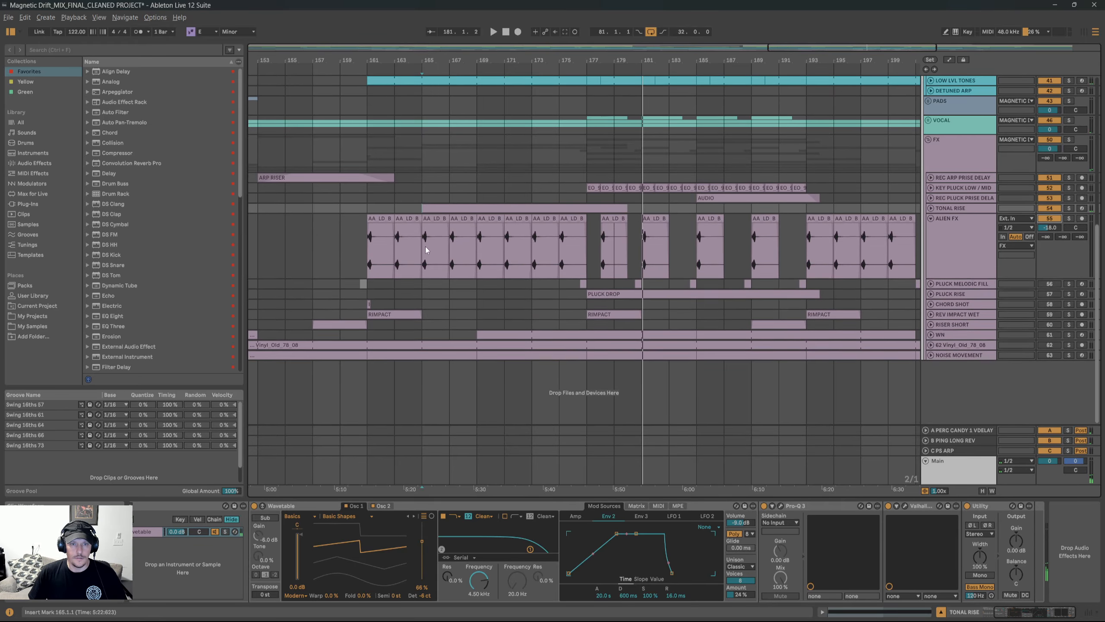
left_click(371, 258)
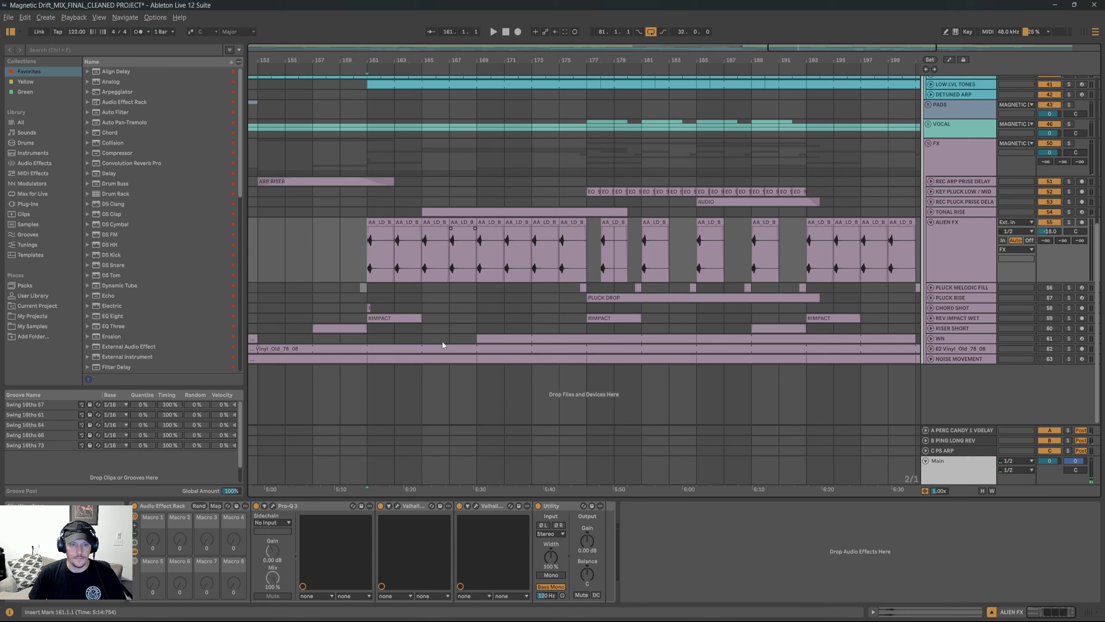
left_click(273, 506)
left_click(273, 506)
left_click(273, 506)
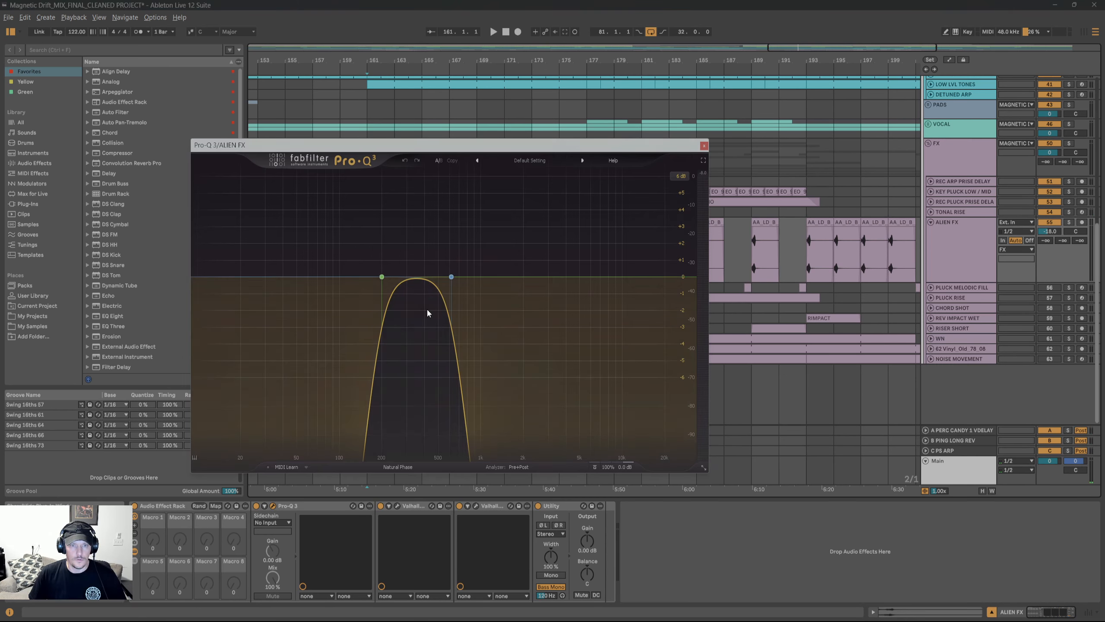
left_click(703, 146)
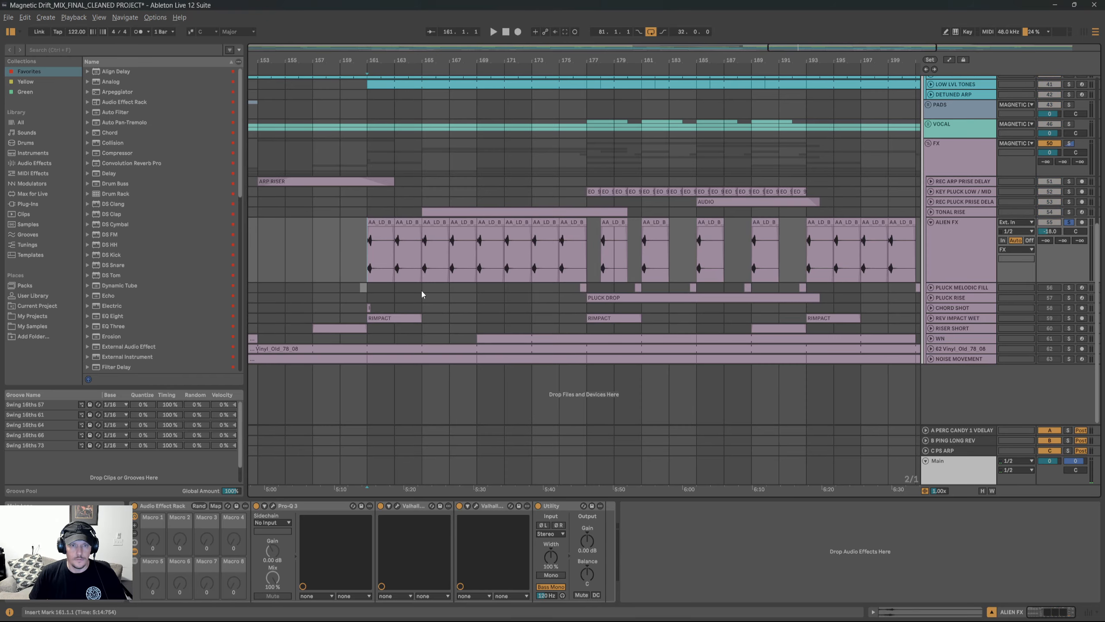
Play ALIEN FX soloed from bar 161 while reviewing its ValhallaDelay and the second Valhalla plug-in.
key("space")
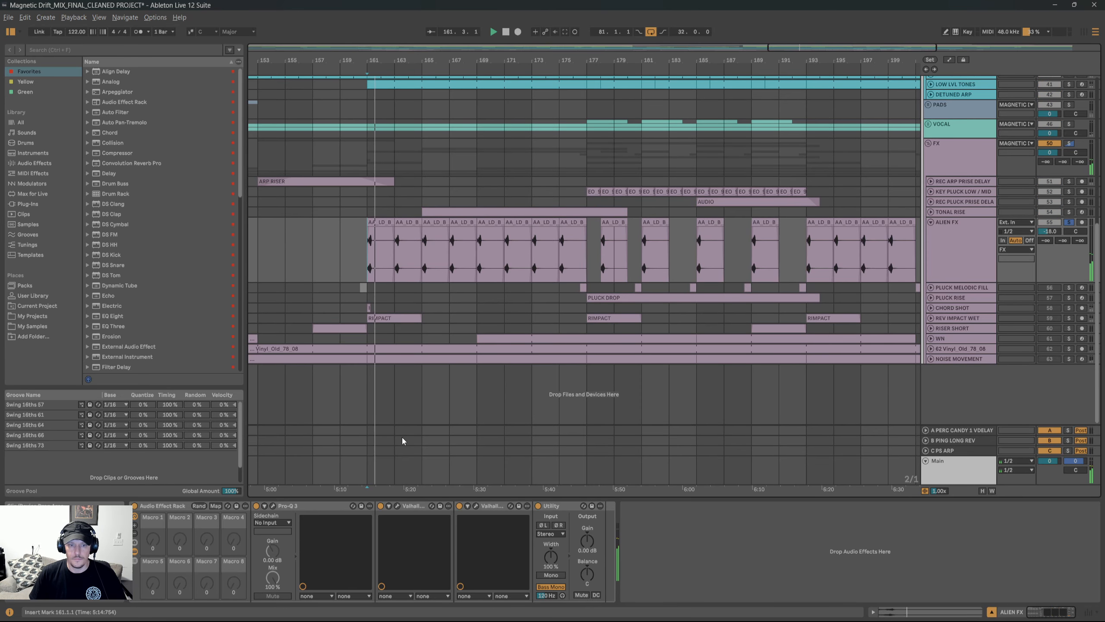
left_click(397, 506)
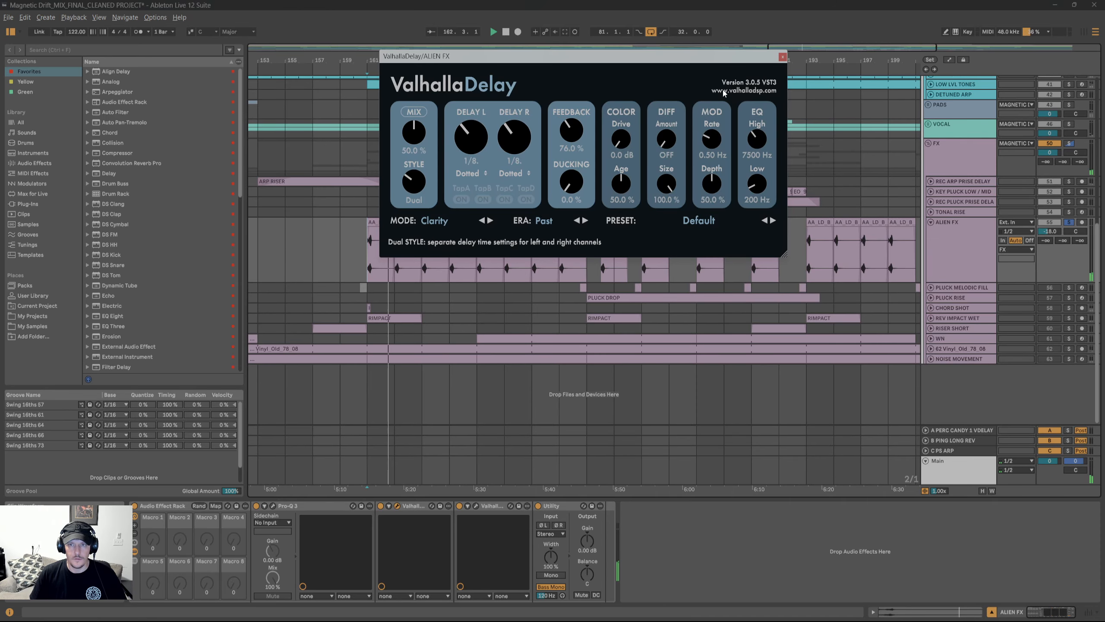
left_click(782, 58)
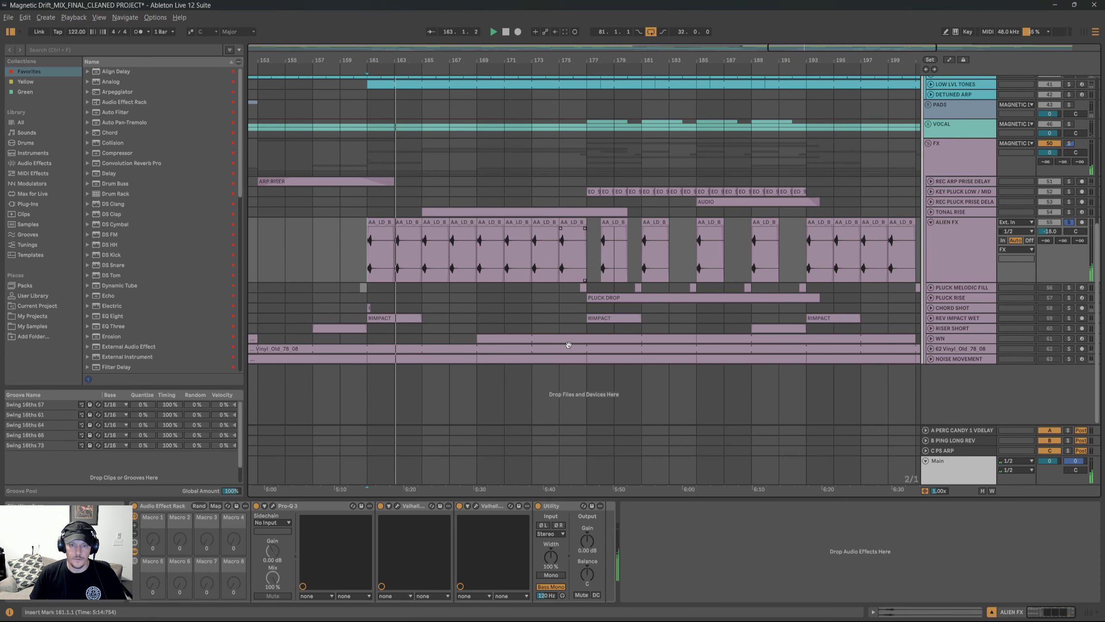
left_click(476, 506)
left_click(725, 62)
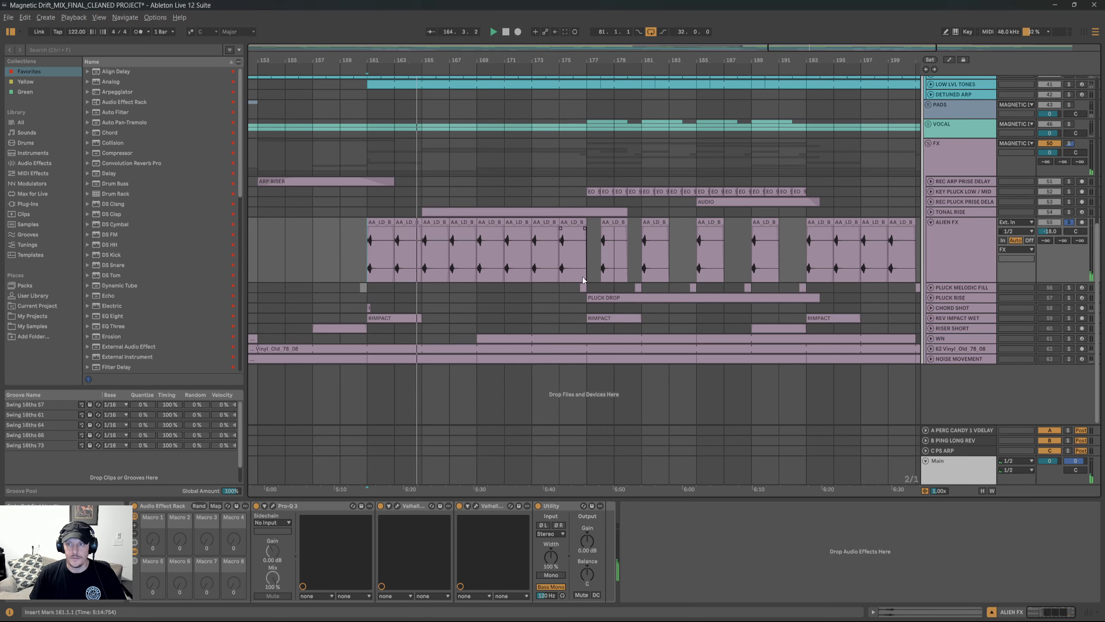
Play ALIEN FX in the full mix from bar 159 and compare its clips with the synth parts.
left_click(348, 254)
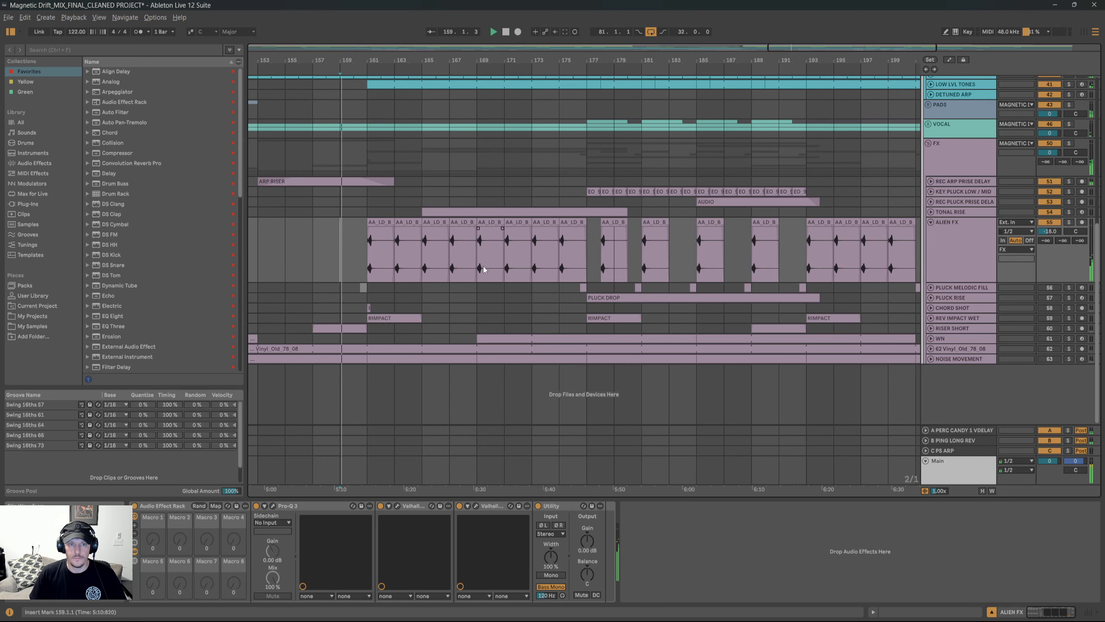
scroll(521, 278, "up", 2)
scroll(523, 266, "up", 5)
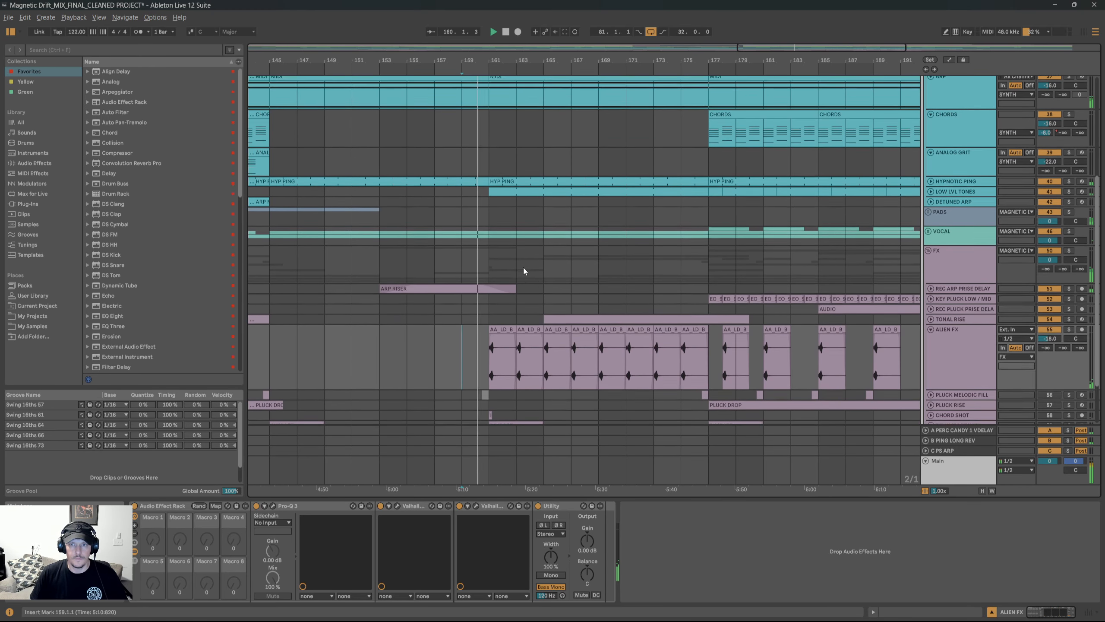
scroll(524, 270, "down", 4)
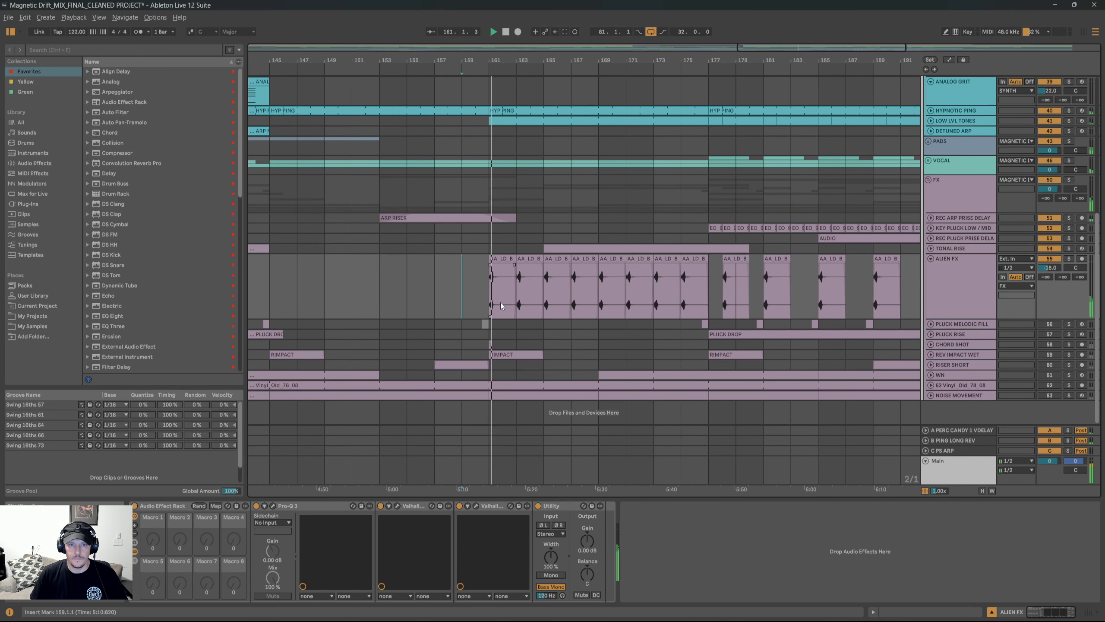
scroll(557, 303, "up", 1)
scroll(557, 303, "down", 1)
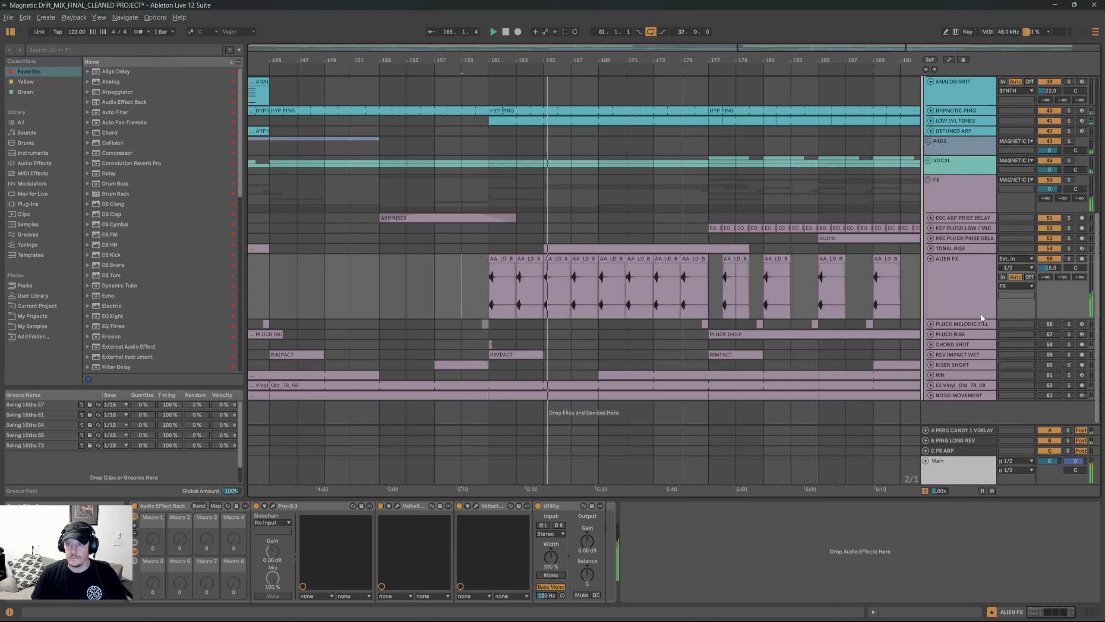
Fold the ALIEN FX track, unfold PLUCK MELODIC FILL, and solo it with its devices shown.
key("s")
left_click_drag(974, 316, 948, 282)
left_click(931, 258)
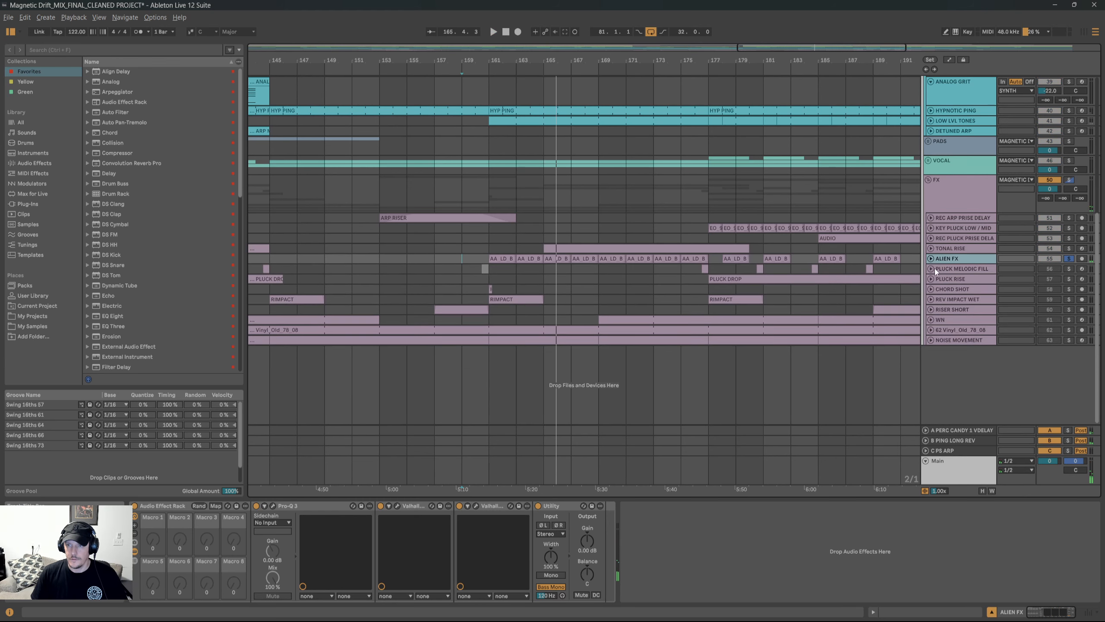
left_click(931, 268)
scroll(748, 283, "up", 3)
left_click_drag(768, 298, 610, 293)
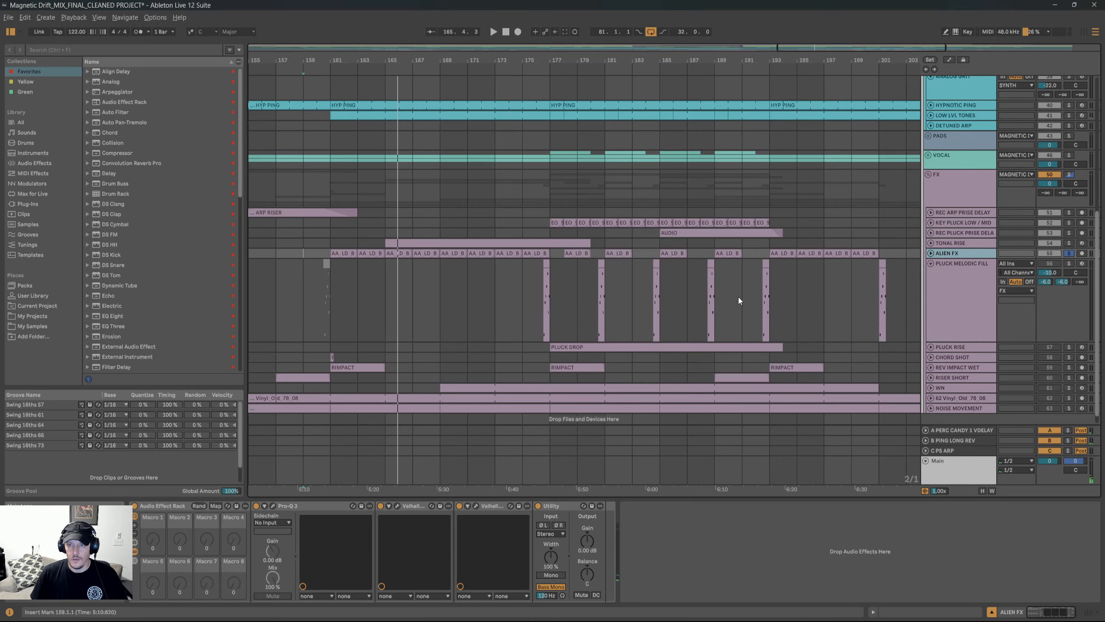
scroll(646, 299, "up", 4)
left_click(951, 299)
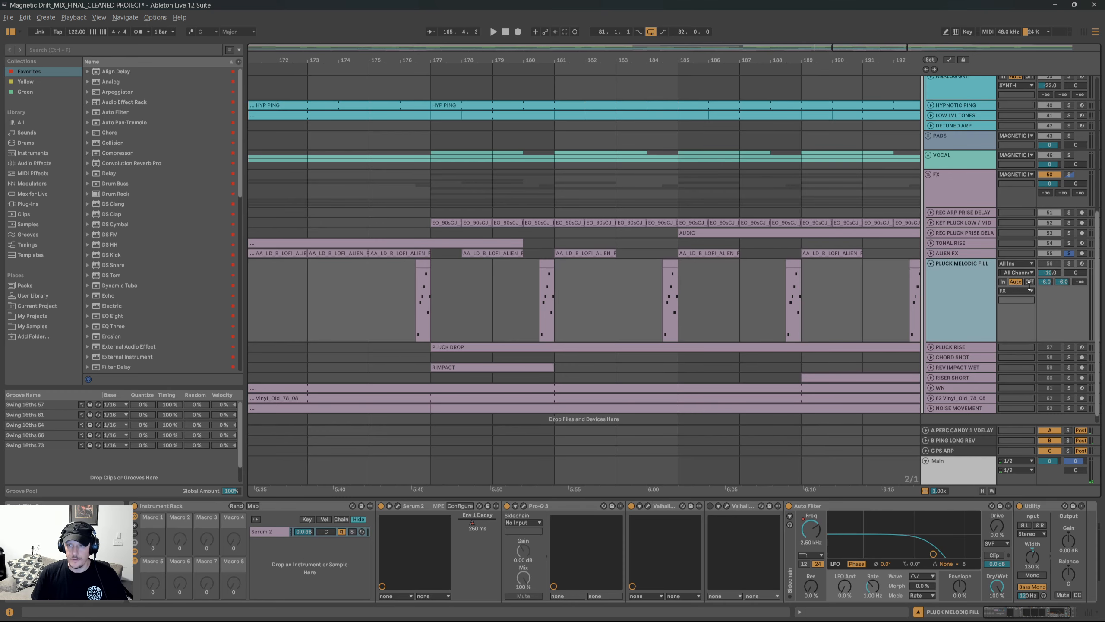
left_click(1050, 263)
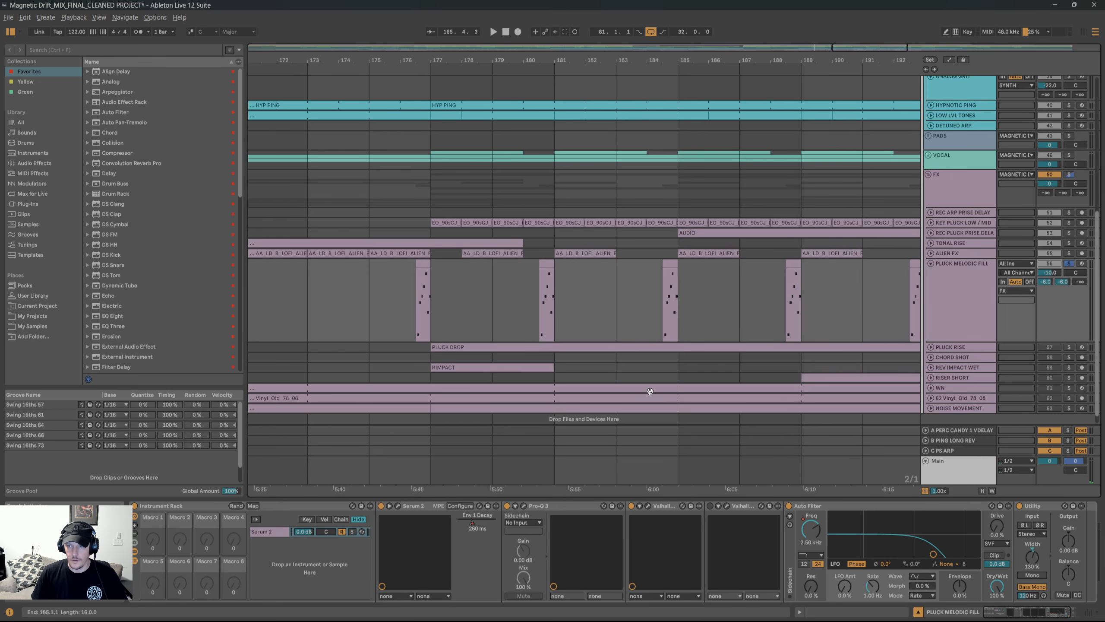
Review the Serum 2 patch of PLUCK MELODIC FILL and the MIDI notes of its clip before bar 177.
left_click(399, 506)
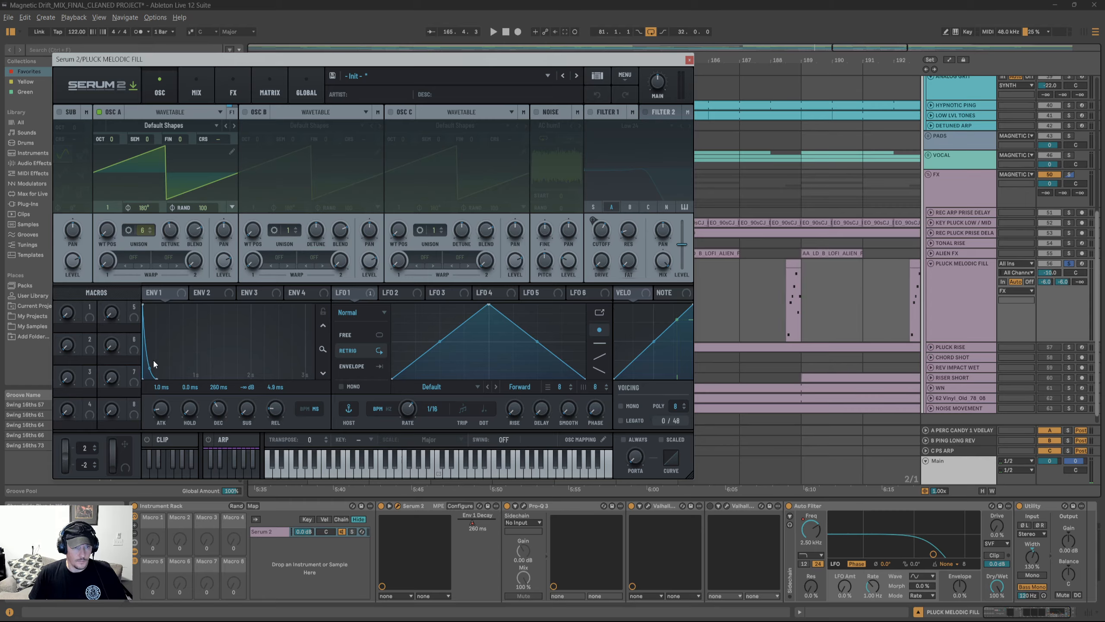
left_click(689, 60)
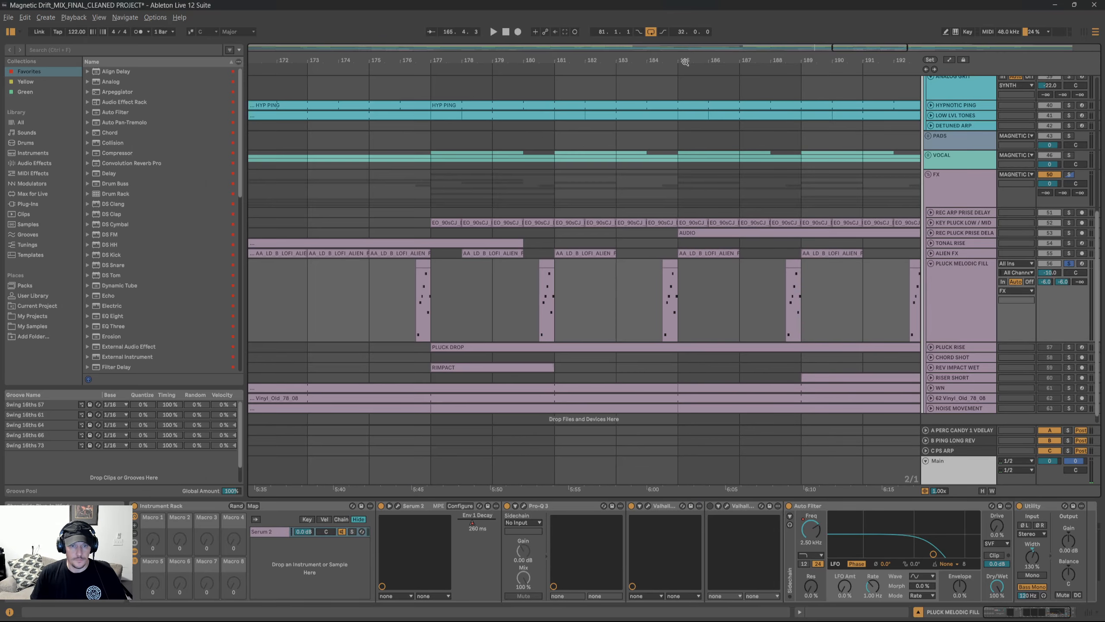
double_click(423, 289)
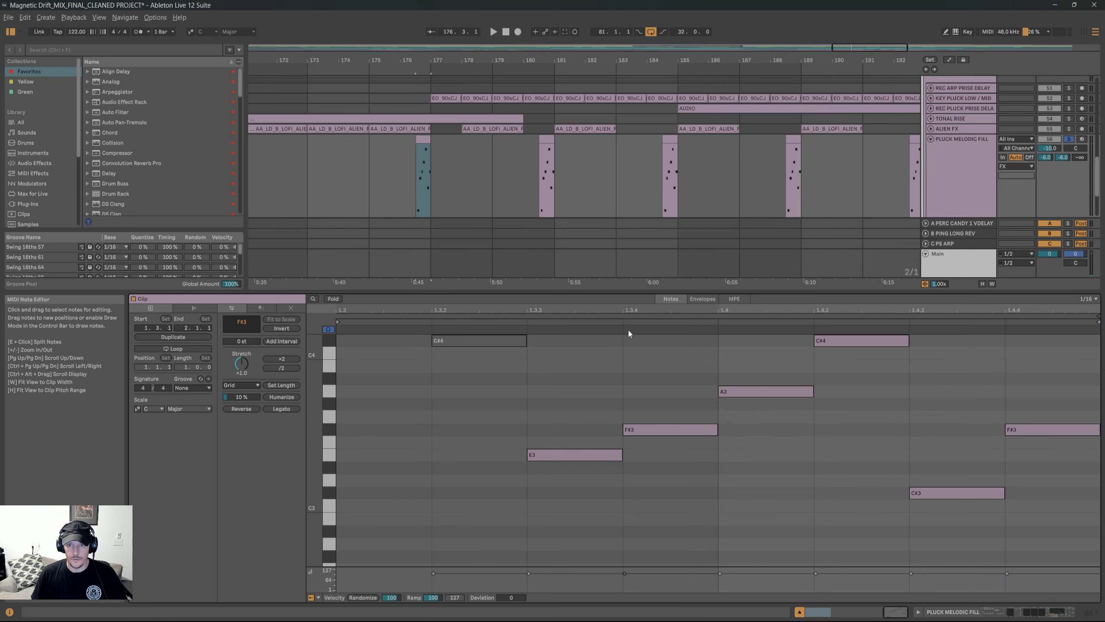
key("shift+Tab")
left_click(414, 371)
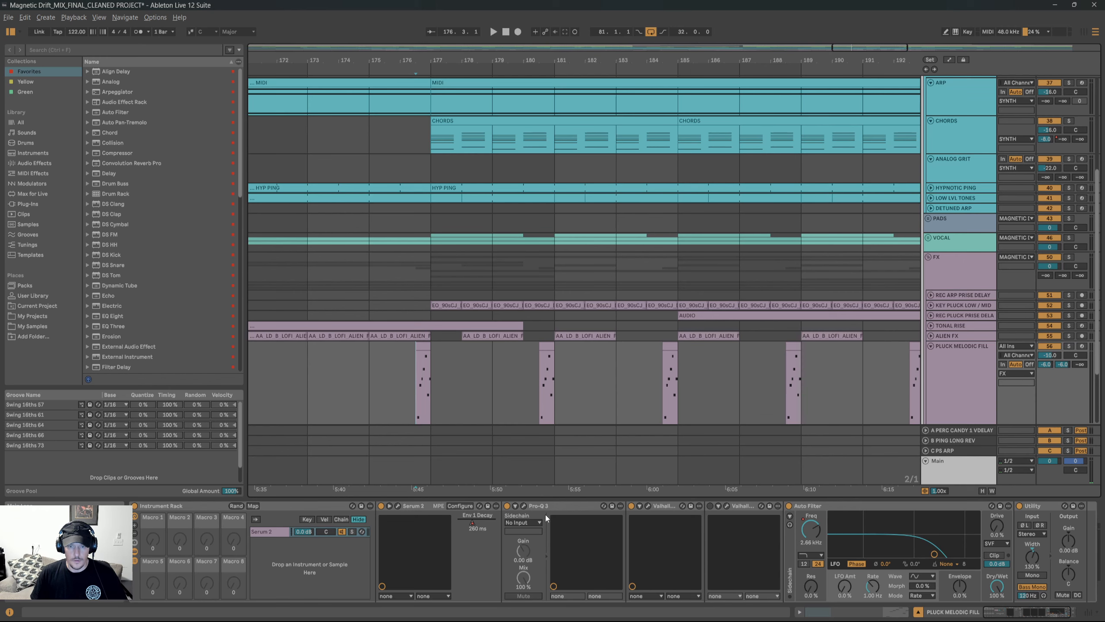
Review the Pro-Q 3 and ValhallaDelay settings on the PLUCK MELODIC FILL track.
left_click(524, 506)
left_click(909, 95)
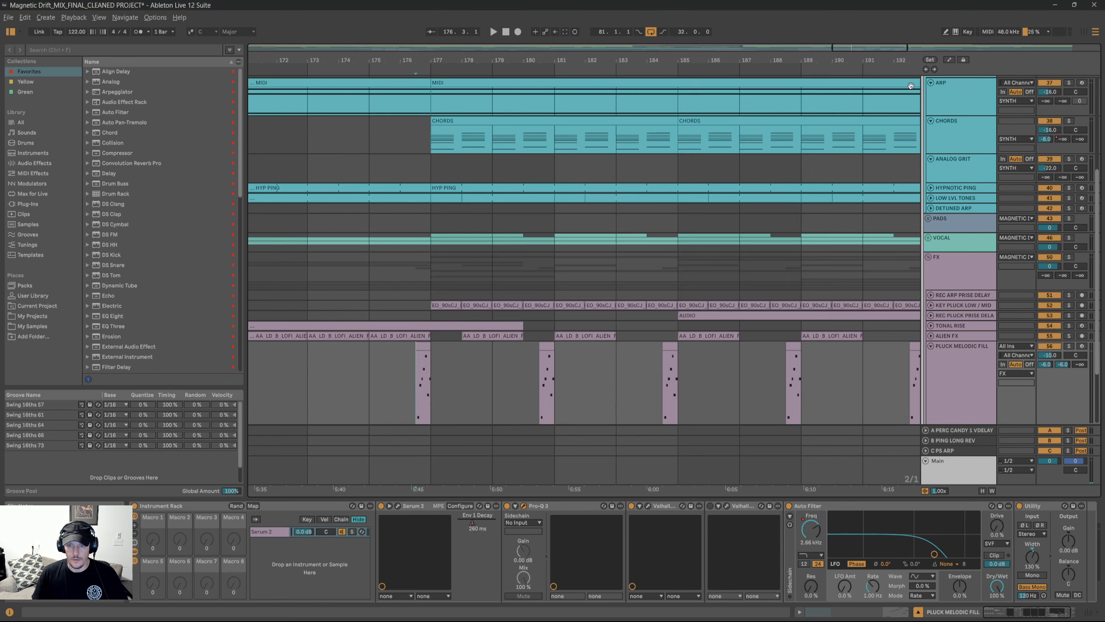
left_click(648, 506)
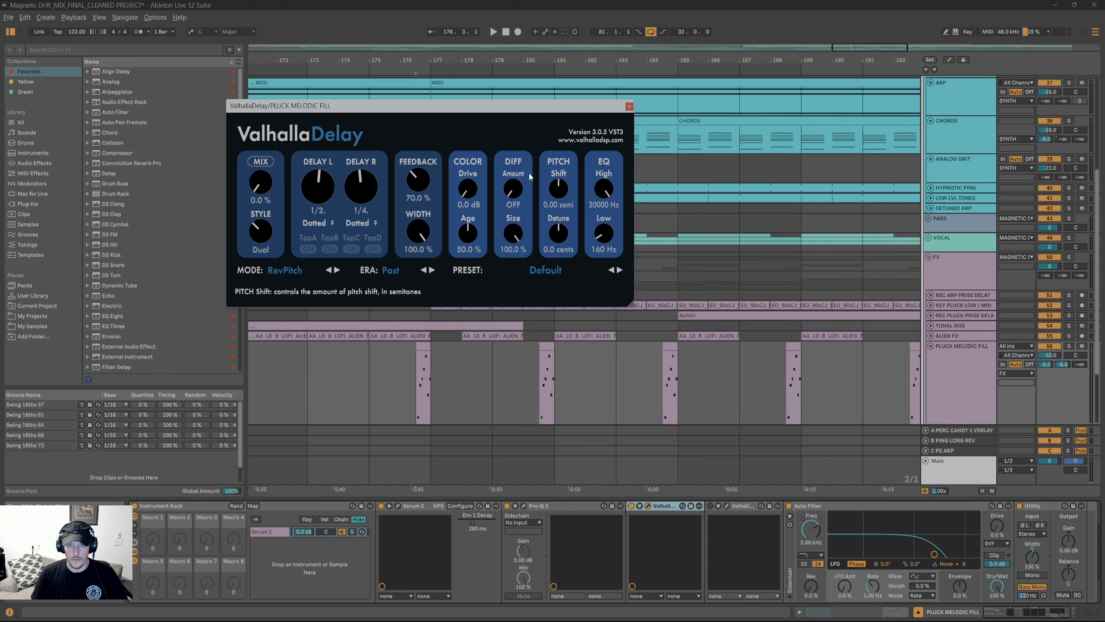
left_click(629, 107)
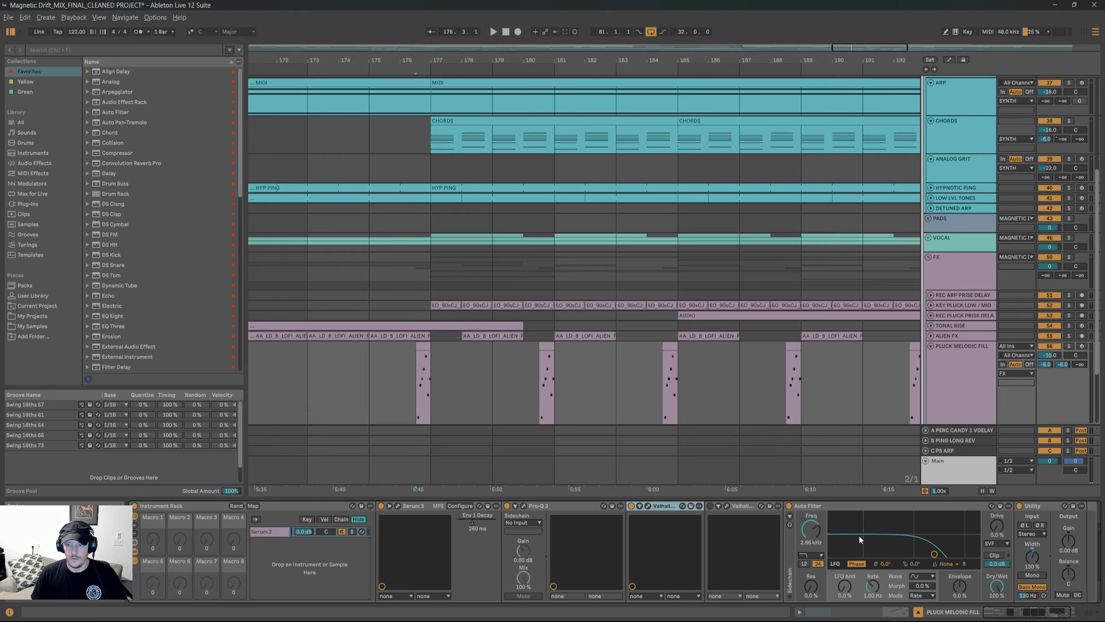
Examine where the PLUCK MELODIC FILL clips fall across the whole arrangement, back to the song's opening section.
scroll(611, 427, "down", 5)
left_click_drag(432, 401, 623, 373)
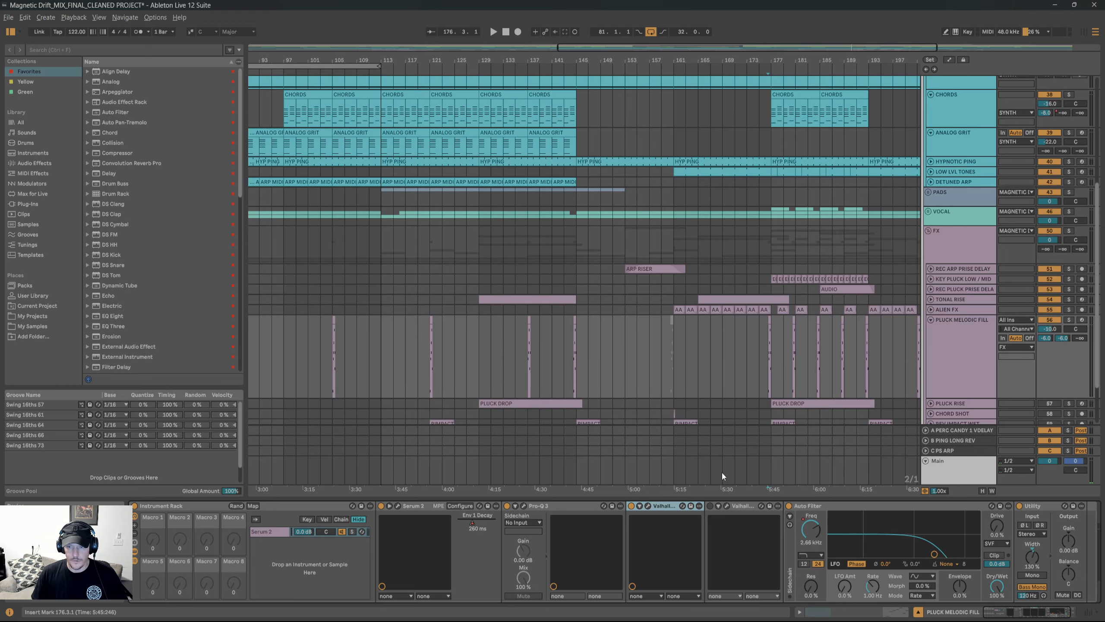
scroll(714, 462, "down", 5)
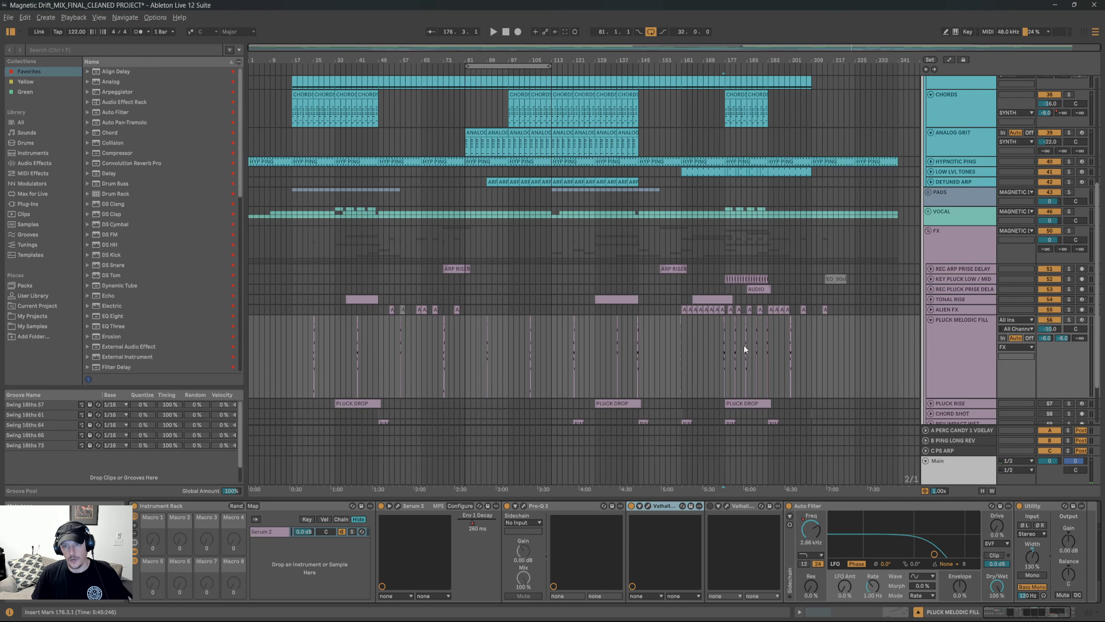
scroll(744, 346, "up", 5)
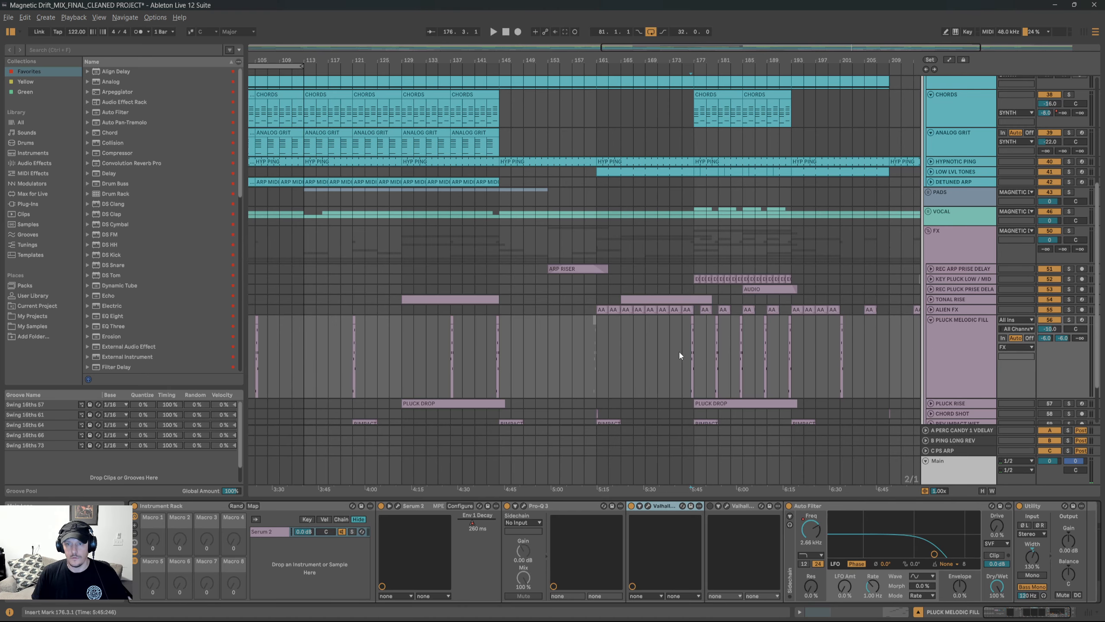
left_click_drag(680, 352, 801, 361)
left_click_drag(499, 353, 780, 341)
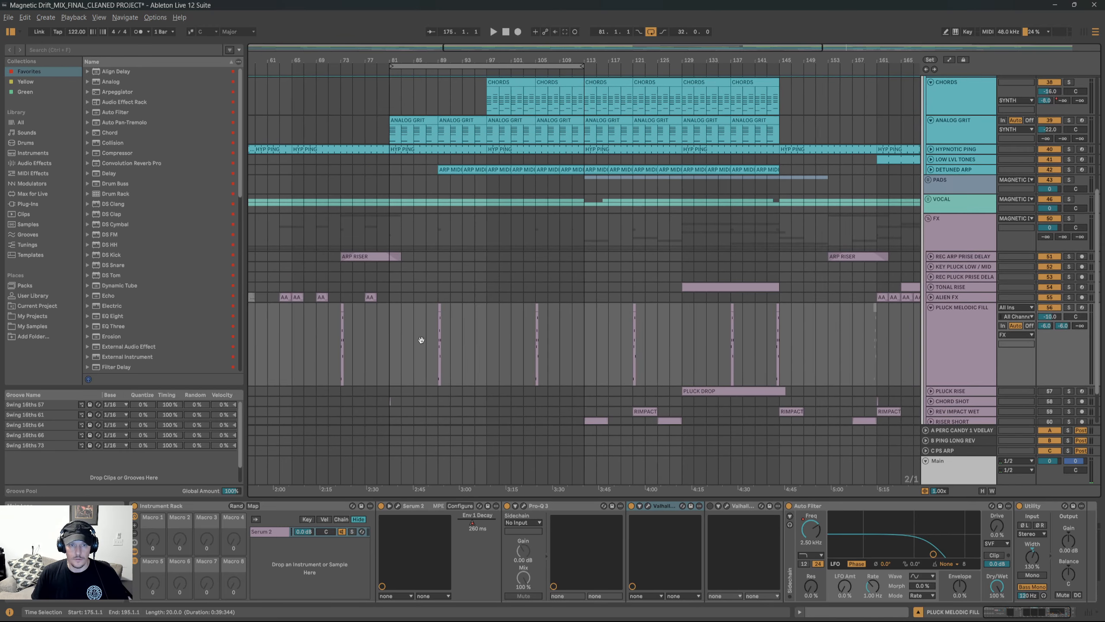
left_click_drag(391, 346, 489, 330)
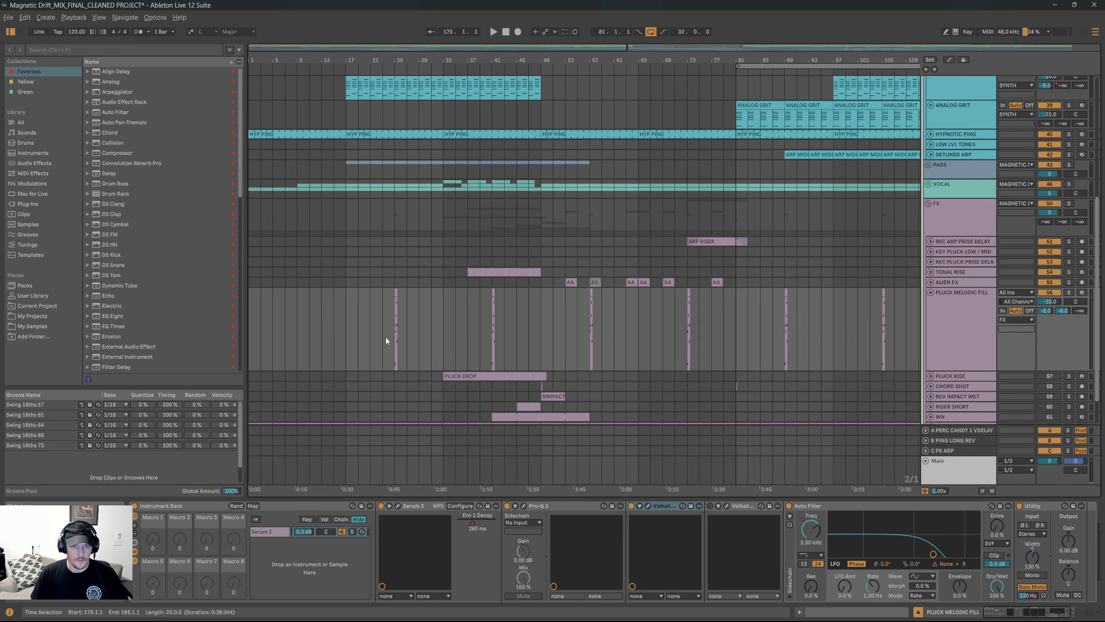
Audition the first PLUCK MELODIC FILL clip soloed, starting from bar 23 and again from bar 25.
left_click(387, 340)
key("space")
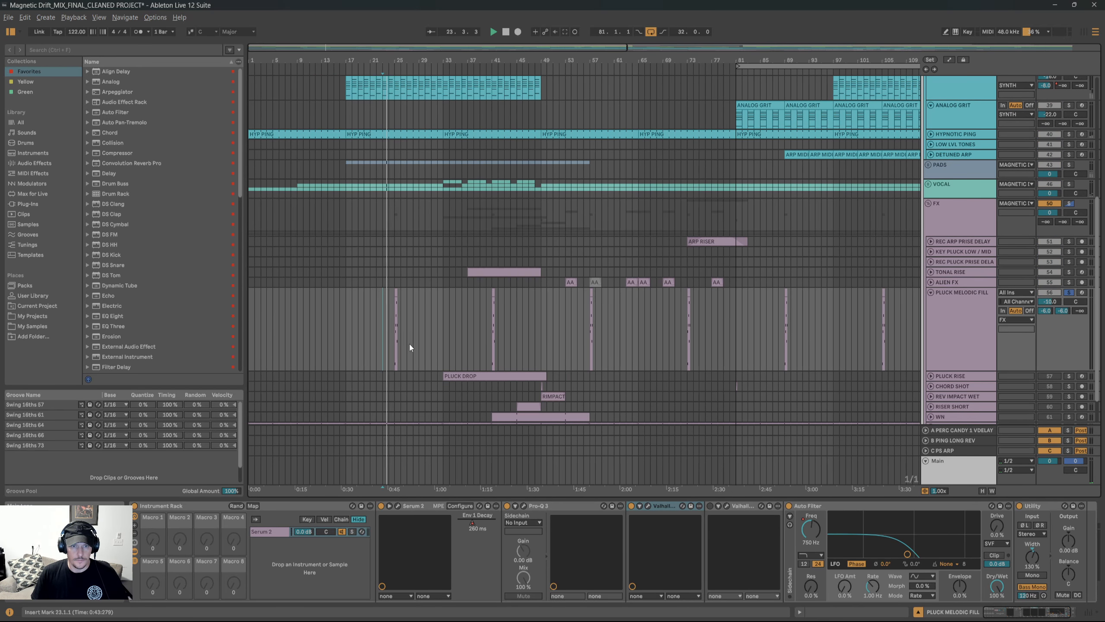
scroll(400, 345, "up", 3)
left_click(379, 342)
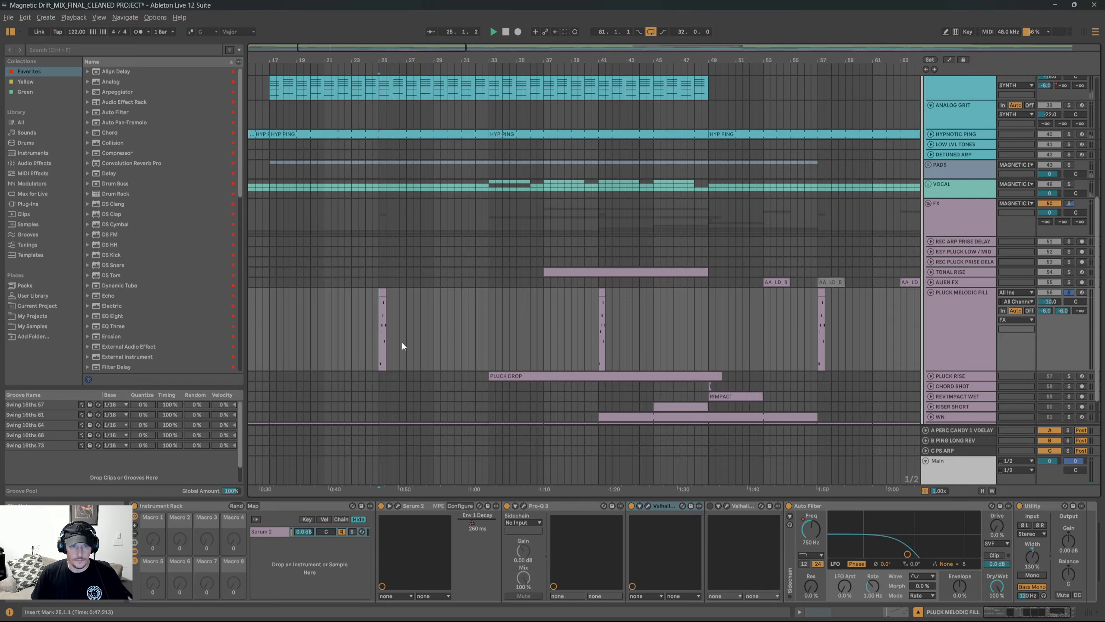
Play PLUCK MELODIC FILL from bar 176.3, compare it in the full mix, and reduce its track height.
left_click_drag(529, 325, 370, 322)
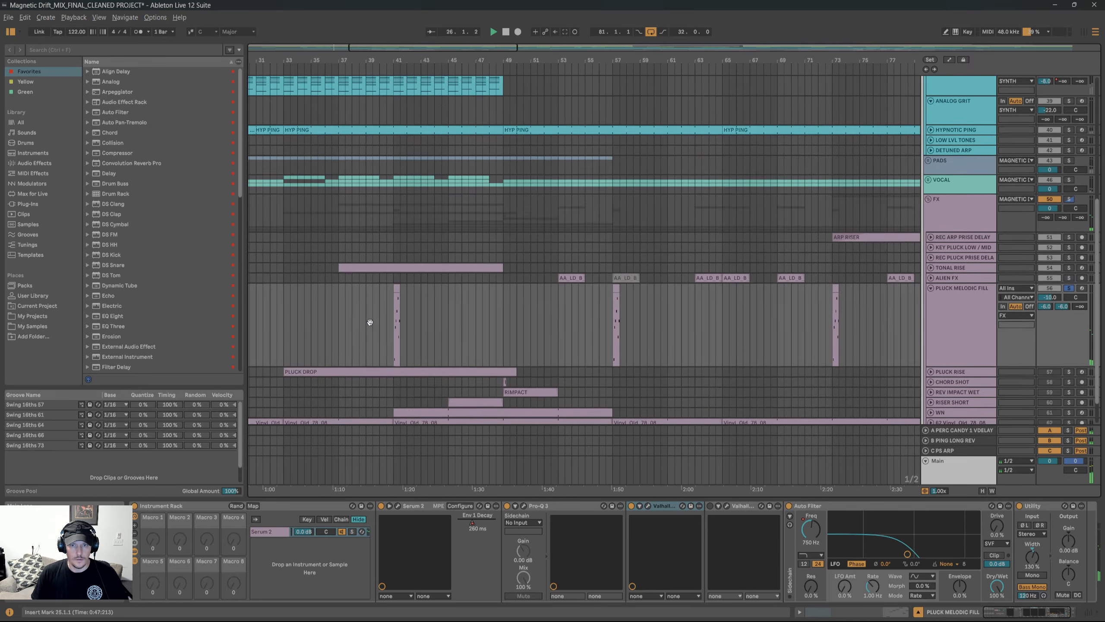
scroll(371, 322, "right", 15)
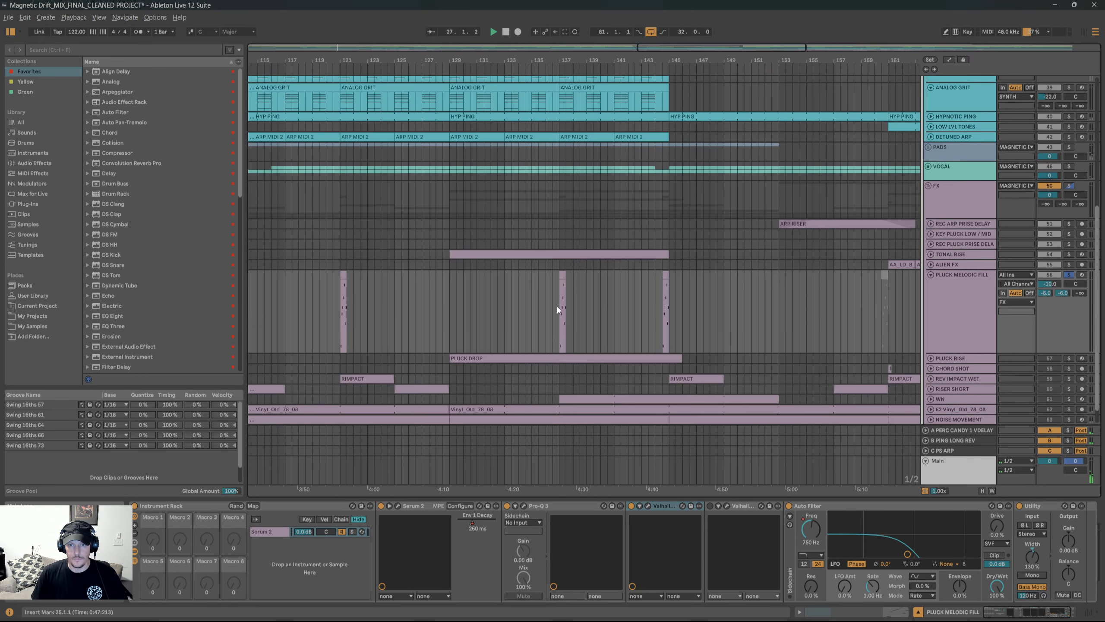
scroll(557, 305, "right", 8)
left_click(478, 306)
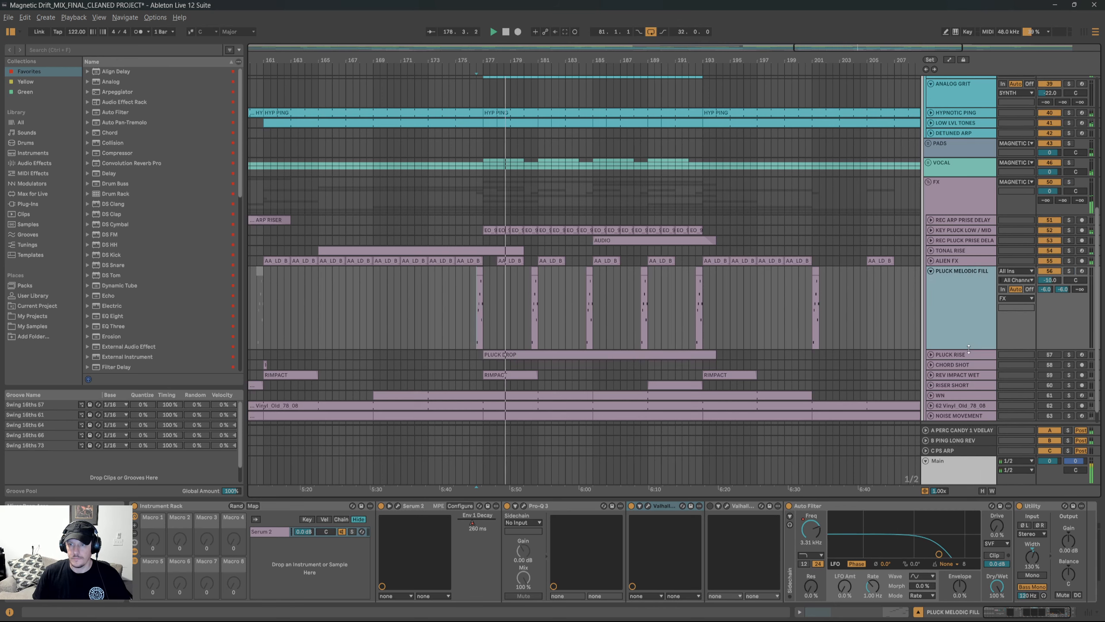
left_click_drag(969, 347, 973, 301)
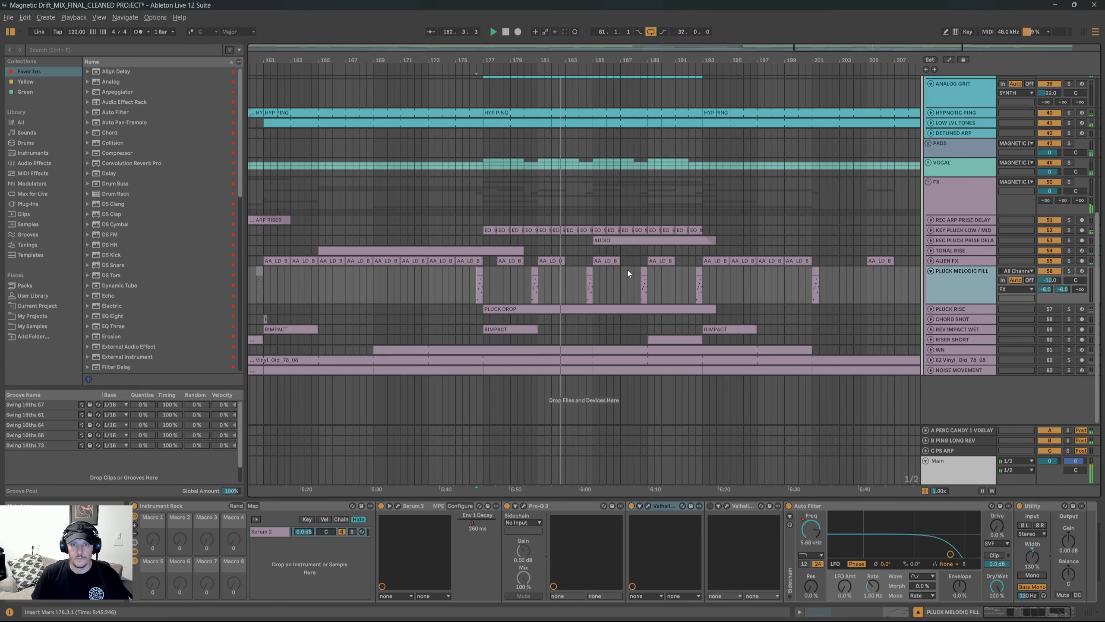
scroll(567, 273, "up", 2)
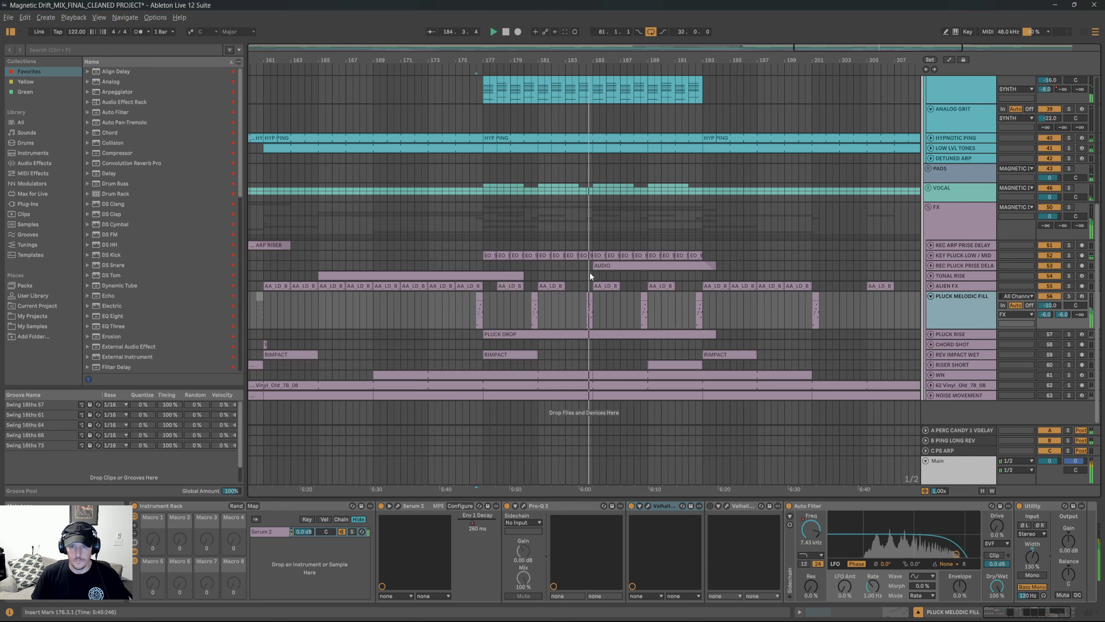
Play the PLUCK MELODIC FILL clip around bar 192 soloed, compare it in the full mix, and fold the track.
left_click(692, 313)
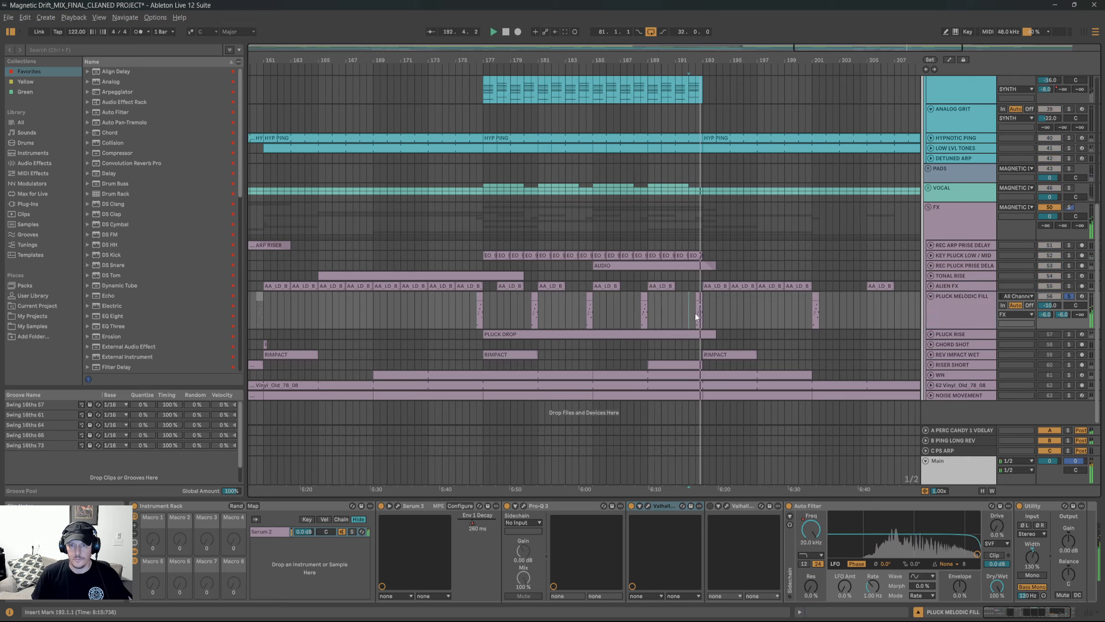
left_click(696, 319)
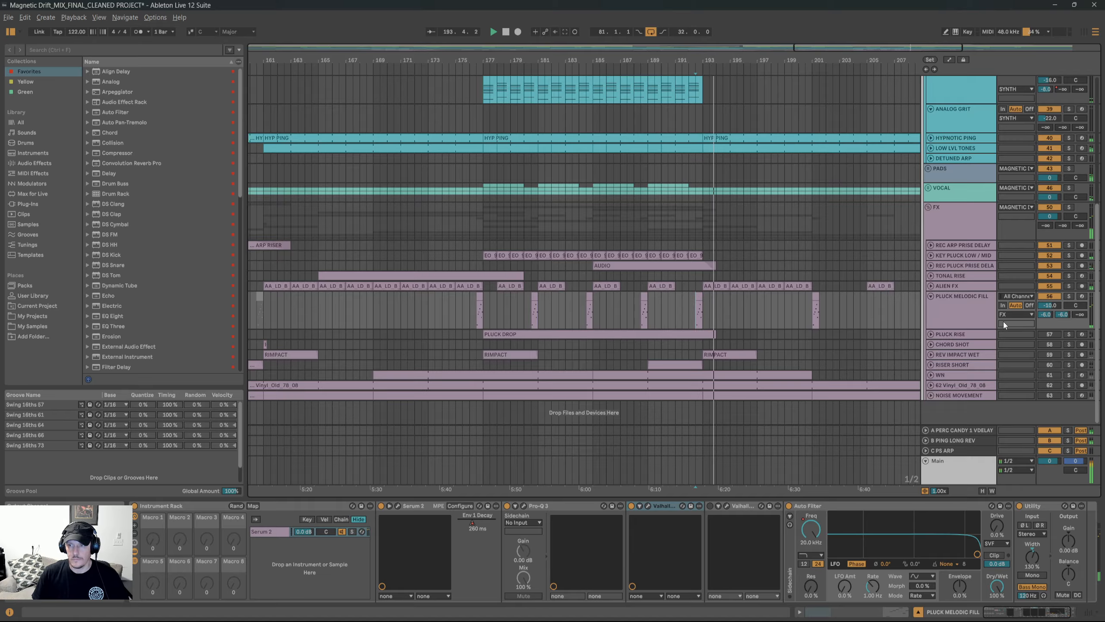
left_click(959, 311)
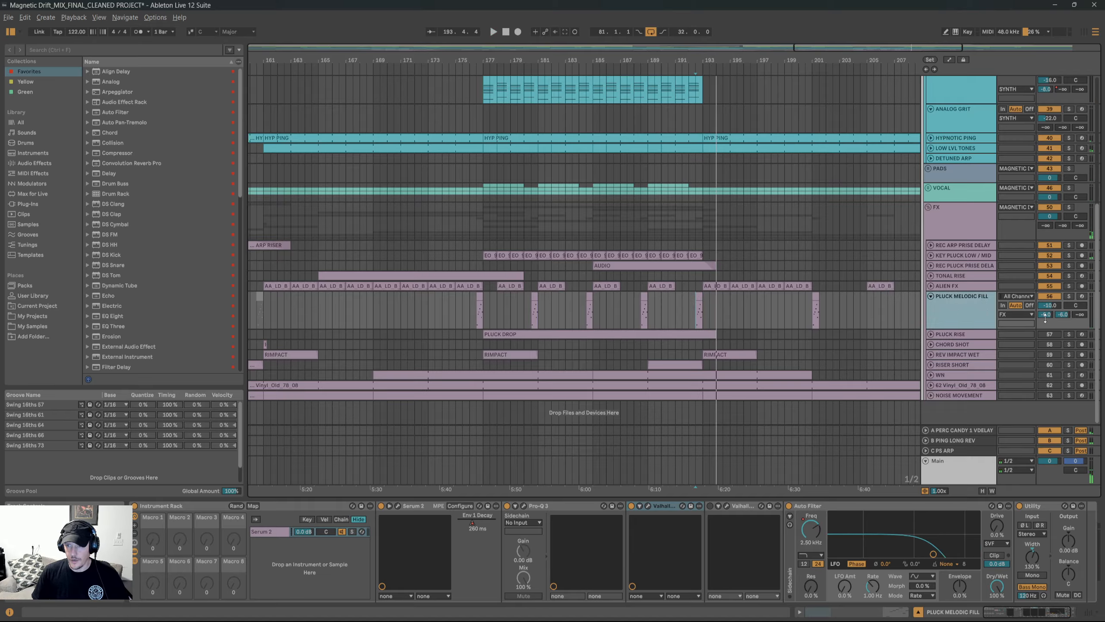
left_click(931, 297)
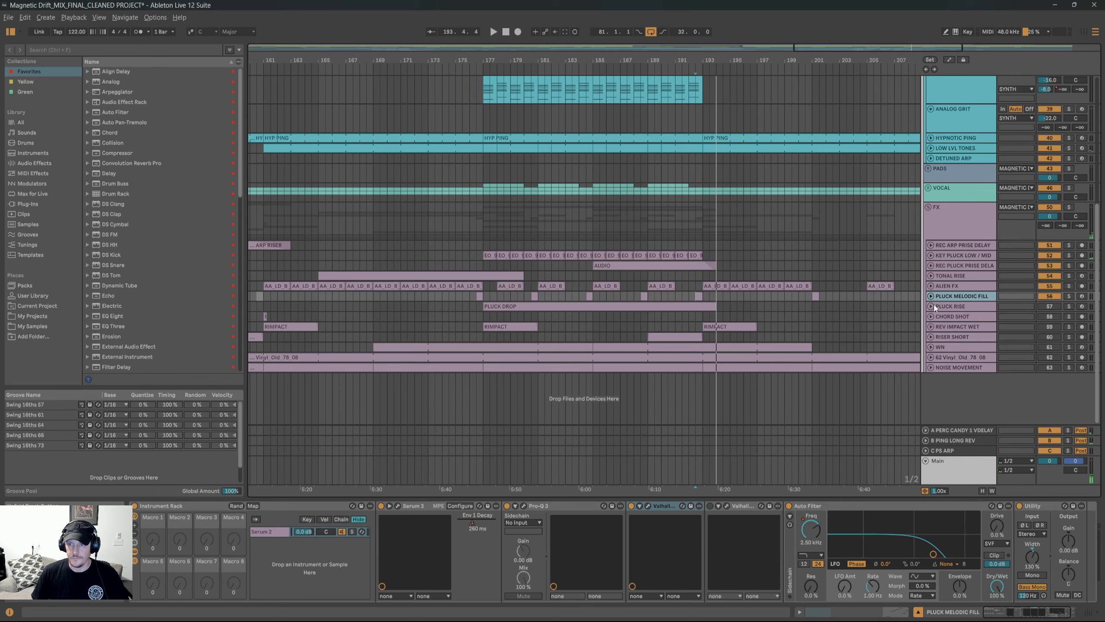
Unfold the PLUCK RISE track, open the PLUCK DROP clip's notes, and set the note editor's fixed grid to 1/32.
left_click(932, 306)
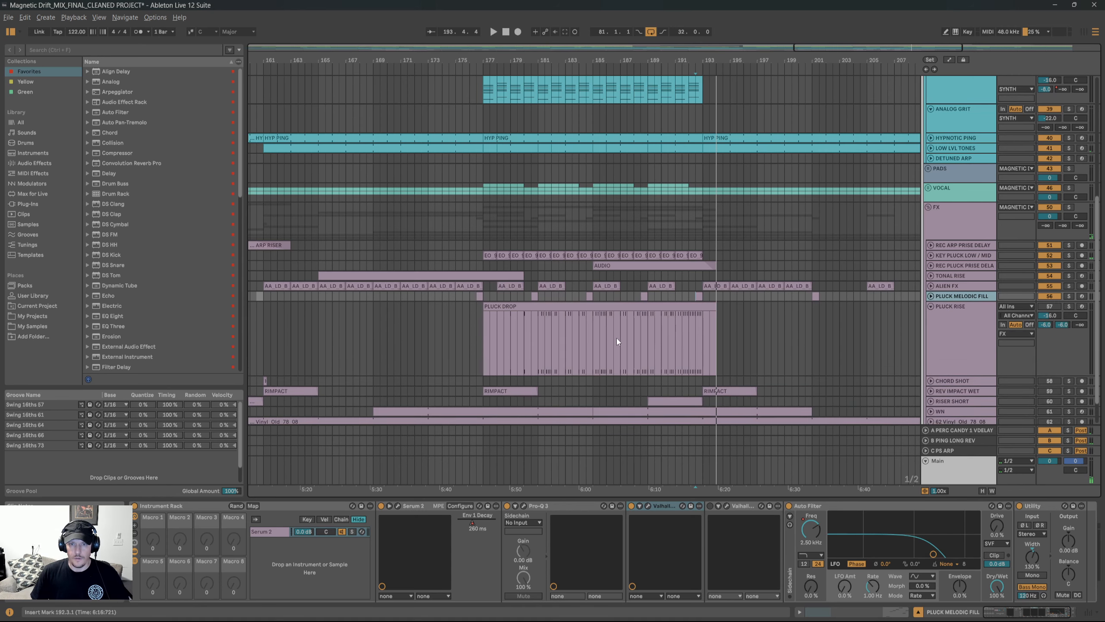
scroll(643, 344, "up", 3)
left_click_drag(610, 331, 823, 320)
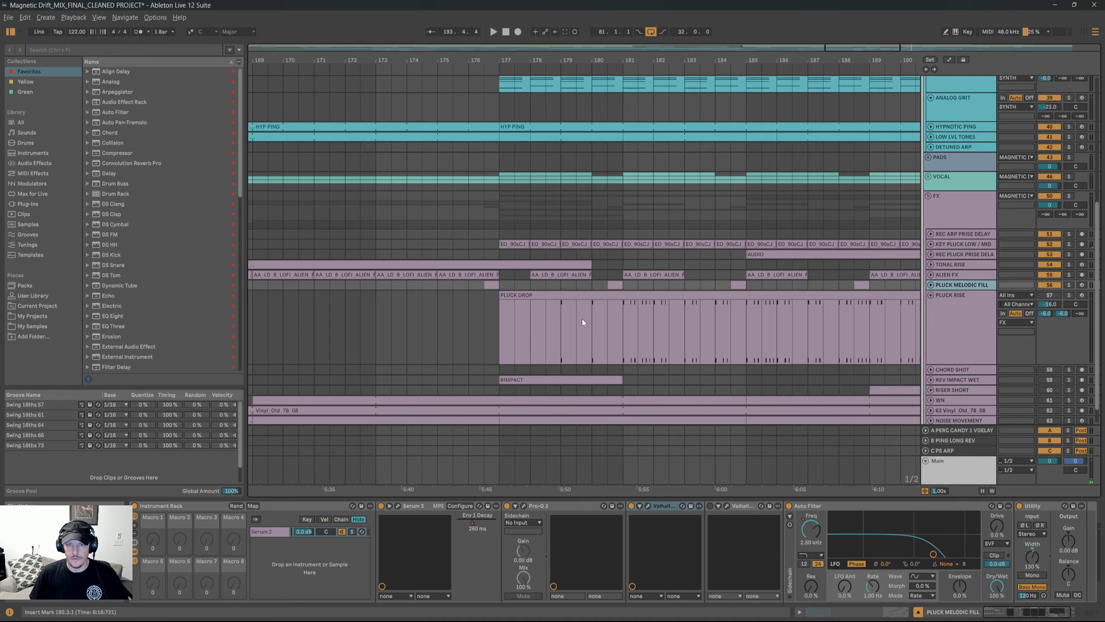
double_click(658, 295)
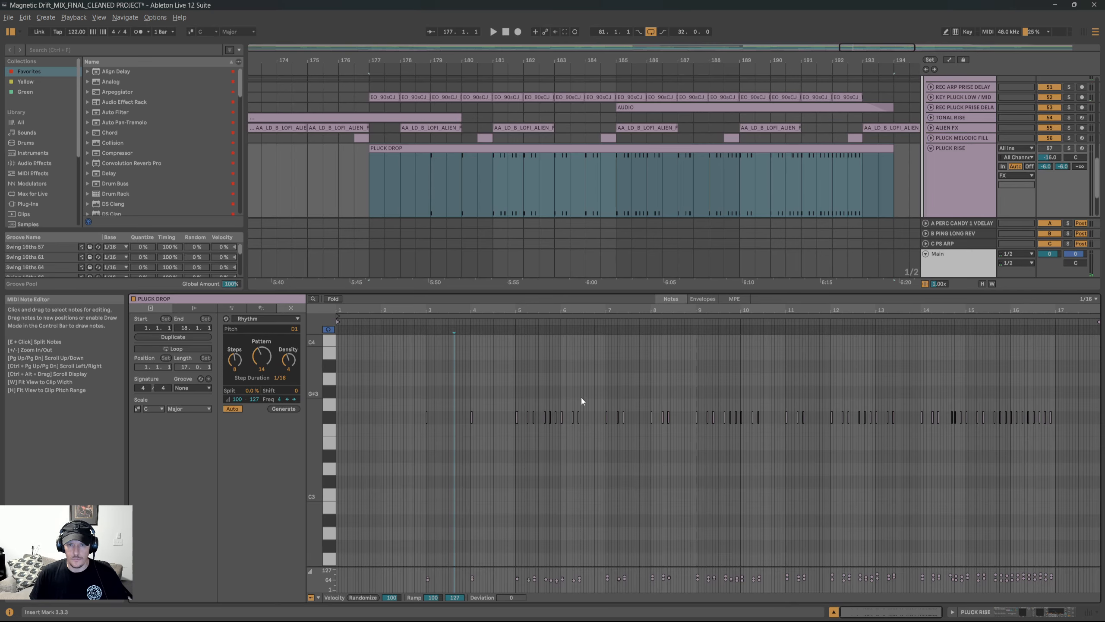
right_click(567, 391)
left_click(639, 325)
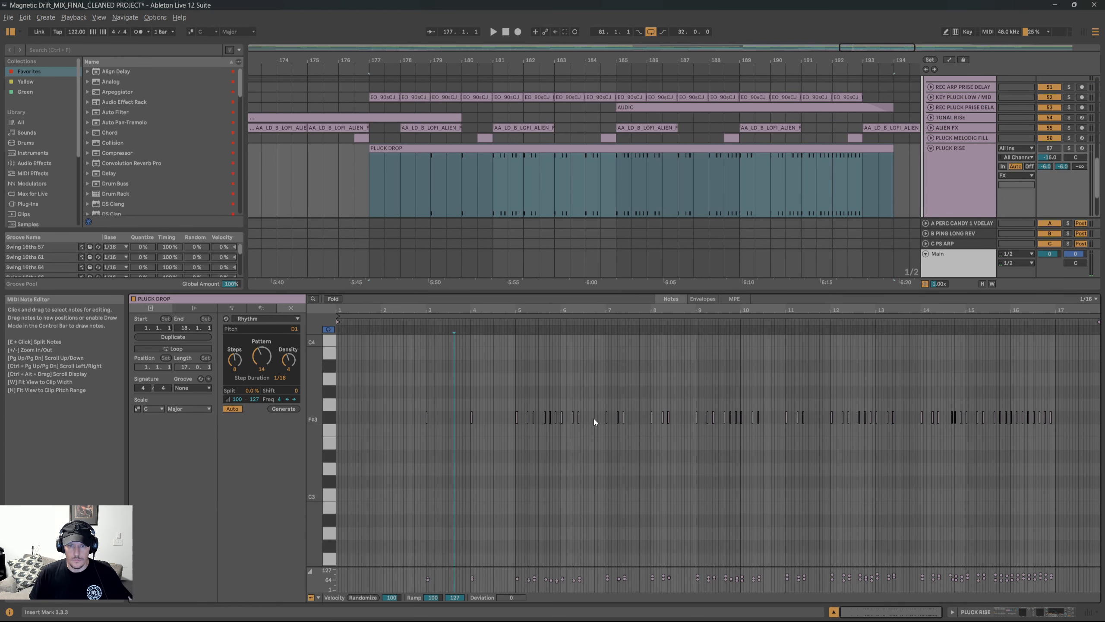
scroll(563, 389, "up", 10)
right_click(562, 385)
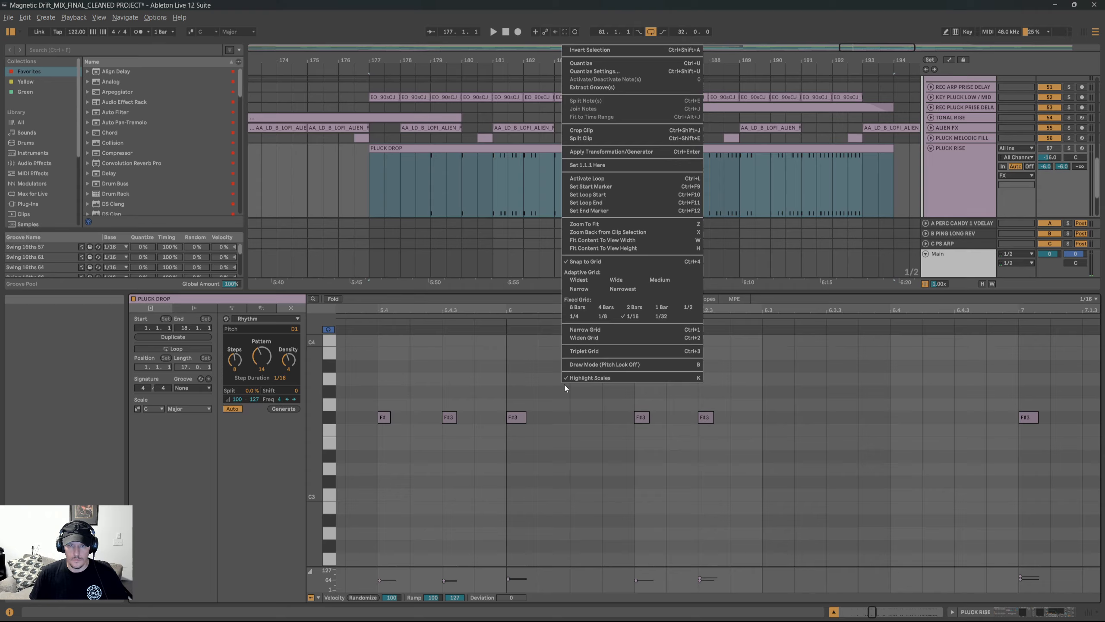
left_click(662, 316)
scroll(566, 403, "down", 8)
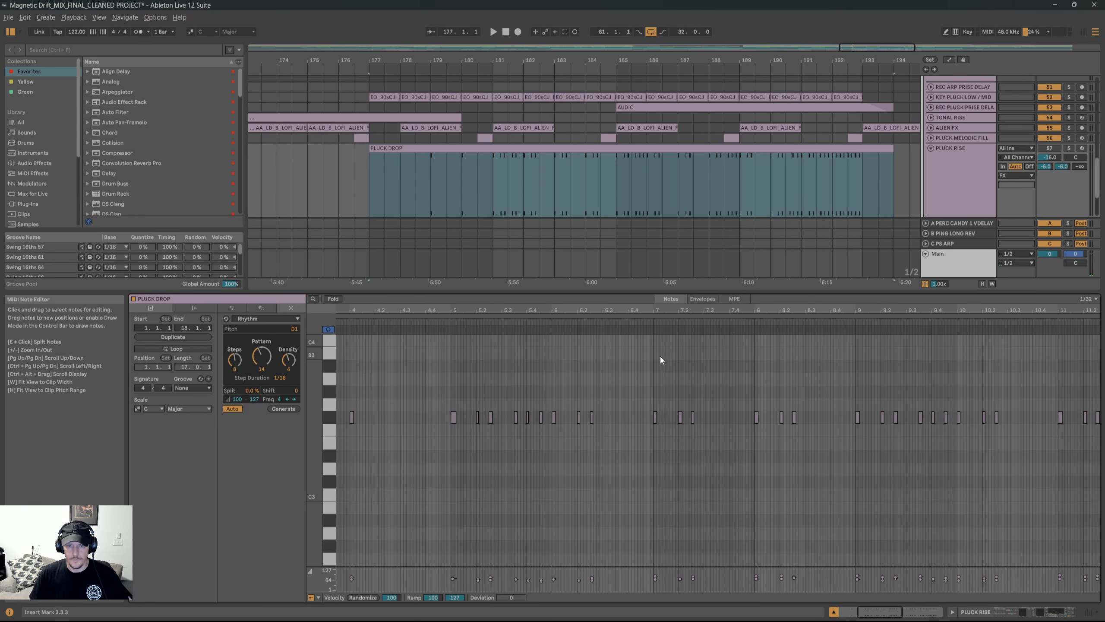
Play PLUCK RISE soloed from bar 183, compare it in the full mix, and fold the track.
key("shift+Tab")
left_click(549, 385)
key("space")
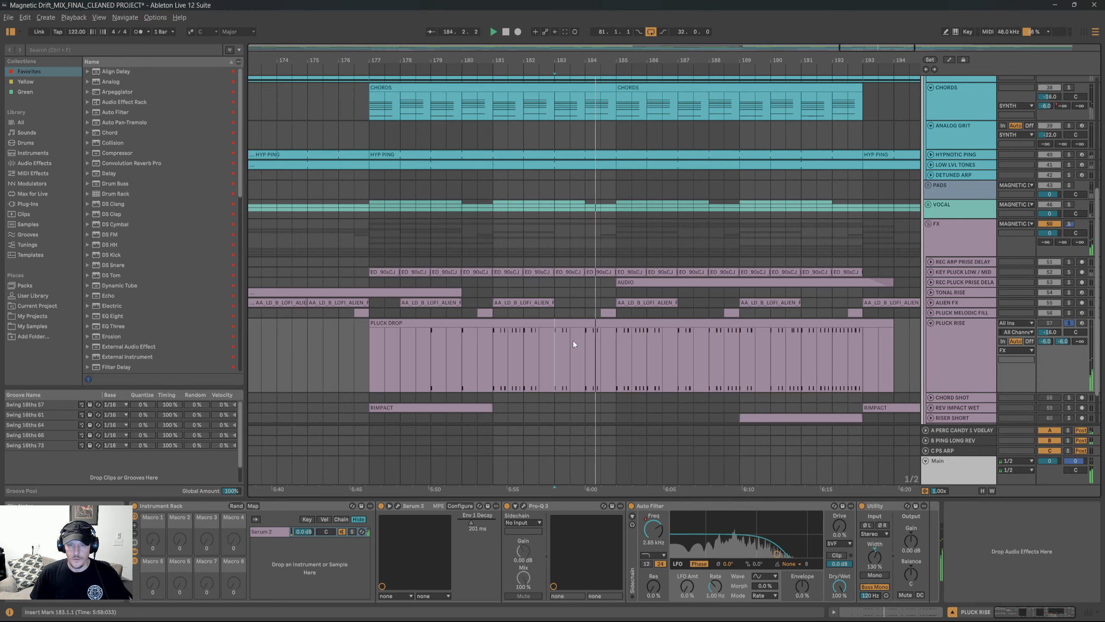
scroll(574, 341, "down", 3)
left_click_drag(477, 342, 742, 339)
left_click_drag(434, 344, 664, 345)
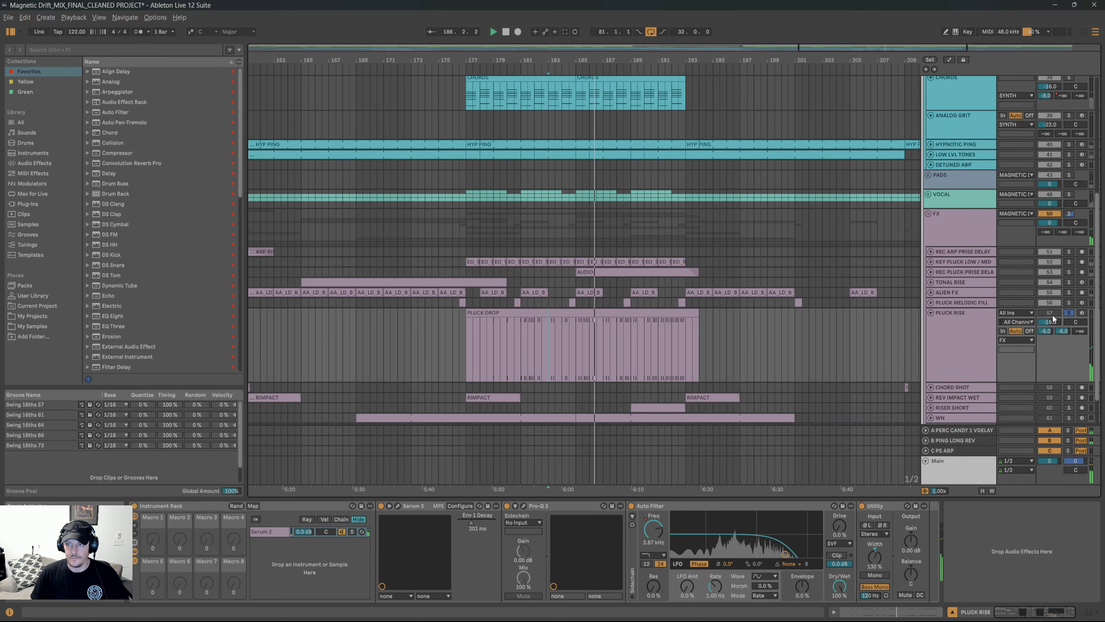
scroll(646, 356, "down", 1)
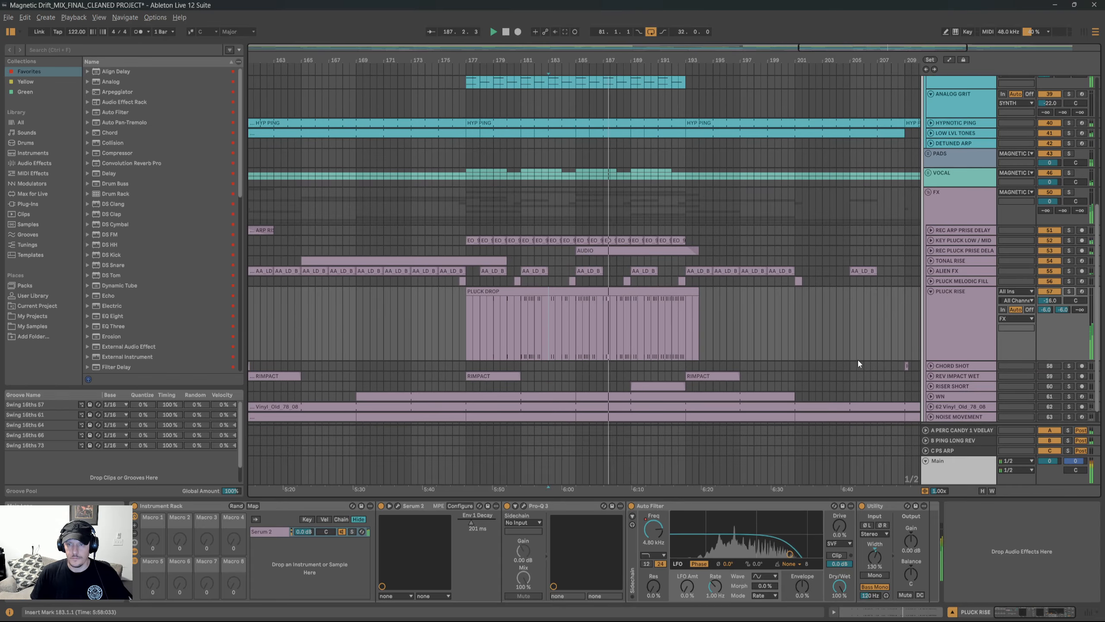
left_click_drag(957, 361, 959, 311)
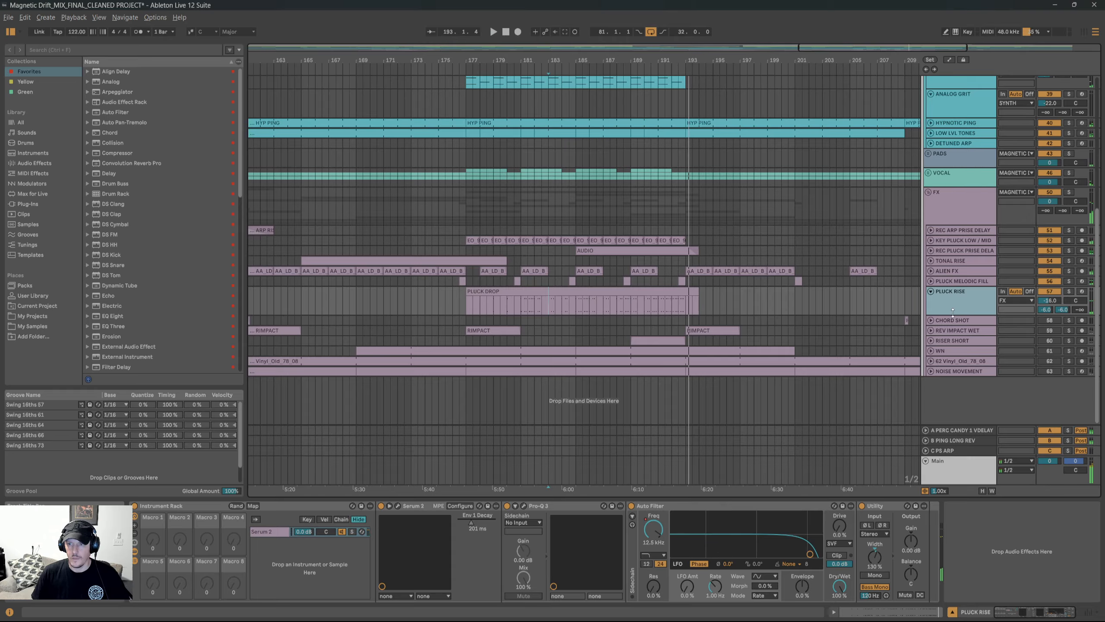
left_click(931, 291)
Unfold the CHORD SHOT track and play its clip at bar 161 soloed.
left_click(931, 300)
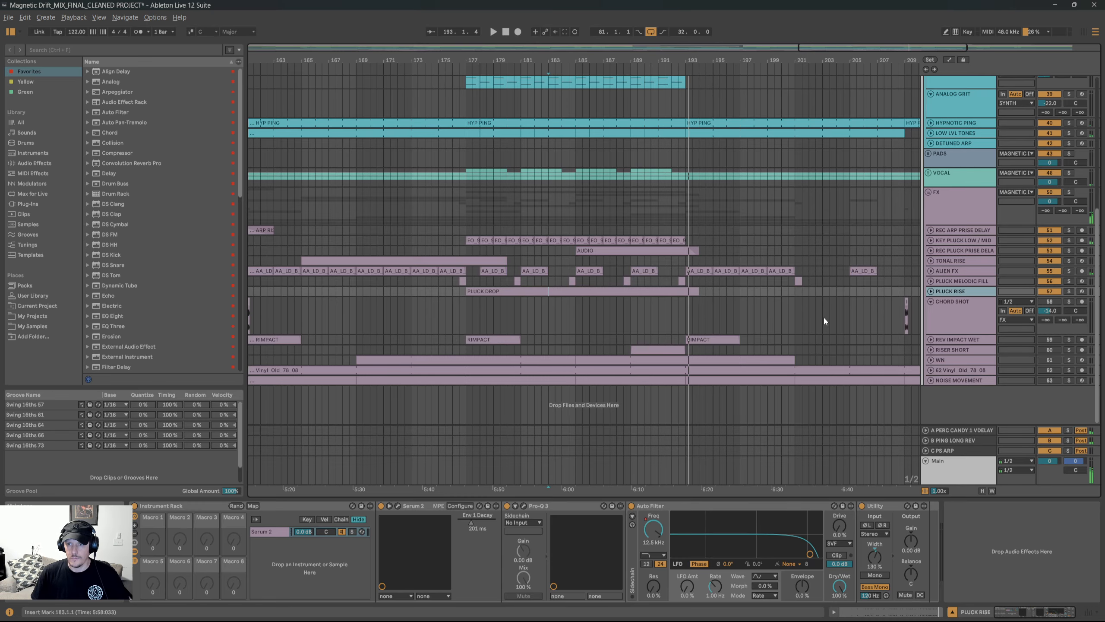
scroll(821, 312, "right", 4)
left_click(948, 317)
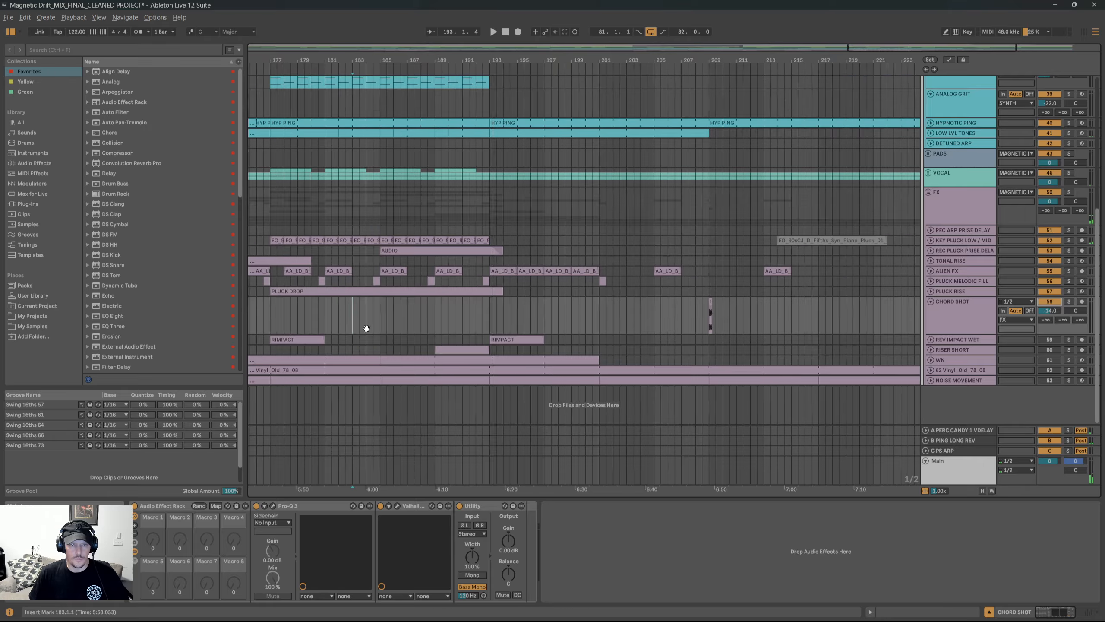
scroll(435, 321, "left", 10)
scroll(588, 321, "up", 5)
left_click(618, 321)
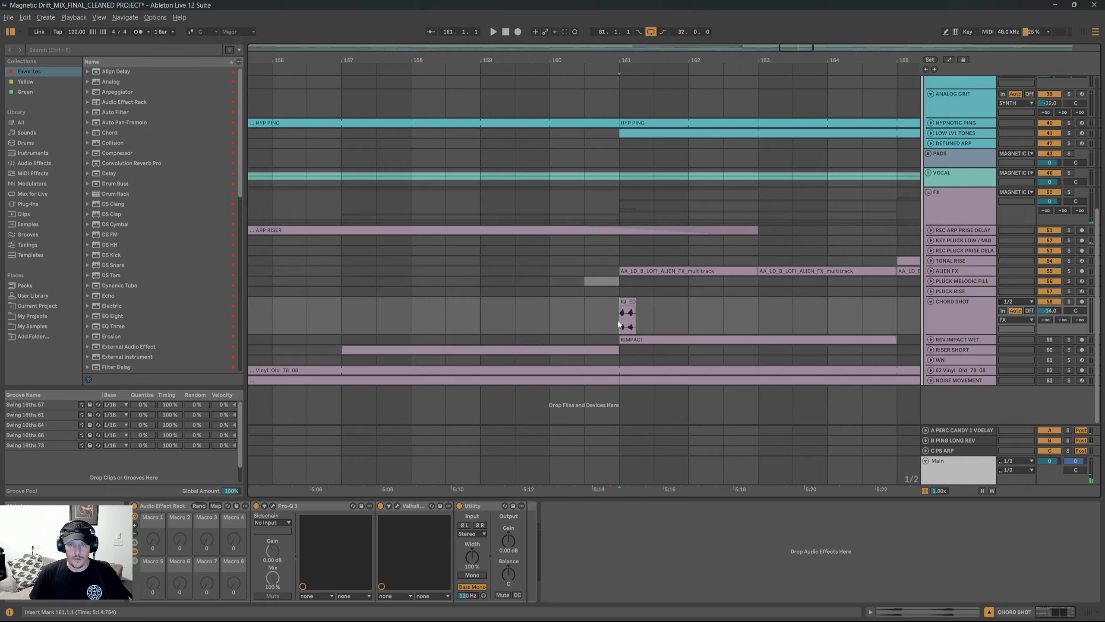
key("s")
key("space")
Examine where the CHORD SHOT clips fall across the whole arrangement.
scroll(666, 329, "down", 5)
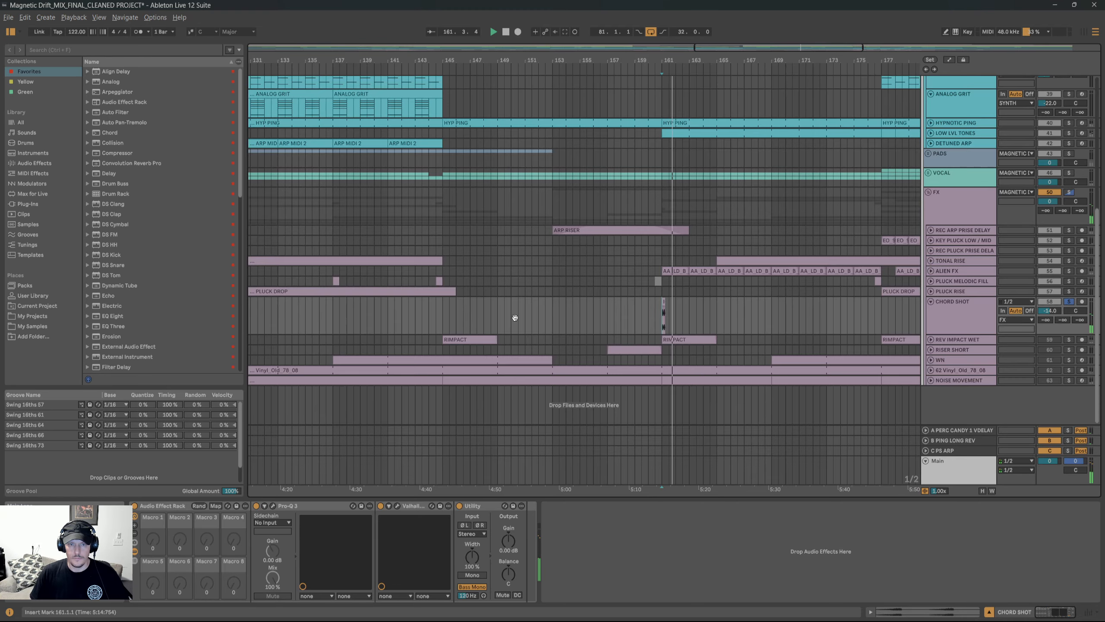
scroll(514, 317, "left", 10)
scroll(509, 309, "left", 5)
scroll(518, 309, "down", 4)
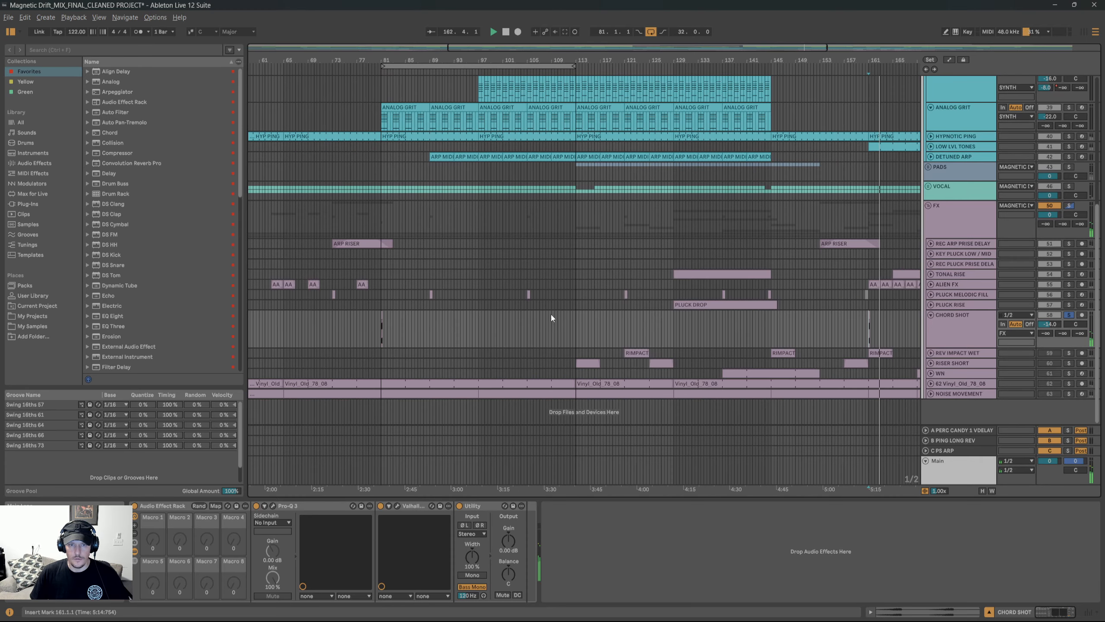
scroll(521, 315, "right", 7)
scroll(715, 332, "up", 1)
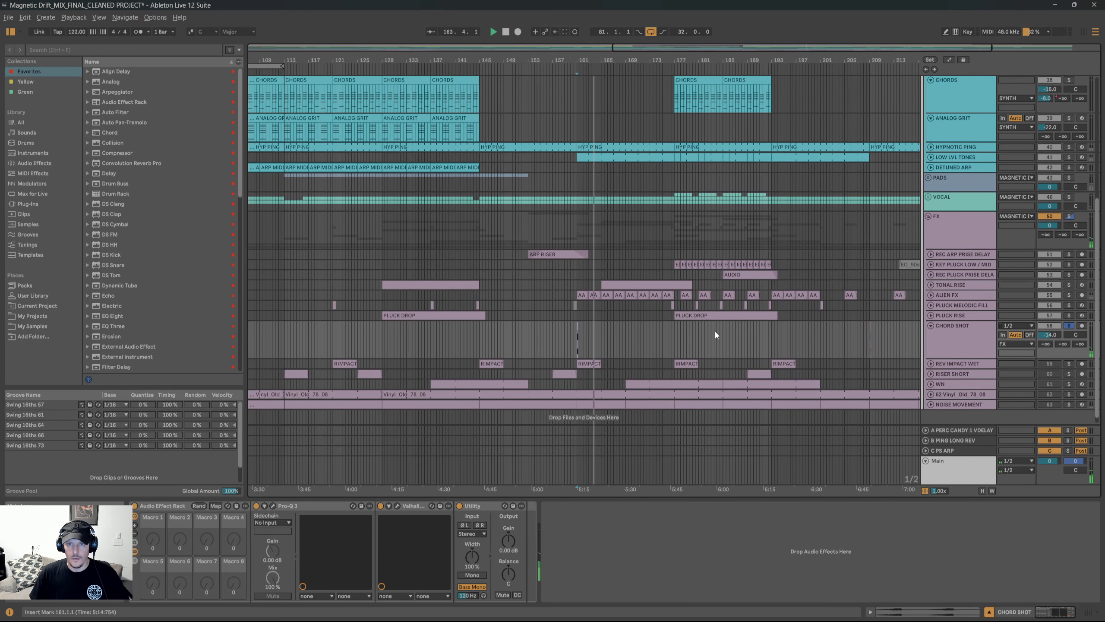
scroll(621, 323, "right", 7)
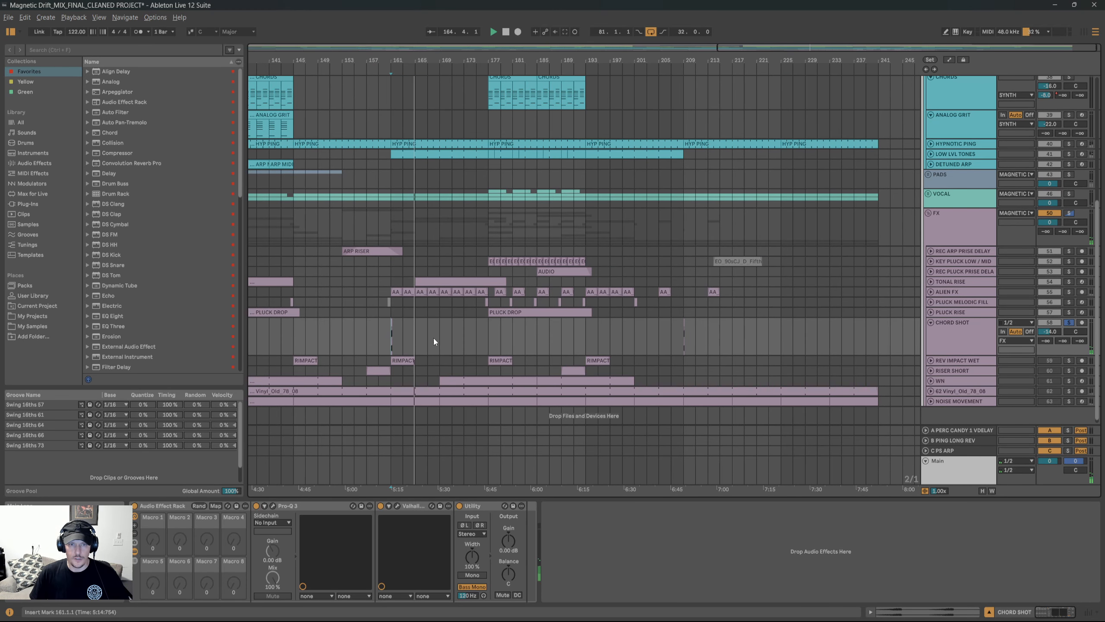
Play the CHORD SHOT clip in the full mix from bar 159 and fold the track.
scroll(435, 338, "up", 8)
left_click(535, 328)
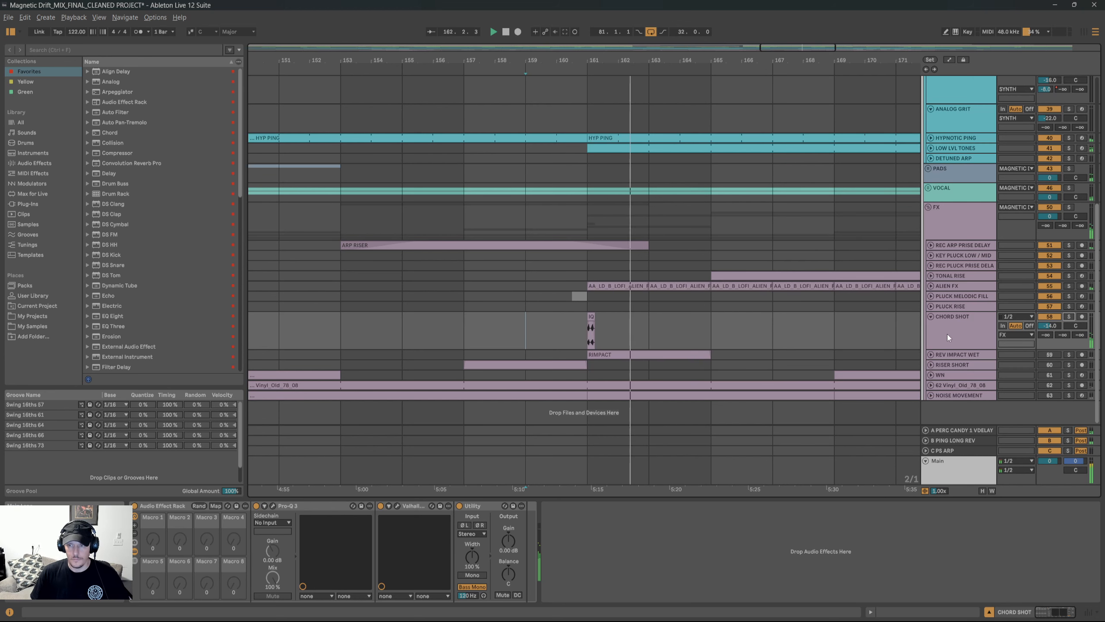
left_click(931, 316)
Unfold the REV IMPACT WET track and play its RIMPACT clip at bar 161 soloed.
left_click(932, 326)
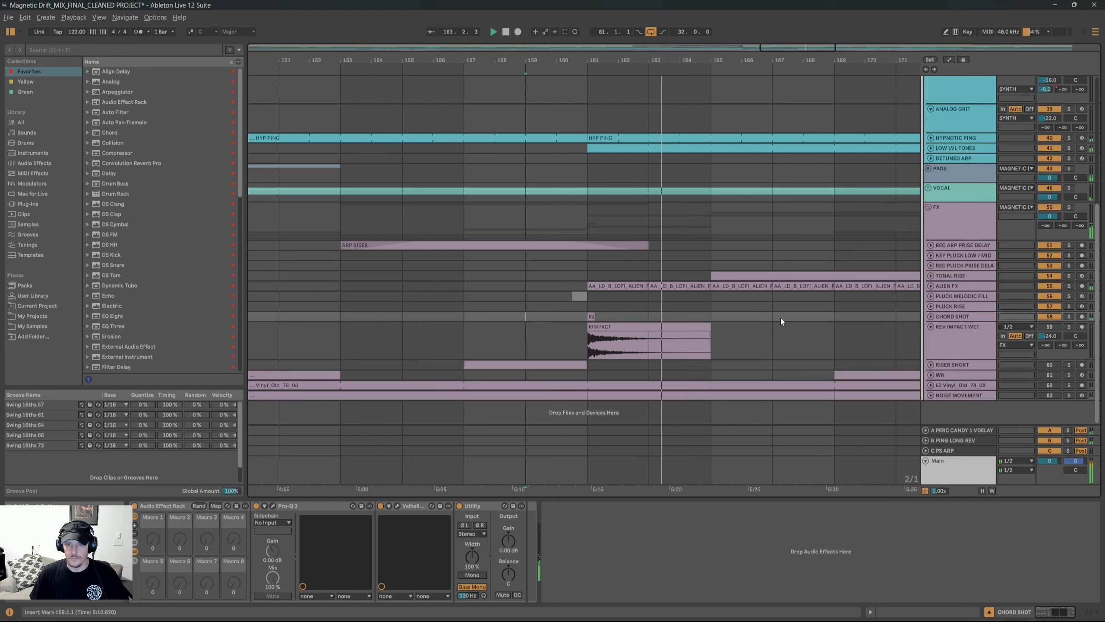
scroll(737, 318, "down", 2)
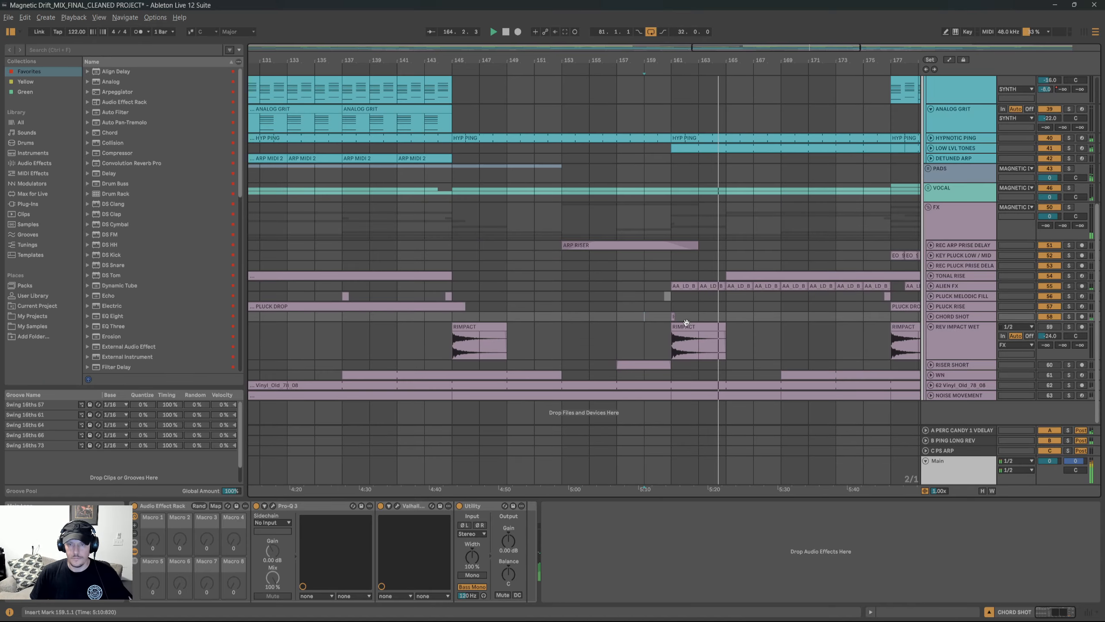
scroll(731, 311, "left", 3)
key("space")
scroll(705, 330, "right", 3)
left_click(696, 344)
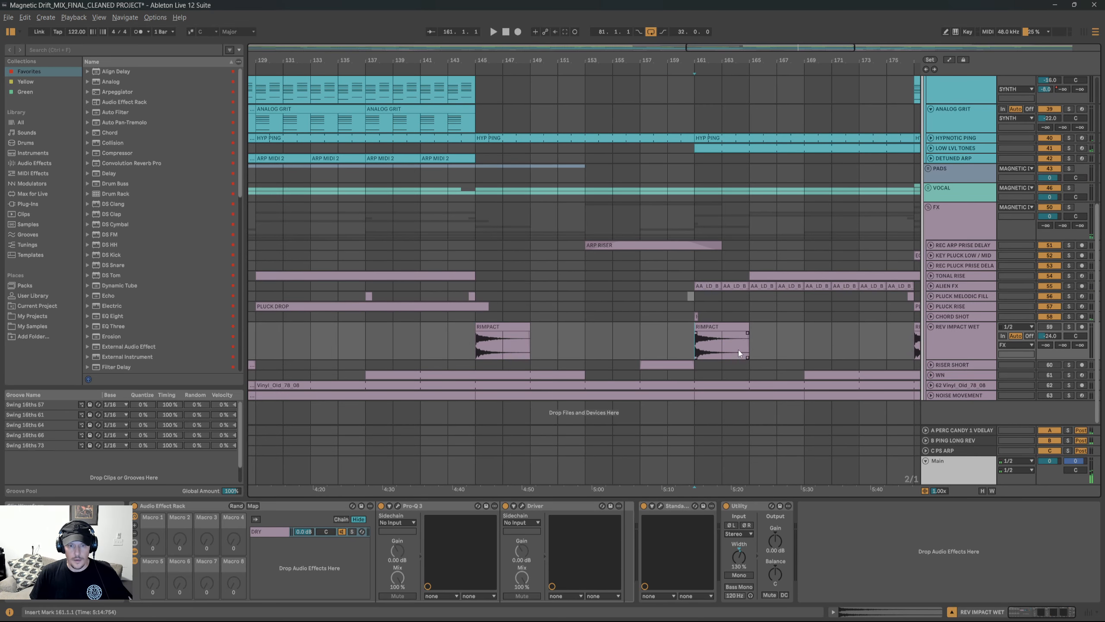
key("space")
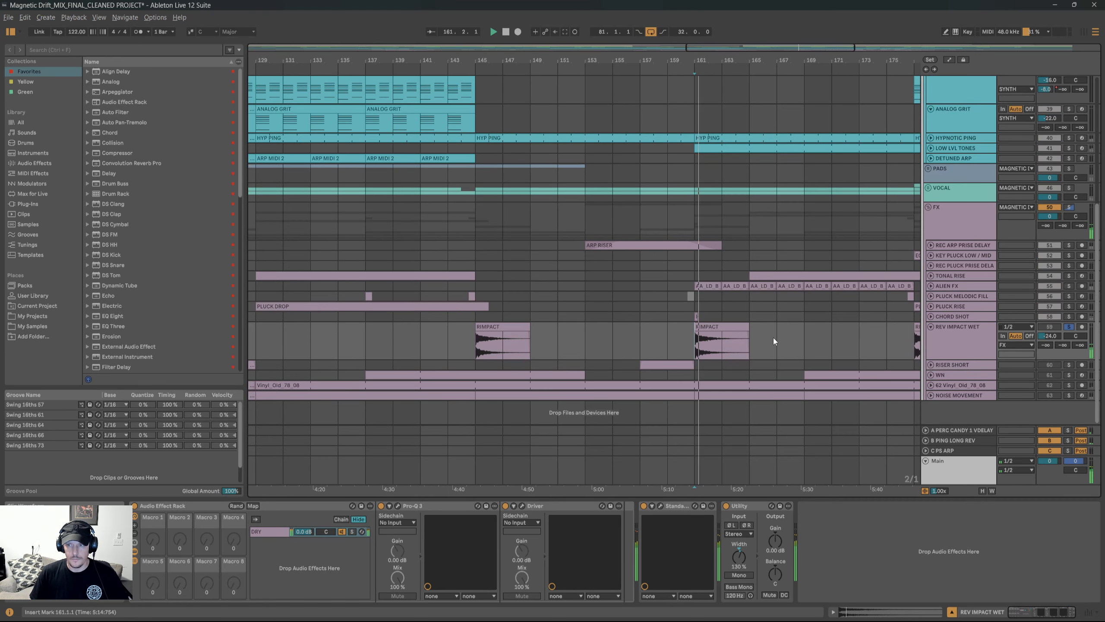
Review the Pro-Q 3 and Driver settings on REV IMPACT WET and fold the track.
left_click(398, 506)
left_click(399, 506)
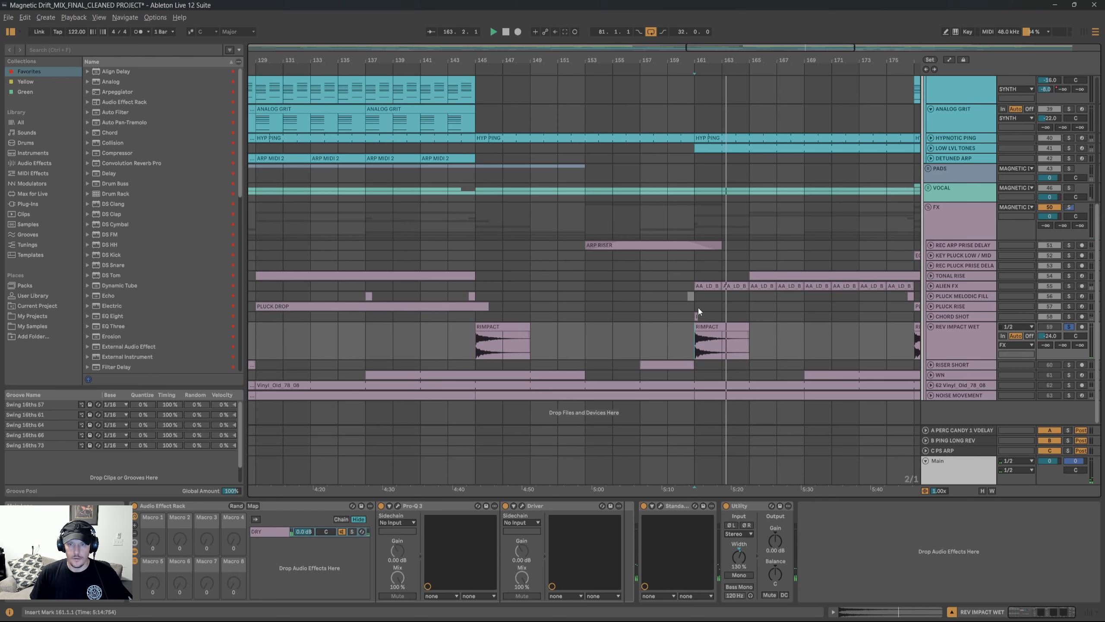
left_click(522, 505)
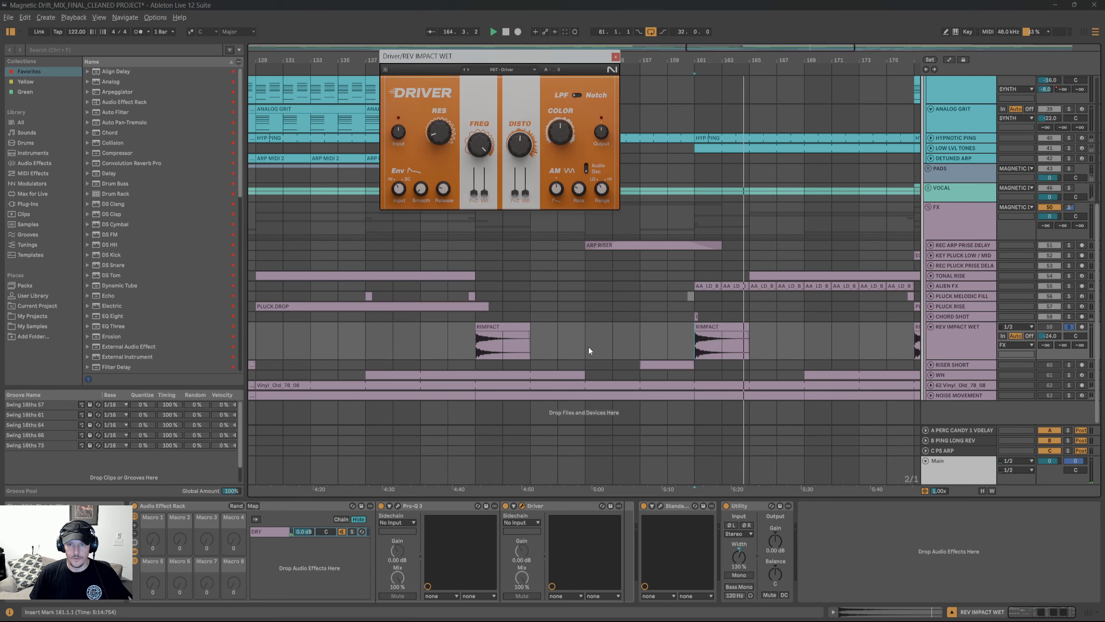
left_click(616, 57)
scroll(739, 335, "right", 10)
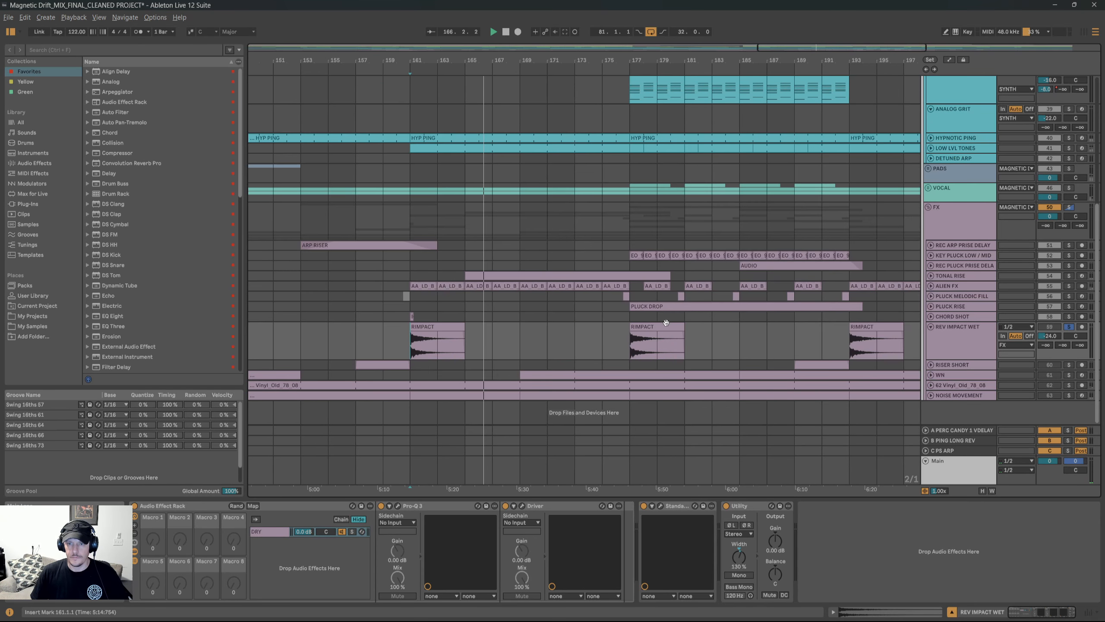
left_click(930, 326)
Unfold the RISER SHORT track and play its clip soloed from bar 159.
left_click(931, 337)
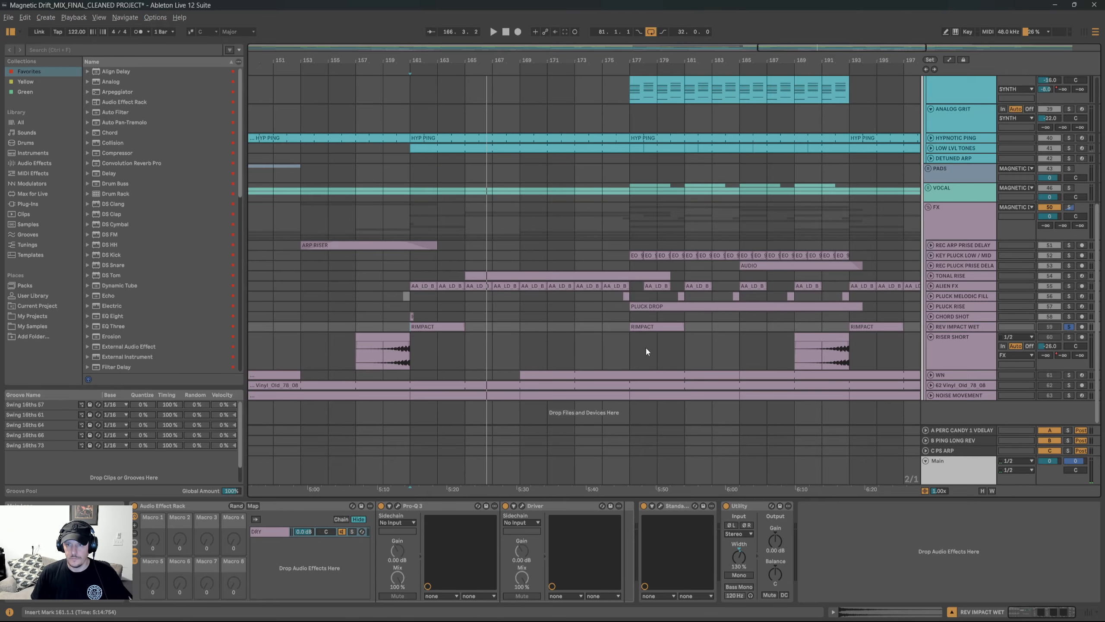
left_click(389, 349)
key("s")
key("space")
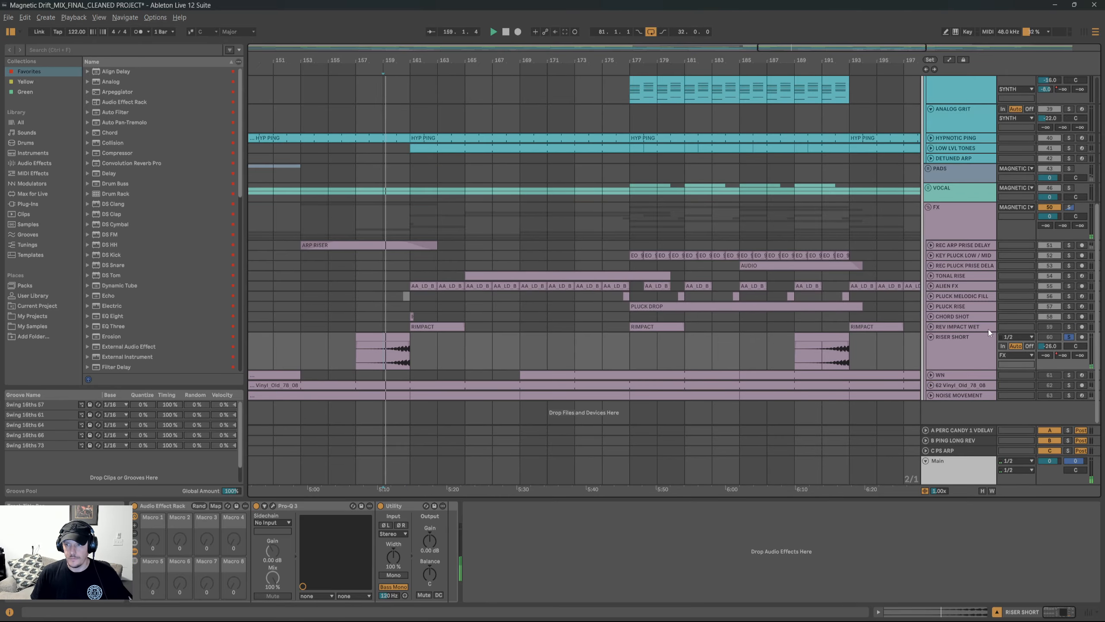
Review the Pro-Q 3 settings on RISER SHORT, then unsolo and fold the track.
left_click(274, 506)
left_click(273, 507)
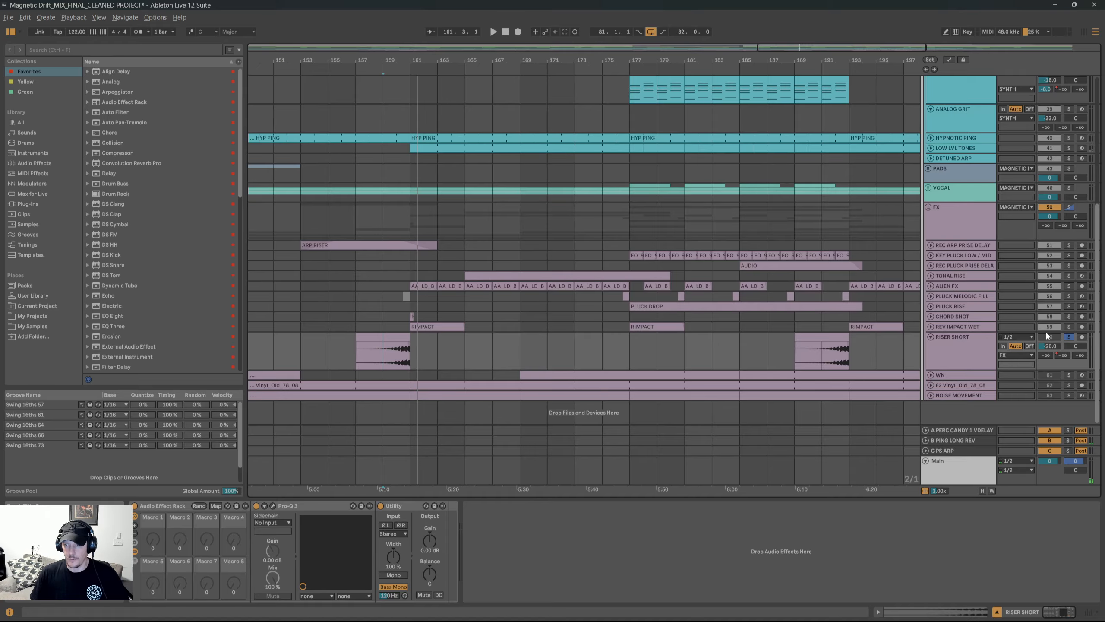
left_click(1068, 337)
left_click(930, 337)
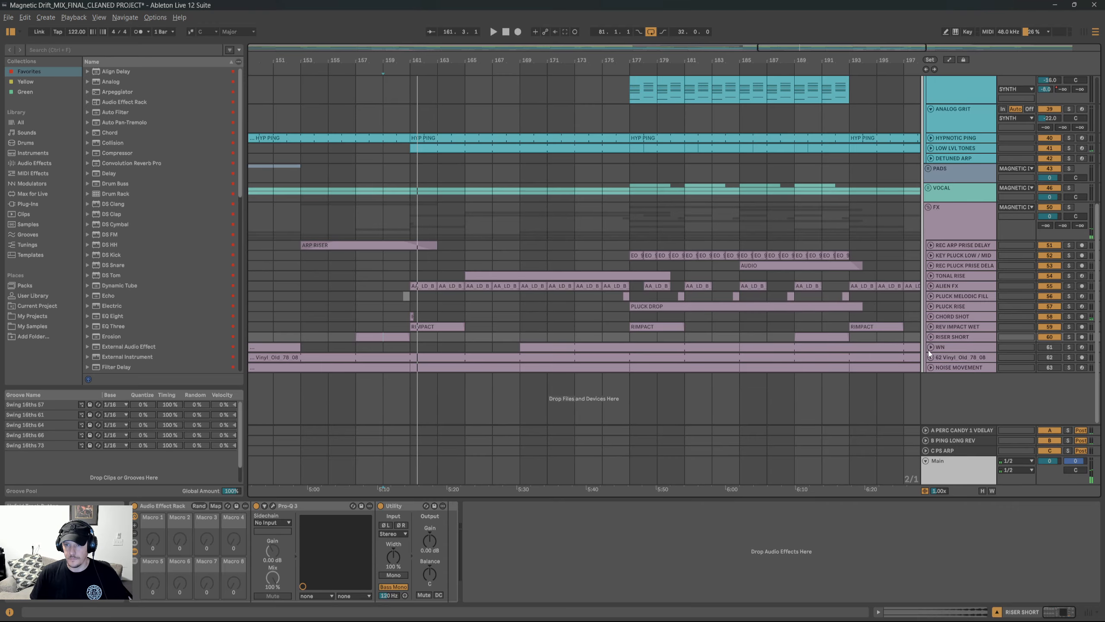
Unfold the WN track, increase its height, and show its device chain.
left_click(930, 347)
key("minus")
scroll(443, 368, "up", 3)
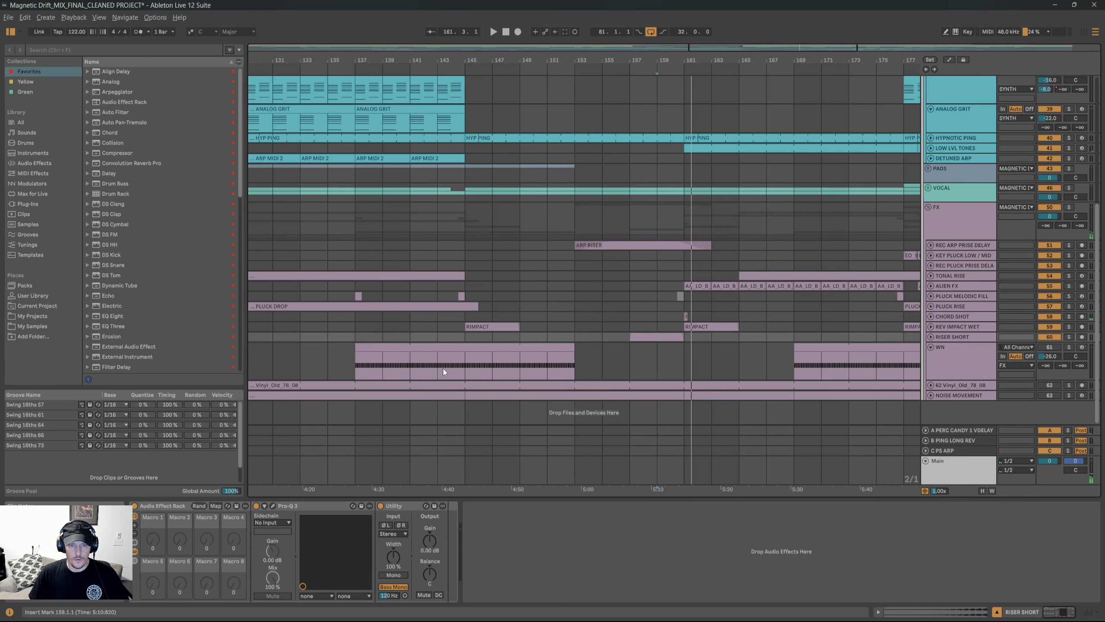
scroll(447, 368, "up", 2)
left_click(977, 371)
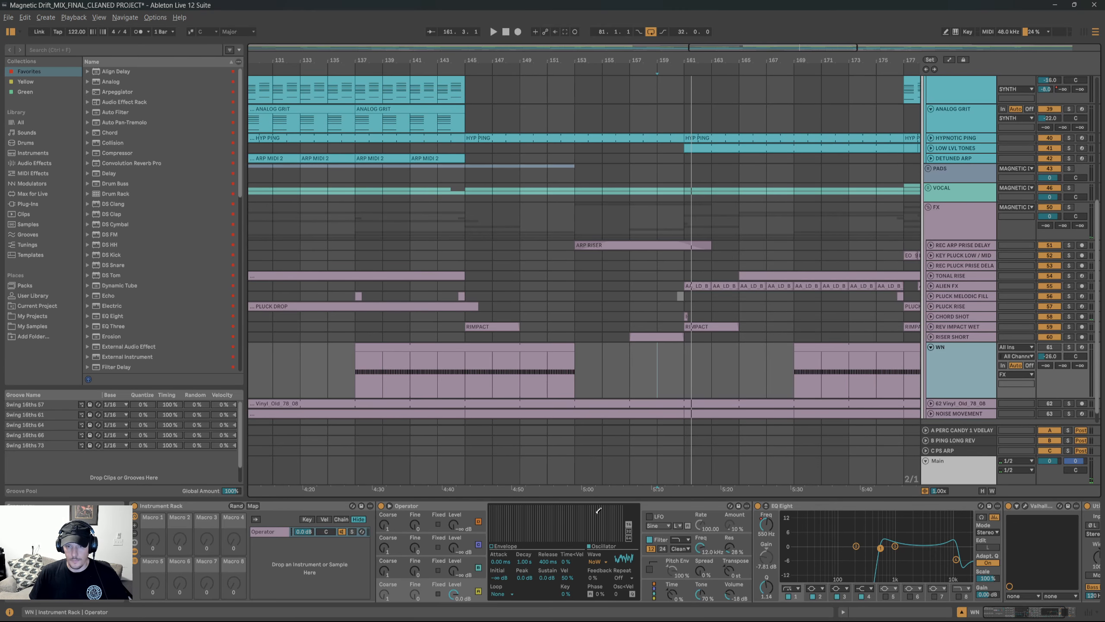
Solo the WN track and play its clip from bar 137.
left_click(399, 368)
left_click(359, 372)
key("space")
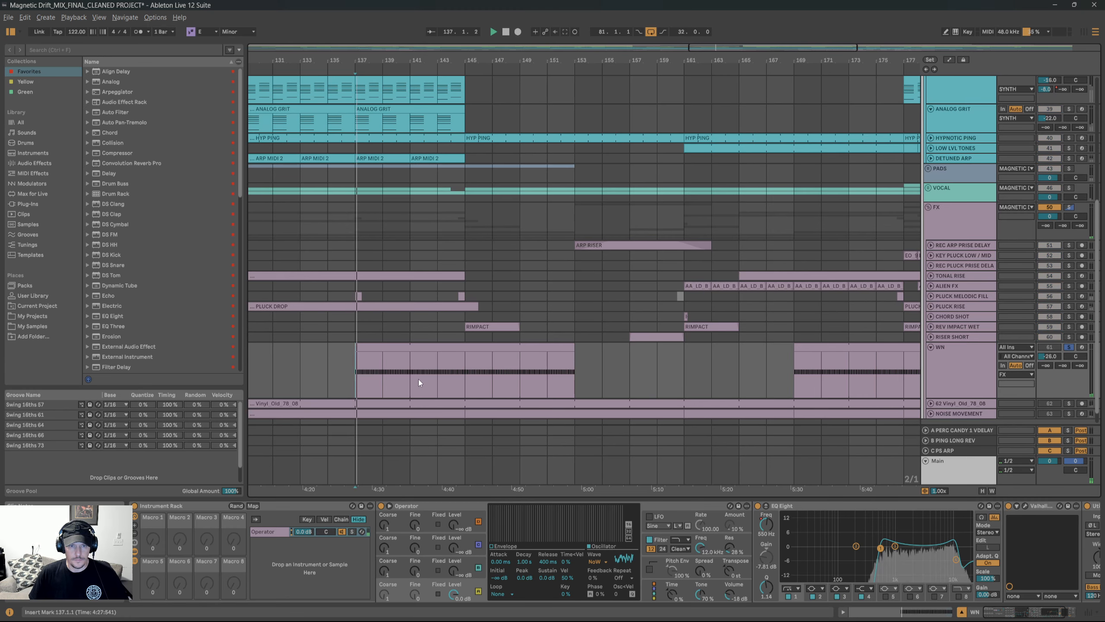
Examine WN's EQ Eight curve in the enlarged display during playback and review the clip's MIDI notes.
double_click(841, 525)
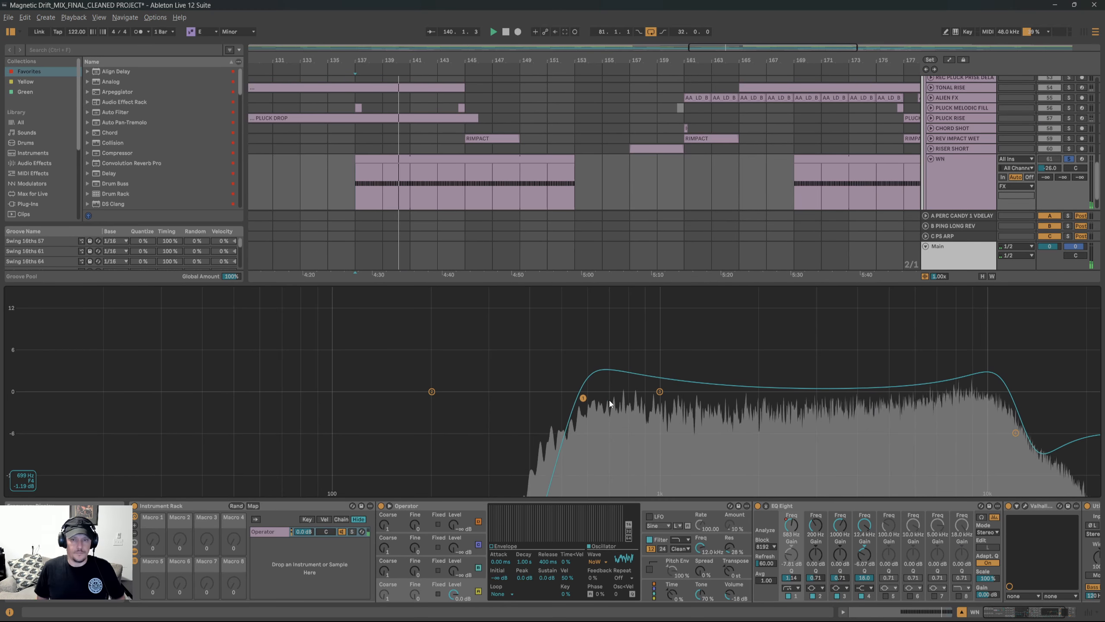
scroll(467, 137, "up", 3)
scroll(466, 134, "down", 5)
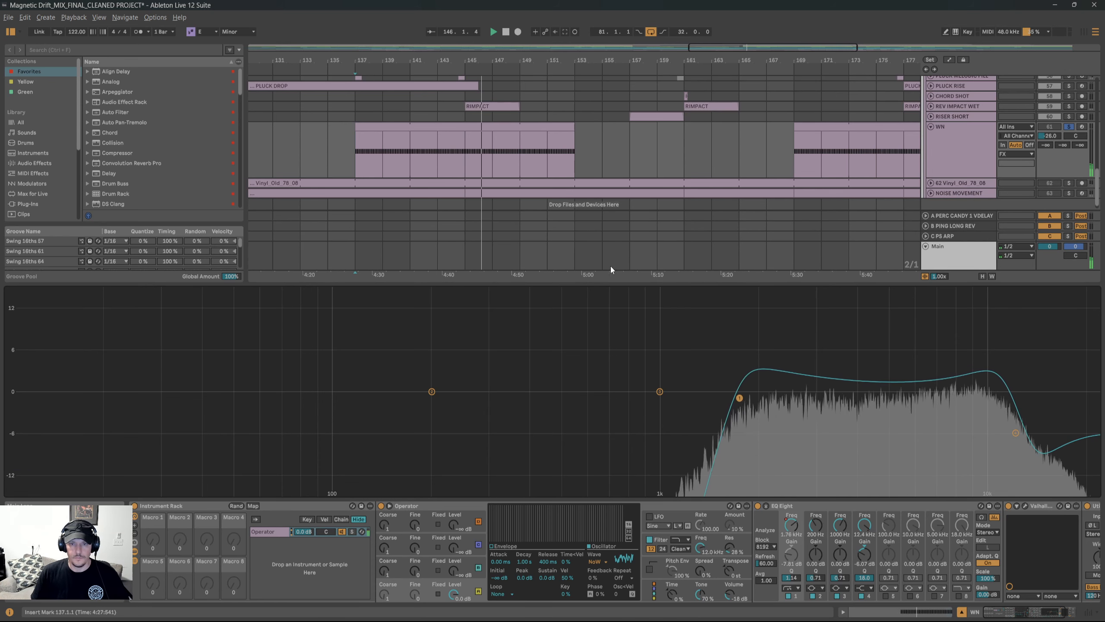
key("shift+Tab")
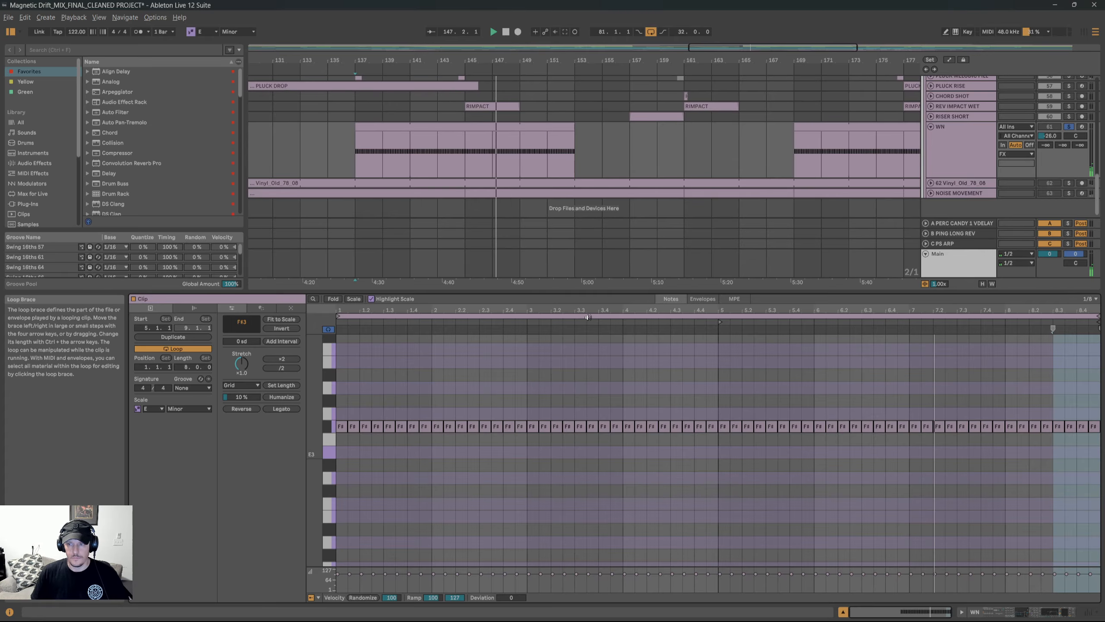
key("shift+Tab")
Unsolo WN and audition it in the full mix from bars 137, 147 and 145, toggling the track's mute to compare.
key("s")
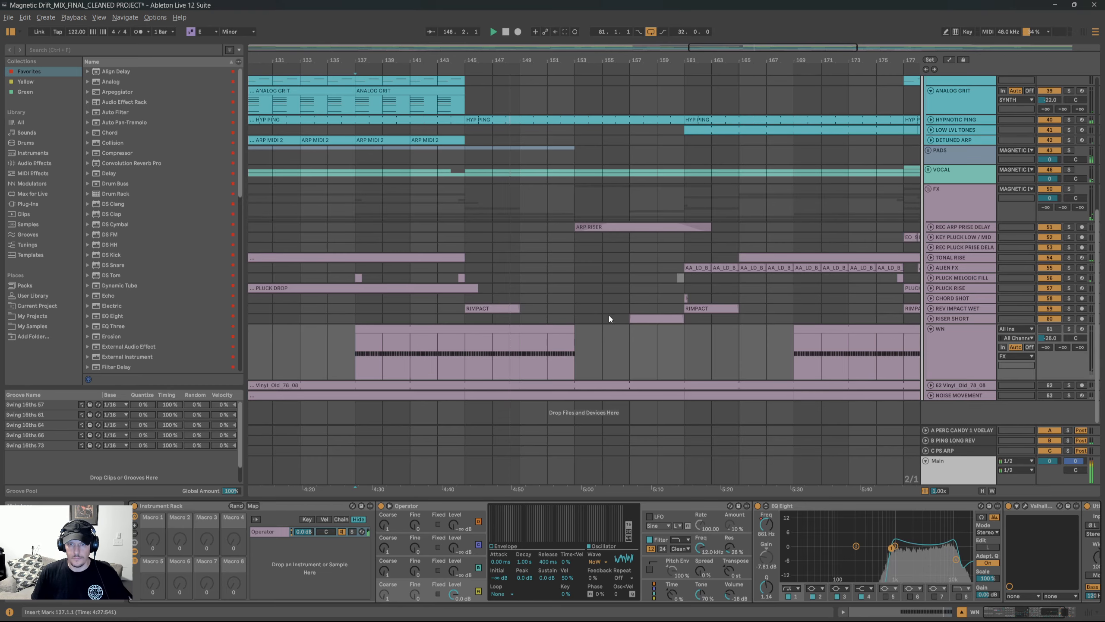
left_click(1049, 328)
key("space")
key("space")
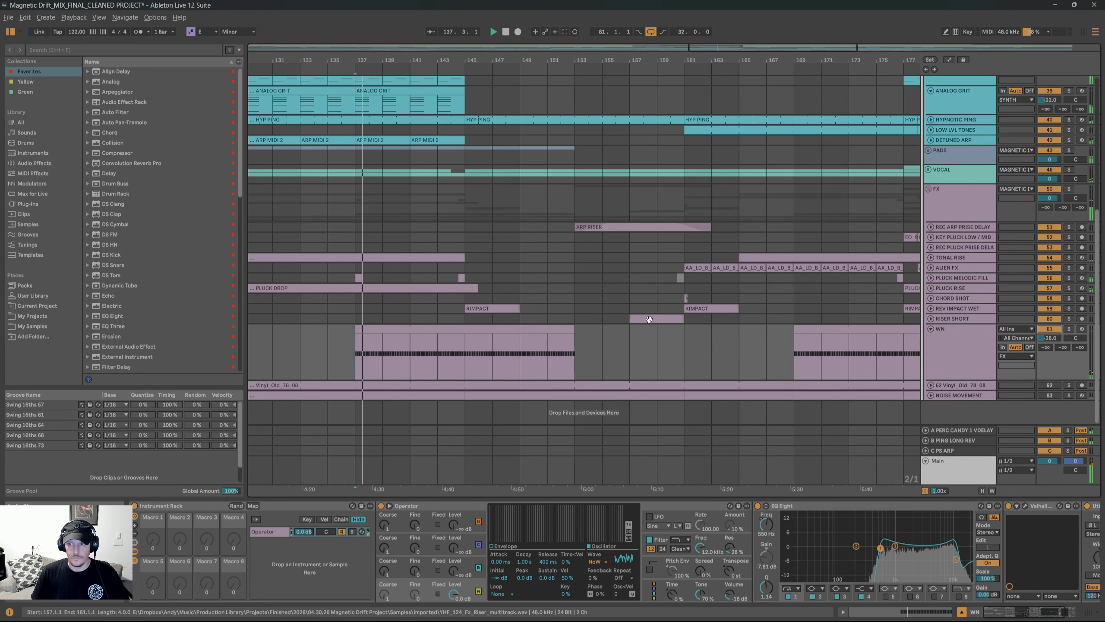
left_click(506, 354)
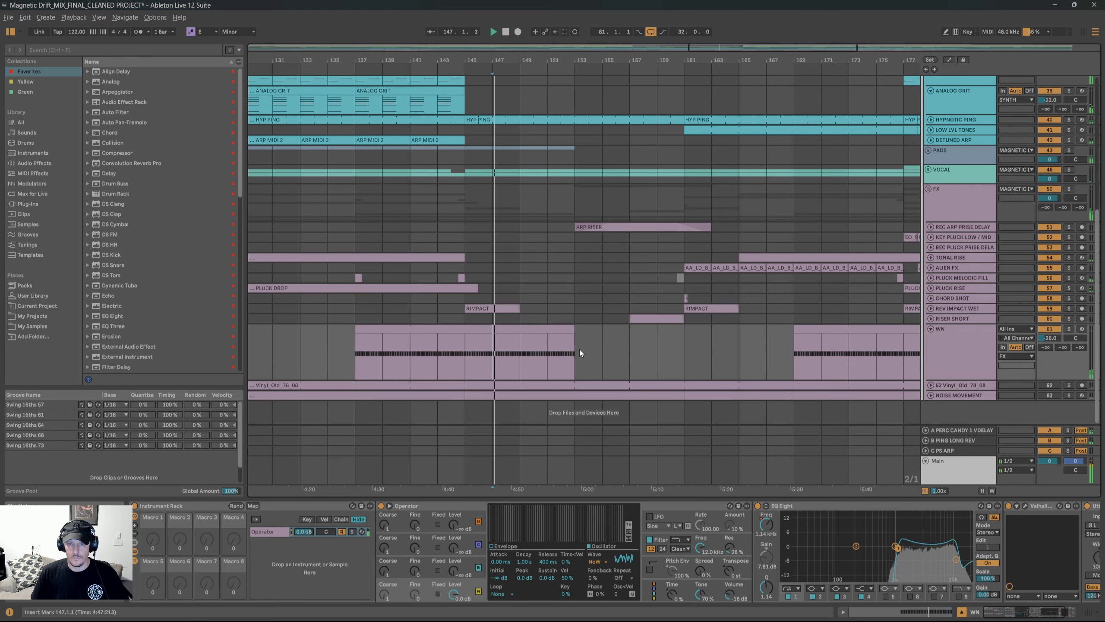
left_click(480, 364)
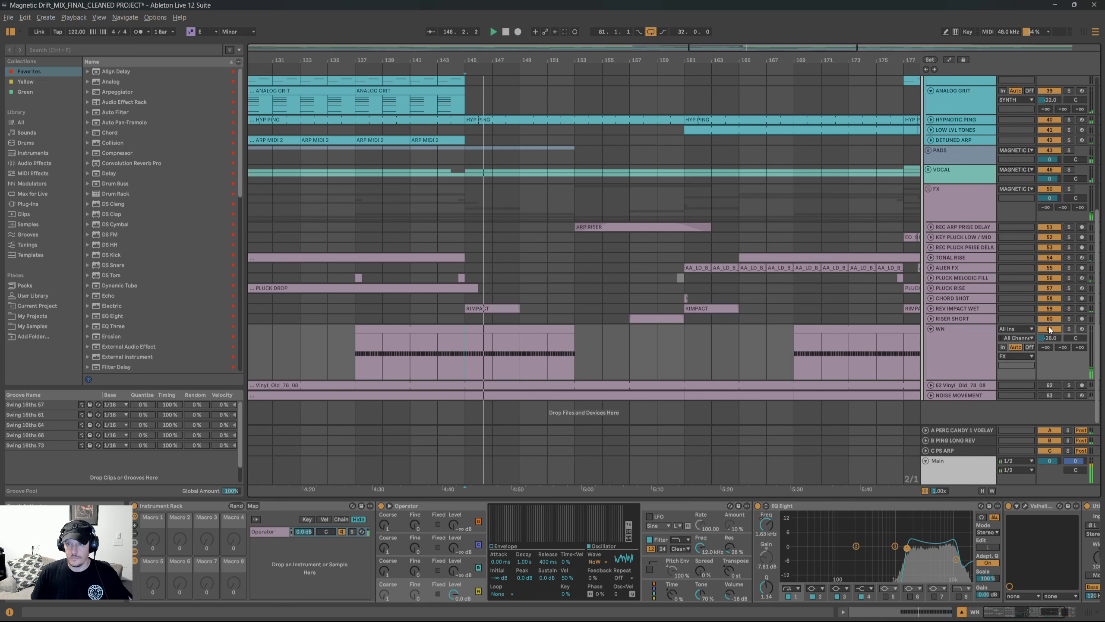
Reduce the WN track's height, review its ValhallaRoom reverb settings, and fold the track.
left_click_drag(960, 378, 963, 365)
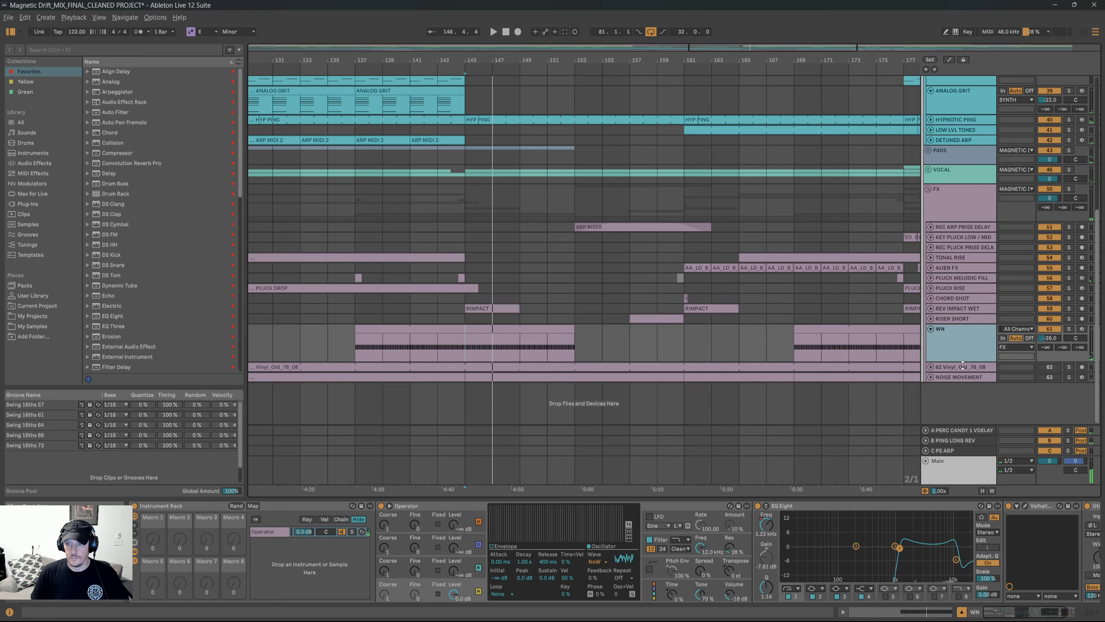
scroll(713, 525, "down", 3)
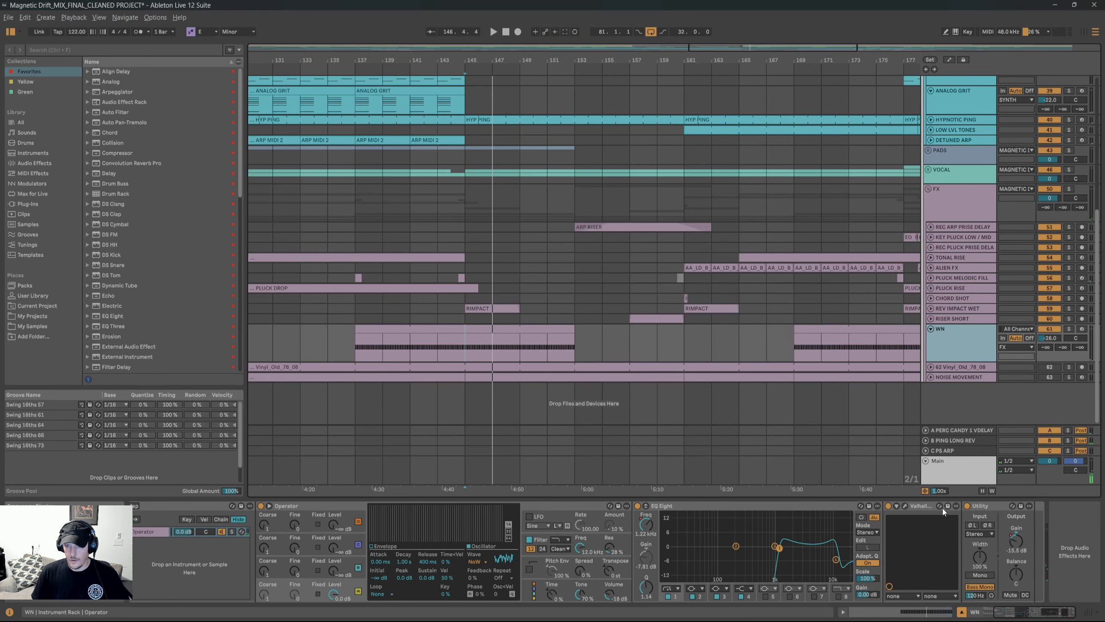
left_click(905, 506)
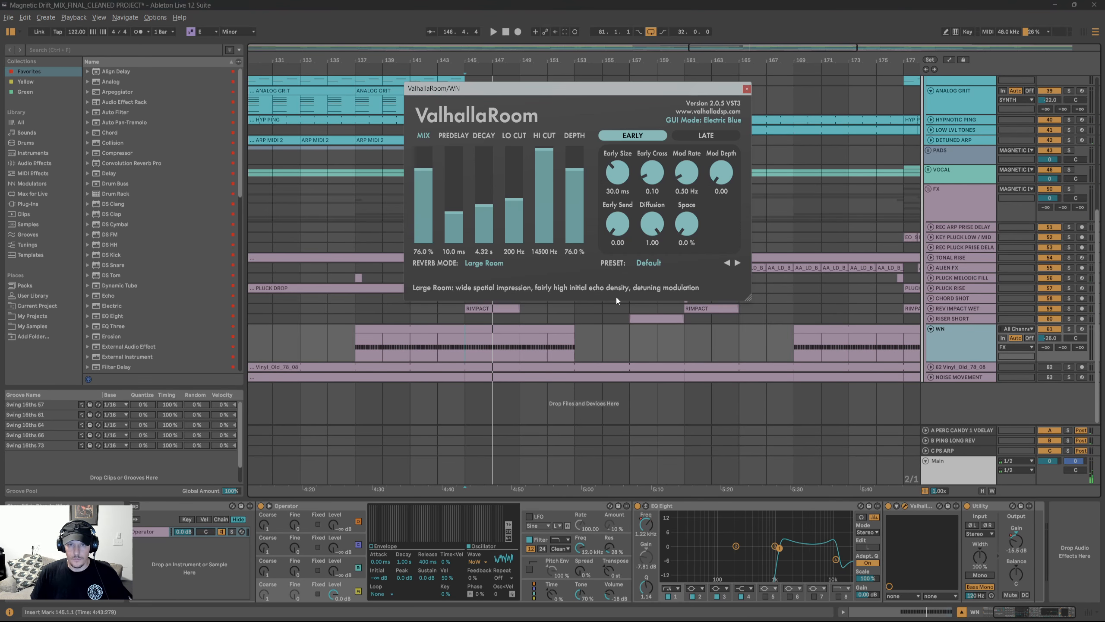
left_click(747, 89)
left_click(931, 329)
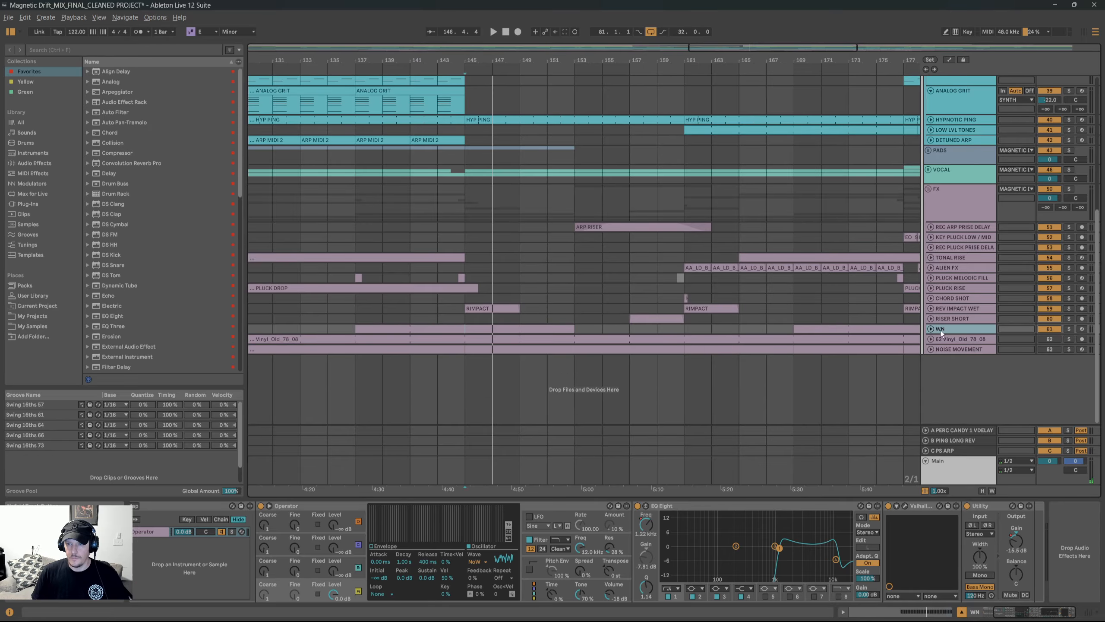
Unfold the Vinyl_Old_78_08 track, solo it, and play it from bar 107.
left_click(932, 340)
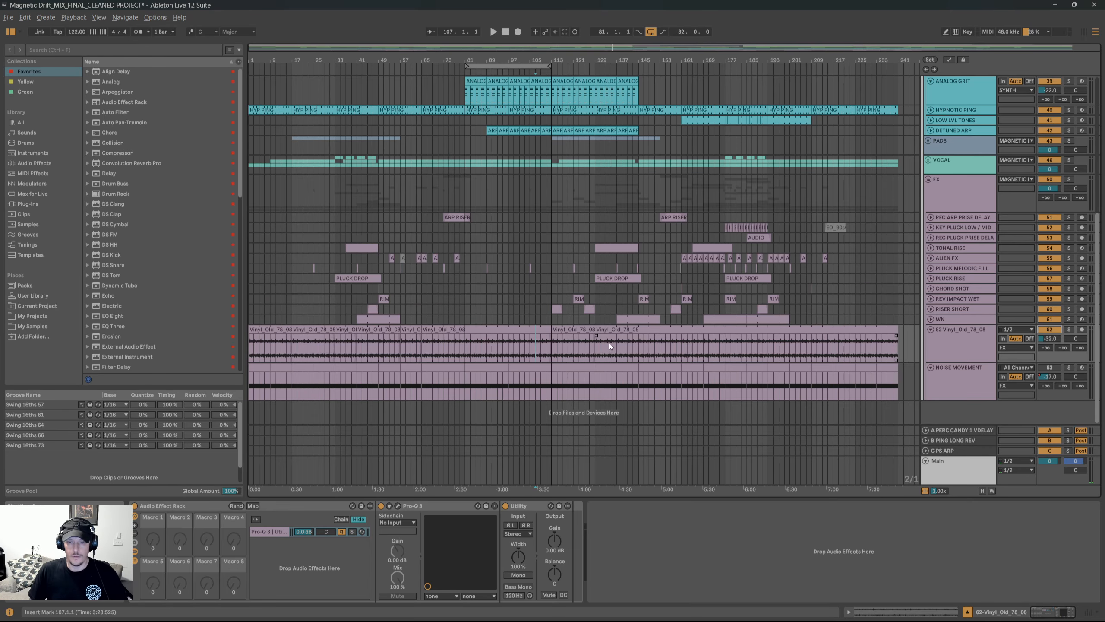
key("s")
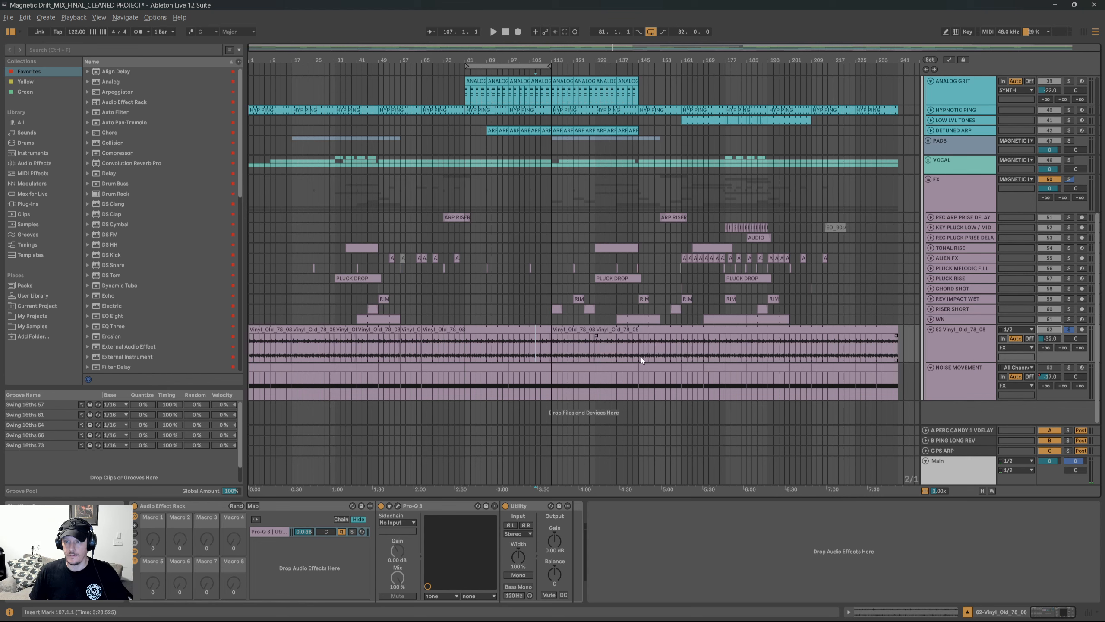
key("space")
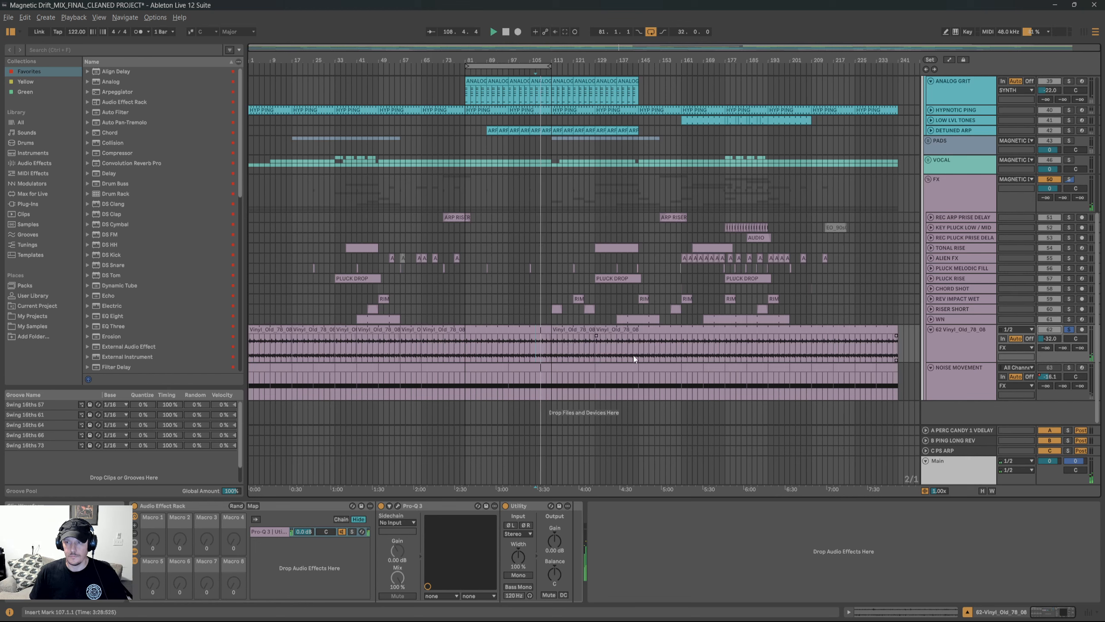
key("space")
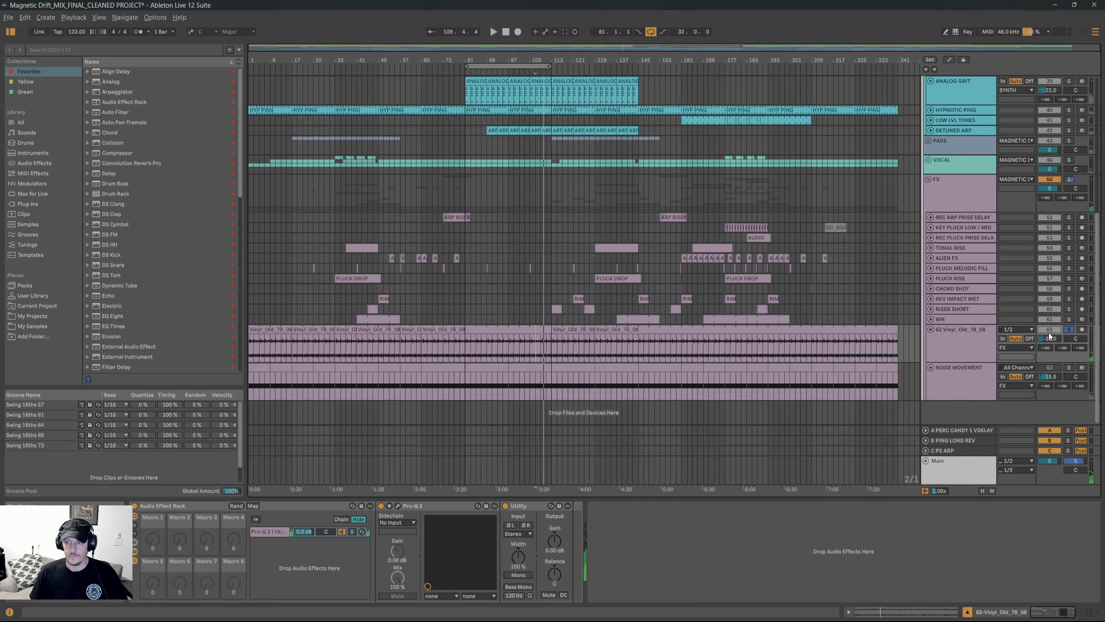
Solo the NOISE MOVEMENT track and review the Pro-Q 3 and Raum settings in its device chain.
left_click(1069, 368)
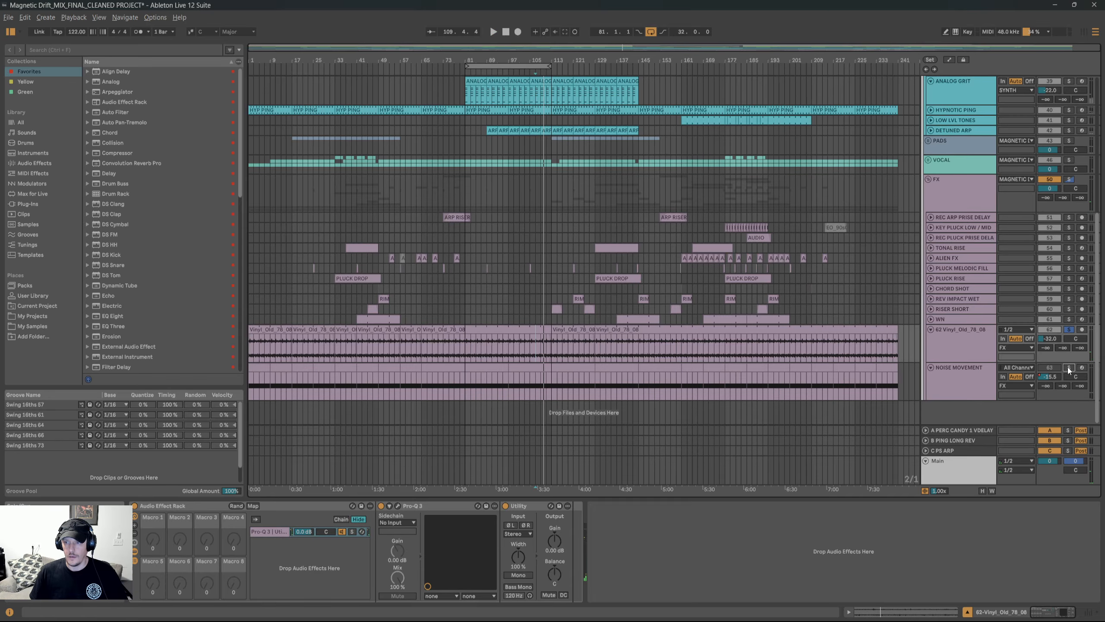
left_click(966, 379)
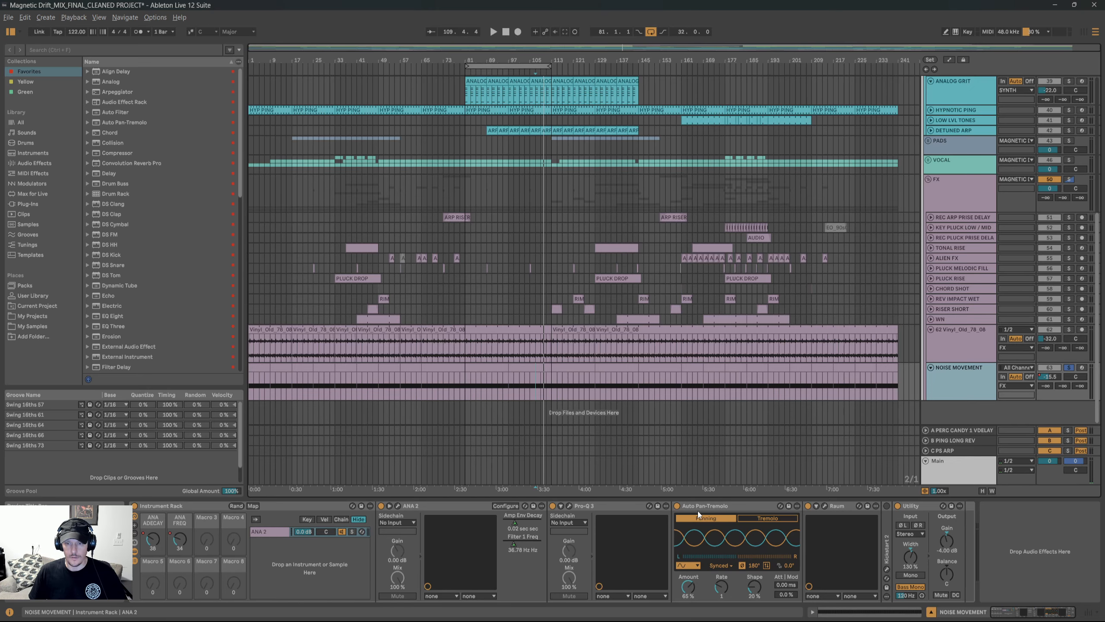
left_click(571, 507)
left_click(571, 506)
left_click(825, 506)
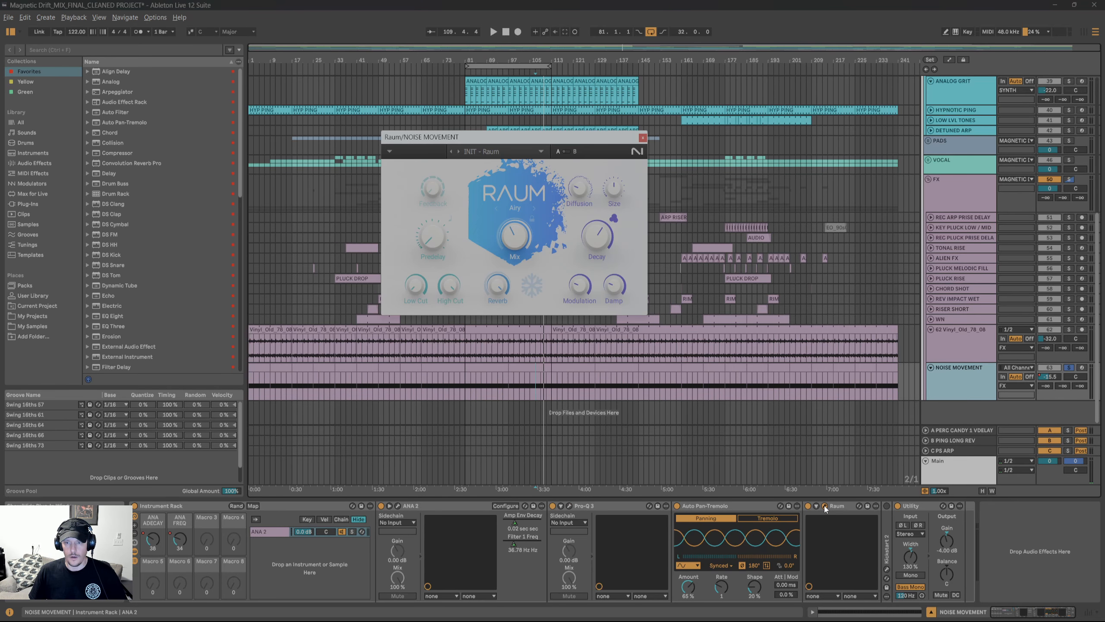
left_click(825, 506)
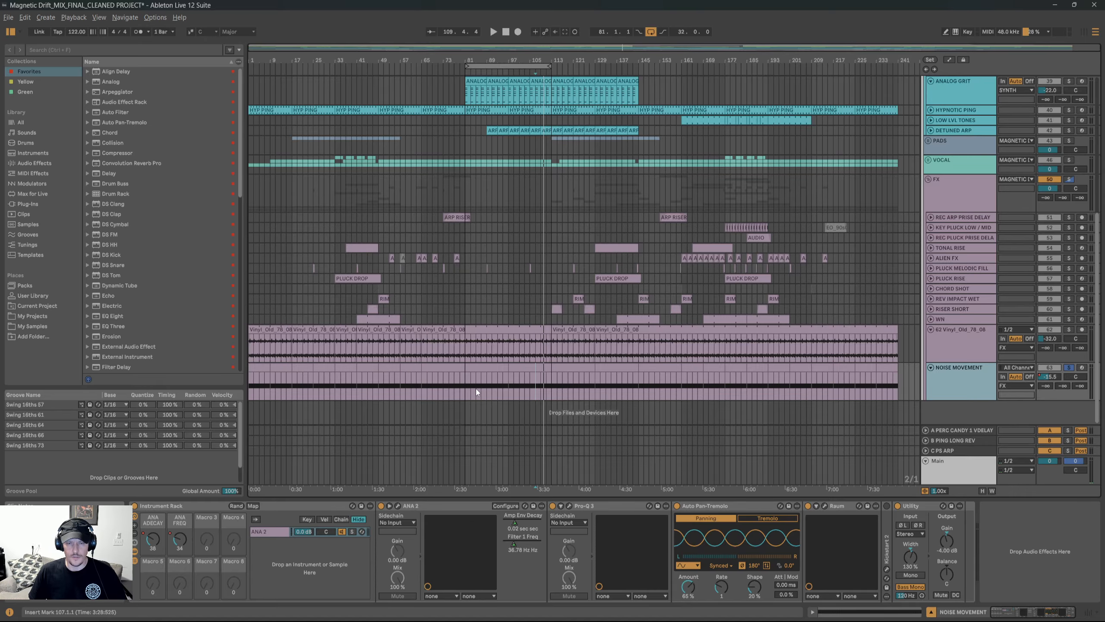
Play NOISE MOVEMENT soloed from bar 59, and continue the playback from bar 21.
scroll(474, 391, "up", 1)
left_click(405, 398)
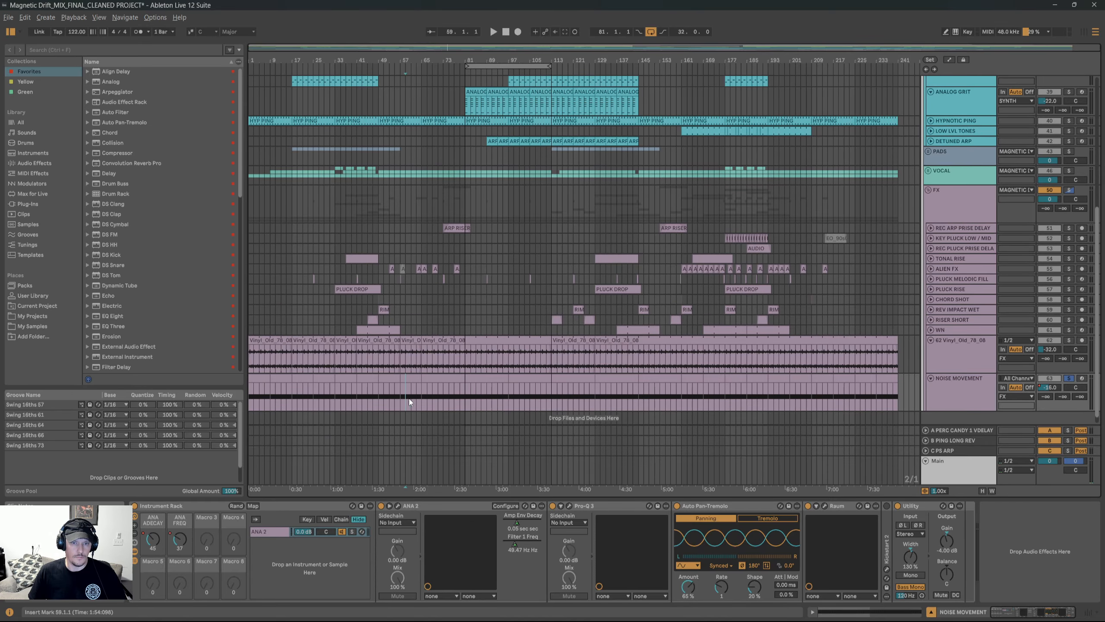
scroll(410, 398, "down", 1)
key("space")
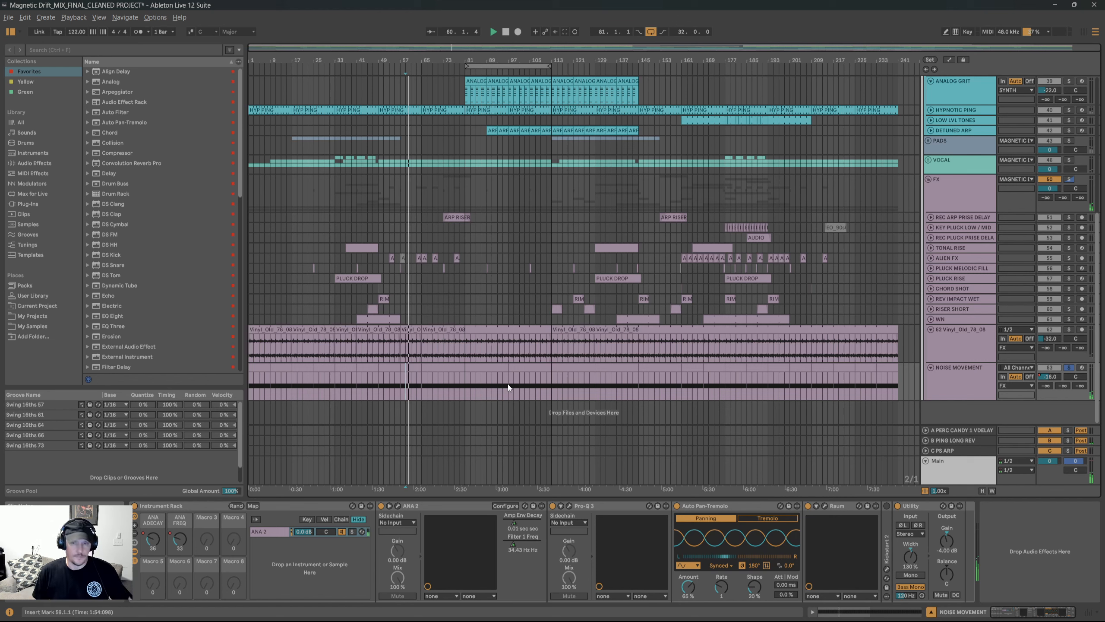
left_click(303, 387)
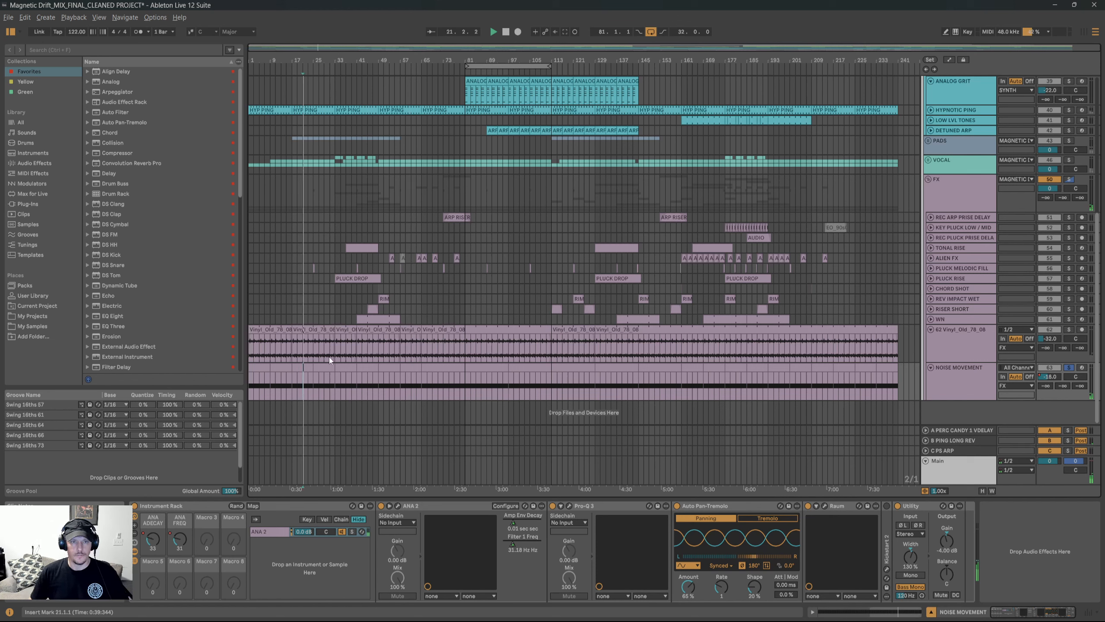